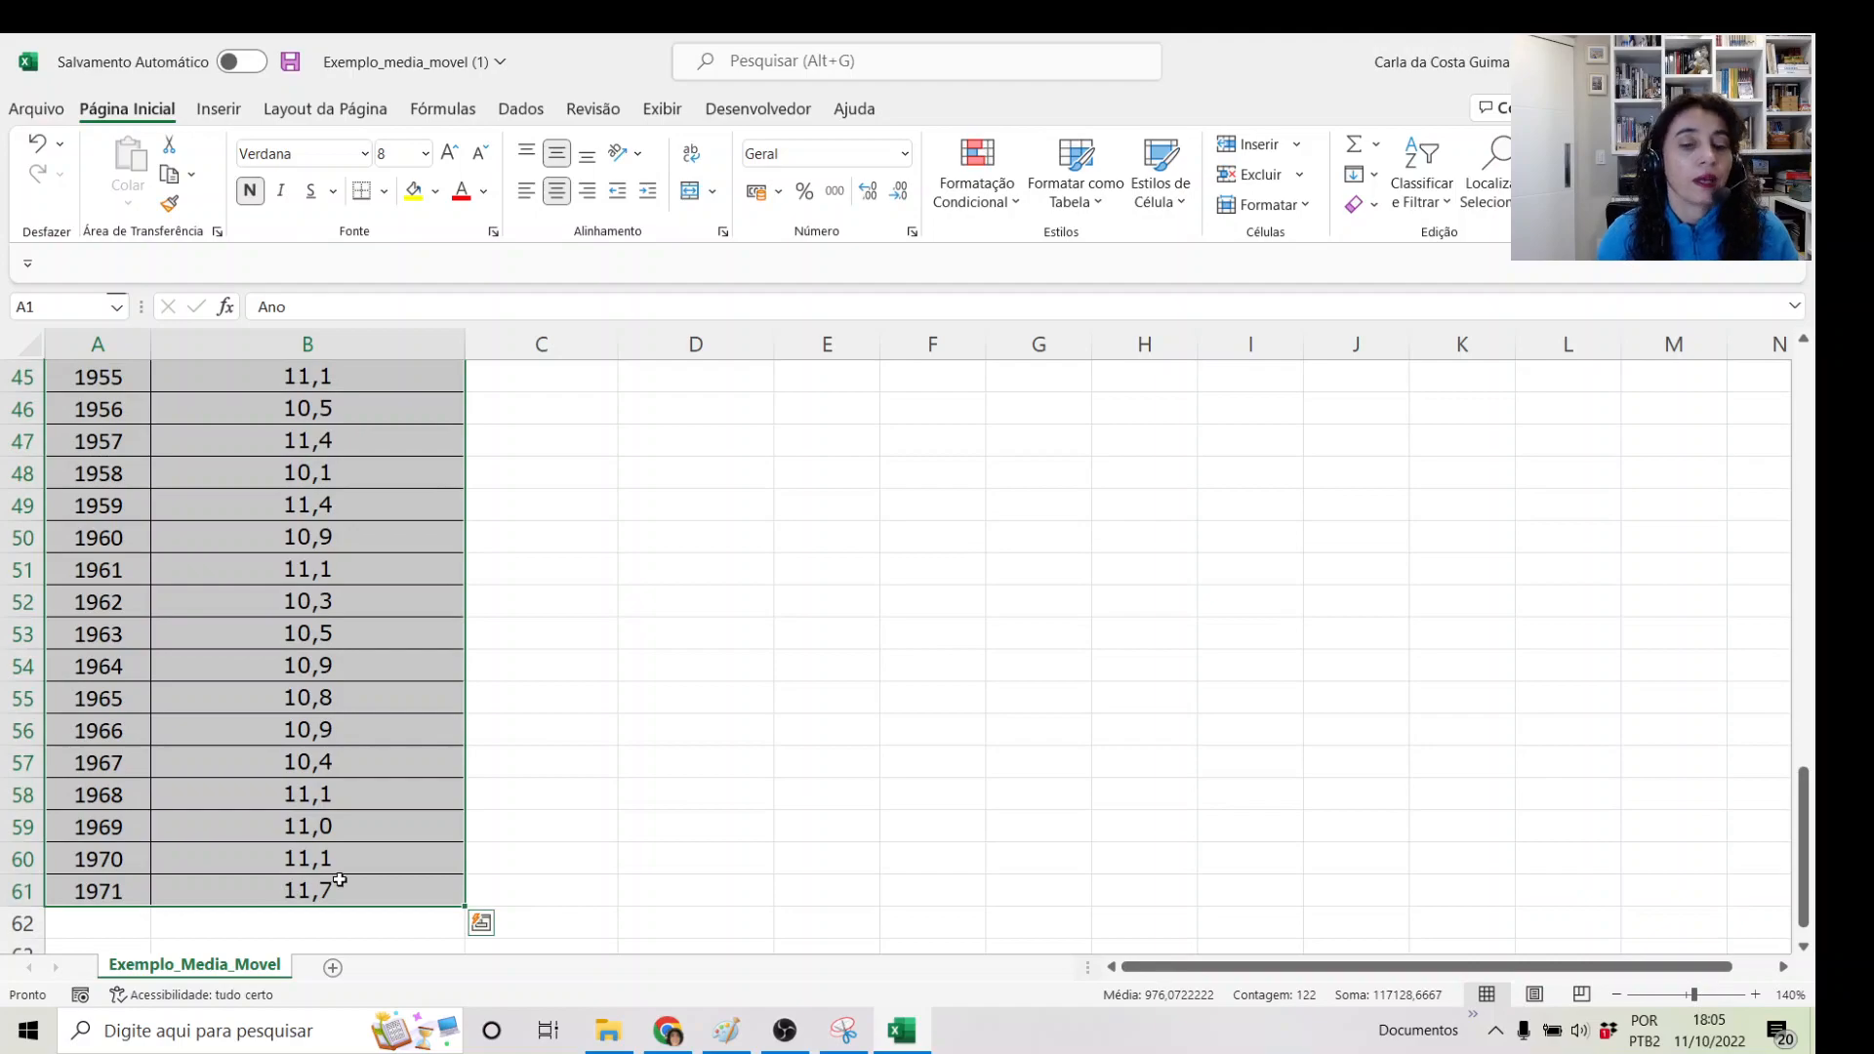
- Insert a markers-only scatter chart from the selected Ano and Temperatura média (Celsius) data
{"action": "left_click_drag", "start_coordinate": [1805, 845], "coordinate": [1817, 403]}
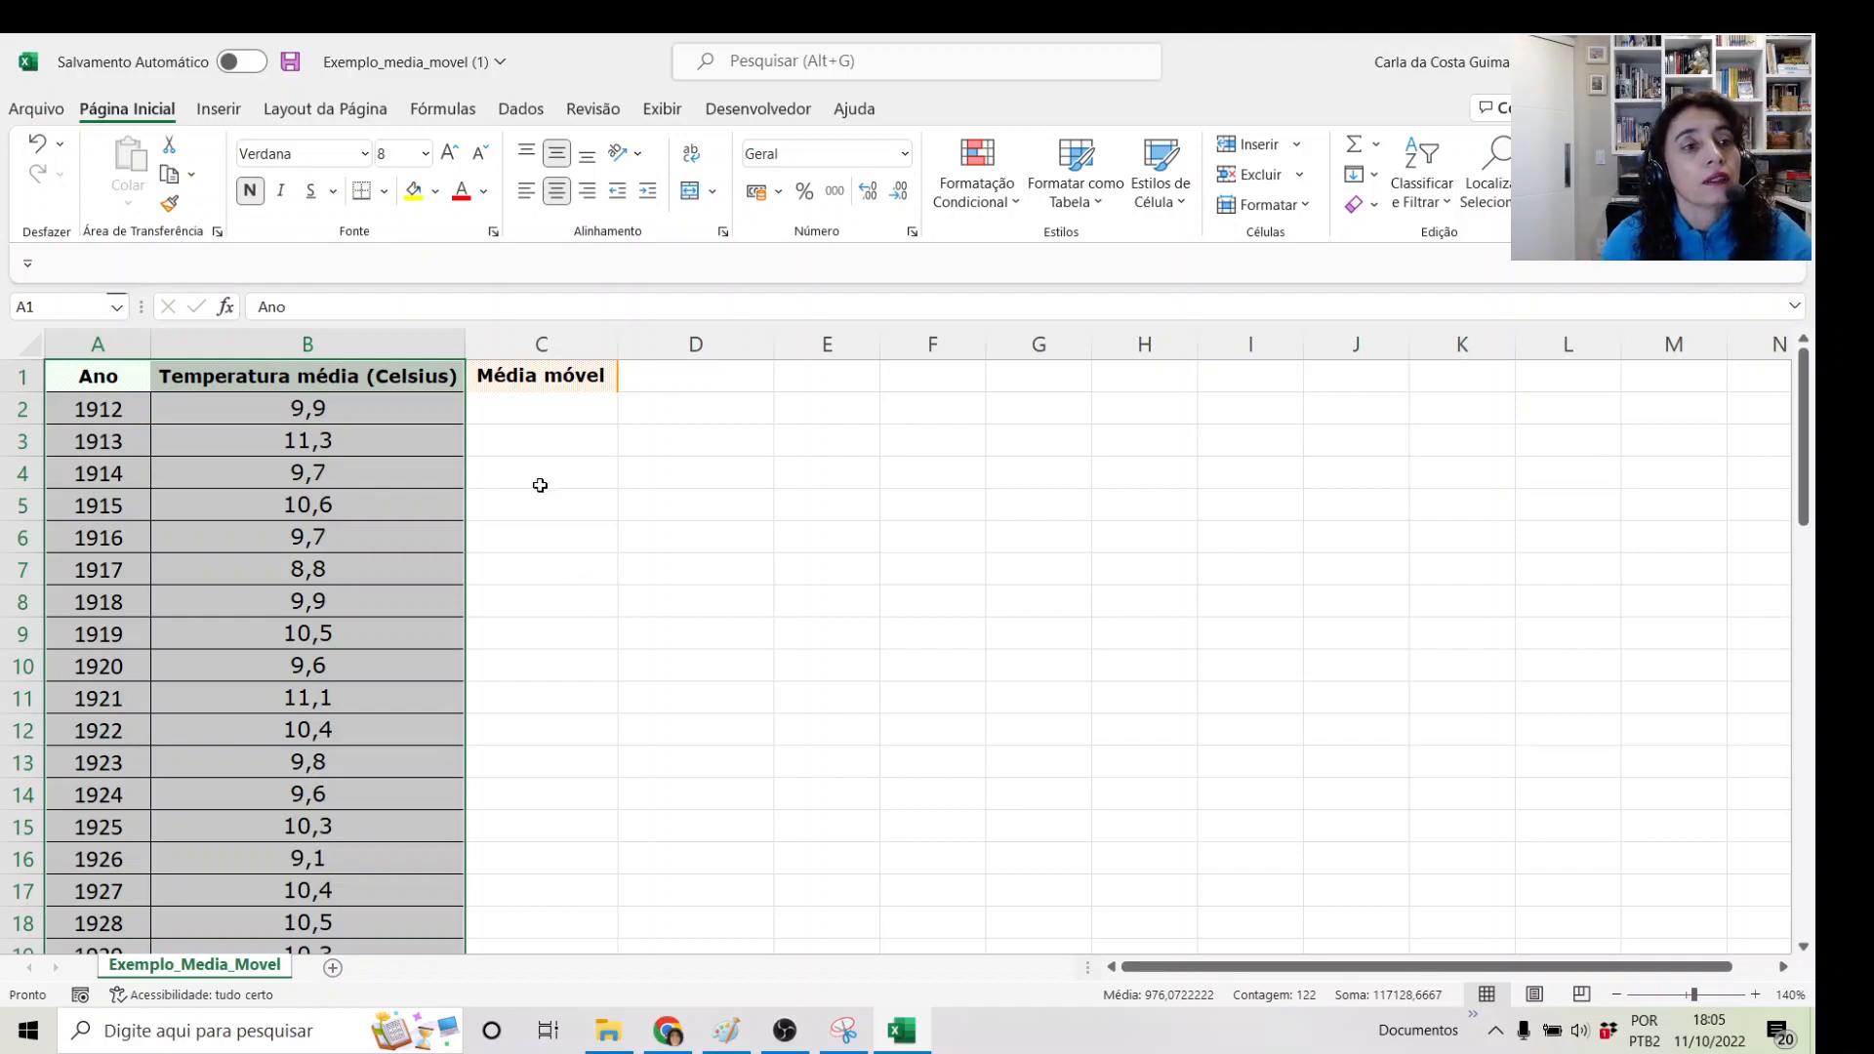
{"action": "left_click", "coordinate": [220, 110]}
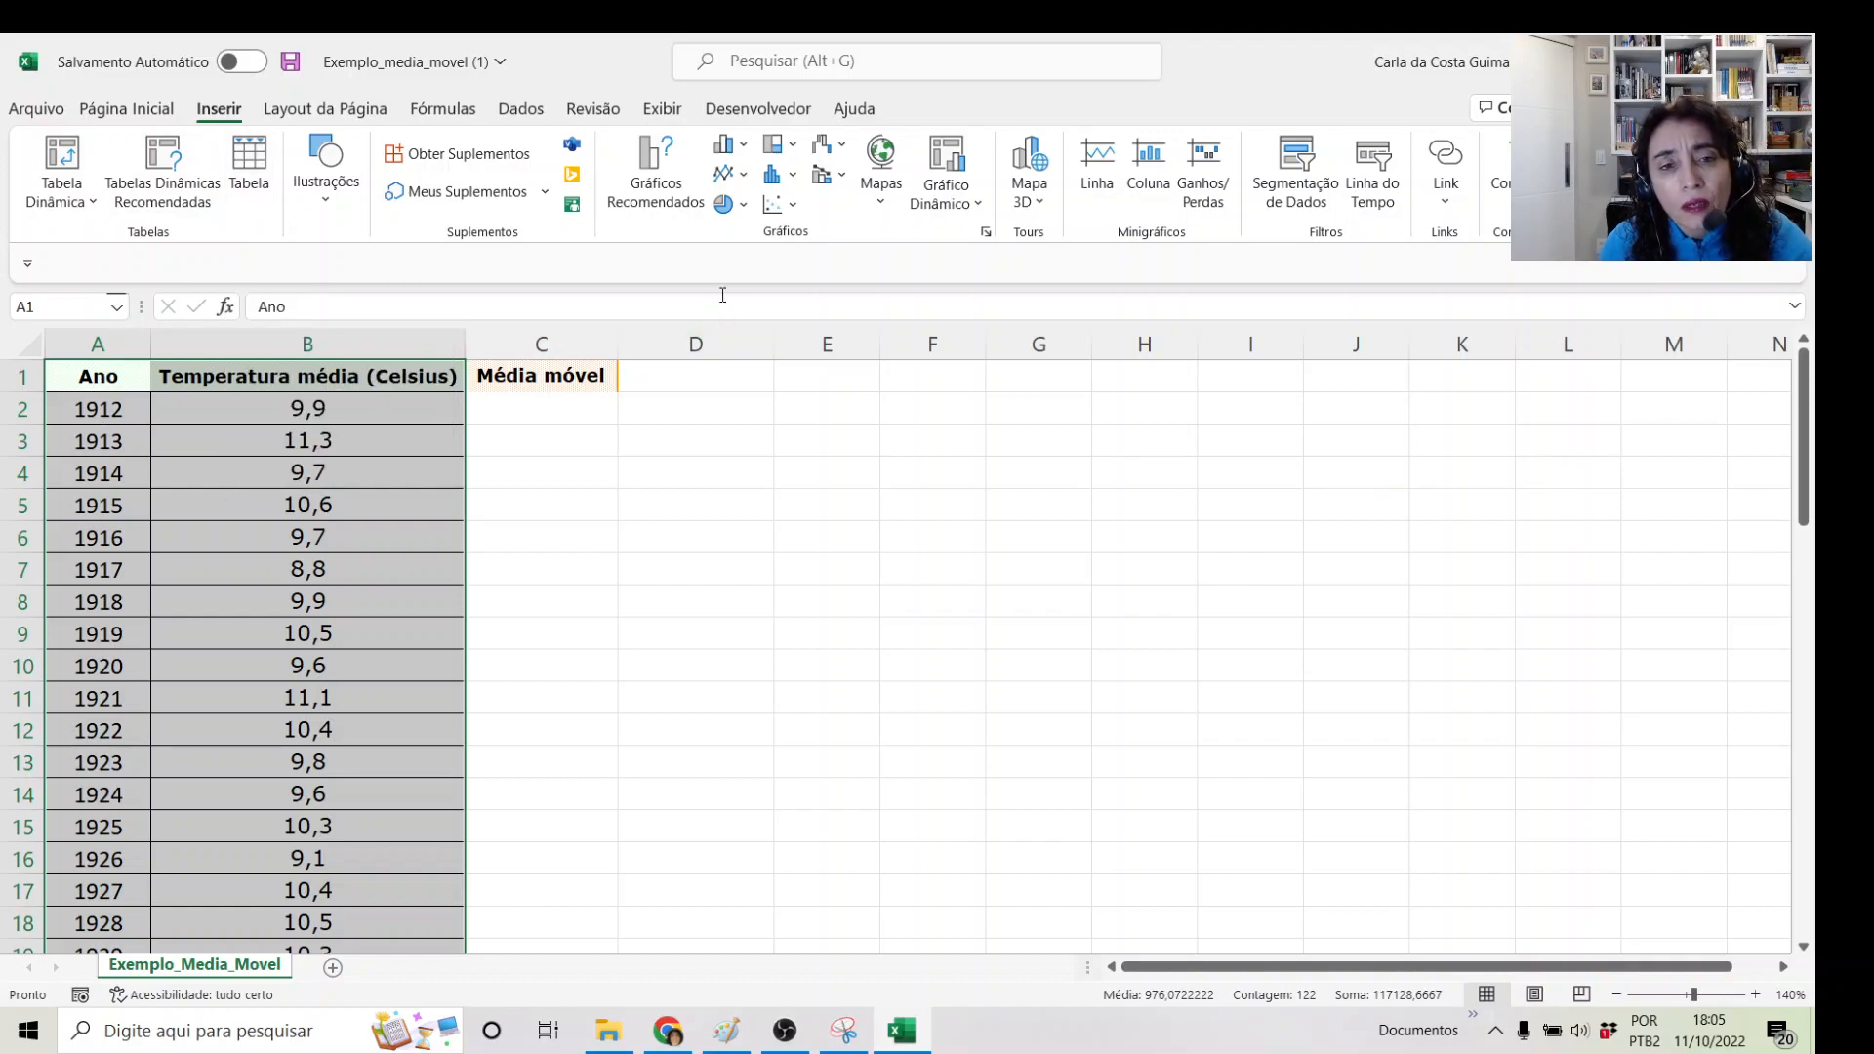
{"action": "left_click", "coordinate": [793, 212]}
{"action": "left_click", "coordinate": [793, 286]}
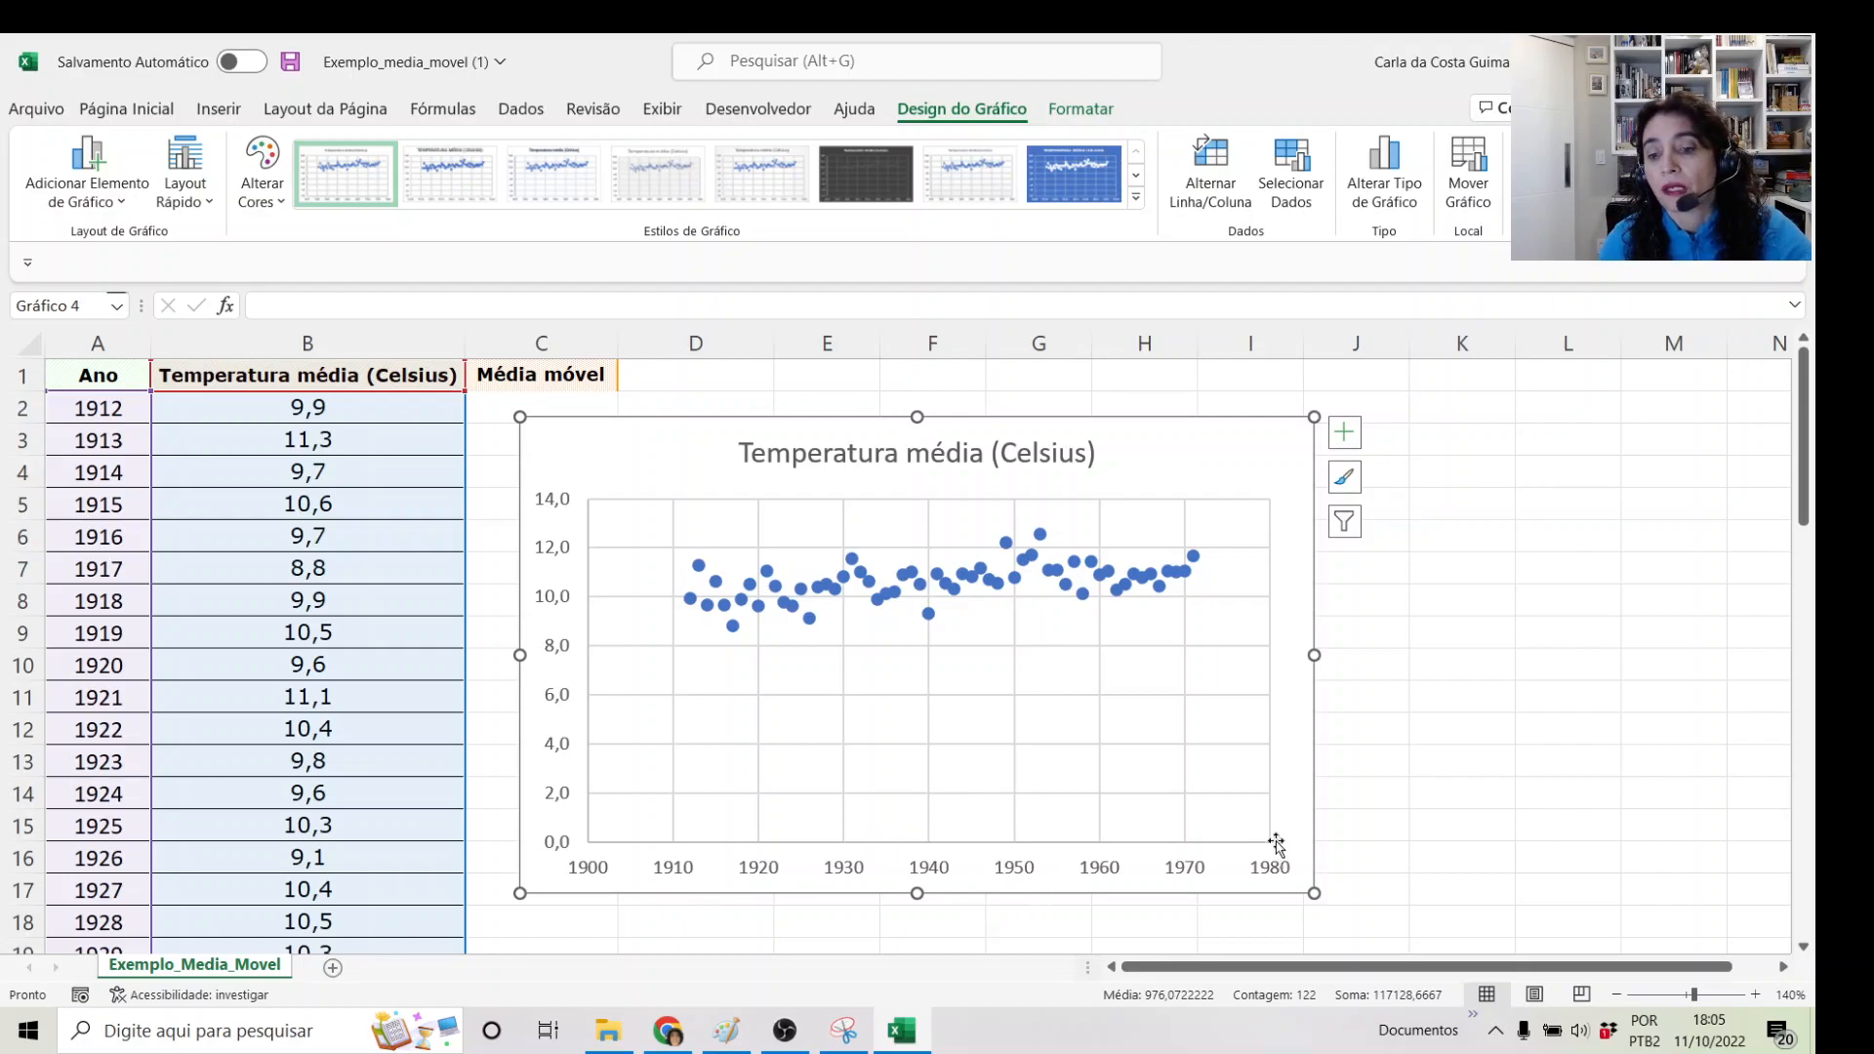
- Add axis titles to the scatter chart and link the vertical axis title to header cell B1
{"action": "left_click", "coordinate": [1345, 434]}
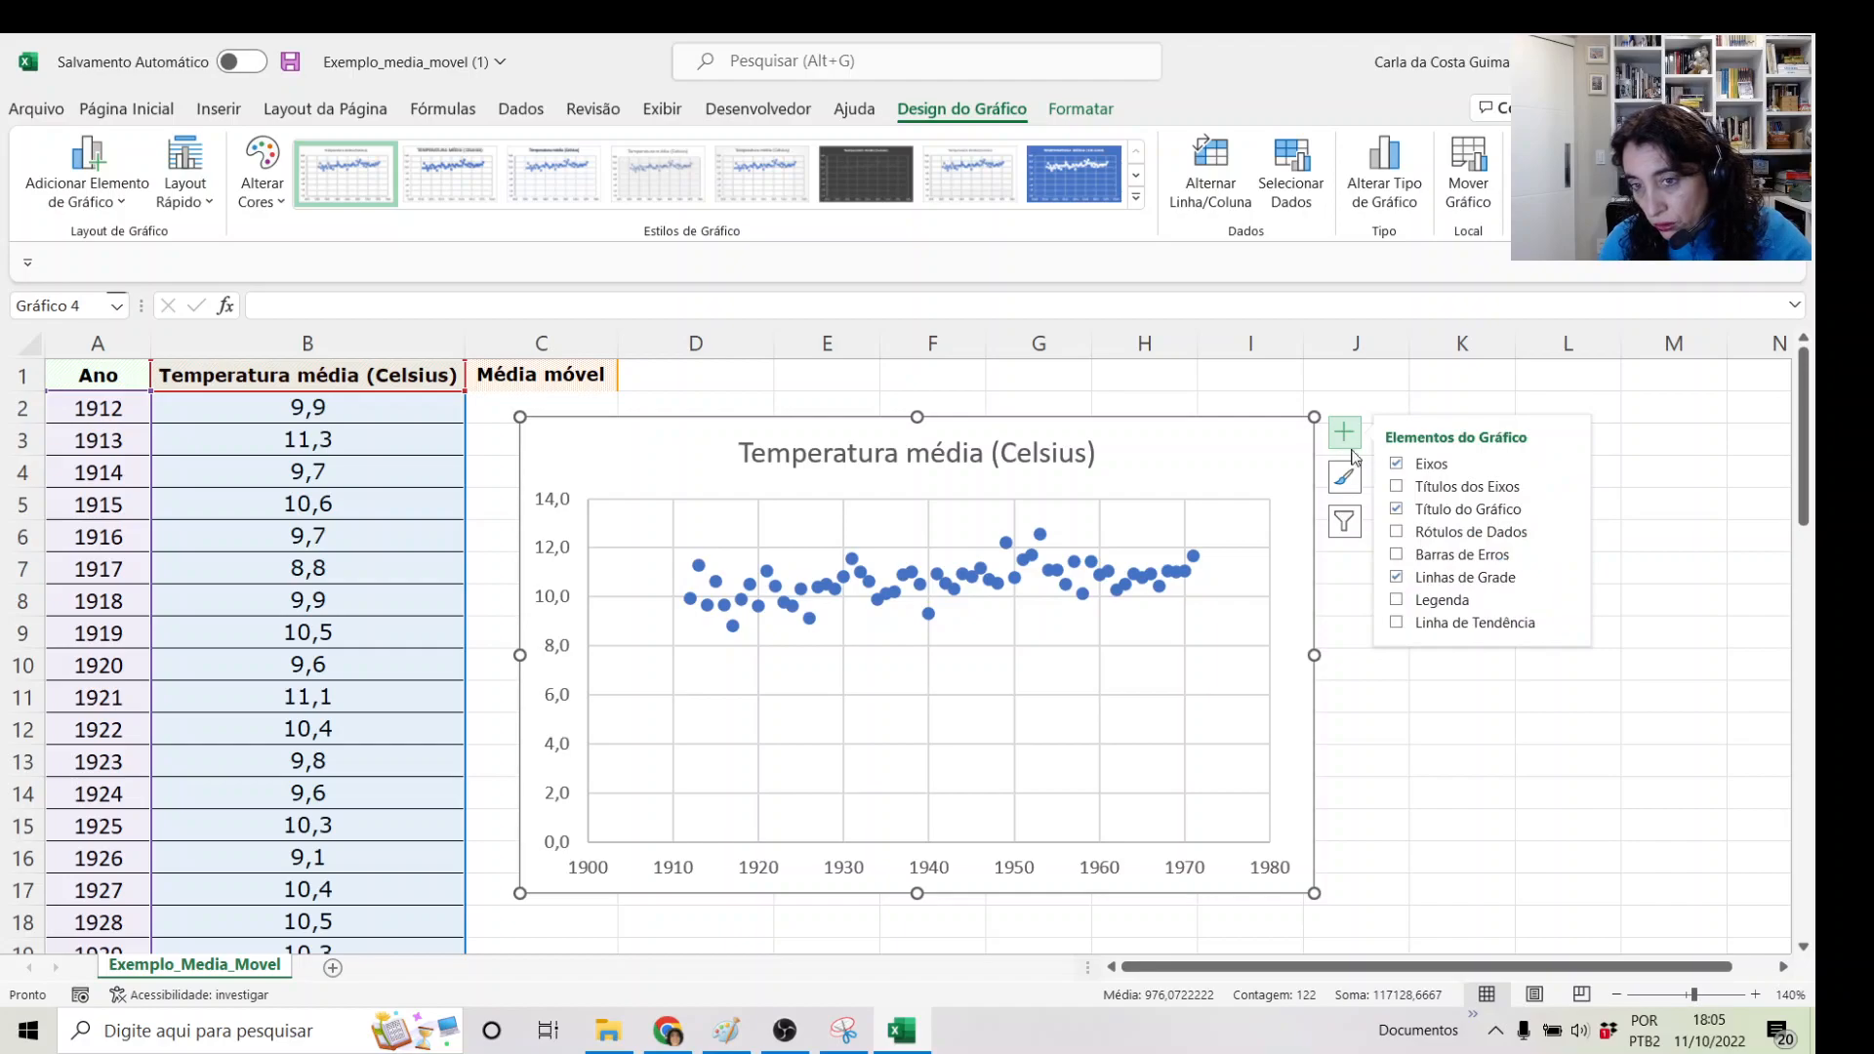
{"action": "left_click", "coordinate": [1397, 488]}
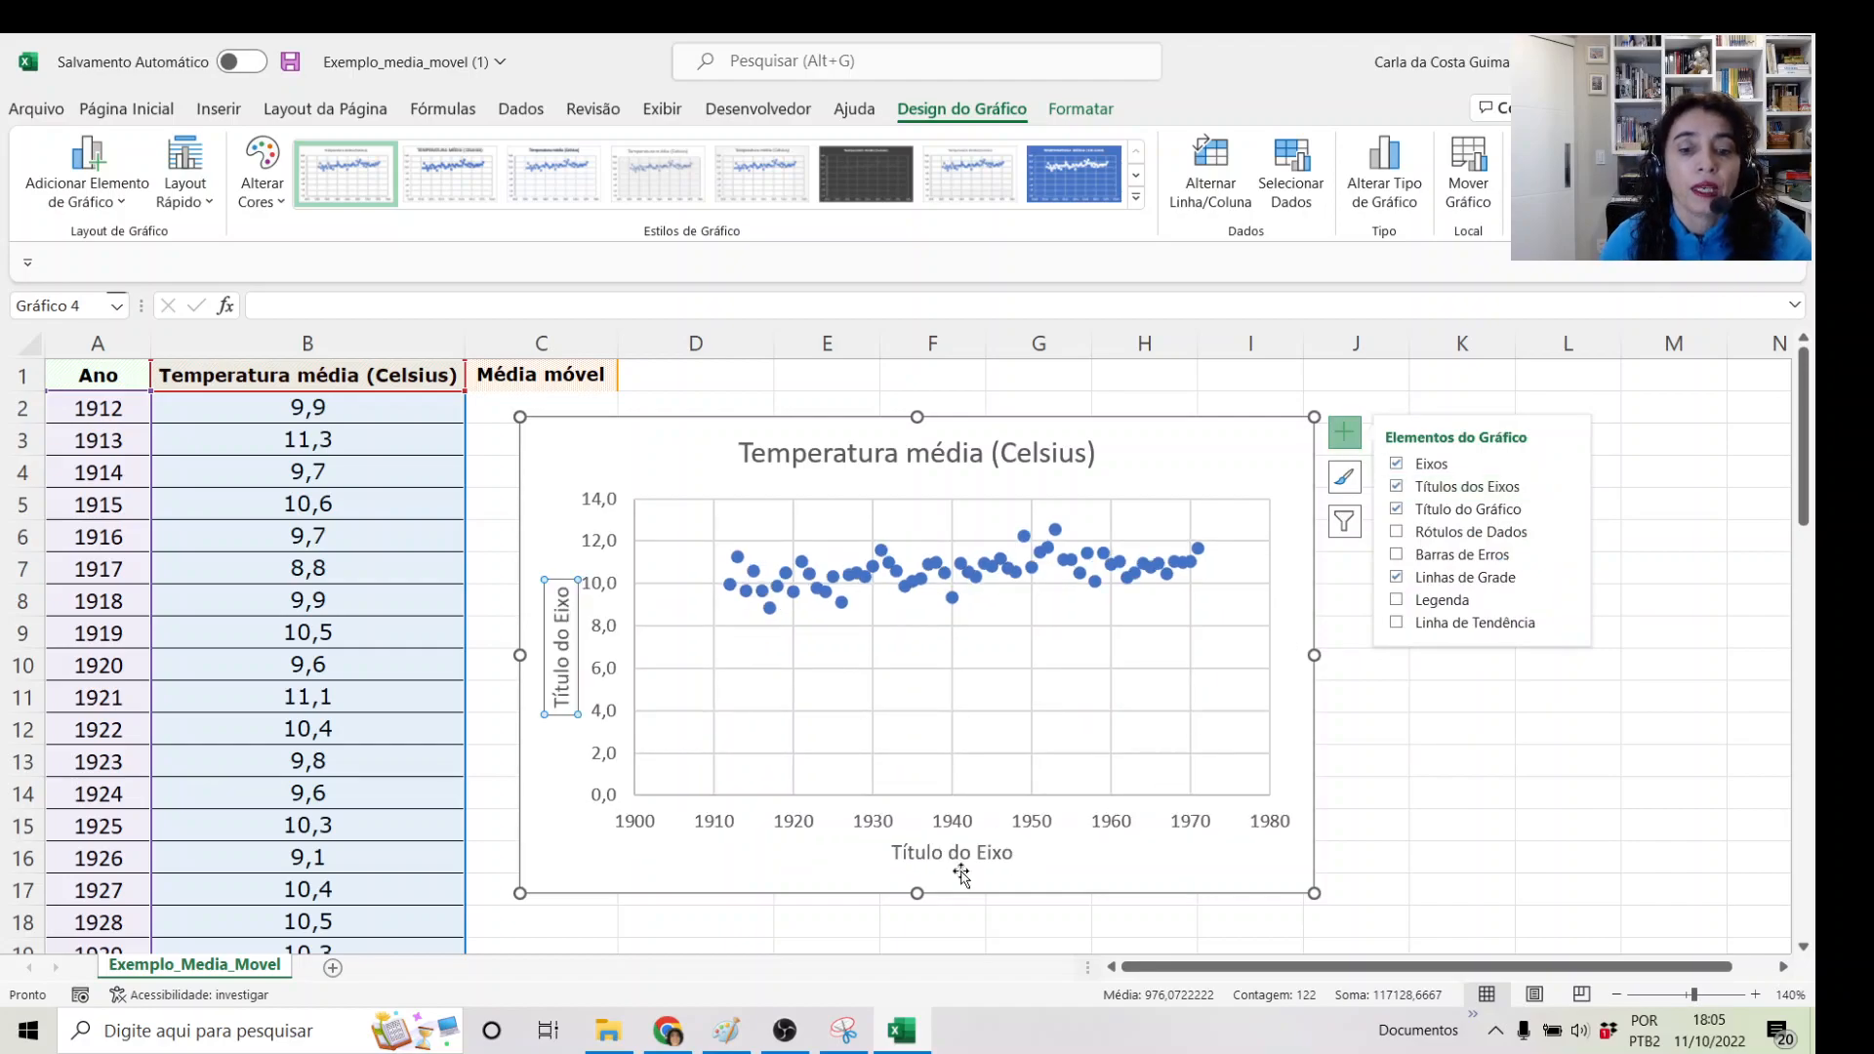
{"action": "left_click", "coordinate": [562, 707]}
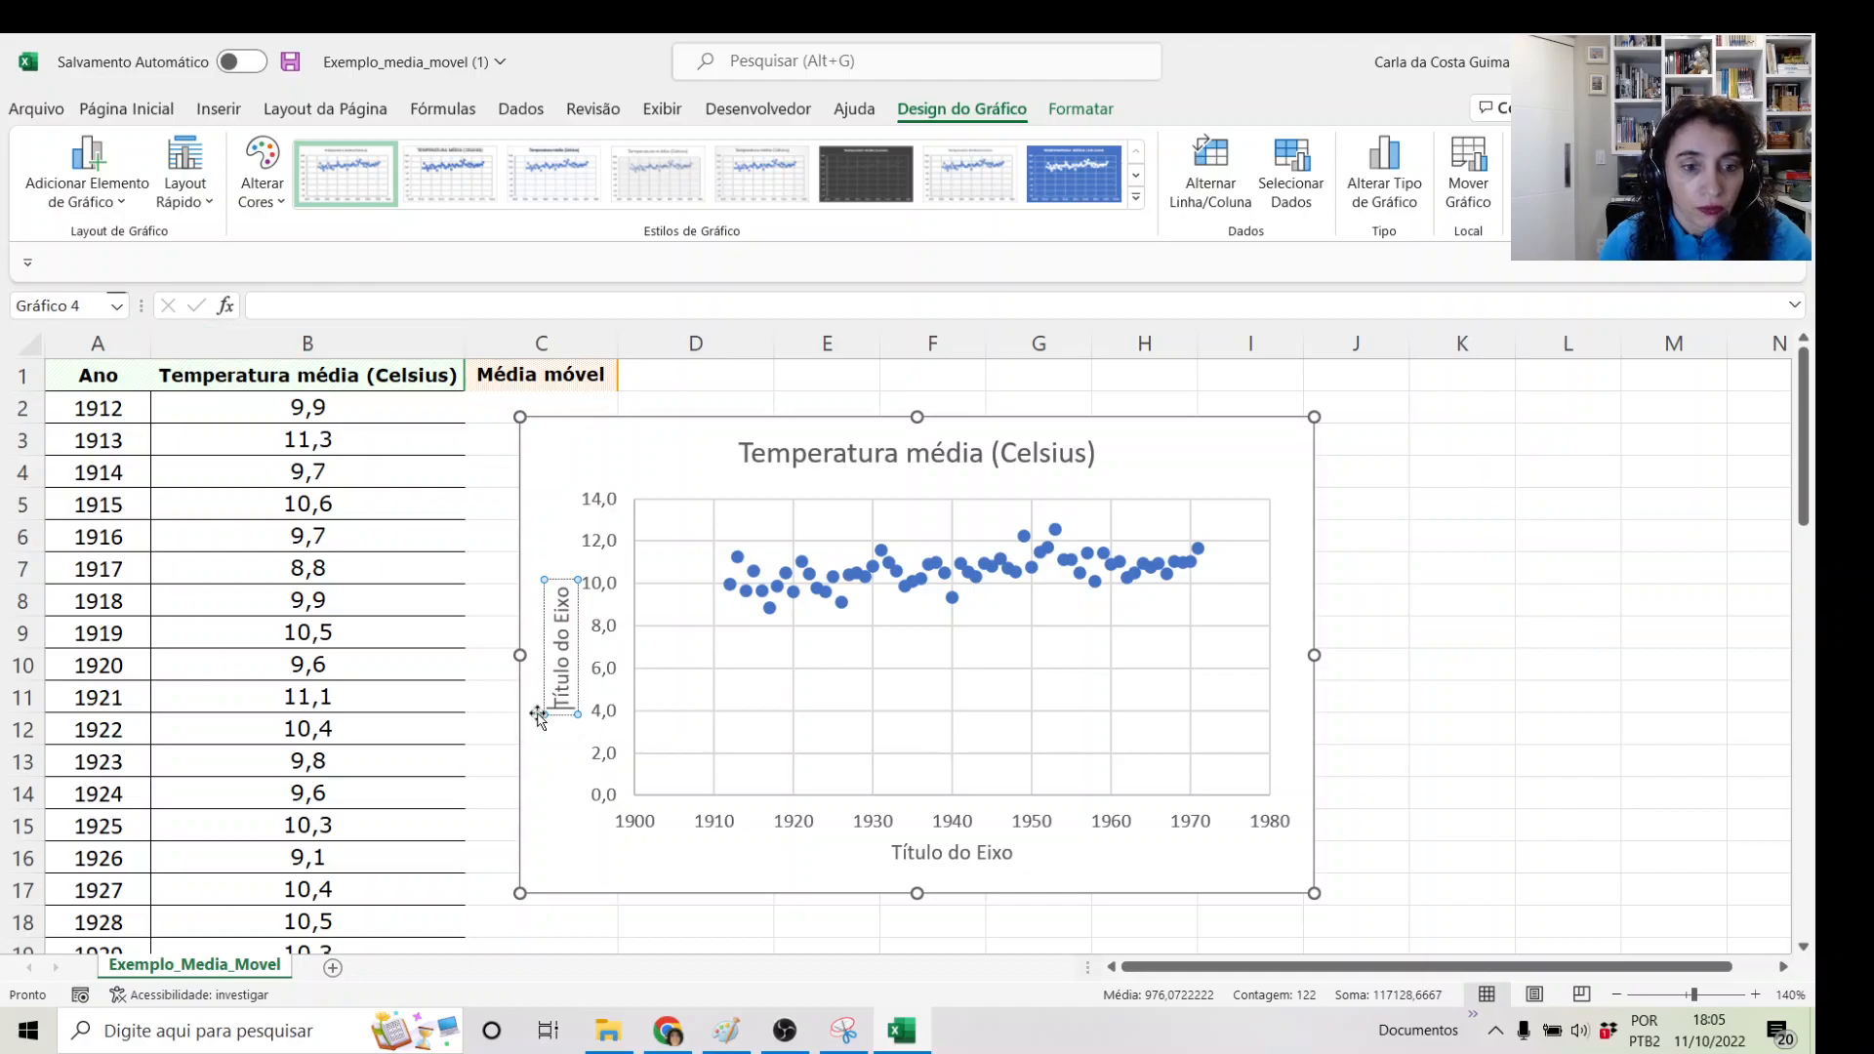
{"action": "left_click", "coordinate": [315, 303]}
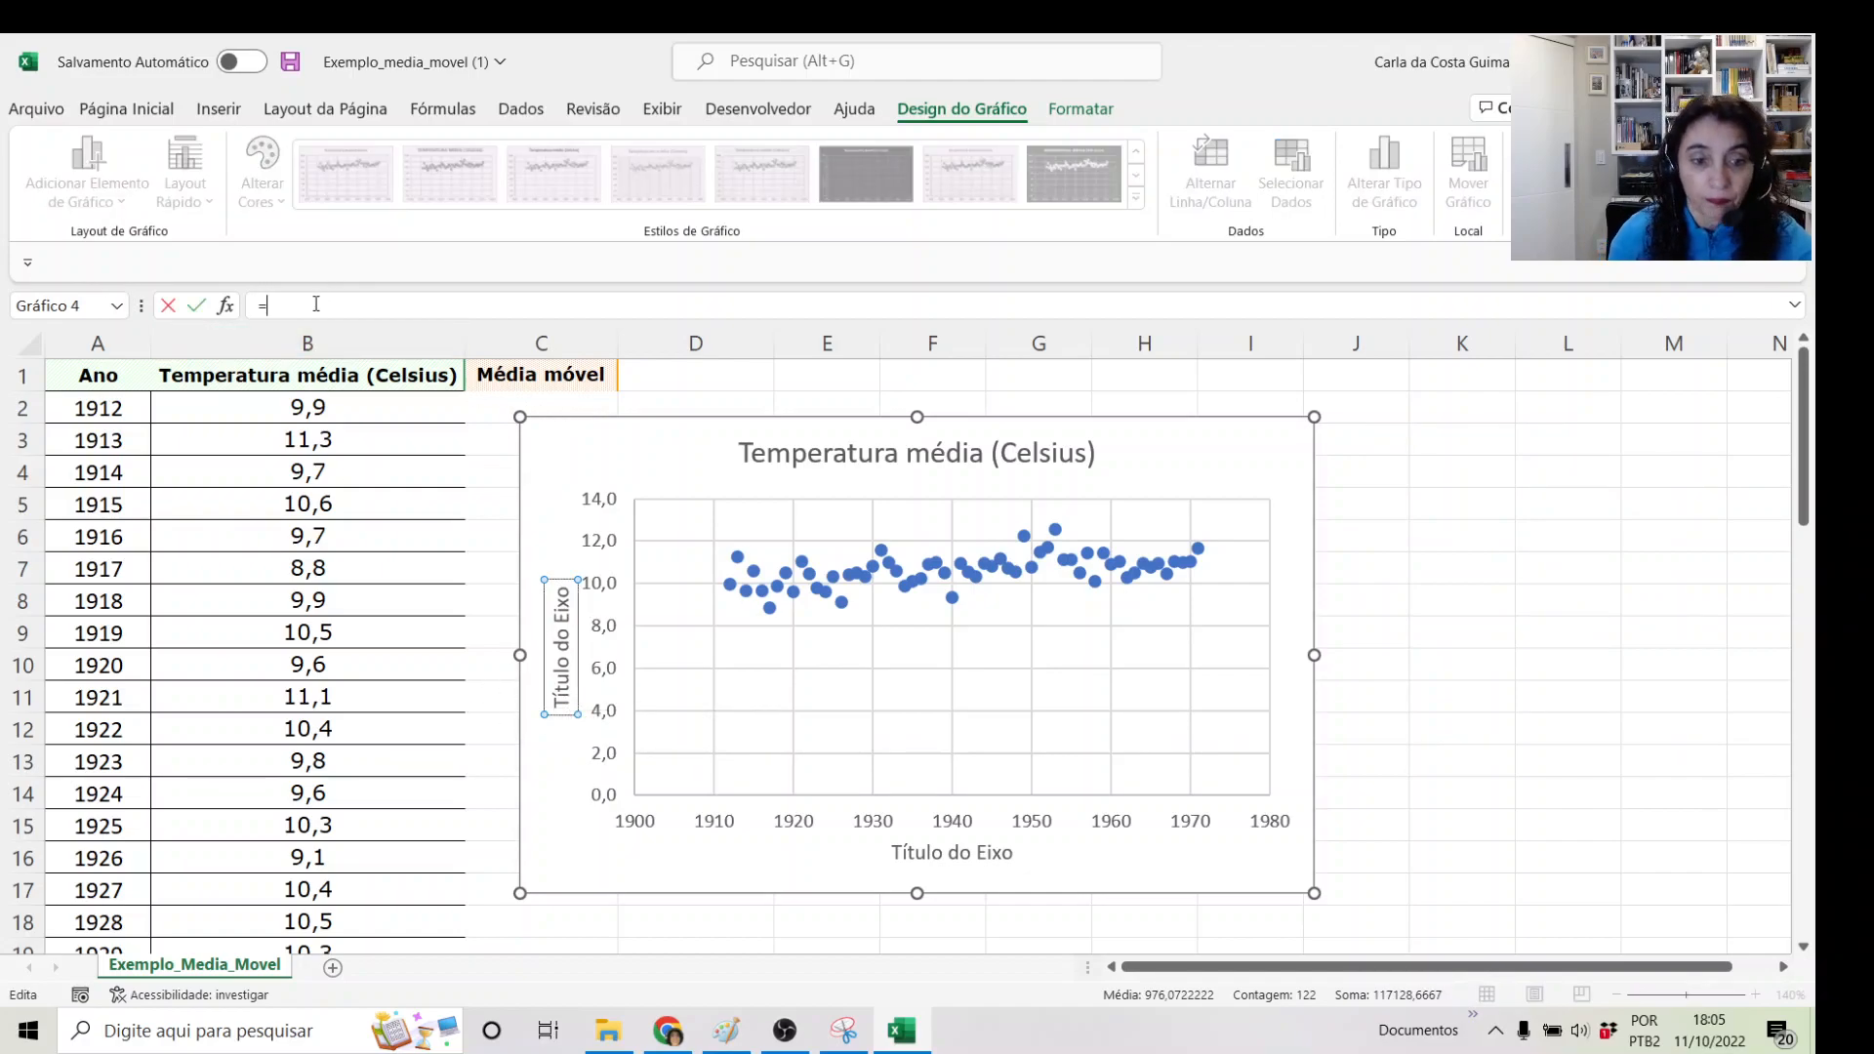
{"action": "left_click", "coordinate": [298, 374]}
{"action": "key", "text": "Return"}
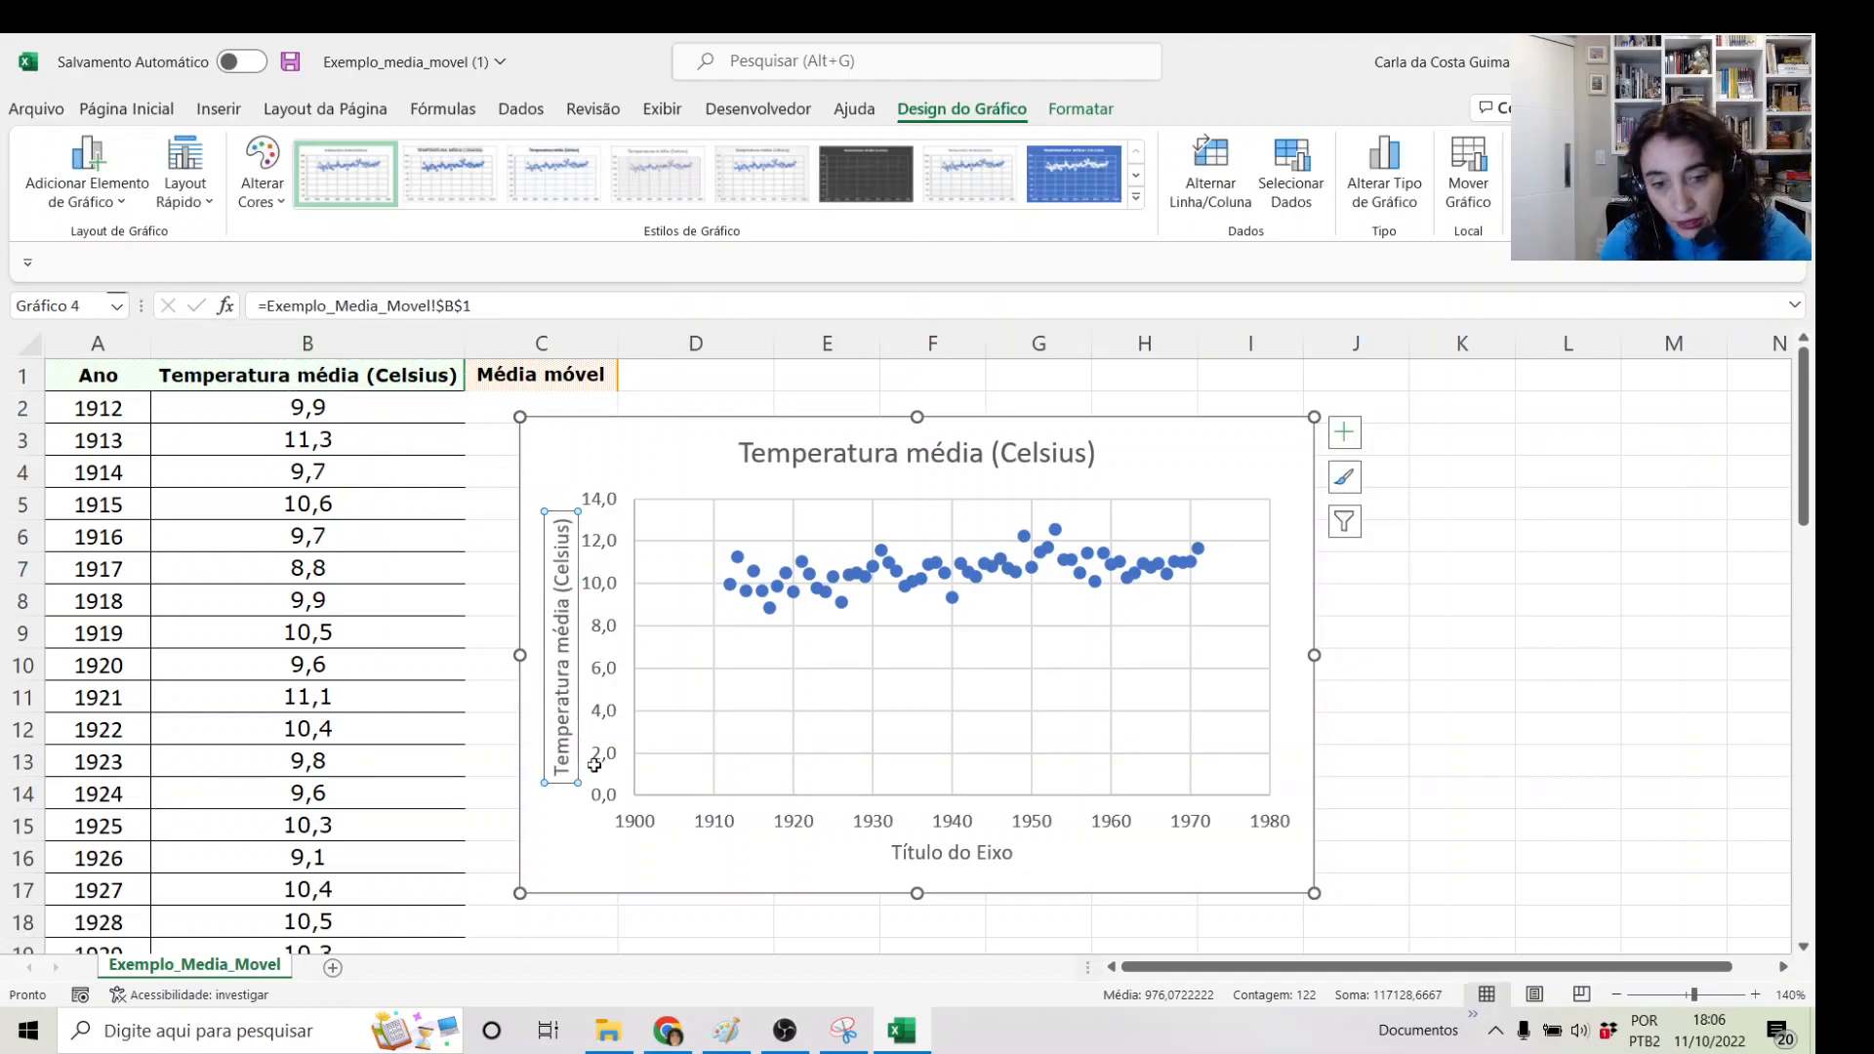
- Link the chart's horizontal axis title to the Ano header in cell A1
{"action": "left_click", "coordinate": [942, 852]}
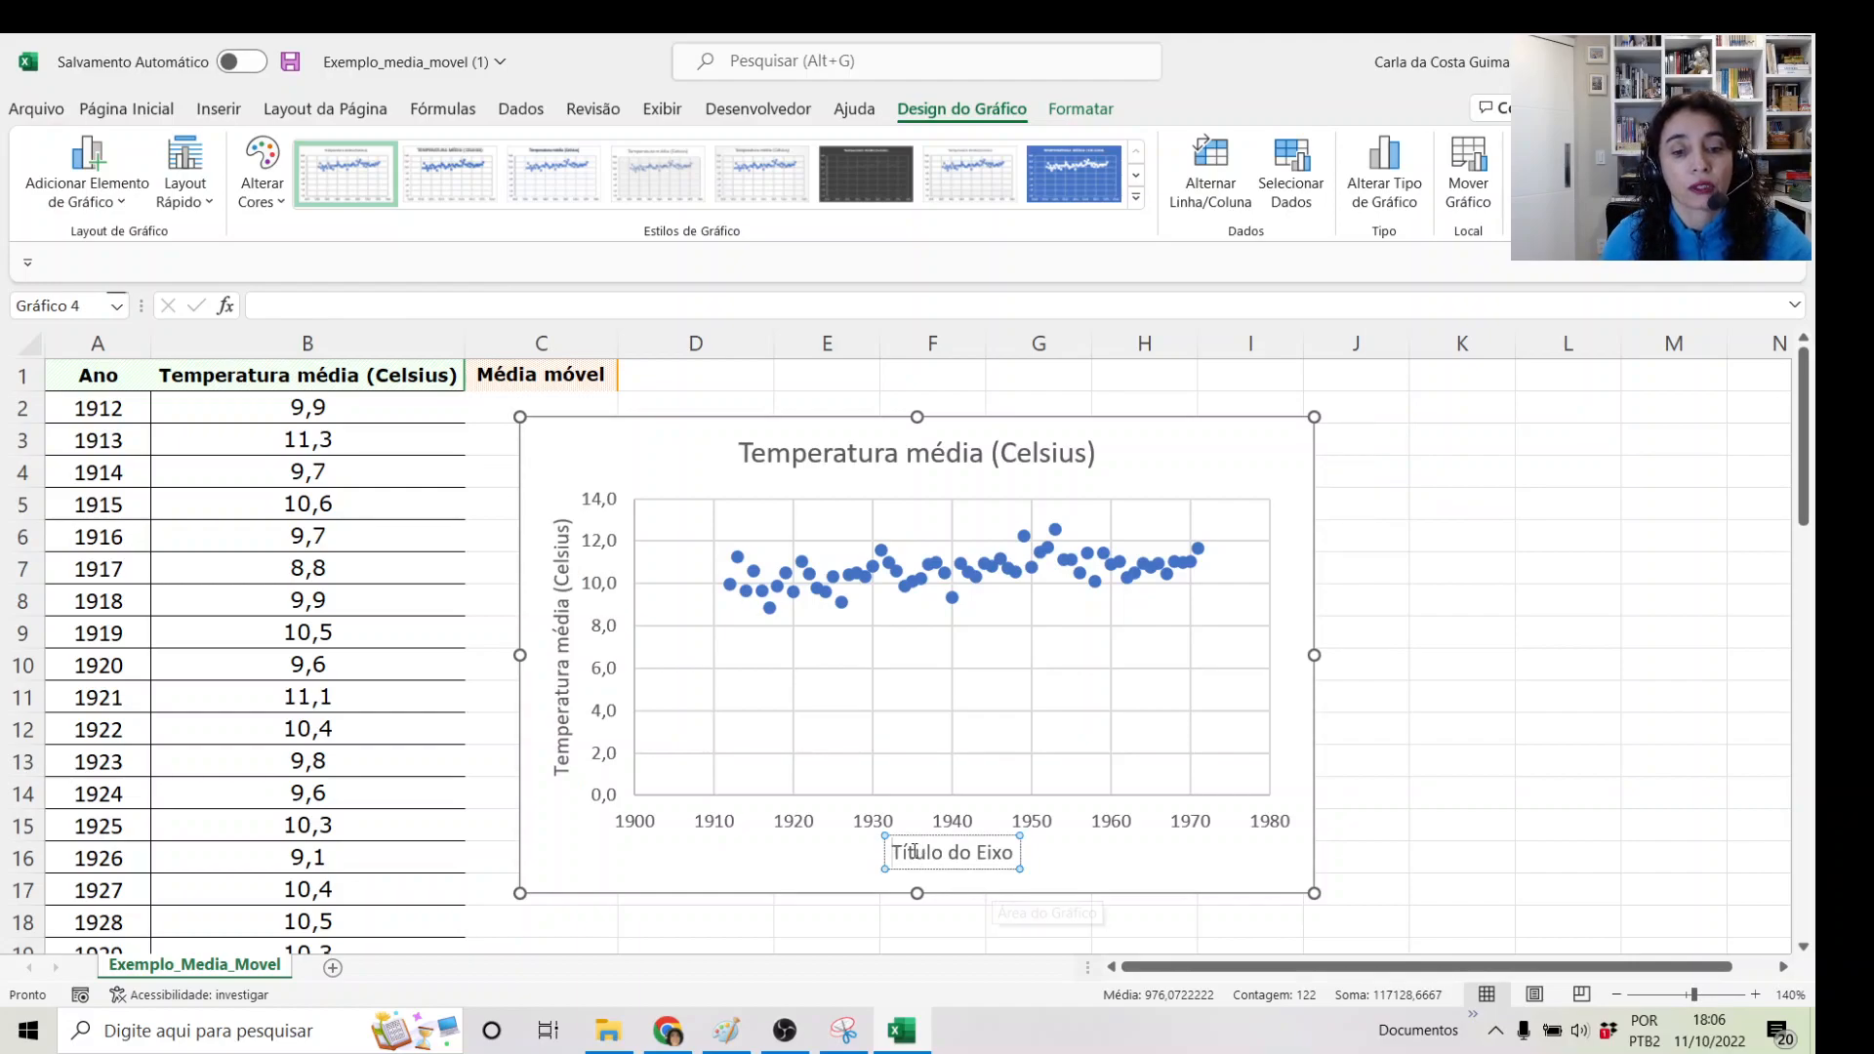
{"action": "left_click", "coordinate": [435, 308]}
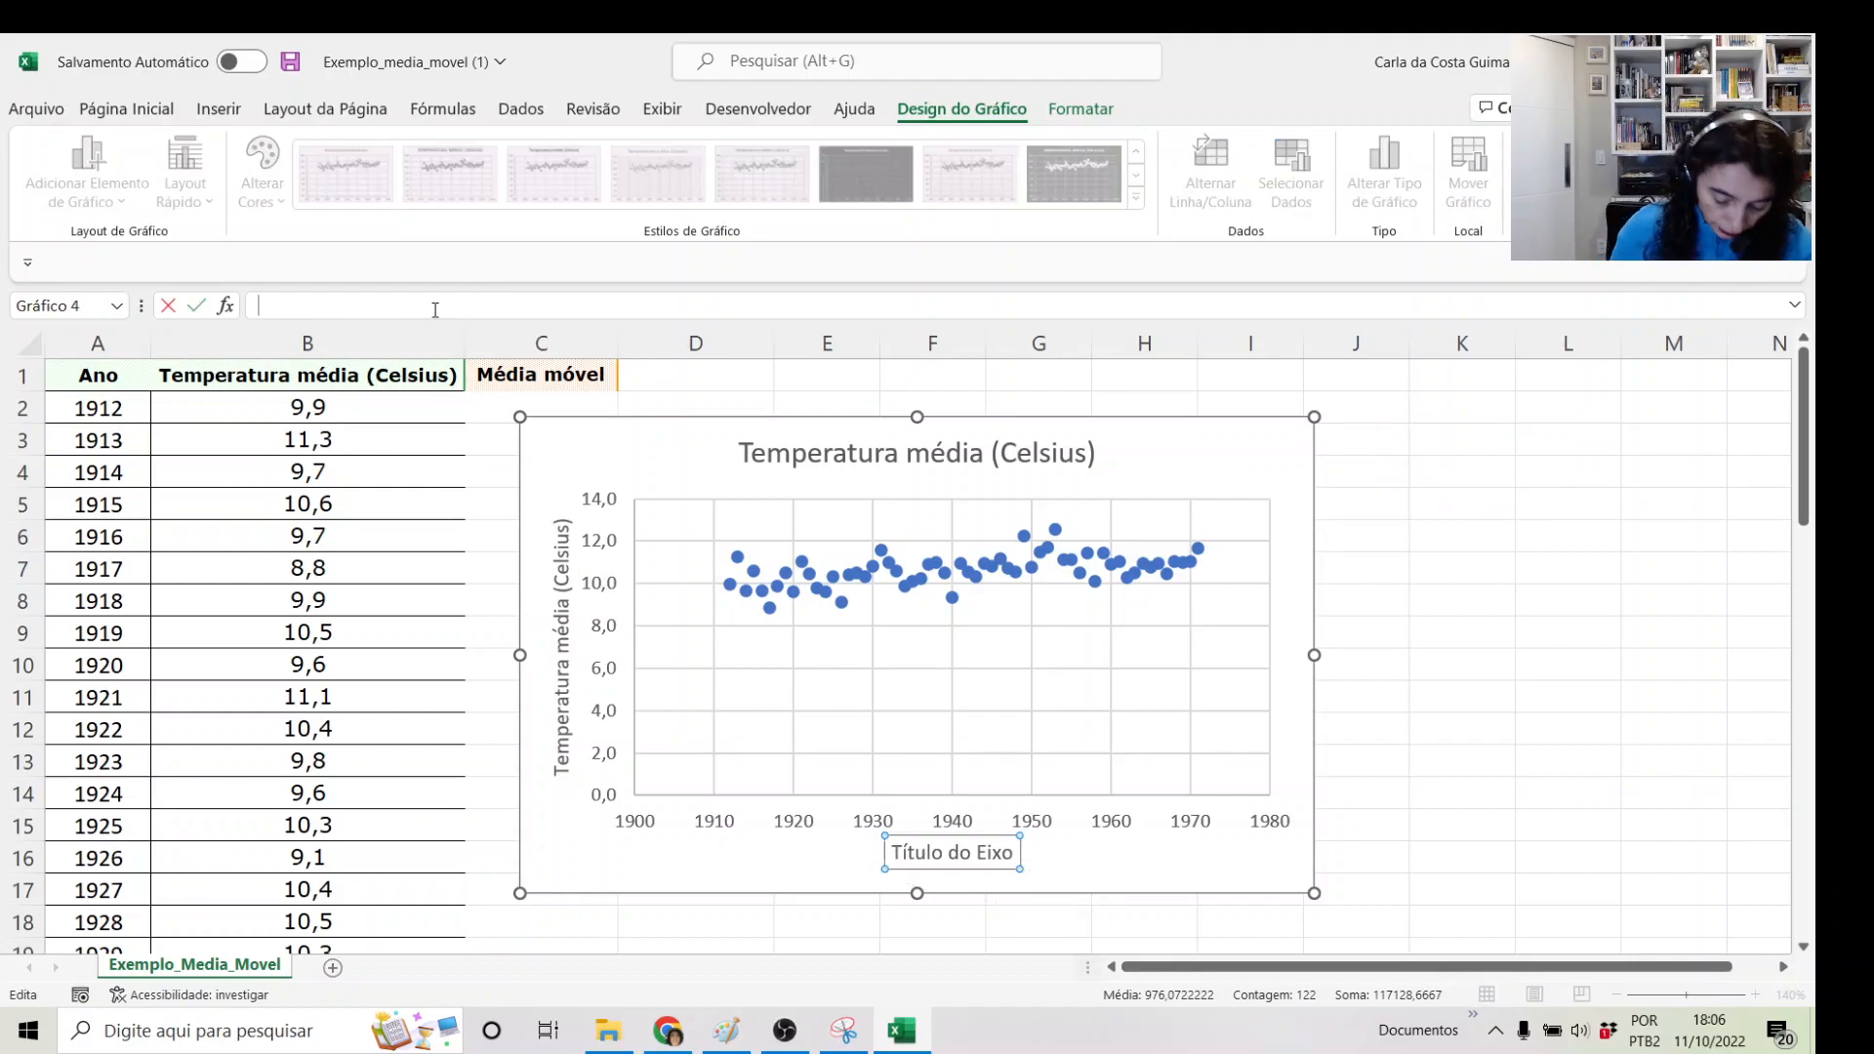
{"action": "type", "text": "="}
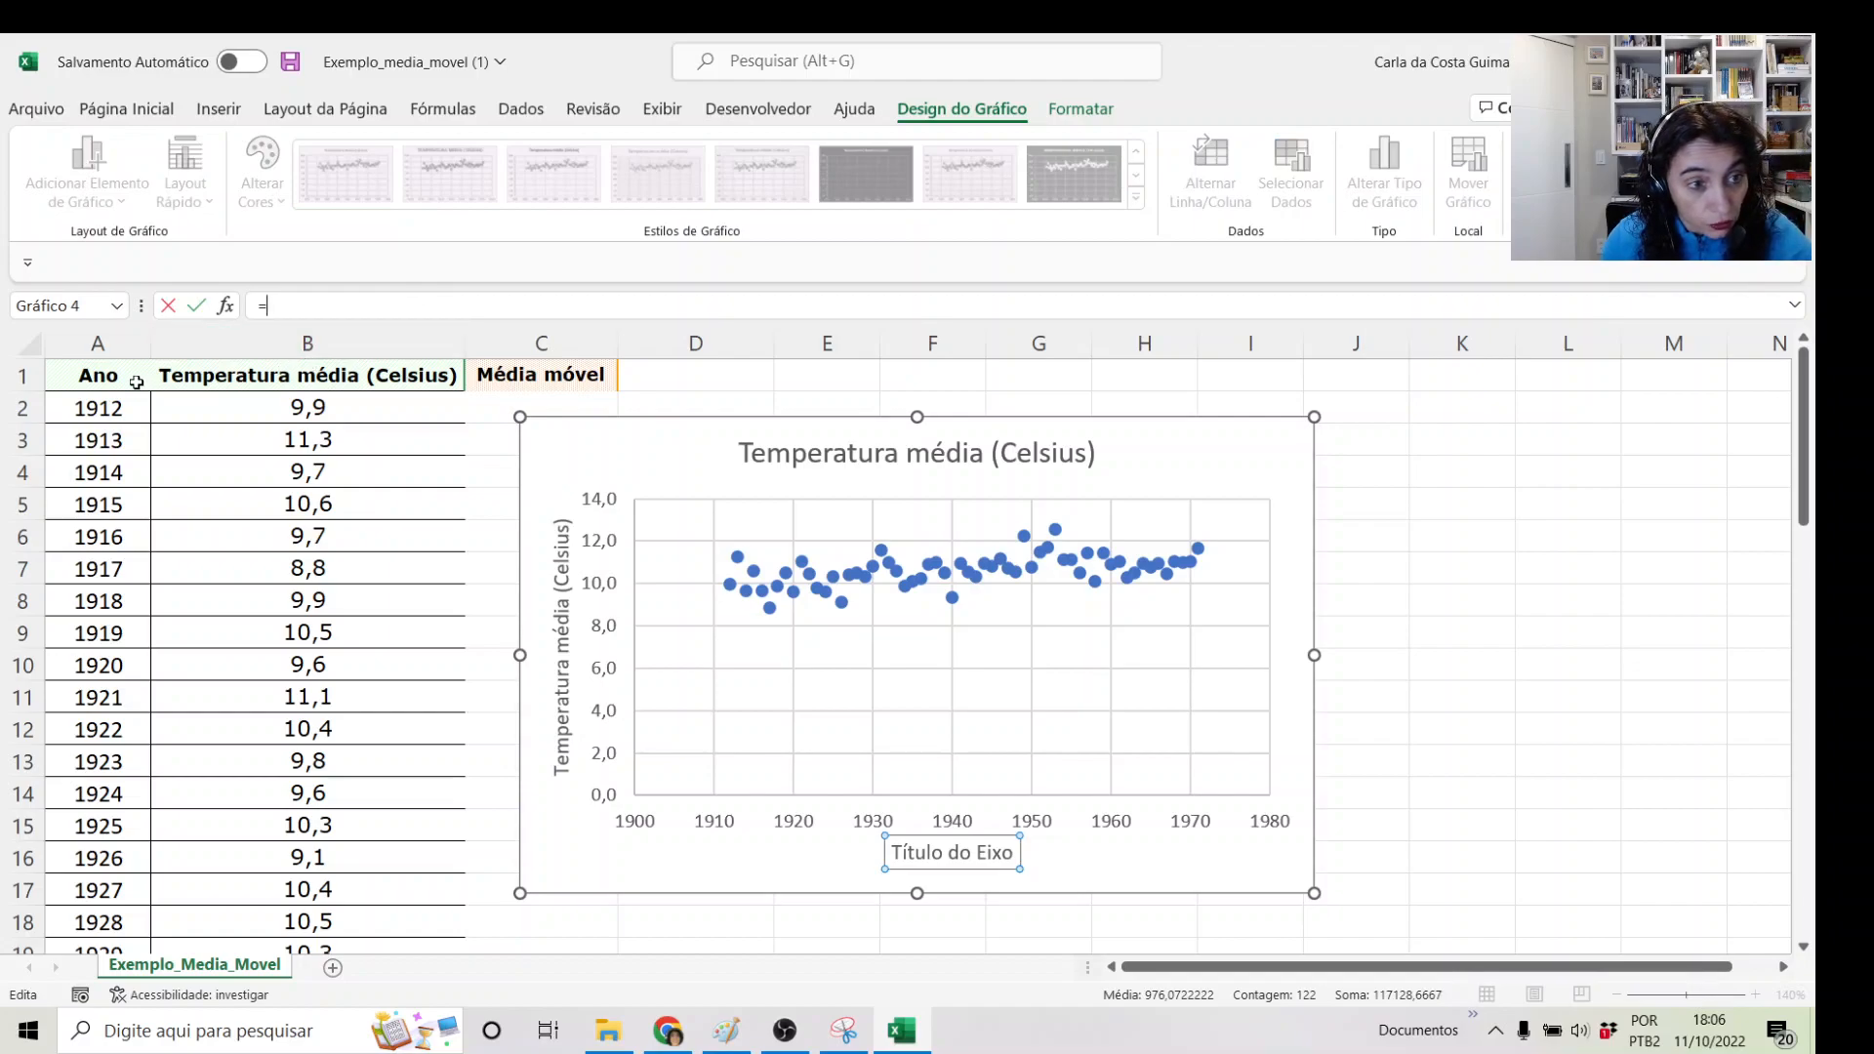
{"action": "left_click", "coordinate": [102, 376]}
{"action": "key", "text": "Return"}
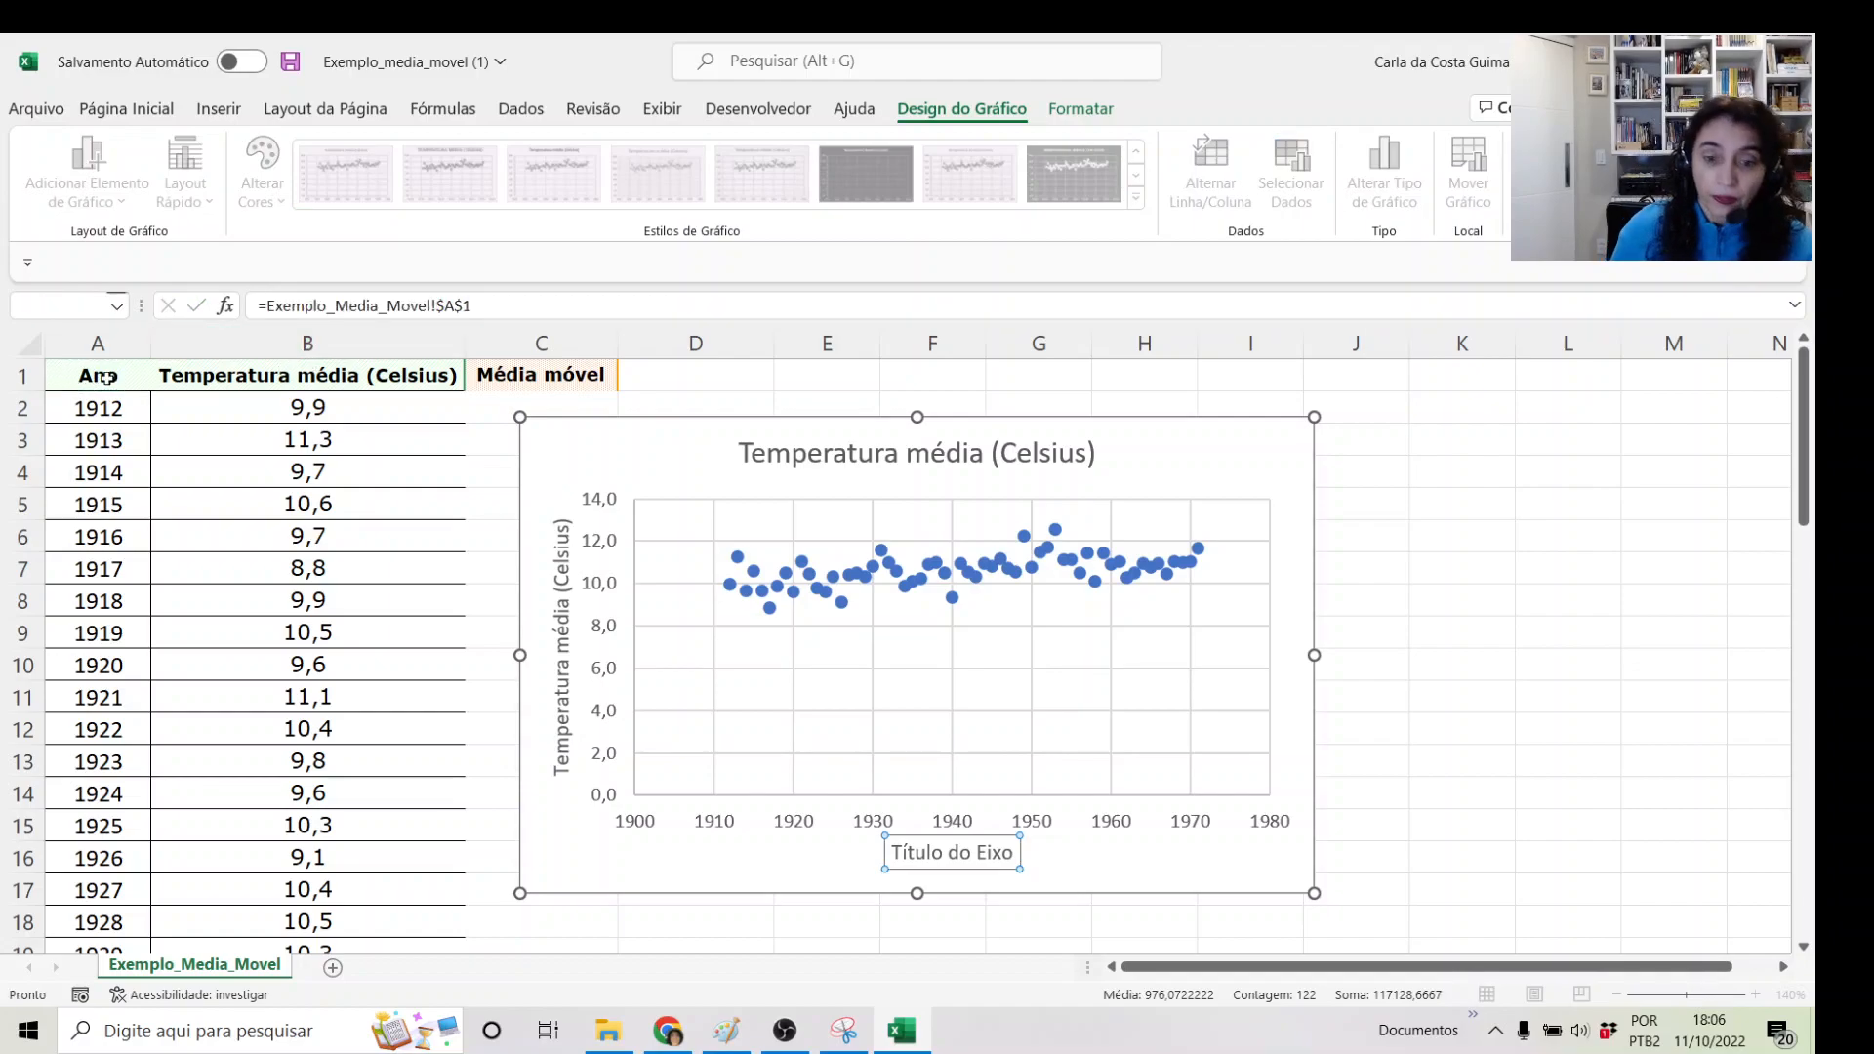
- Extend the chart title to read "Temperatura média (Celsius) na cidade de Nova Iorque"
{"action": "left_click", "coordinate": [776, 457]}
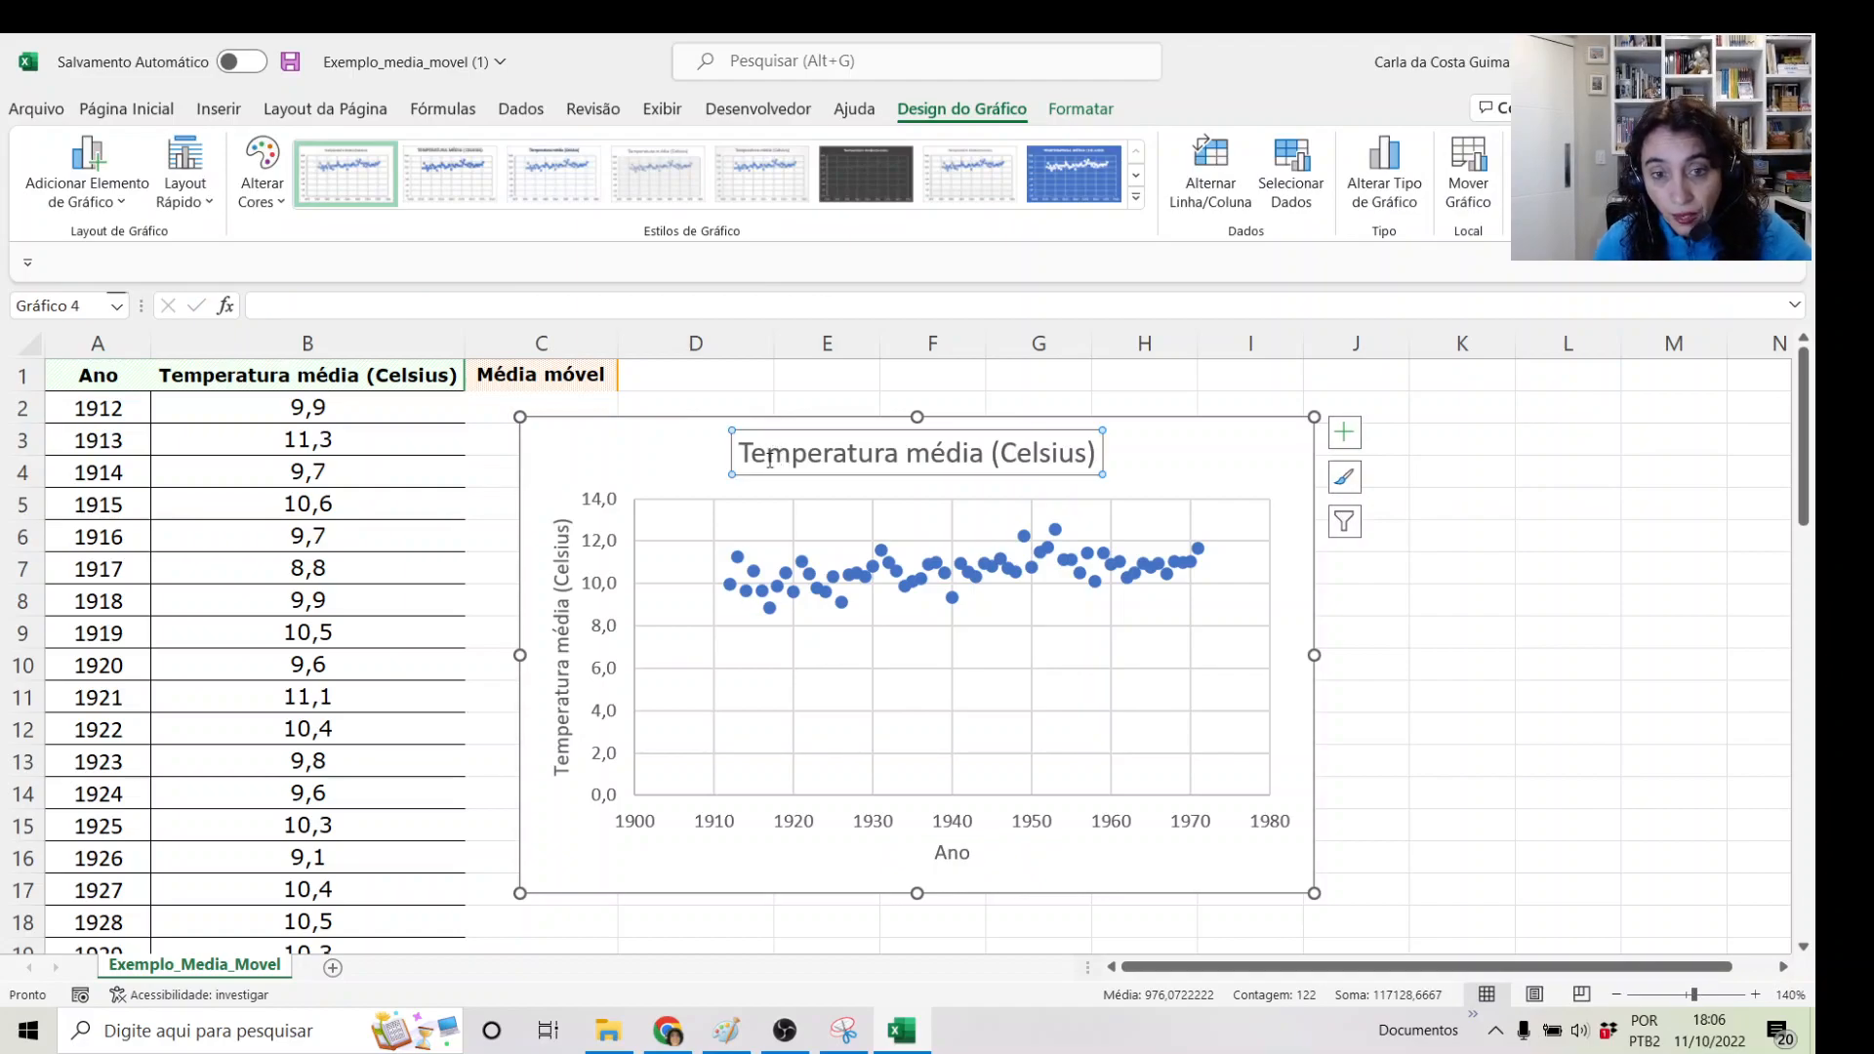
{"action": "left_click", "coordinate": [742, 456]}
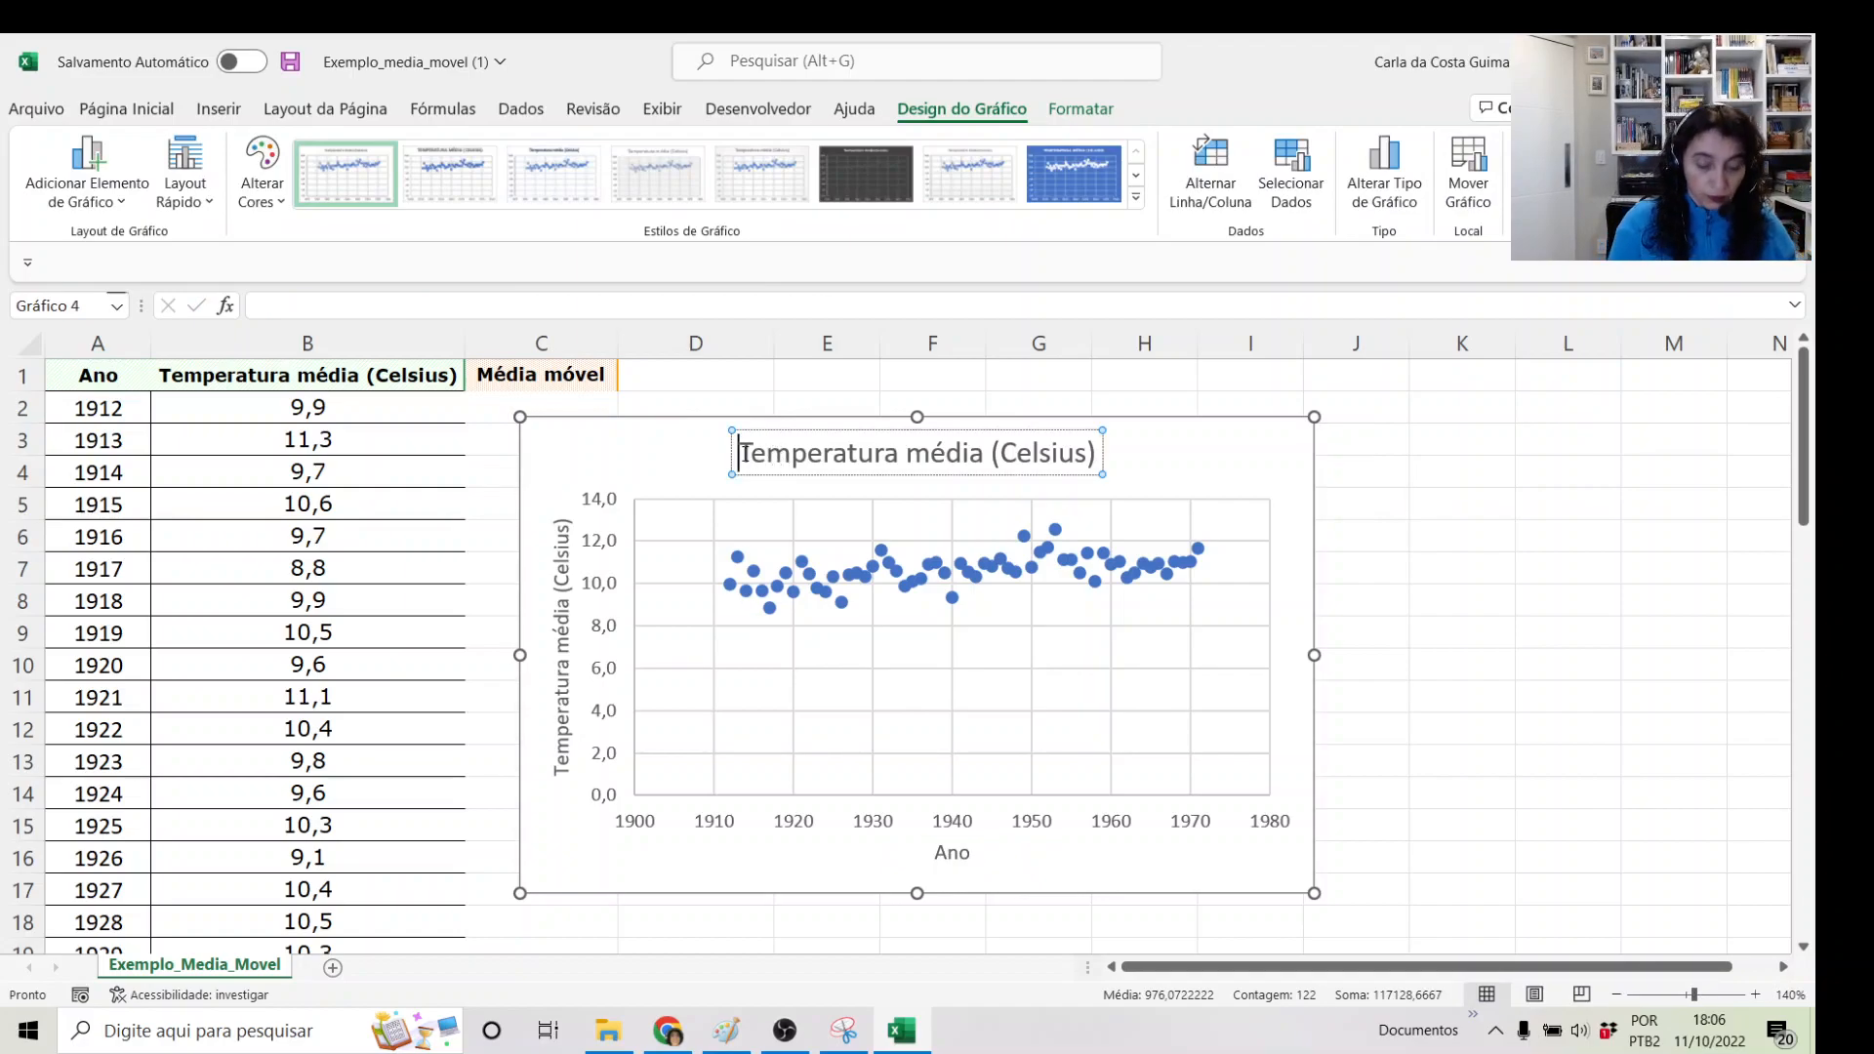
{"action": "type", "text": "Ev"}
{"action": "key", "text": "BackSpace"}
{"action": "key", "text": "BackSpace"}
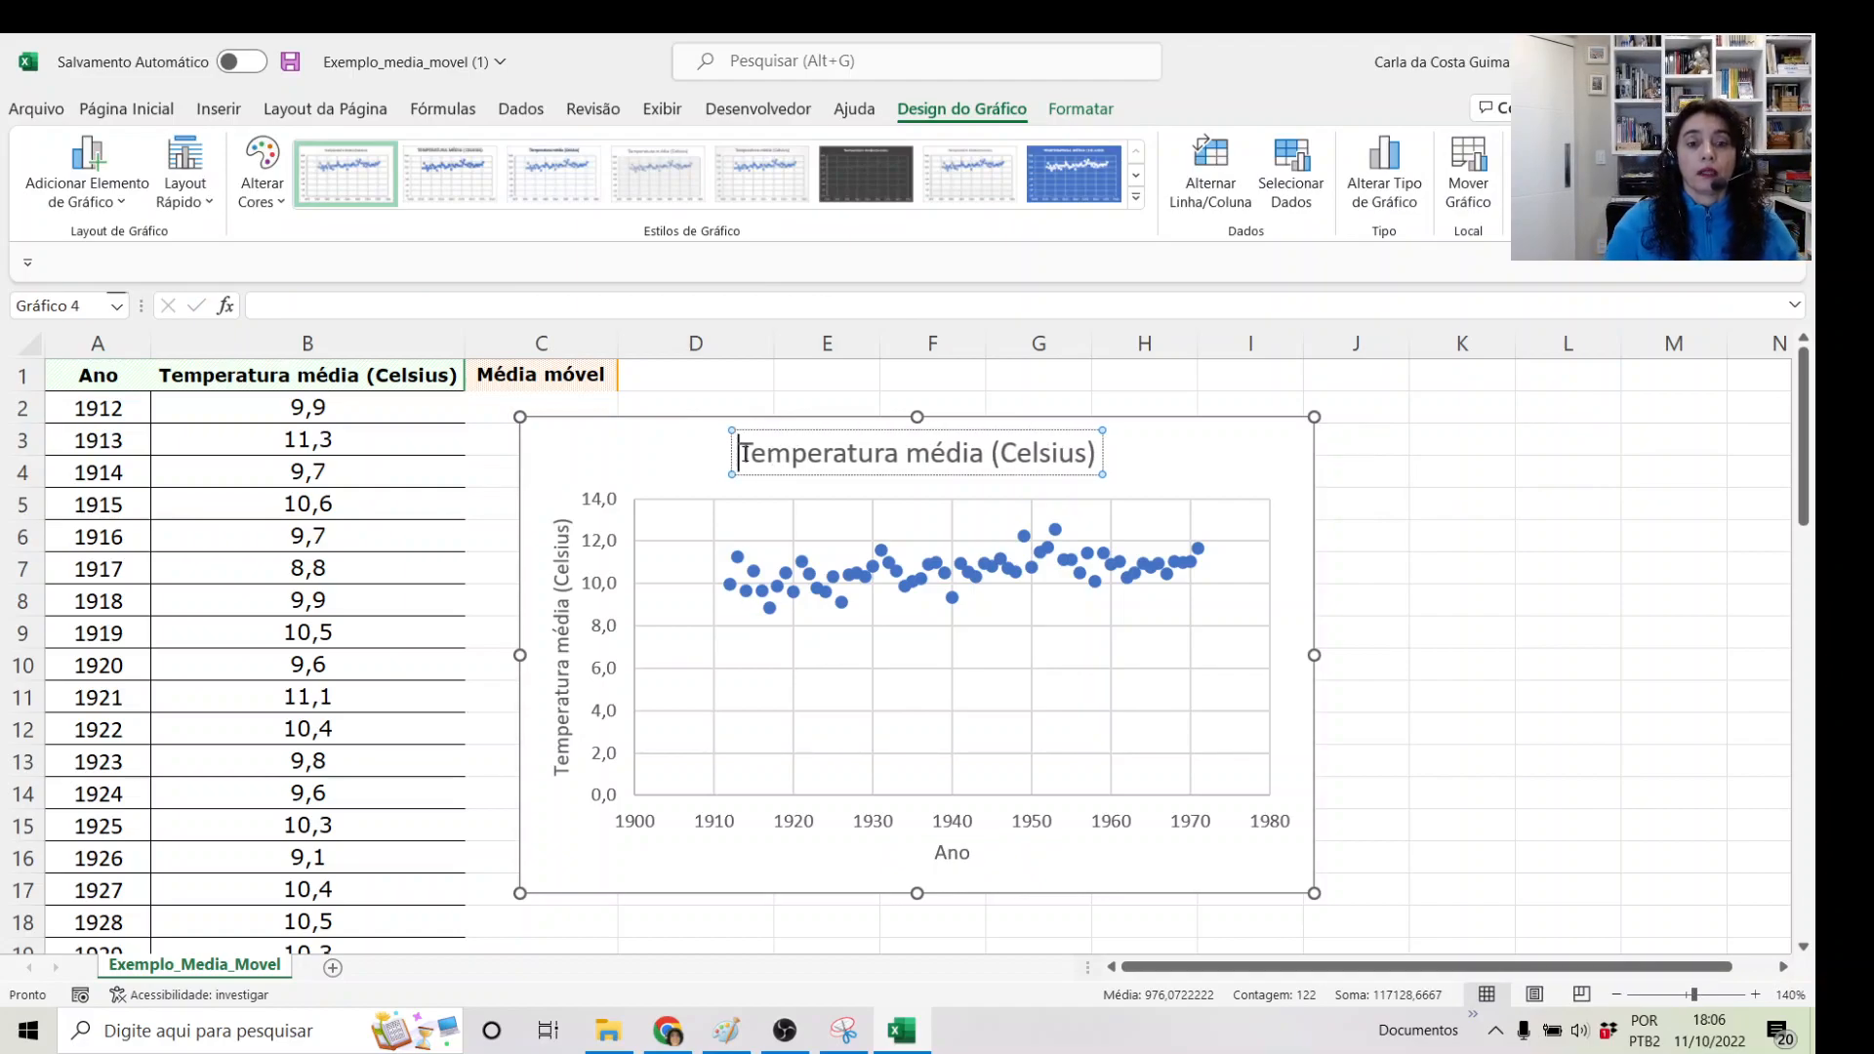
{"action": "type", "text": "na cidade de"}
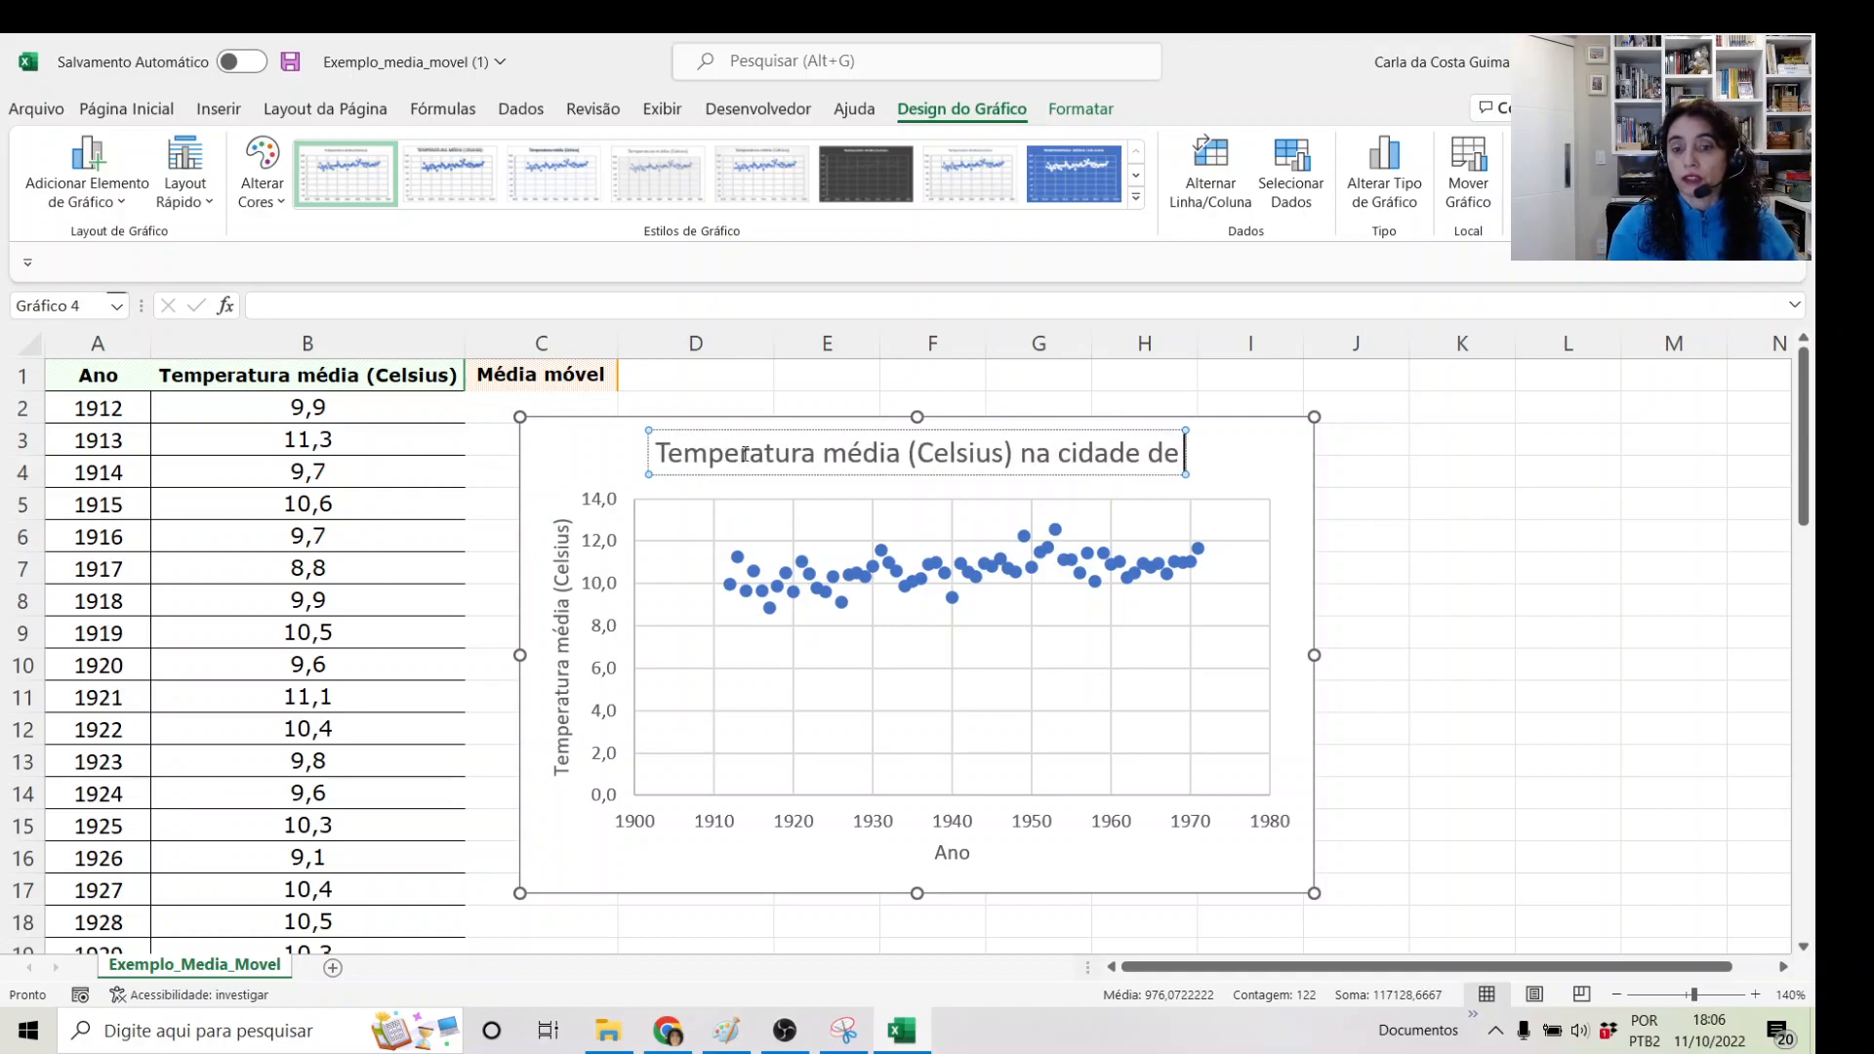
{"action": "type", "text": " Nova Iorque"}
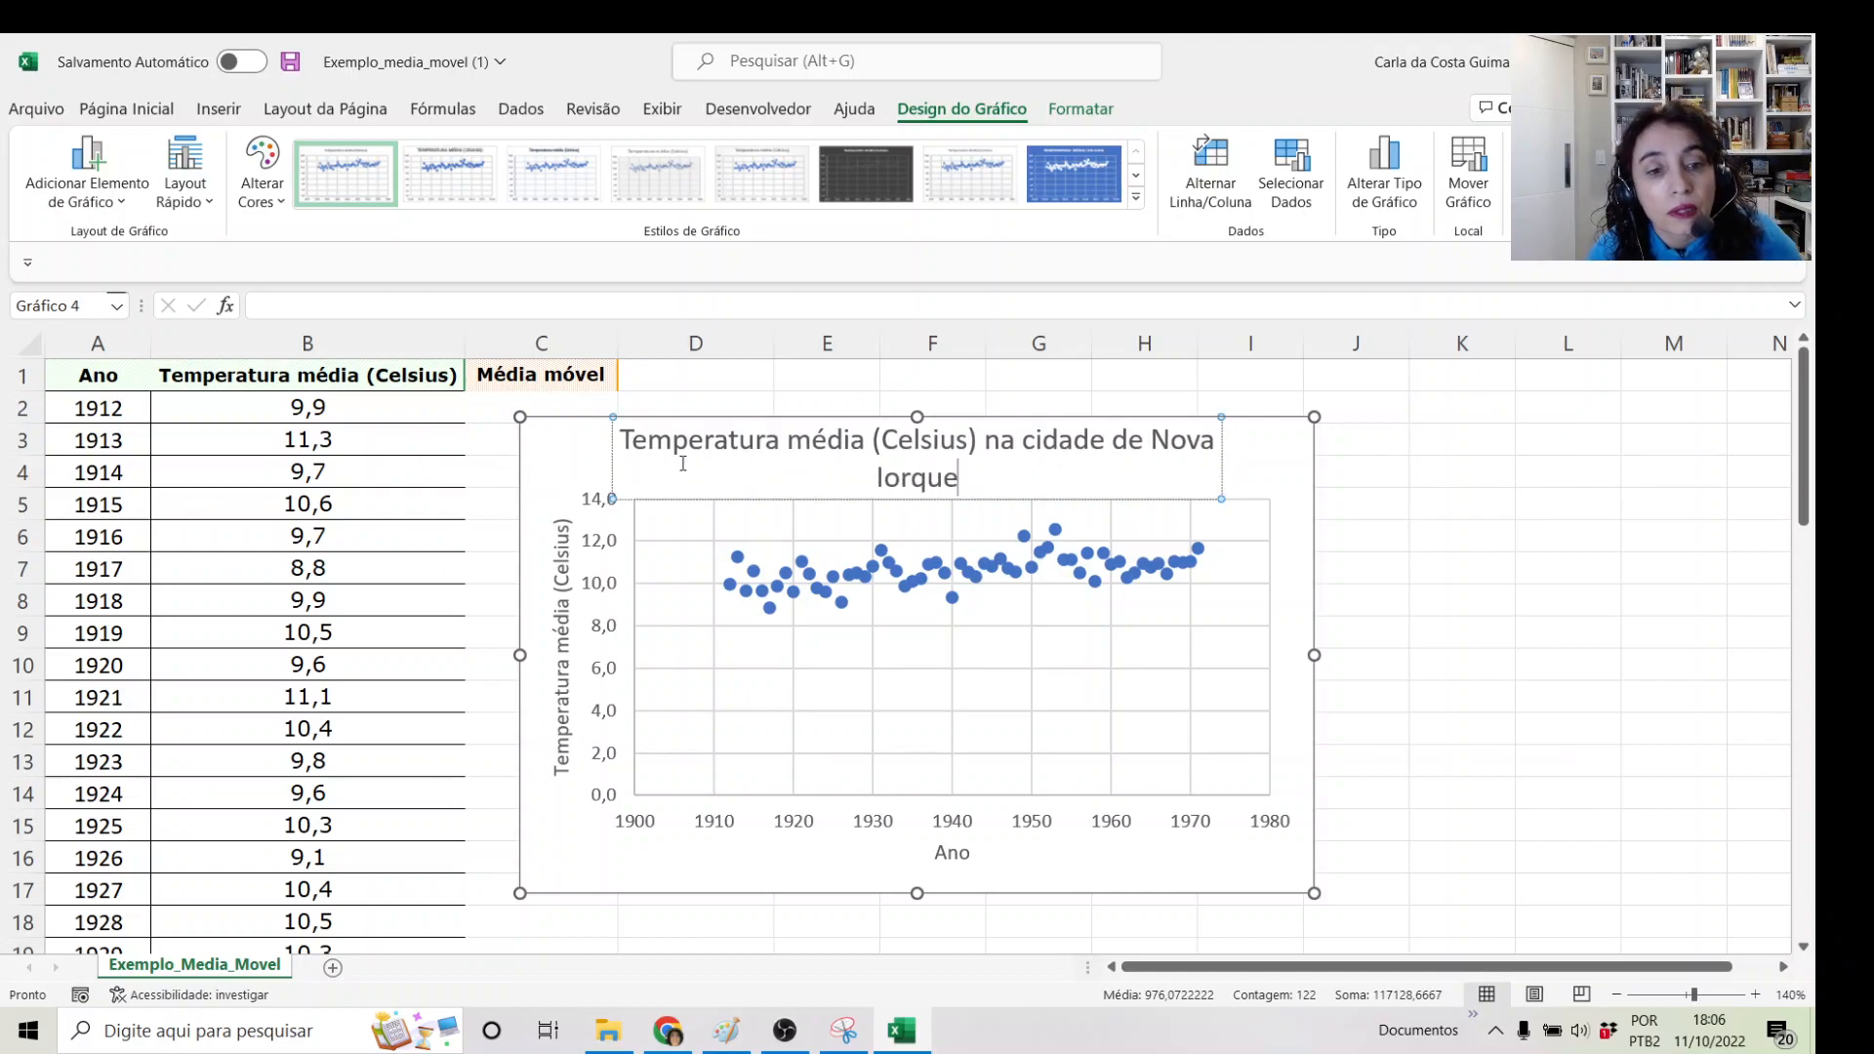
- Reduce the chart title's font size to 12 and make it bold
{"action": "left_click", "coordinate": [1219, 460]}
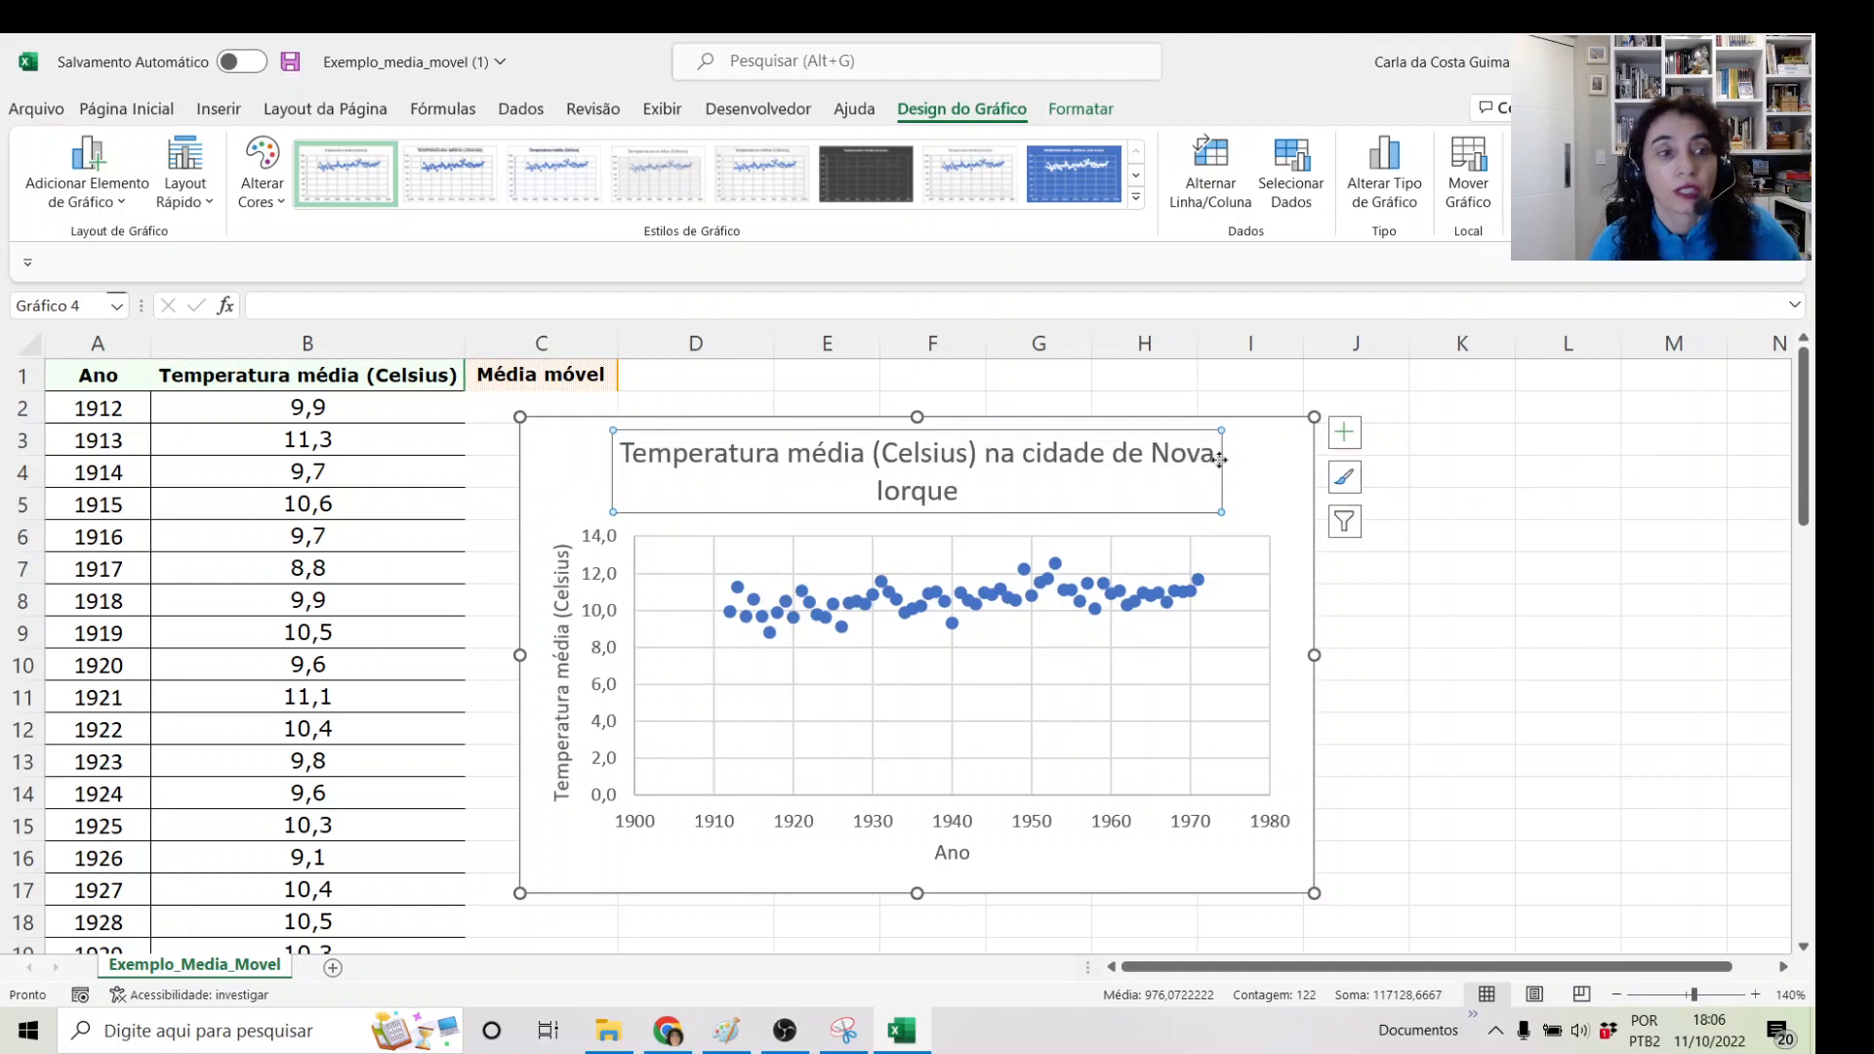
{"action": "left_click", "coordinate": [126, 108]}
{"action": "left_click", "coordinate": [481, 154]}
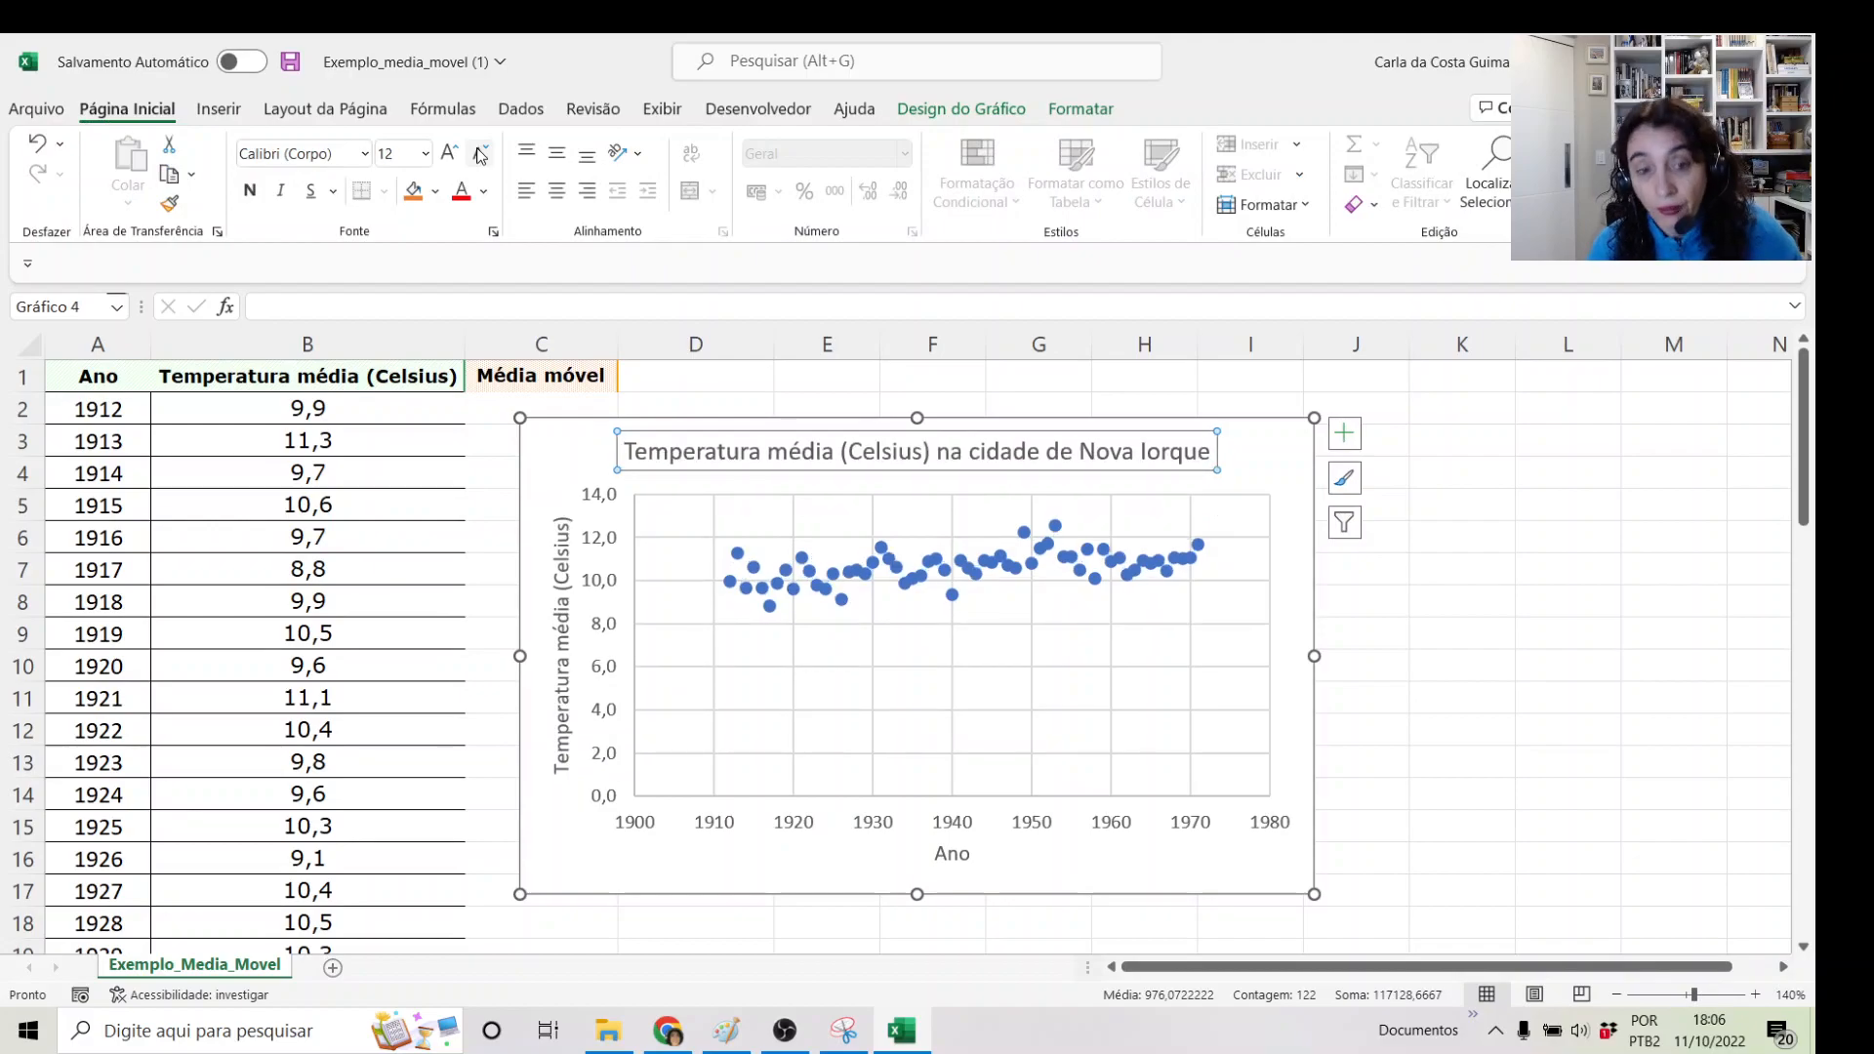
{"action": "left_click", "coordinate": [250, 190]}
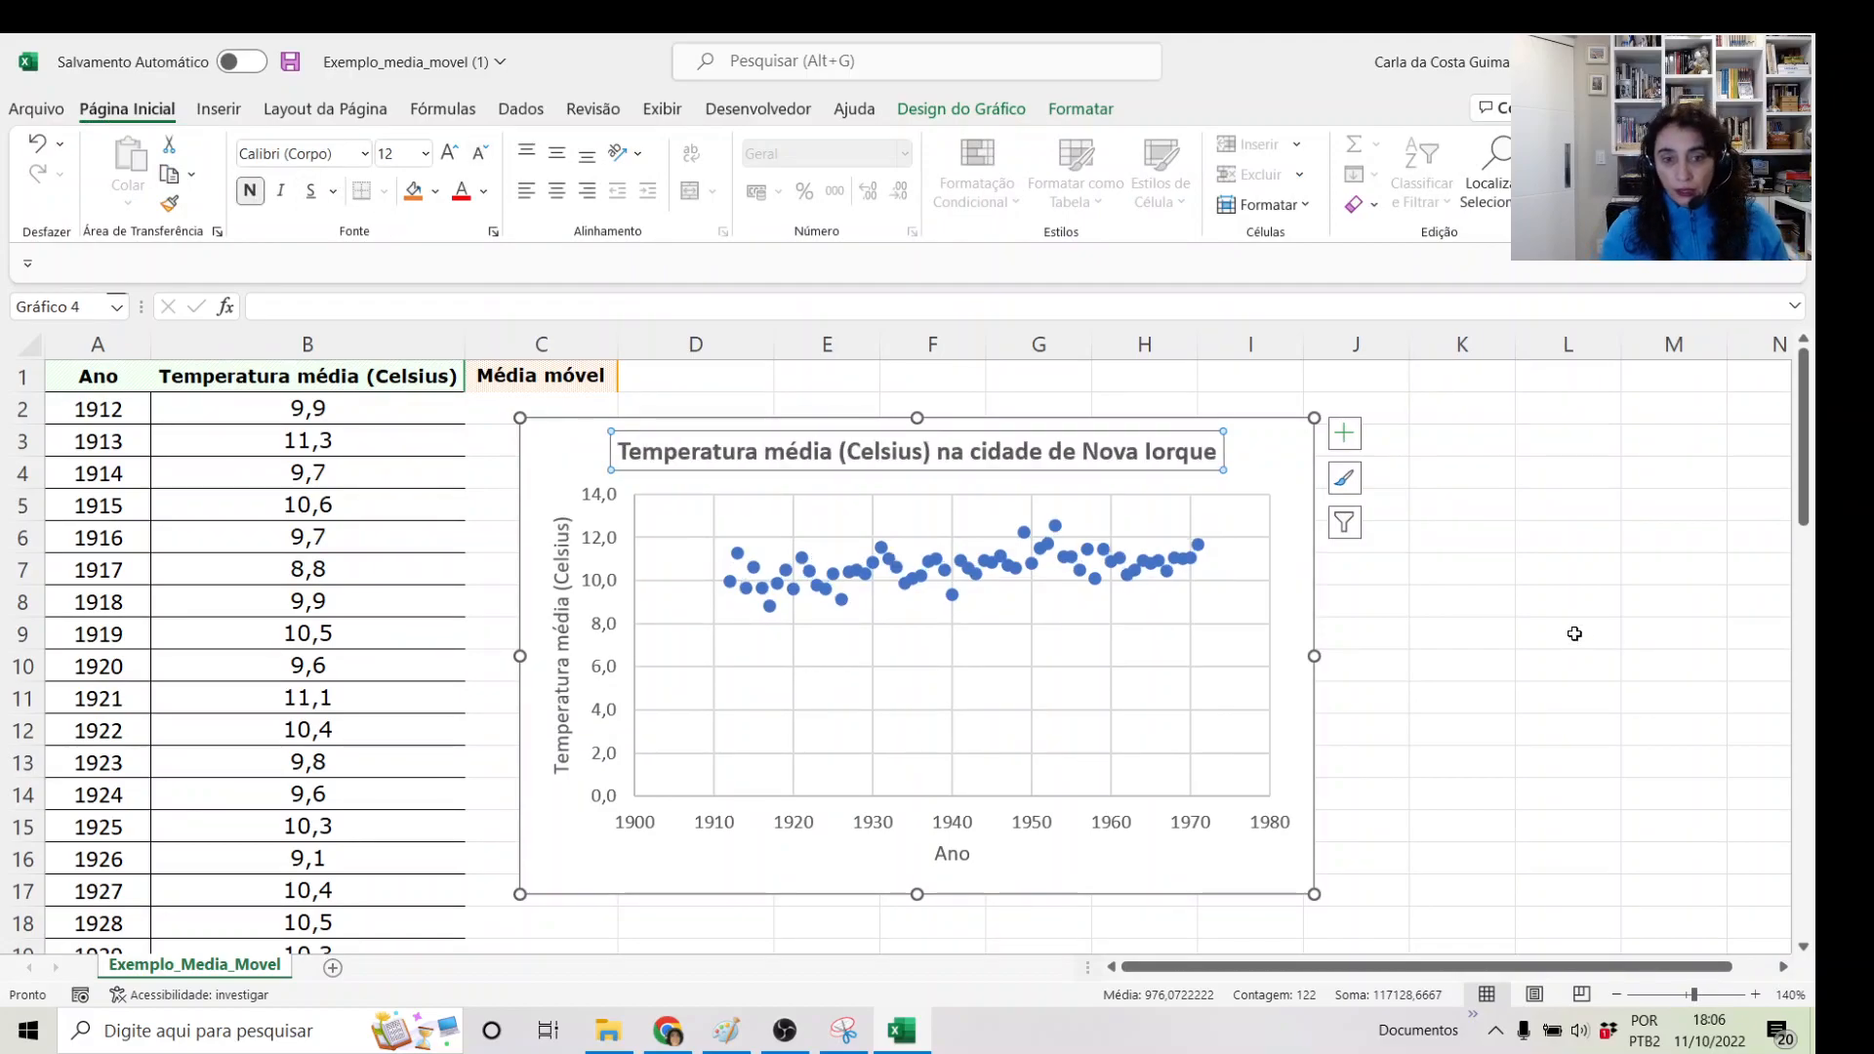
{"action": "left_click", "coordinate": [1586, 629]}
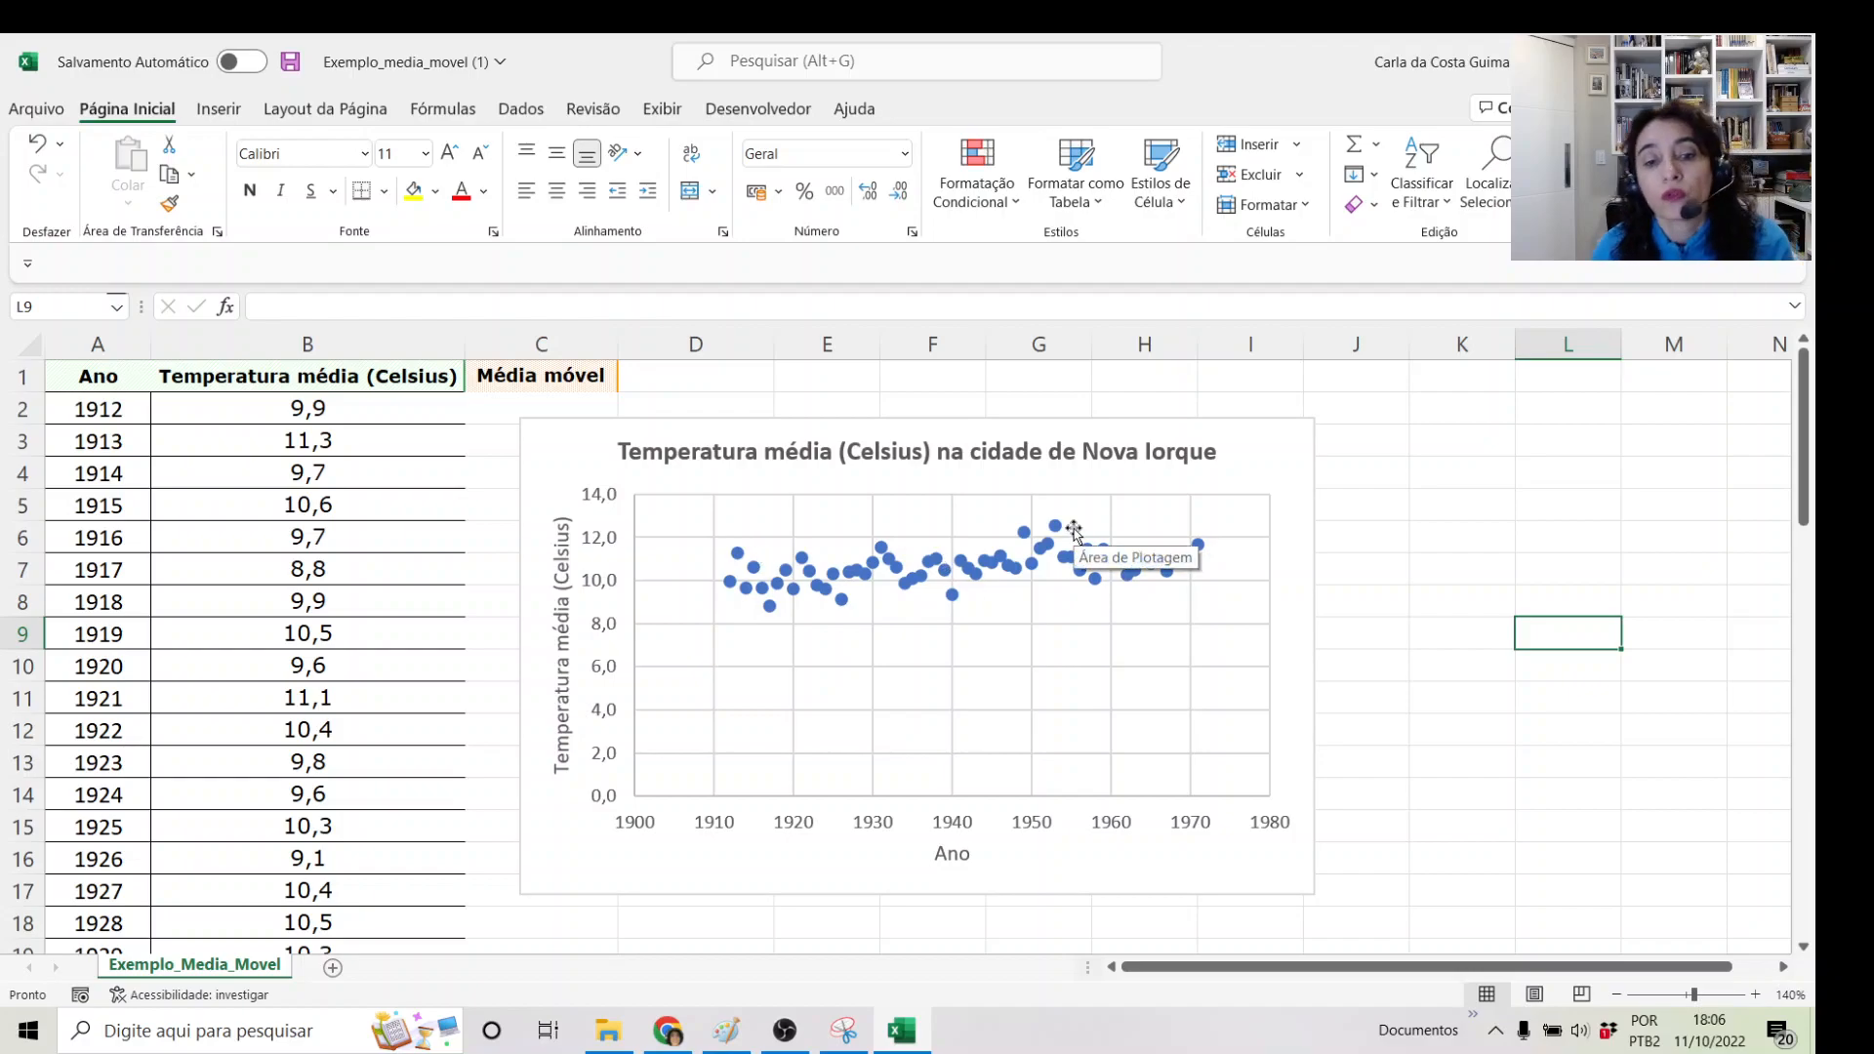
- Change the temperature series' chart type to Dispersão com Linhas Suaves e Marcadores
{"action": "left_click", "coordinate": [896, 574]}
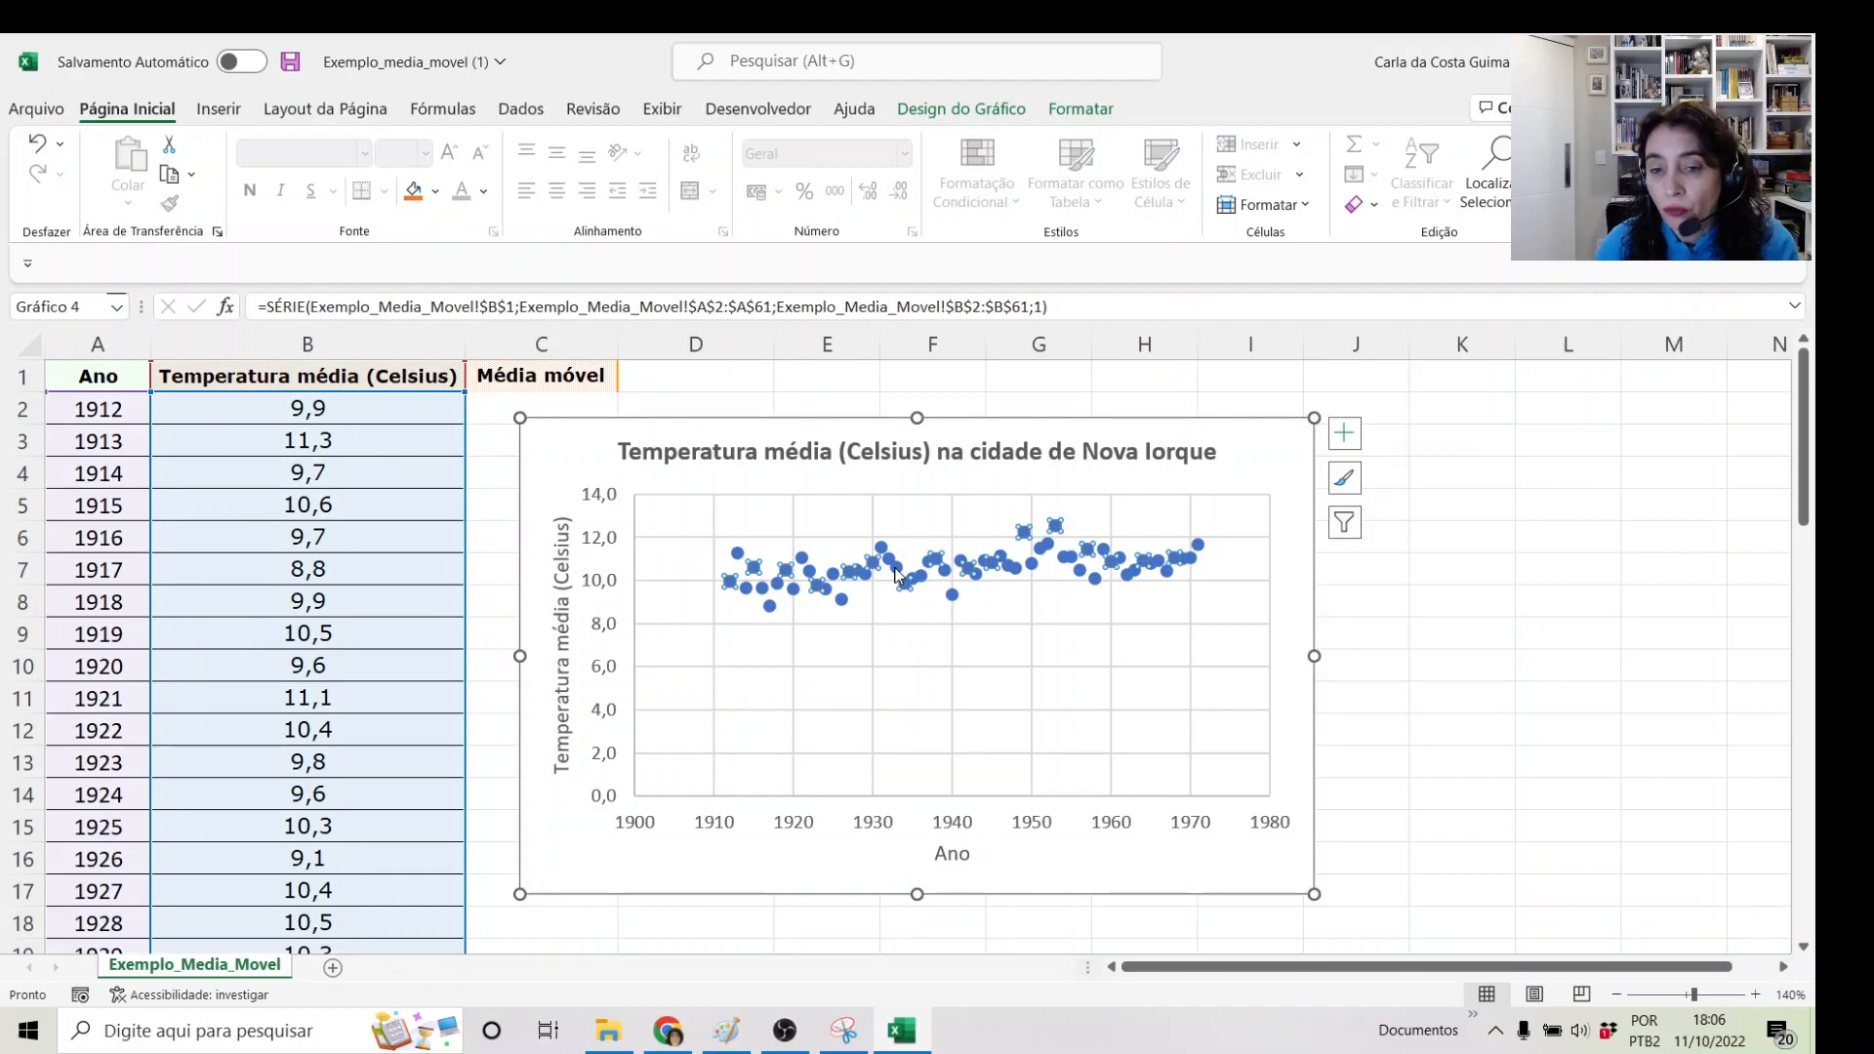
{"action": "right_click", "coordinate": [896, 574]}
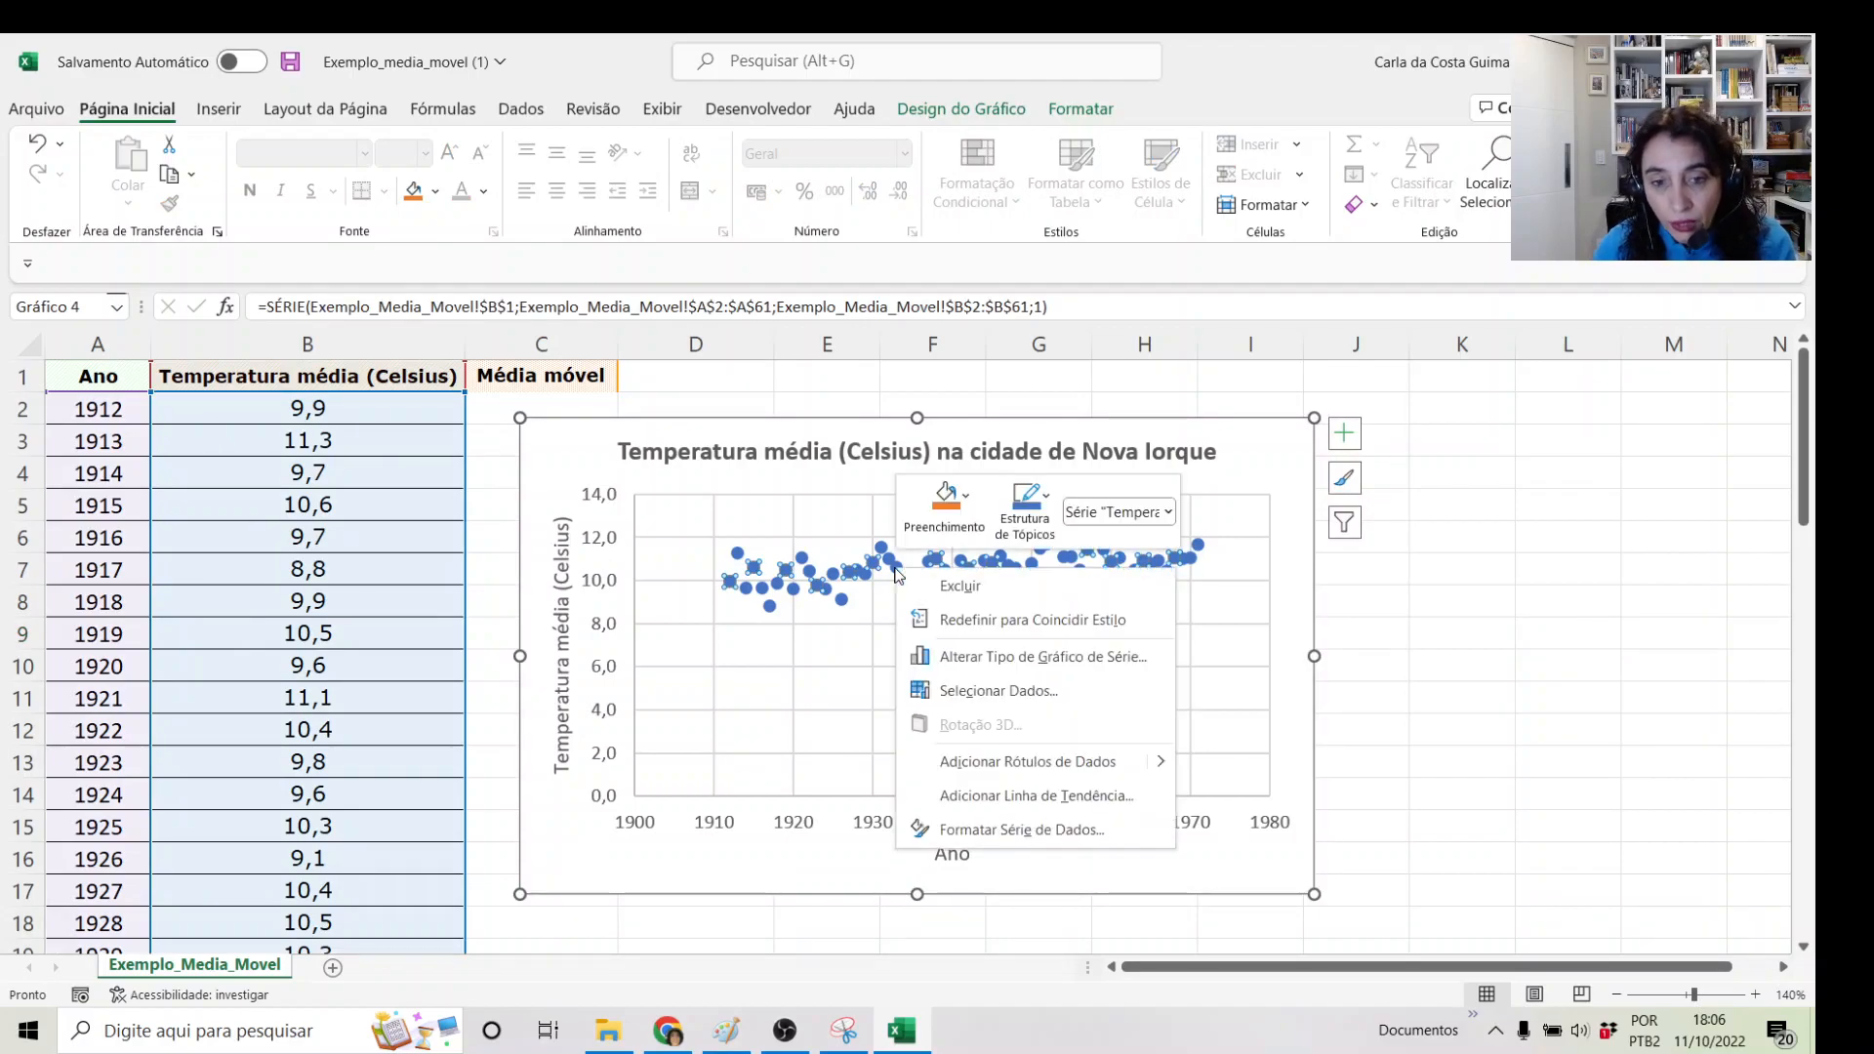
{"action": "left_click", "coordinate": [984, 658]}
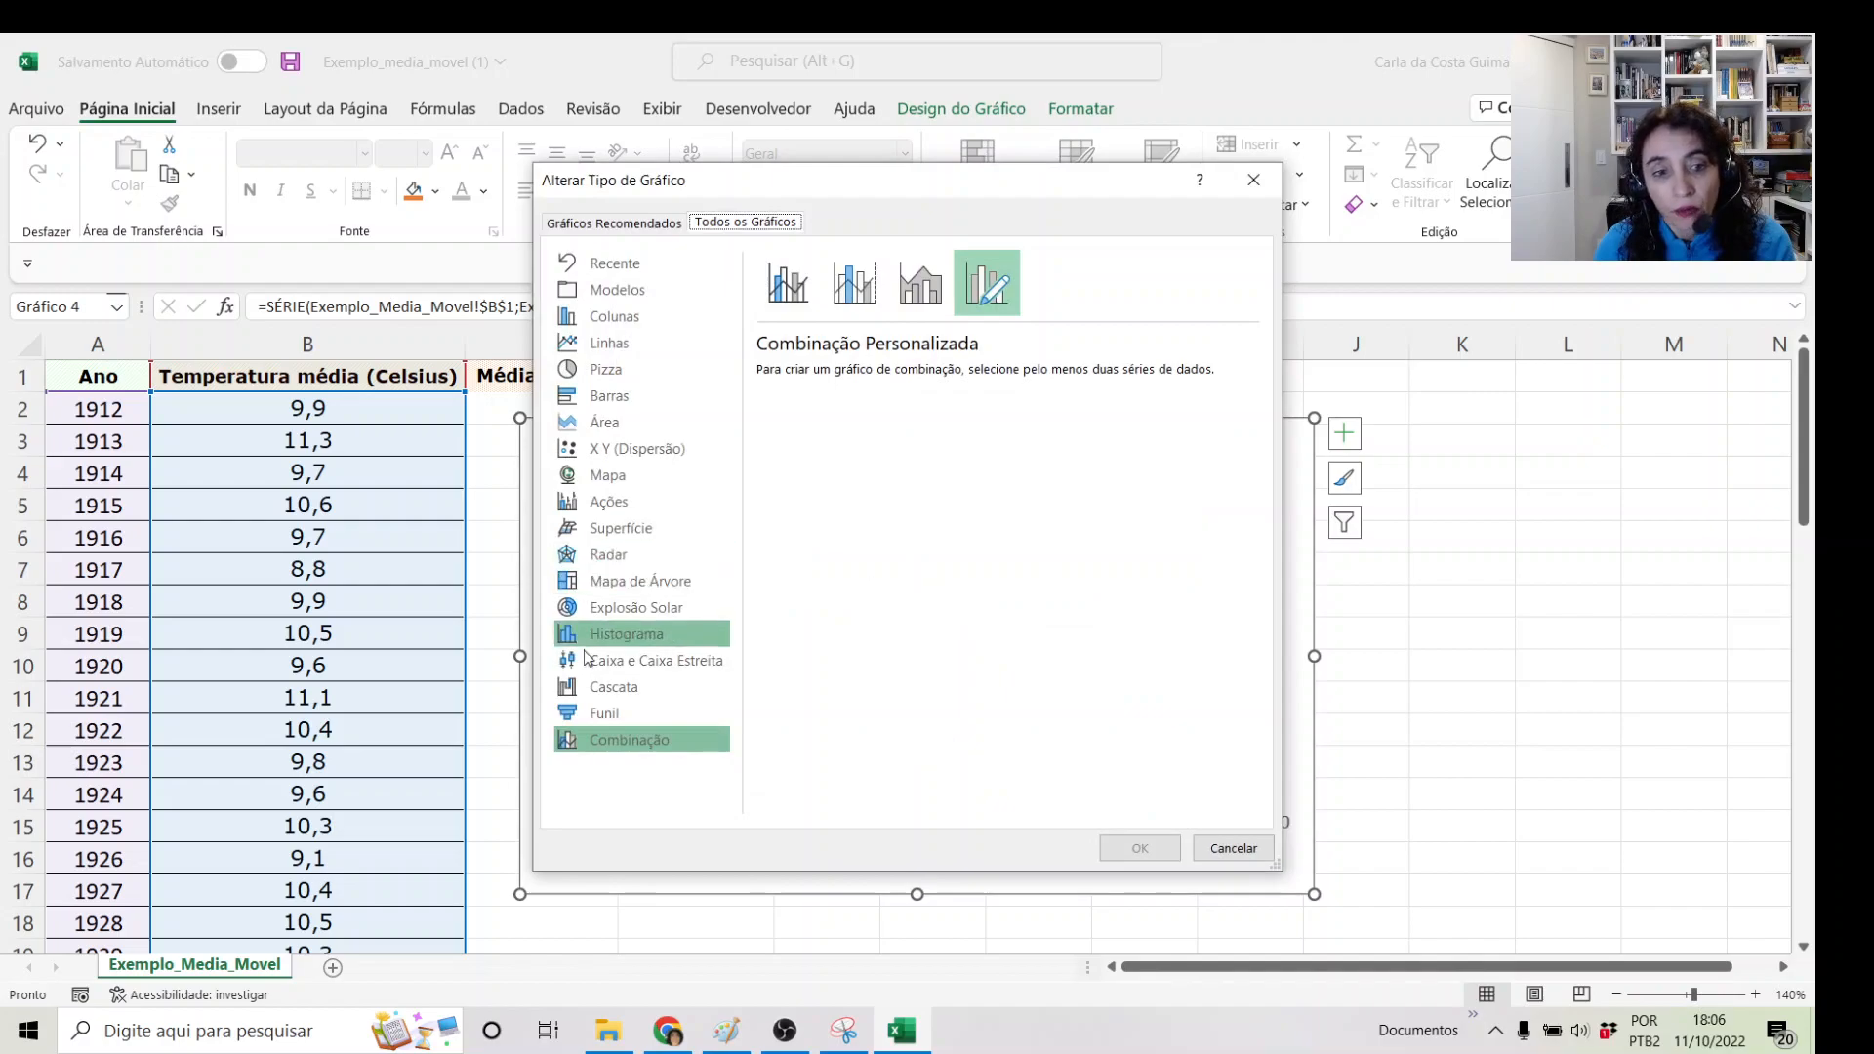
{"action": "left_click", "coordinate": [633, 452]}
{"action": "mouse_move", "coordinate": [940, 481]}
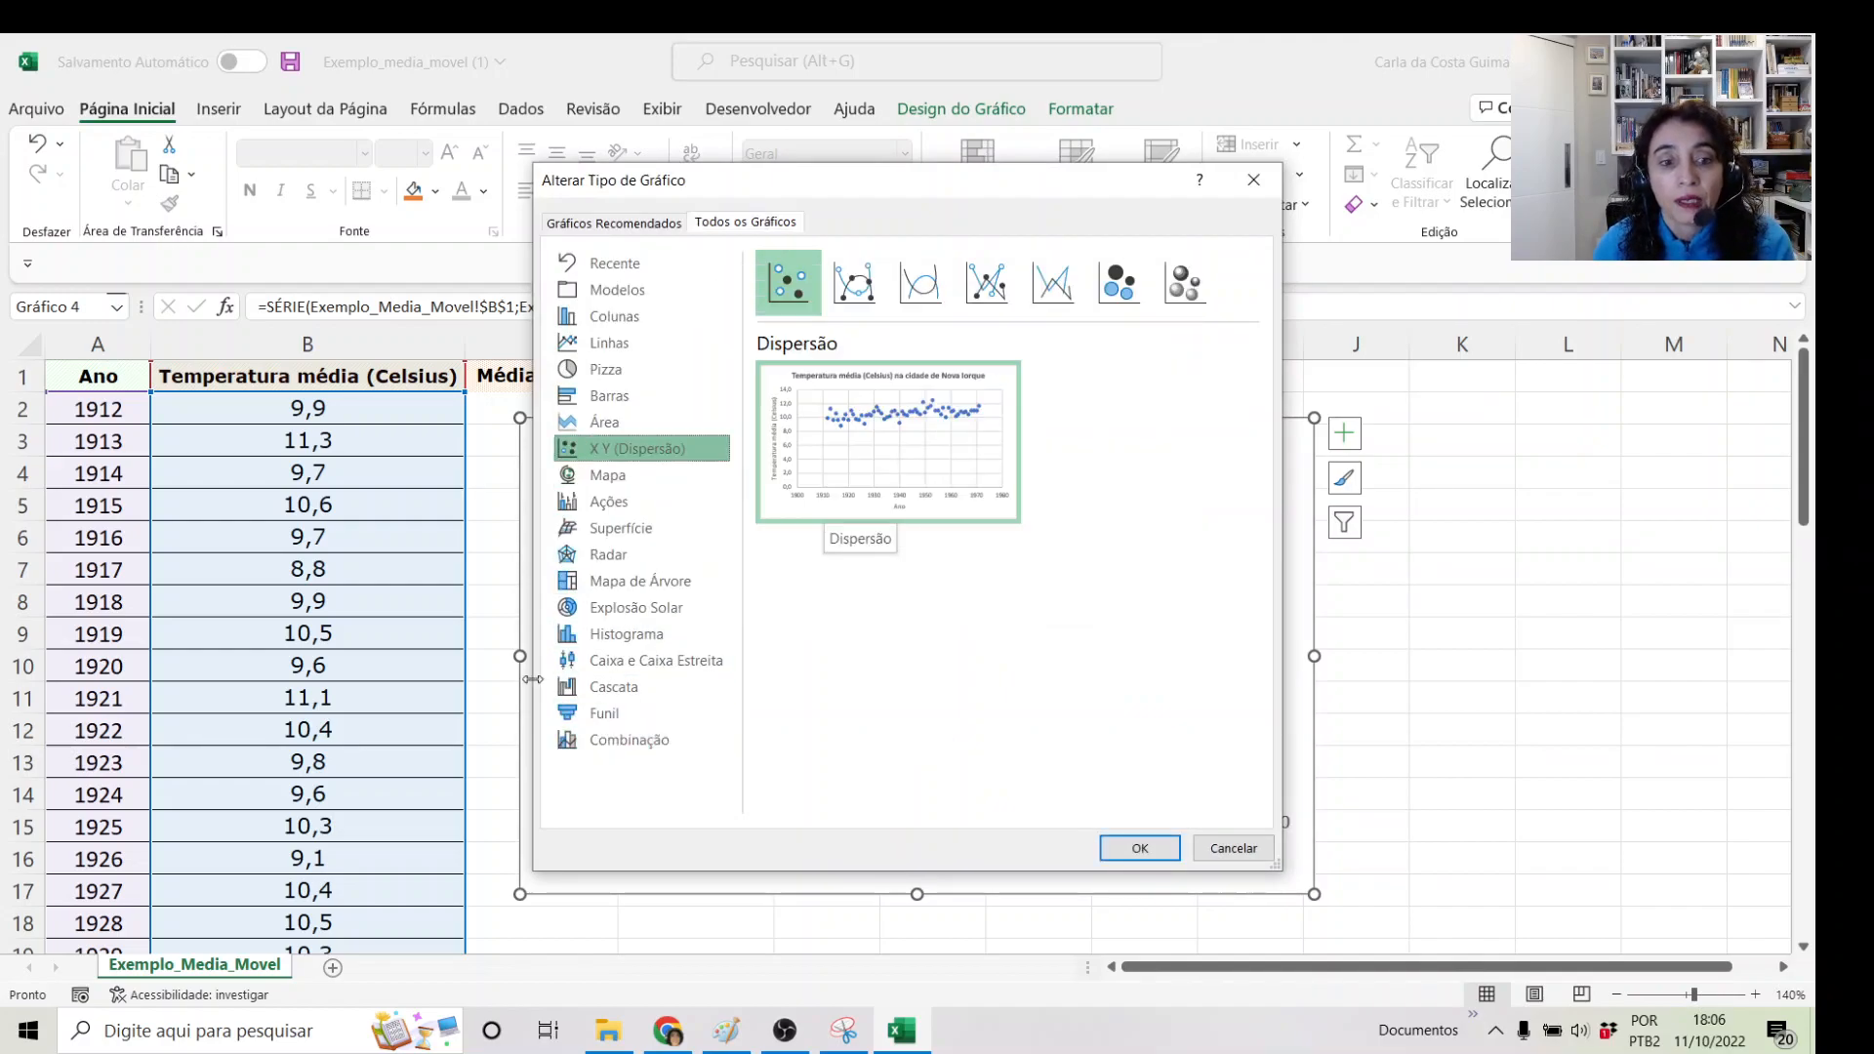
{"action": "left_click", "coordinate": [843, 280]}
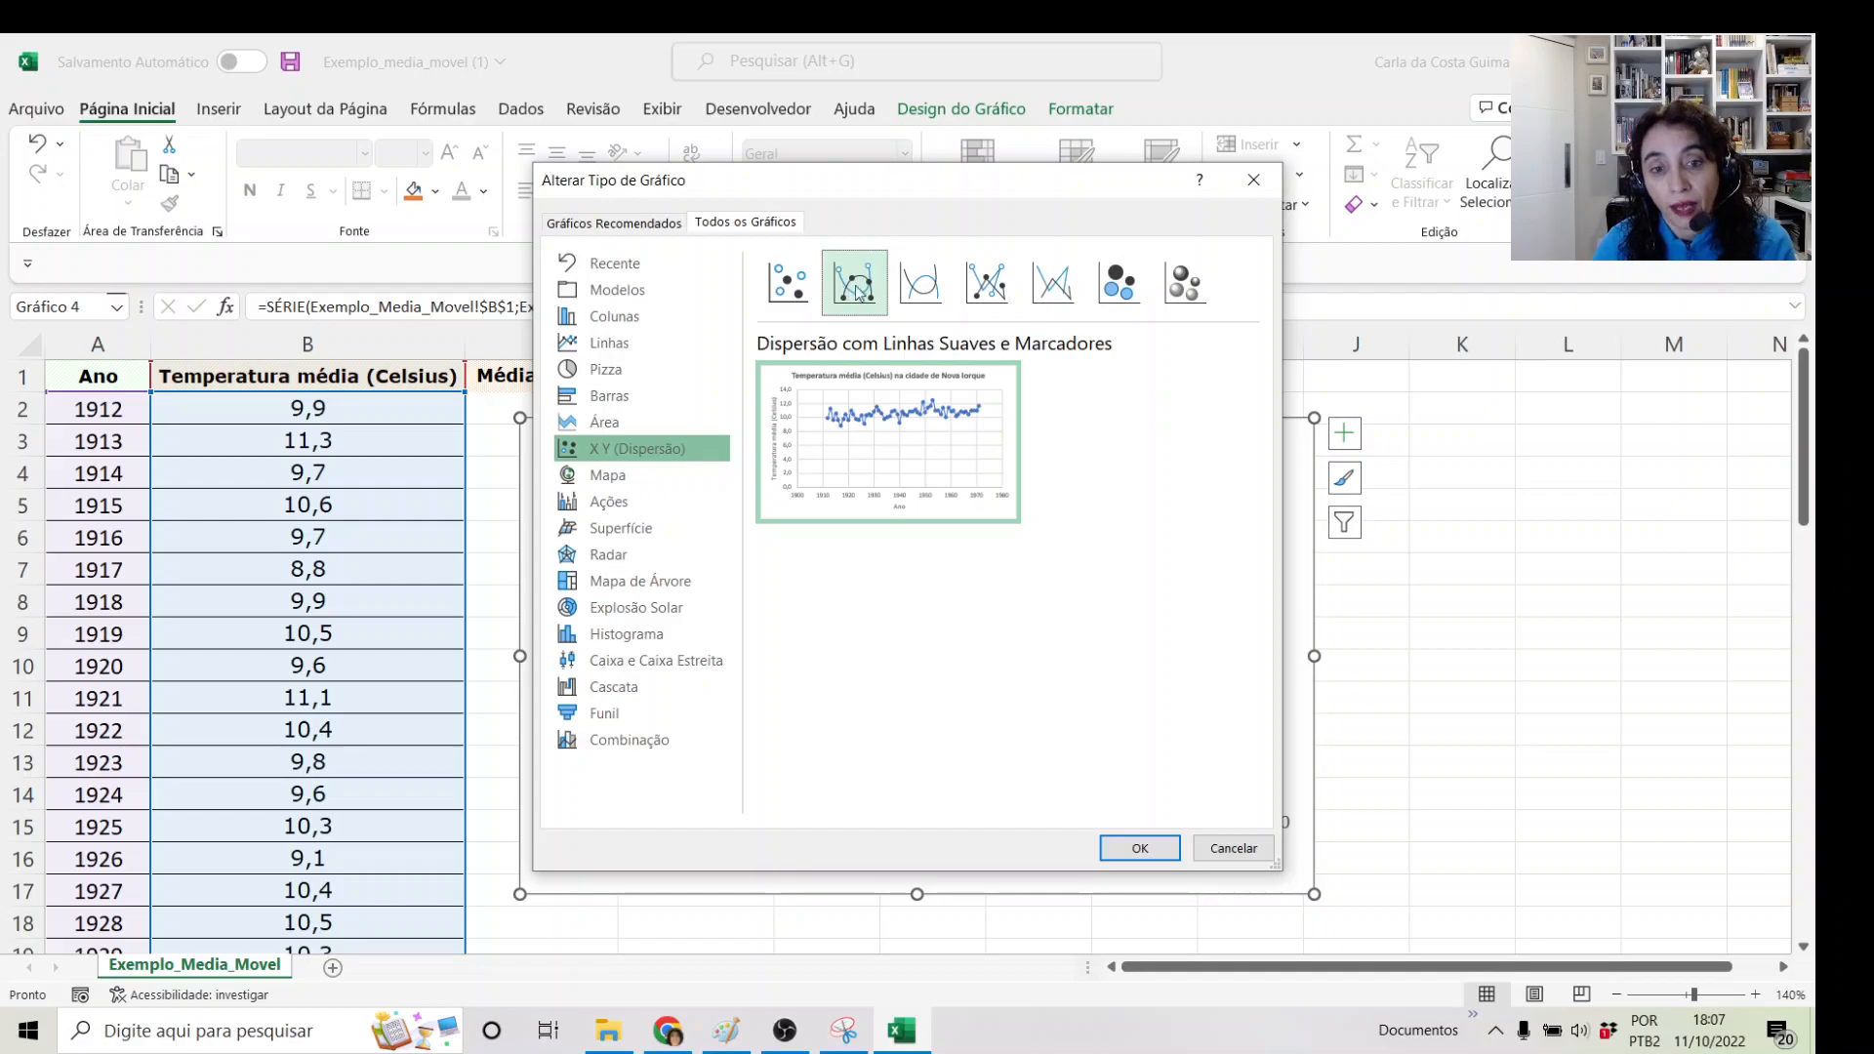
{"action": "left_click", "coordinate": [1047, 283]}
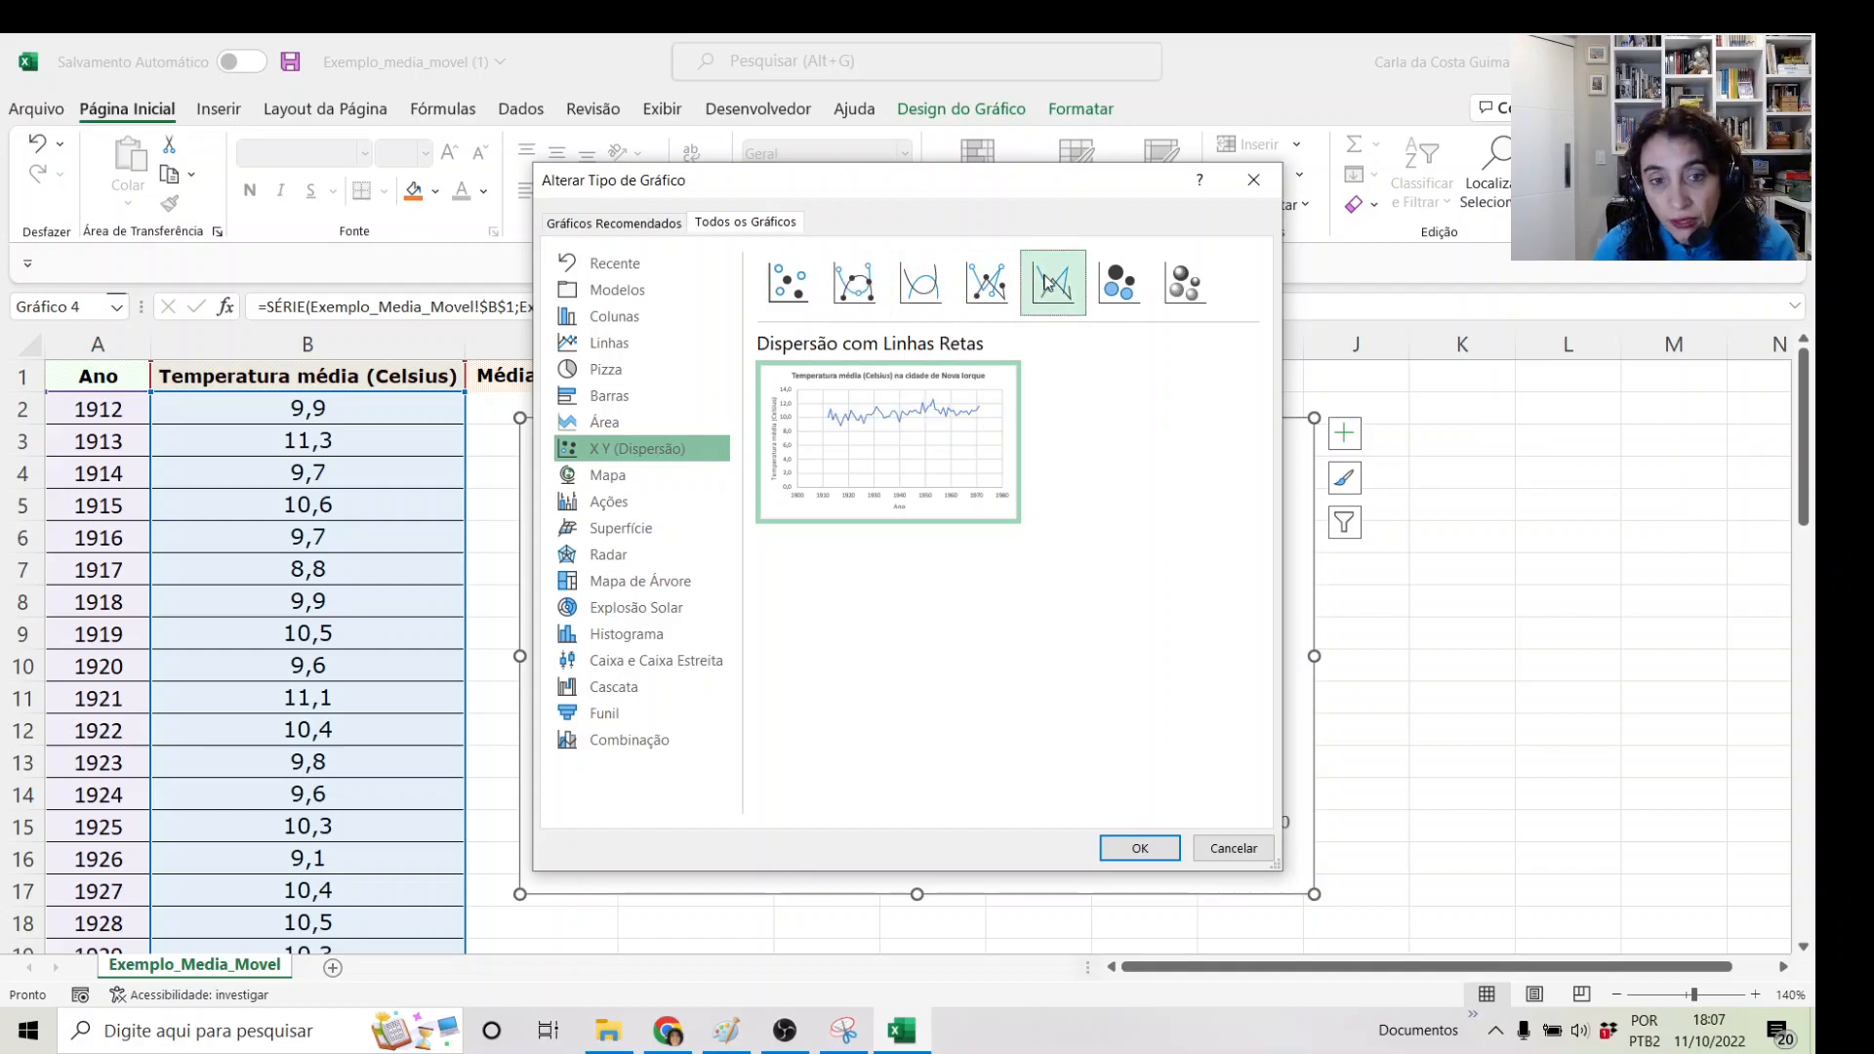
{"action": "left_click", "coordinate": [845, 282]}
{"action": "mouse_move", "coordinate": [859, 388]}
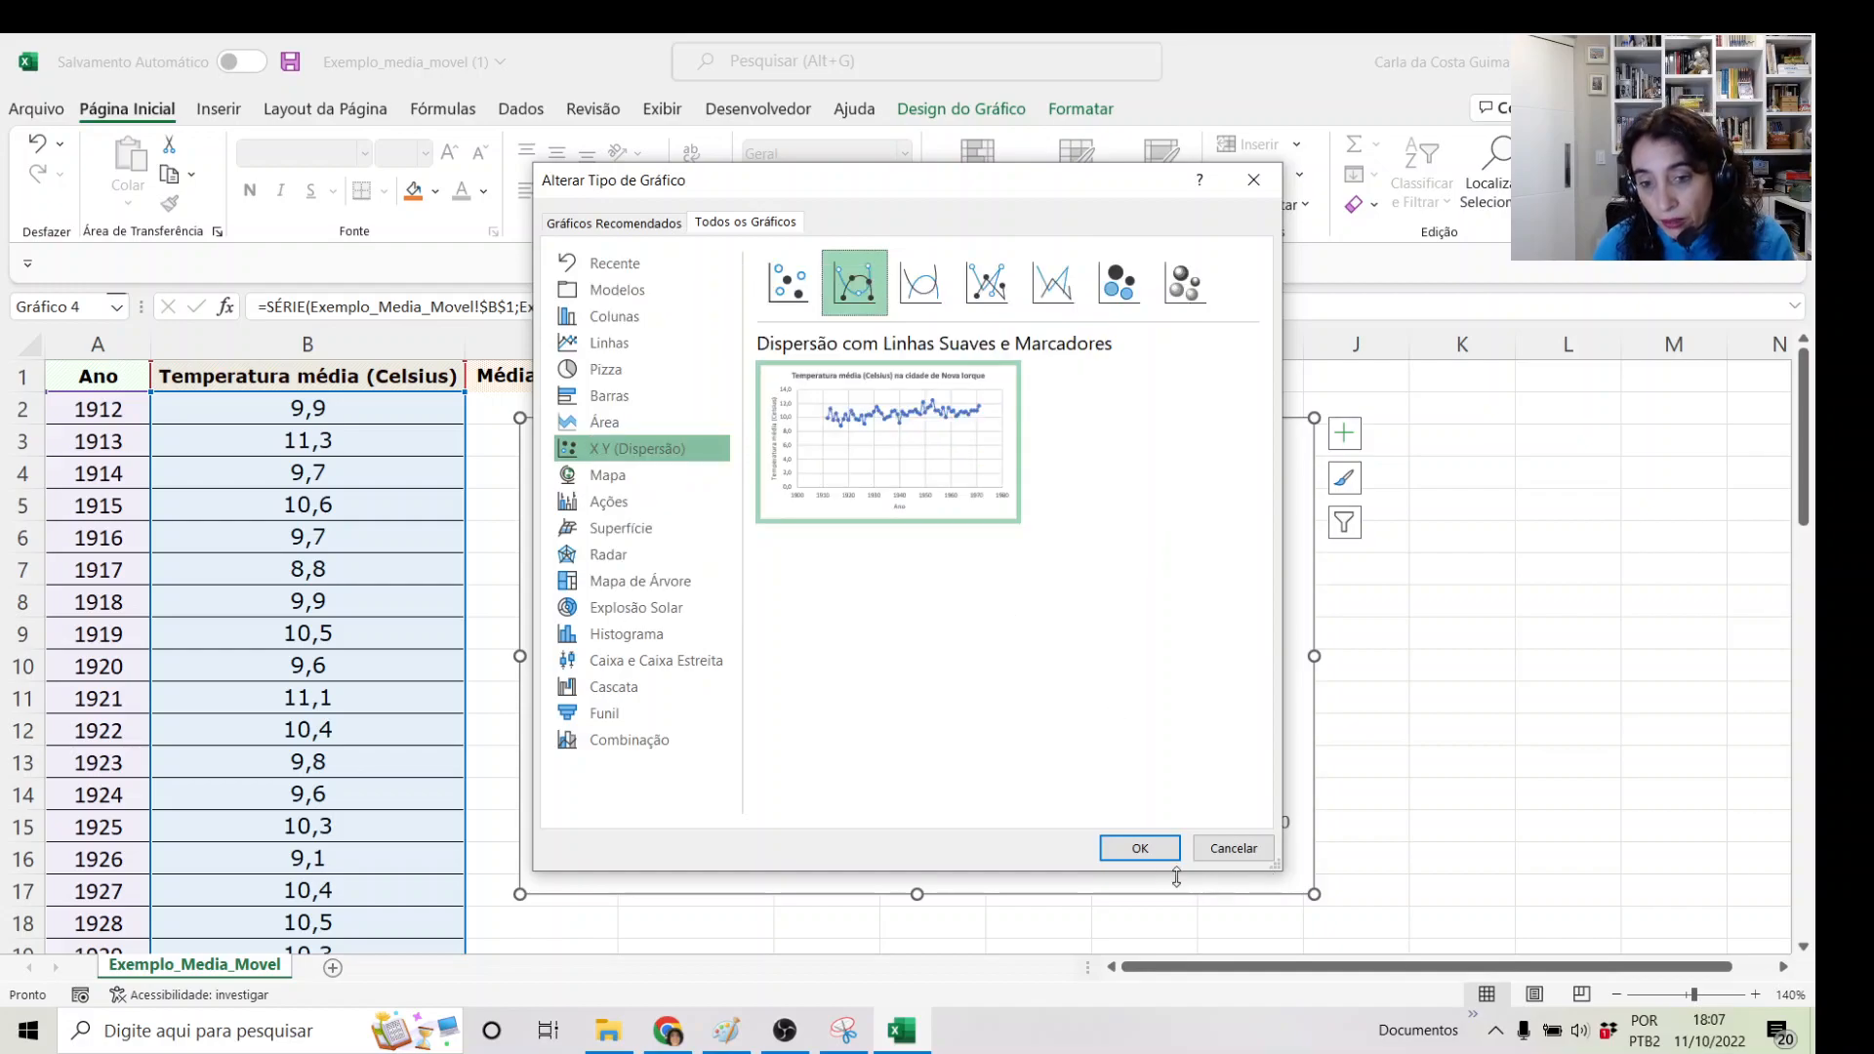
{"action": "left_click", "coordinate": [1141, 848]}
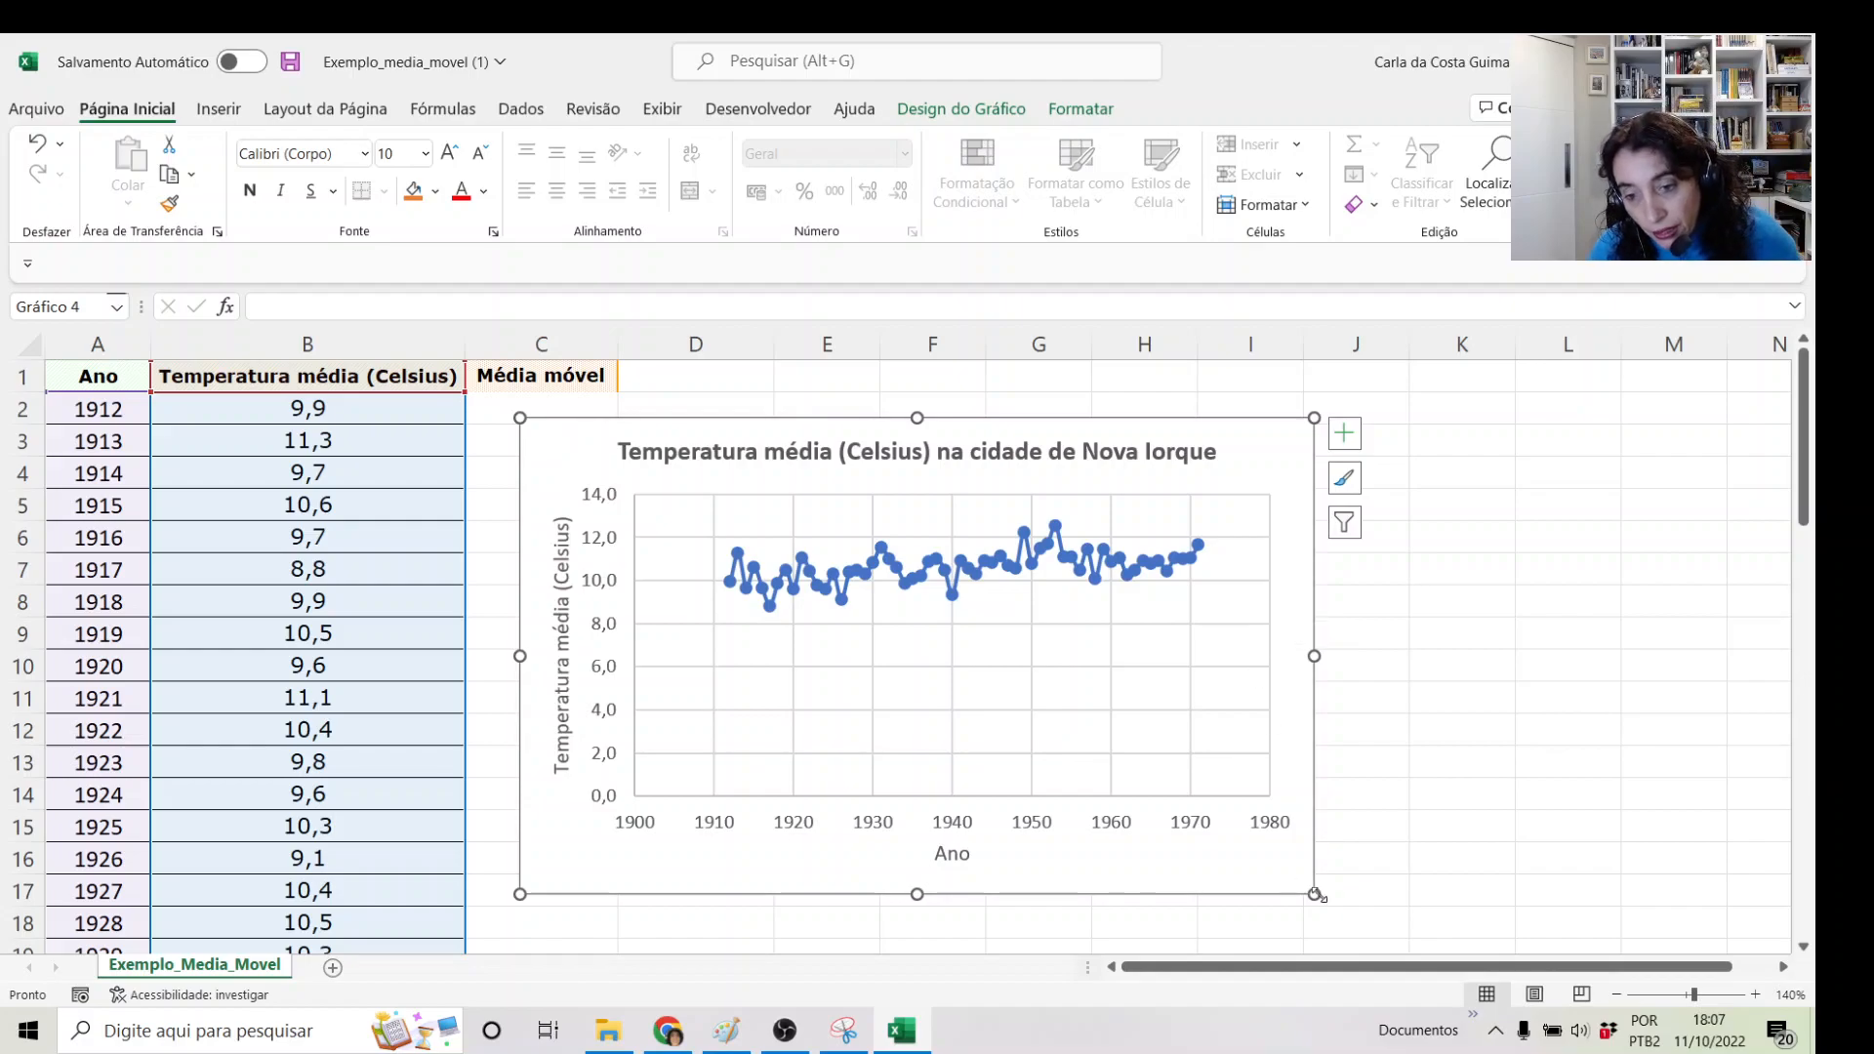
- Move the chart clear of the Média móvel column and enlarge it to span about columns E to M, rows 1 to 17
{"action": "left_click_drag", "start_coordinate": [548, 444], "coordinate": [811, 402]}
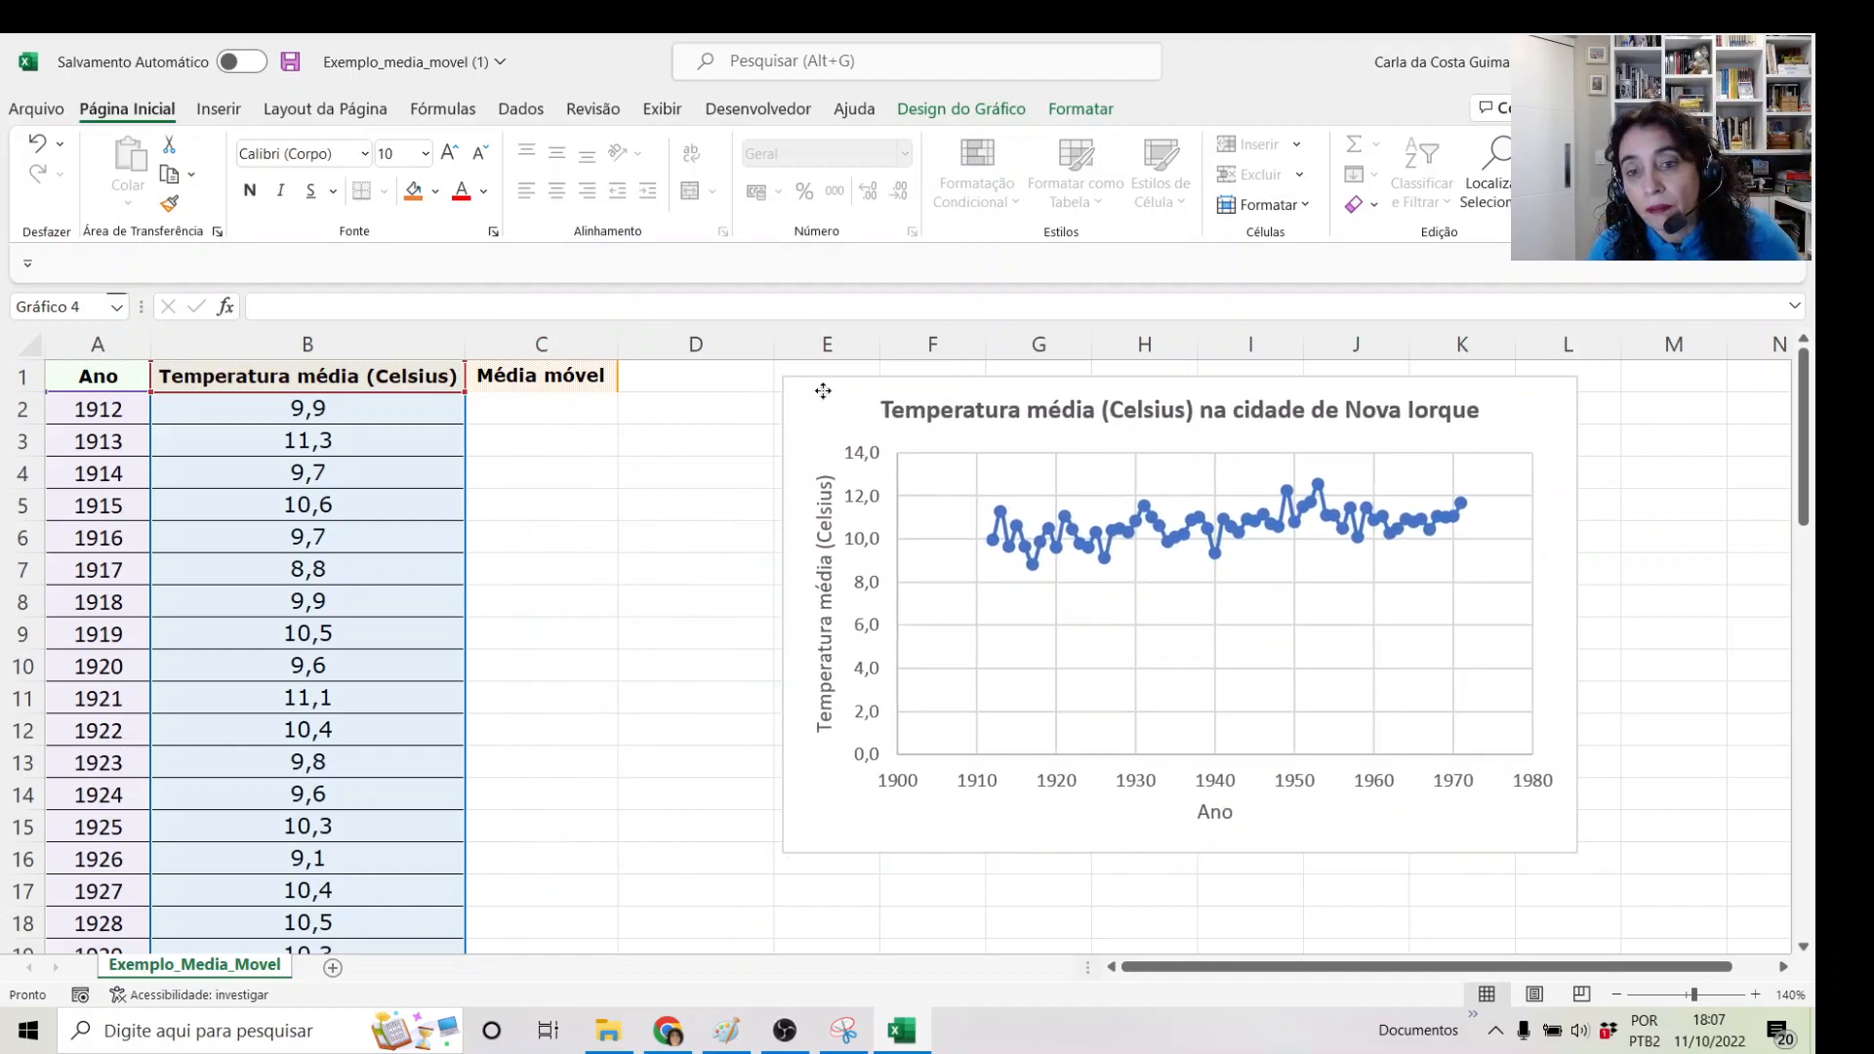
{"action": "left_click_drag", "start_coordinate": [1587, 858], "coordinate": [1684, 903]}
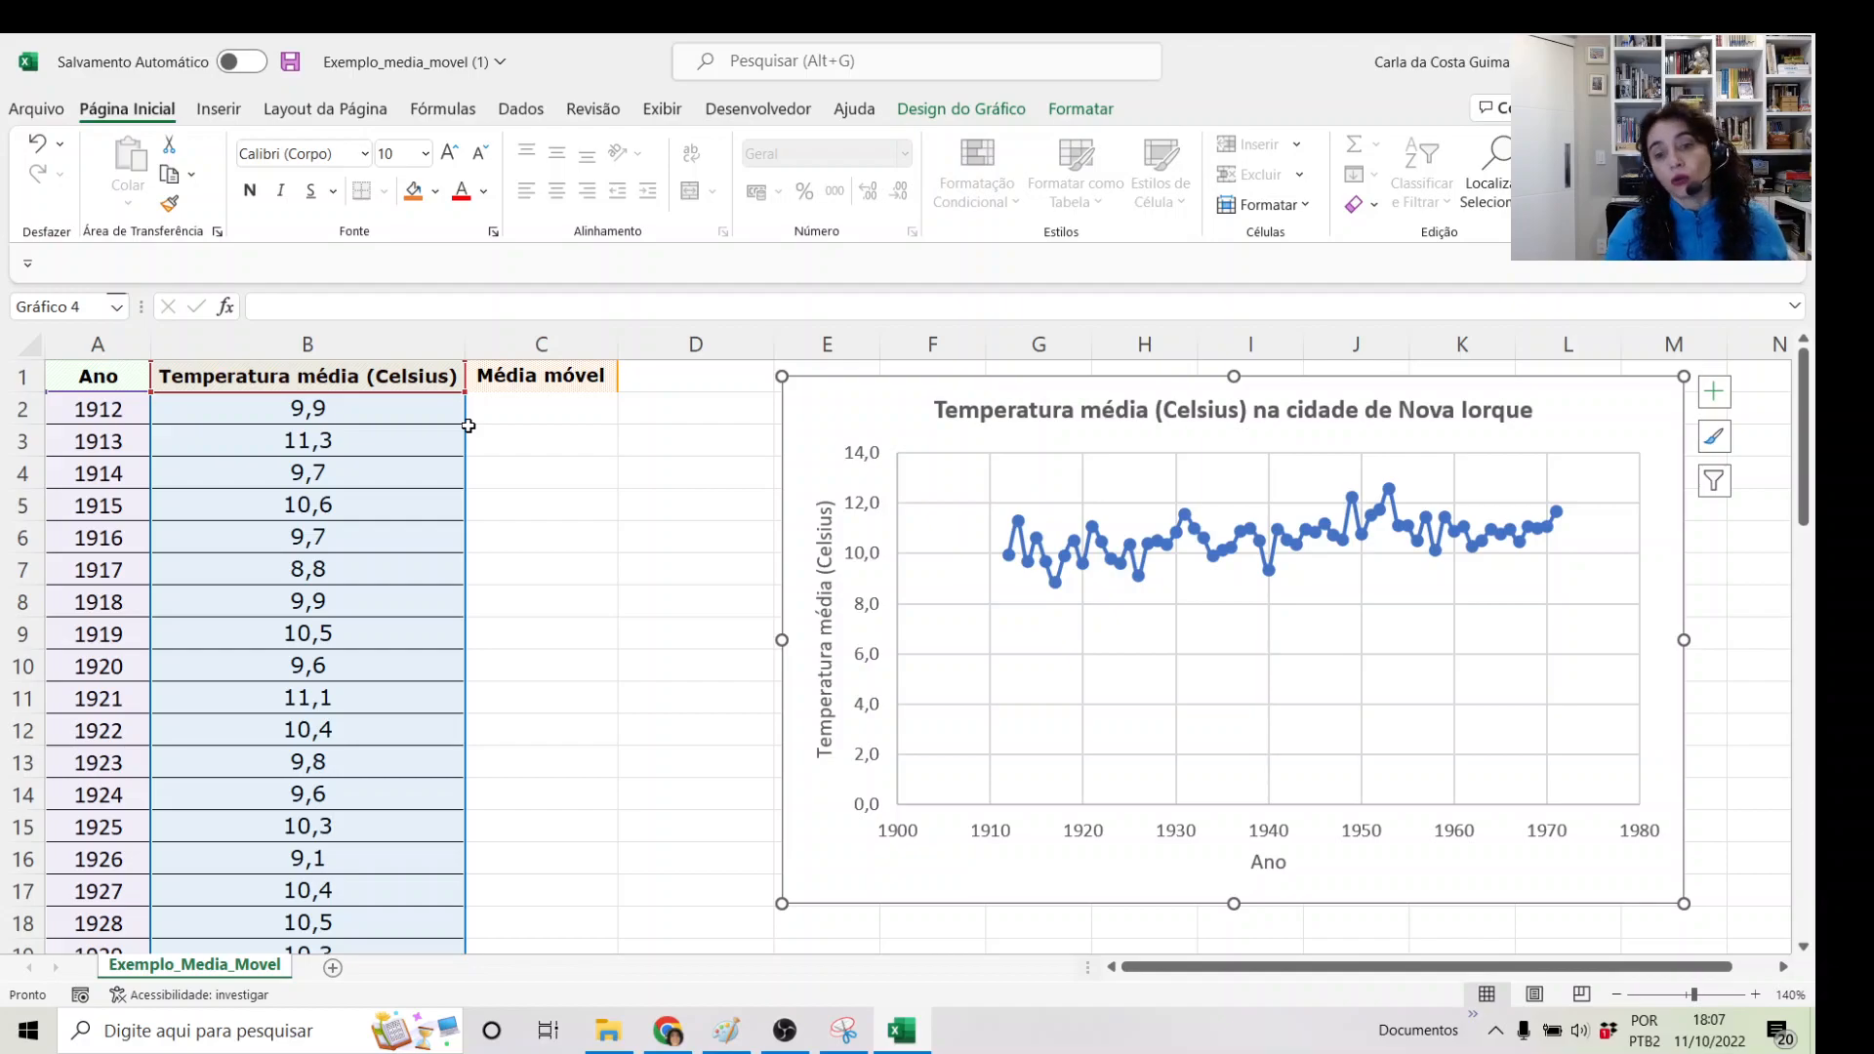
{"action": "left_click", "coordinate": [533, 383]}
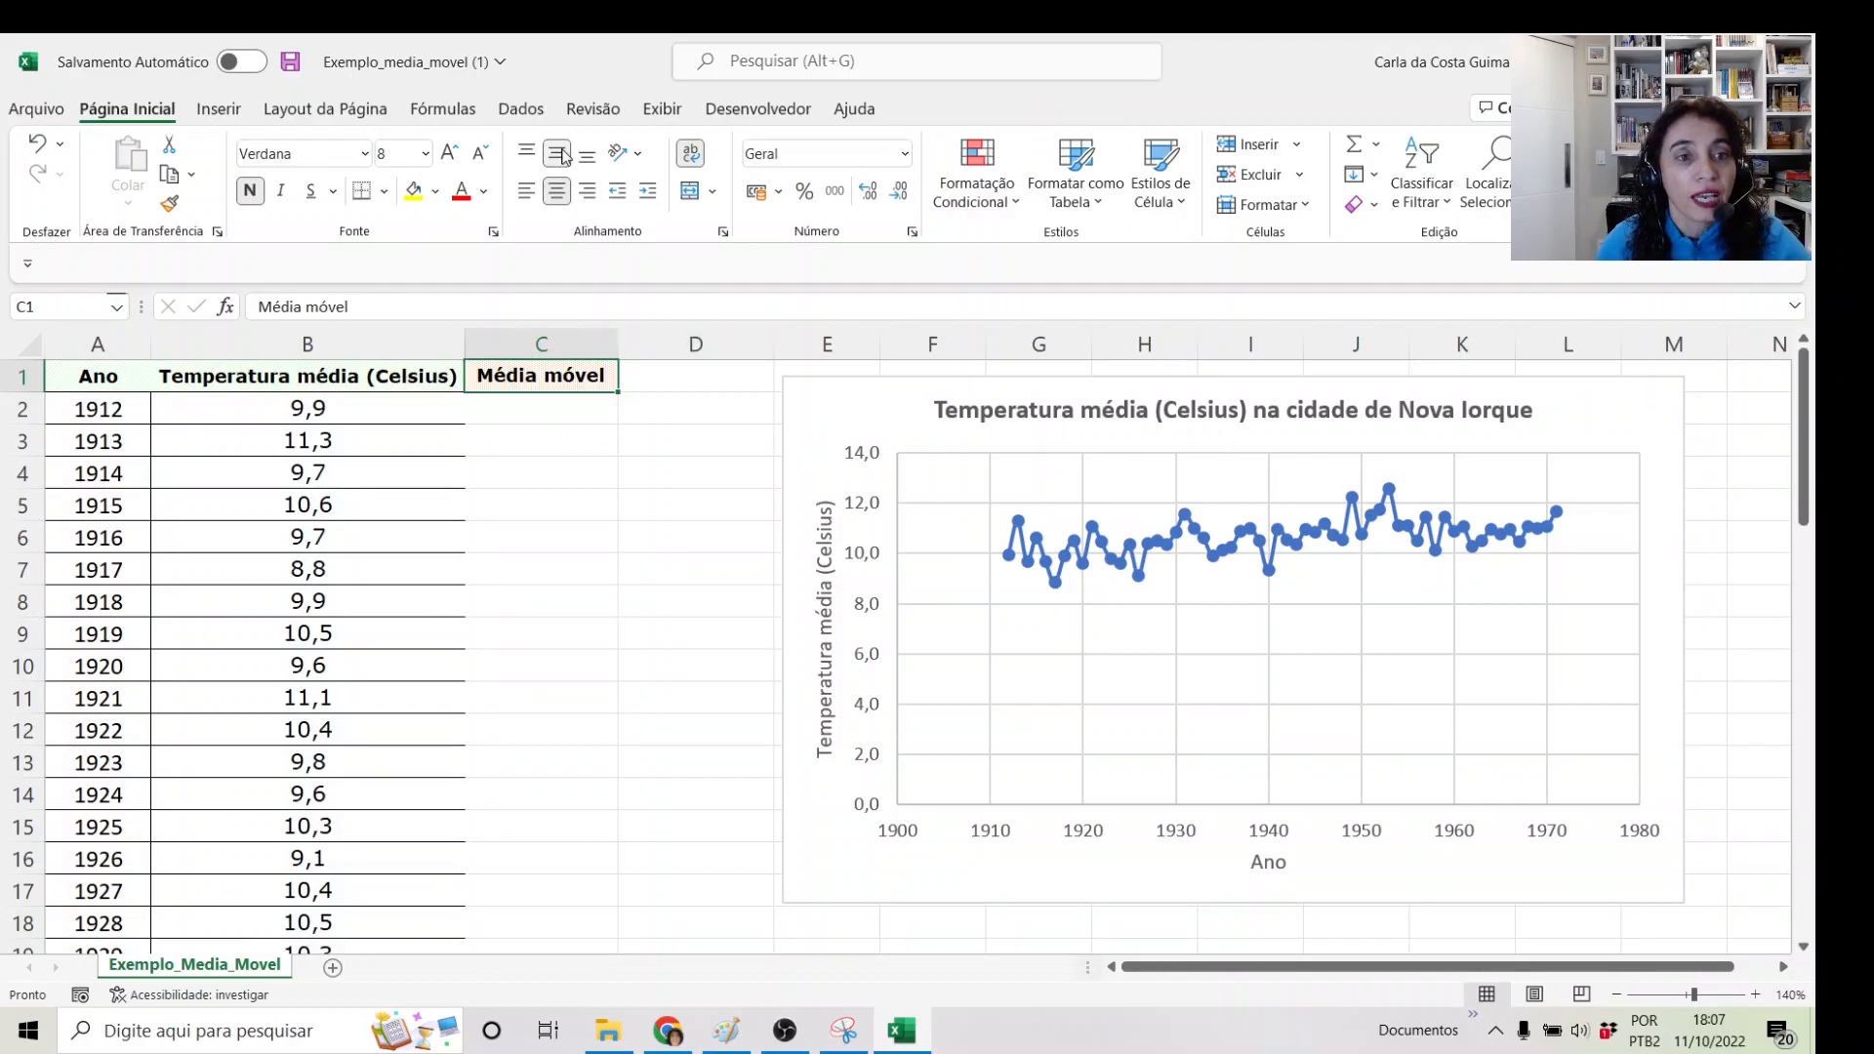
- Check that the Ferramentas de Análise add-in is enabled among the Excel add-ins and confirm the add-in selection
{"action": "left_click", "coordinate": [517, 111]}
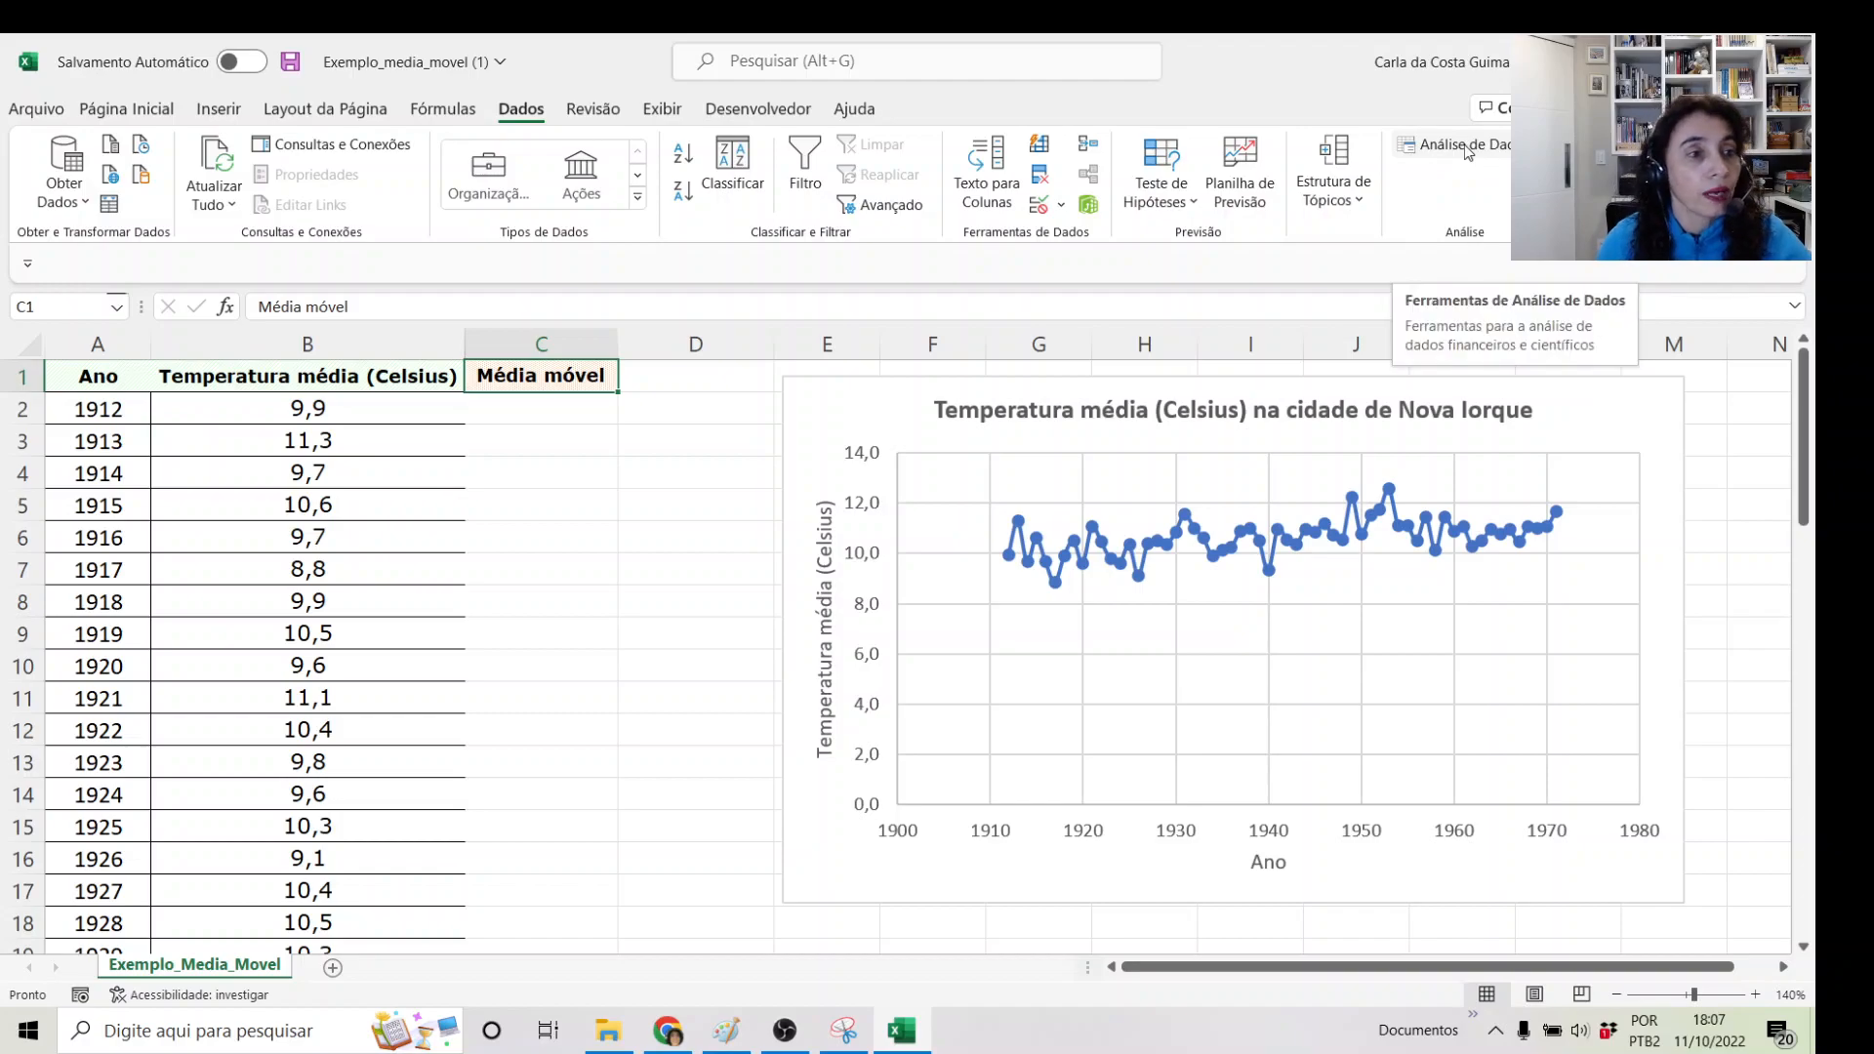
{"action": "left_click", "coordinate": [36, 113]}
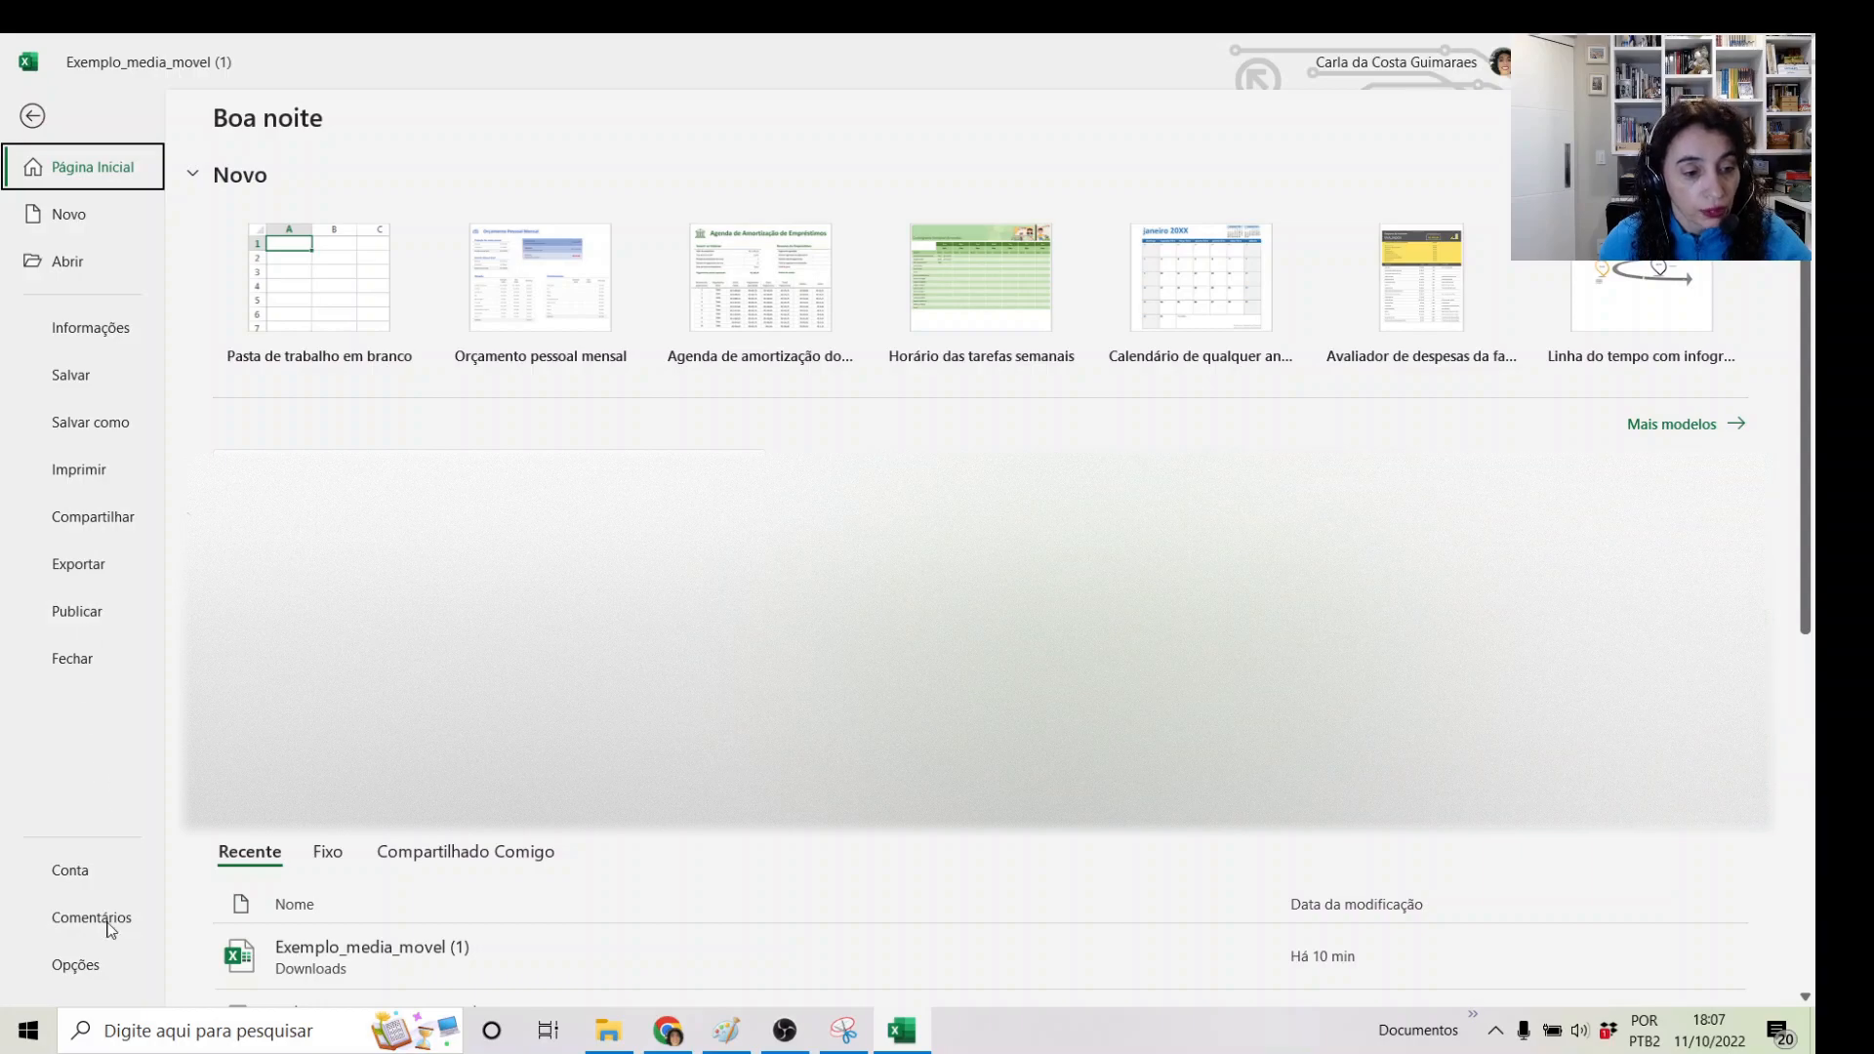
{"action": "left_click", "coordinate": [86, 969]}
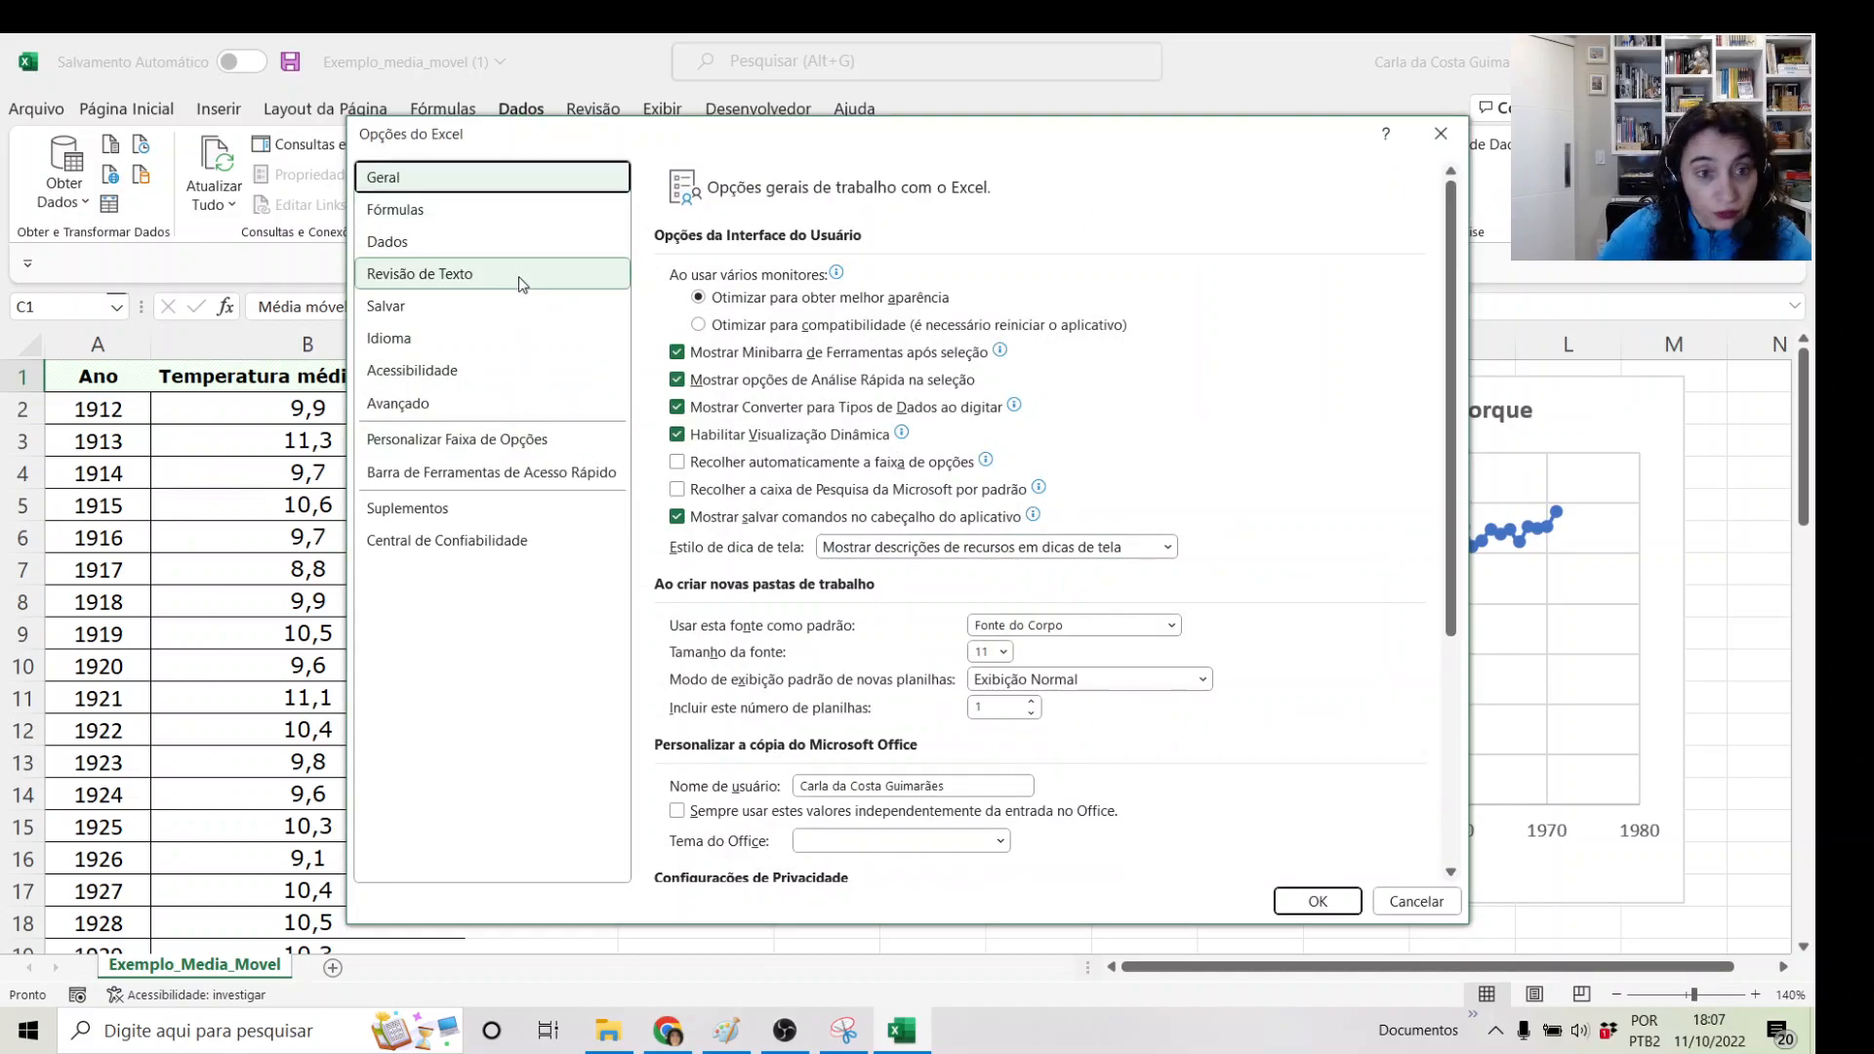
{"action": "scroll", "coordinate": [523, 284], "scroll_direction": "down", "scroll_amount": 6}
{"action": "scroll", "coordinate": [519, 277], "scroll_direction": "down", "scroll_amount": 3}
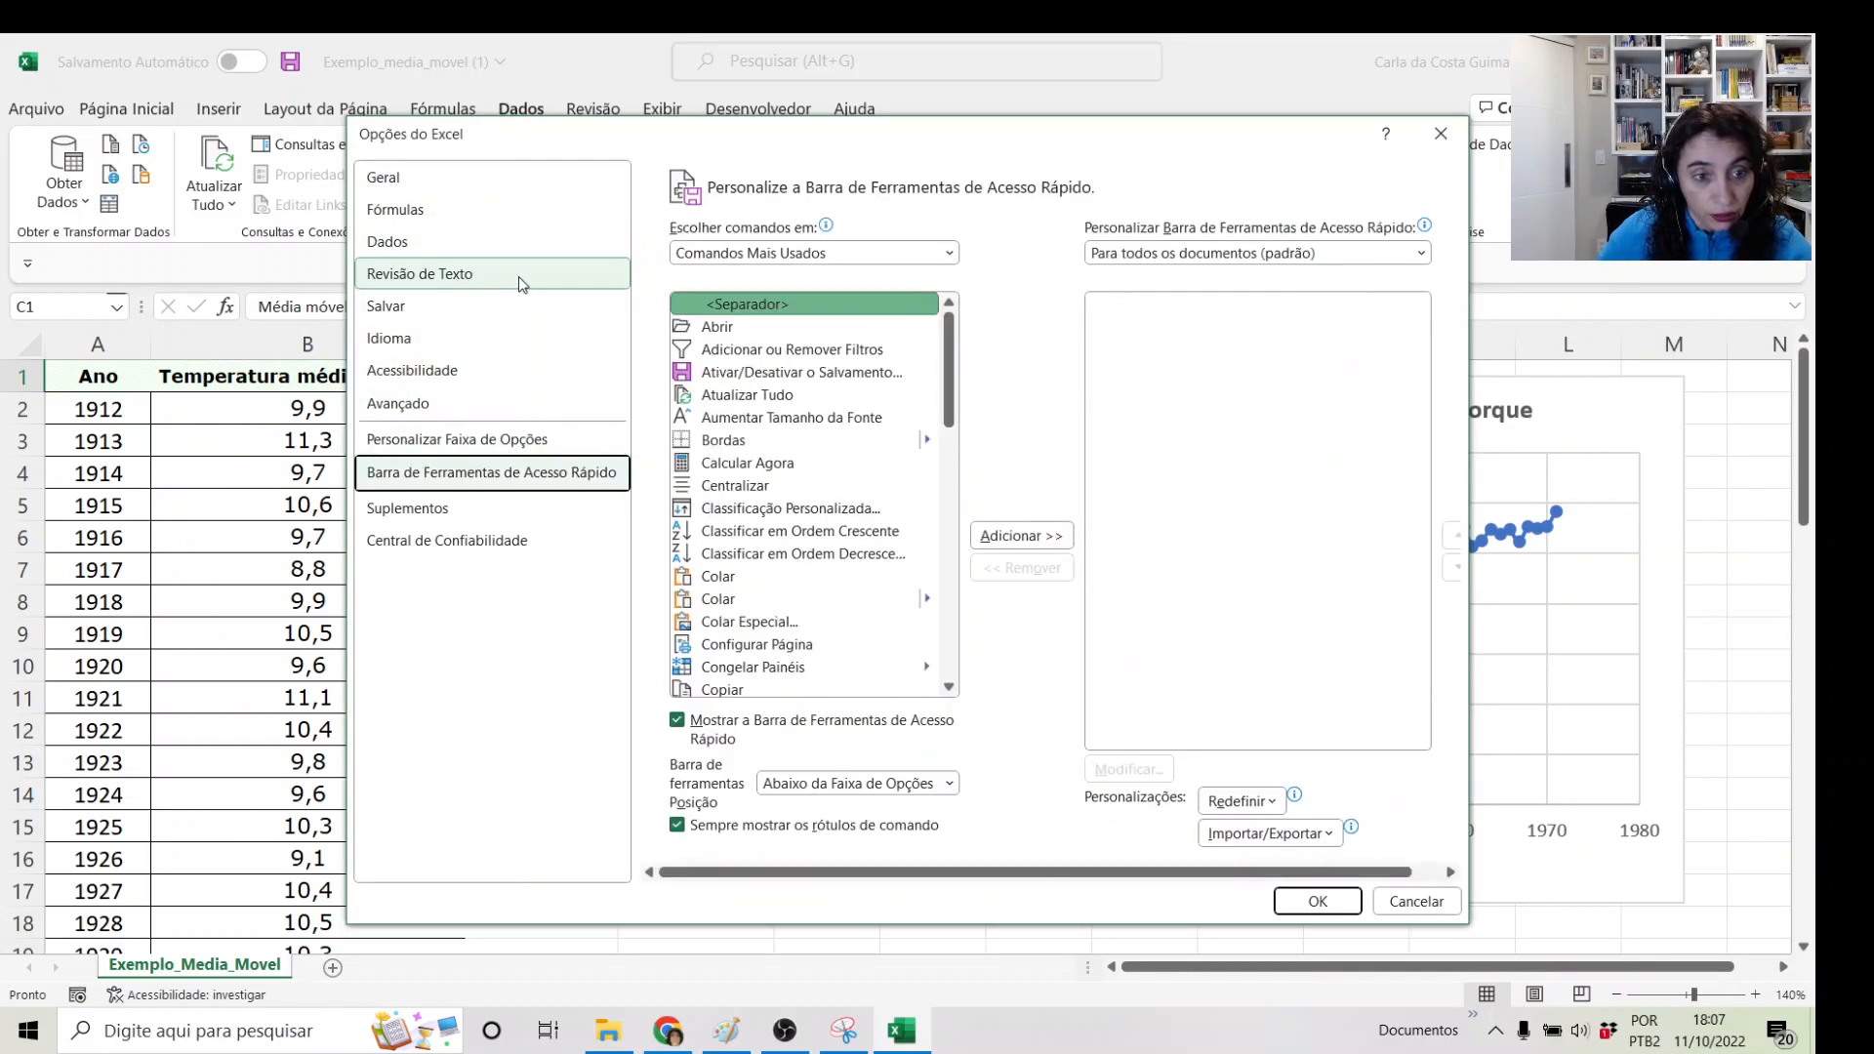
{"action": "scroll", "coordinate": [518, 277], "scroll_direction": "down", "scroll_amount": 2}
{"action": "scroll", "coordinate": [518, 277], "scroll_direction": "up", "scroll_amount": 1}
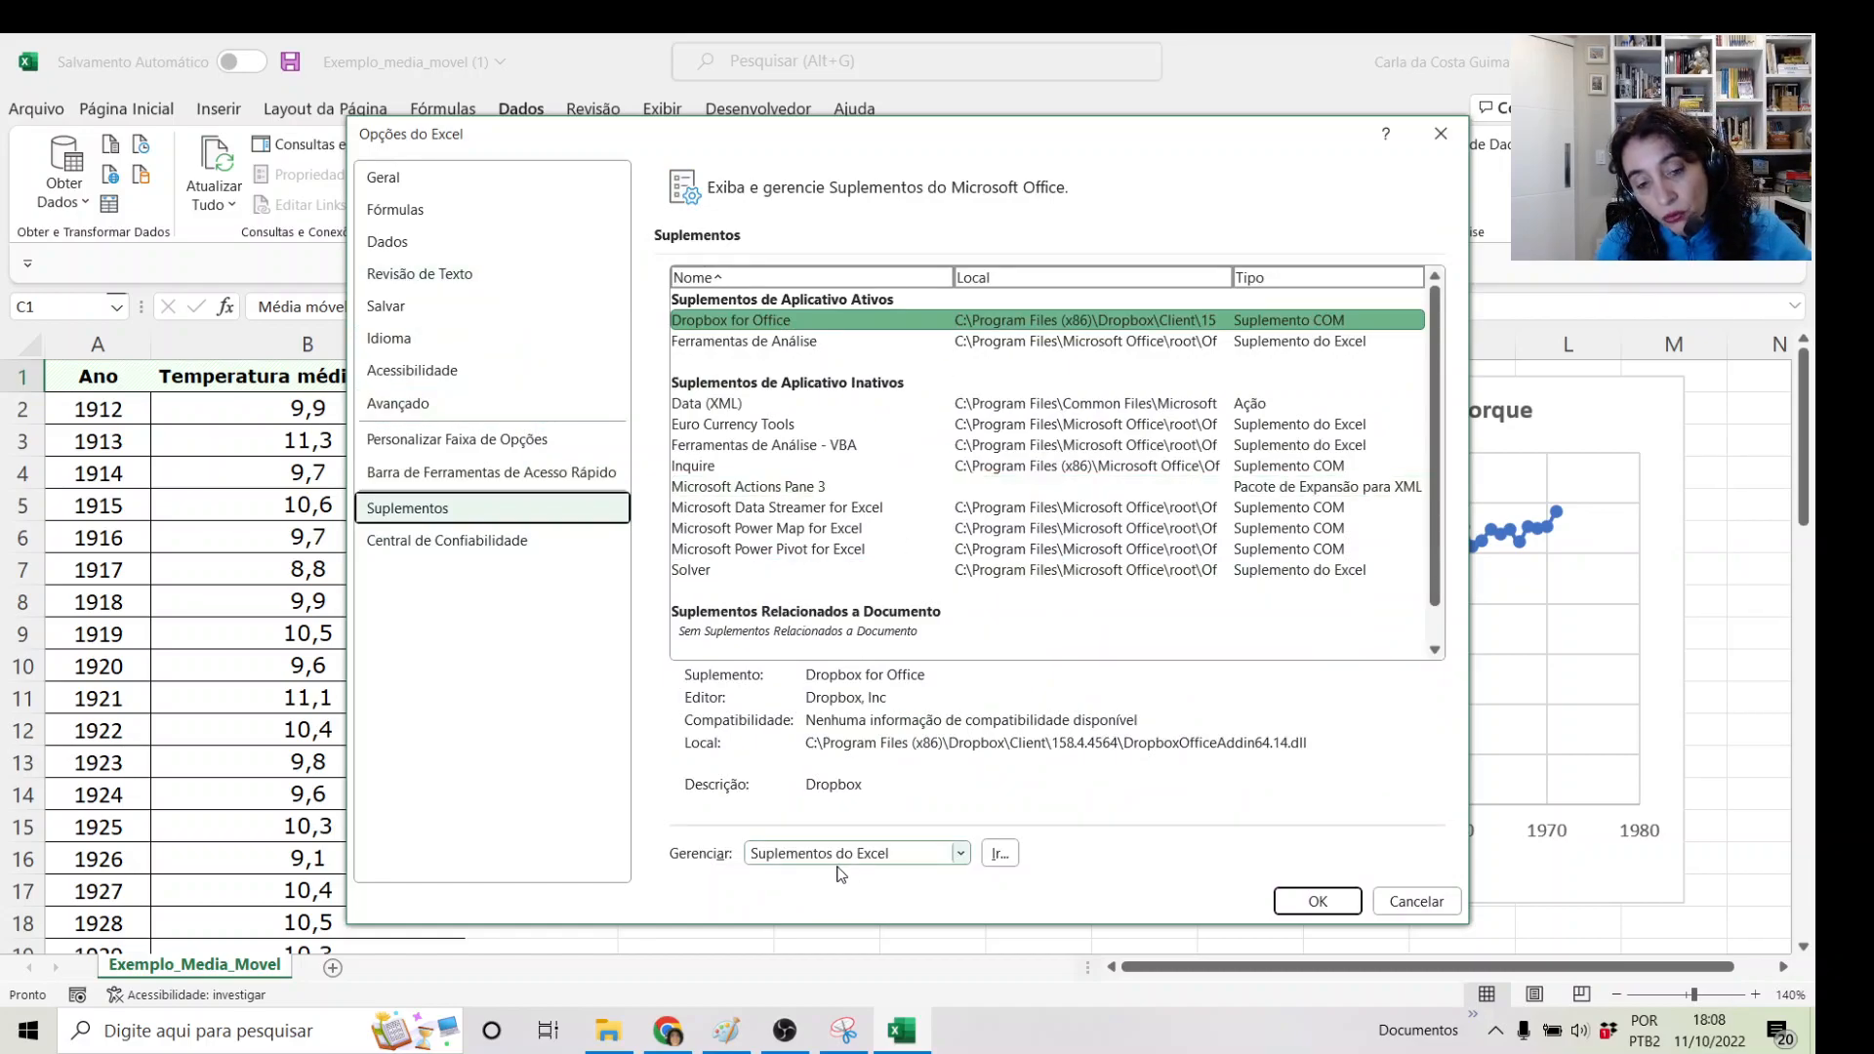
{"action": "left_click", "coordinate": [999, 853]}
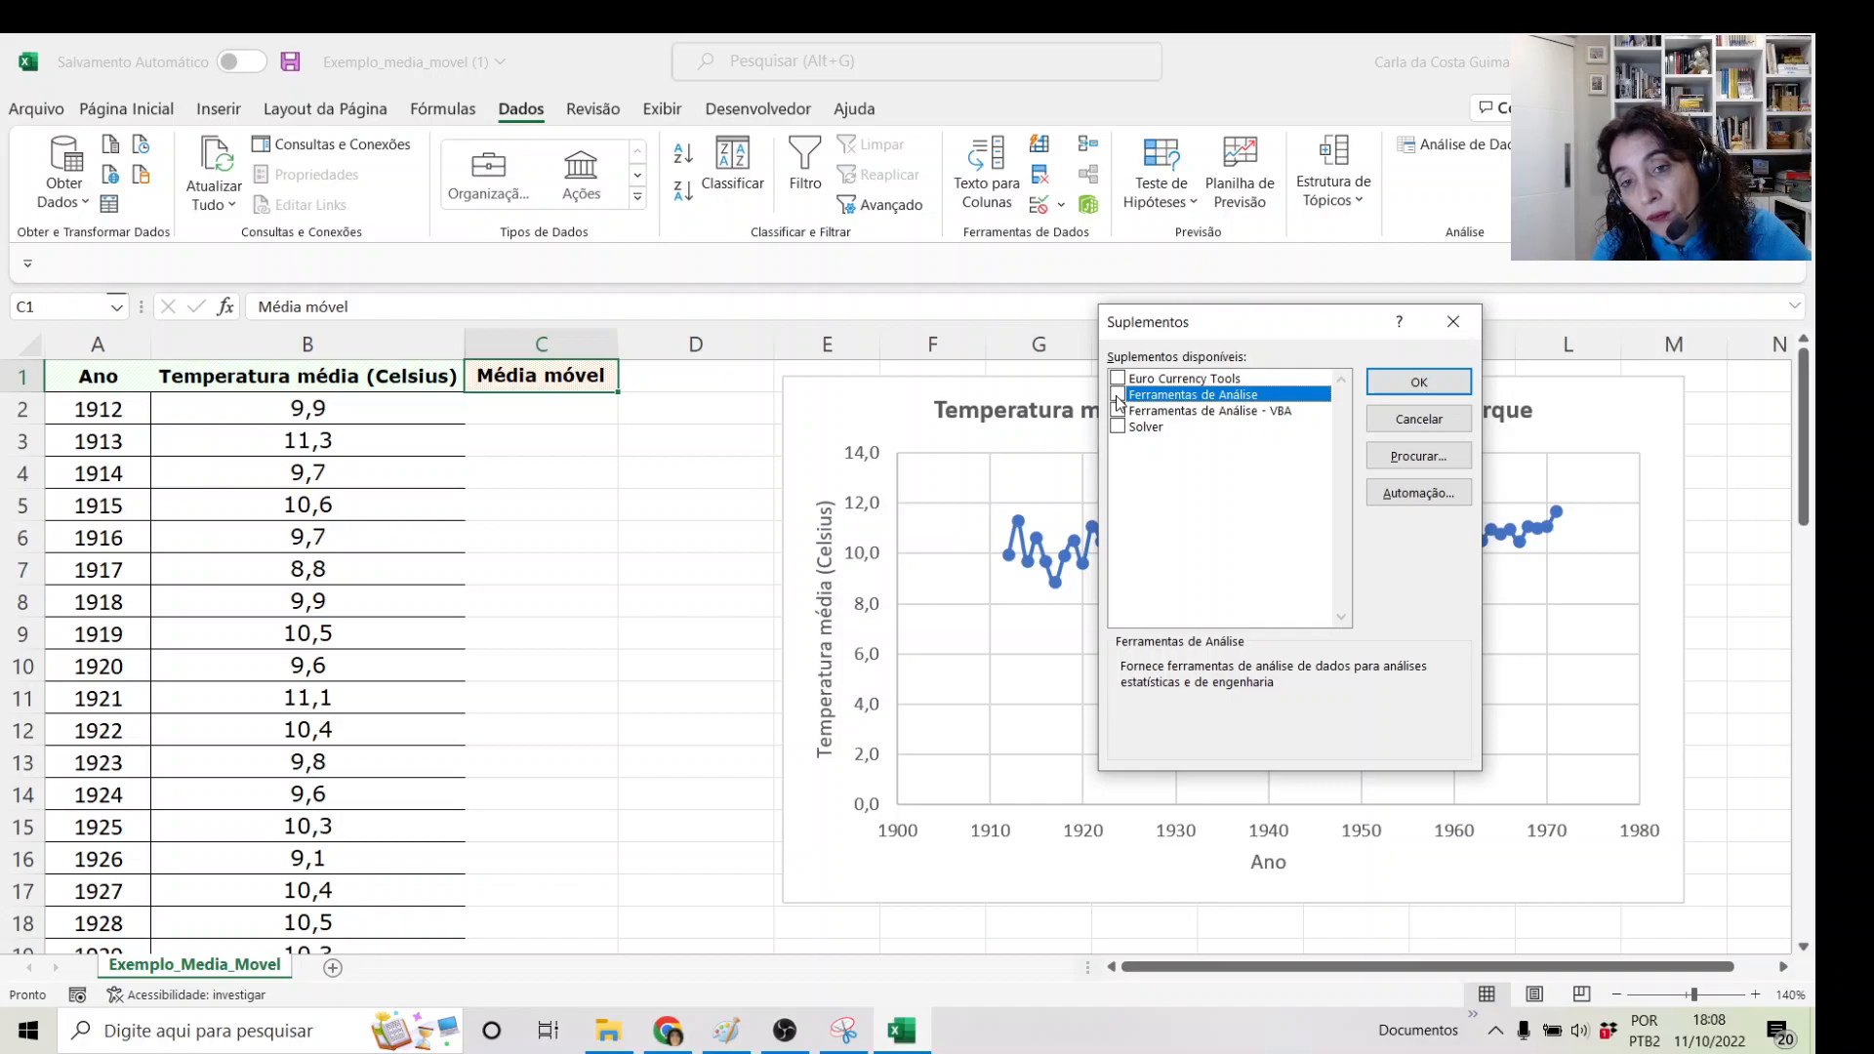
{"action": "left_click", "coordinate": [1450, 381]}
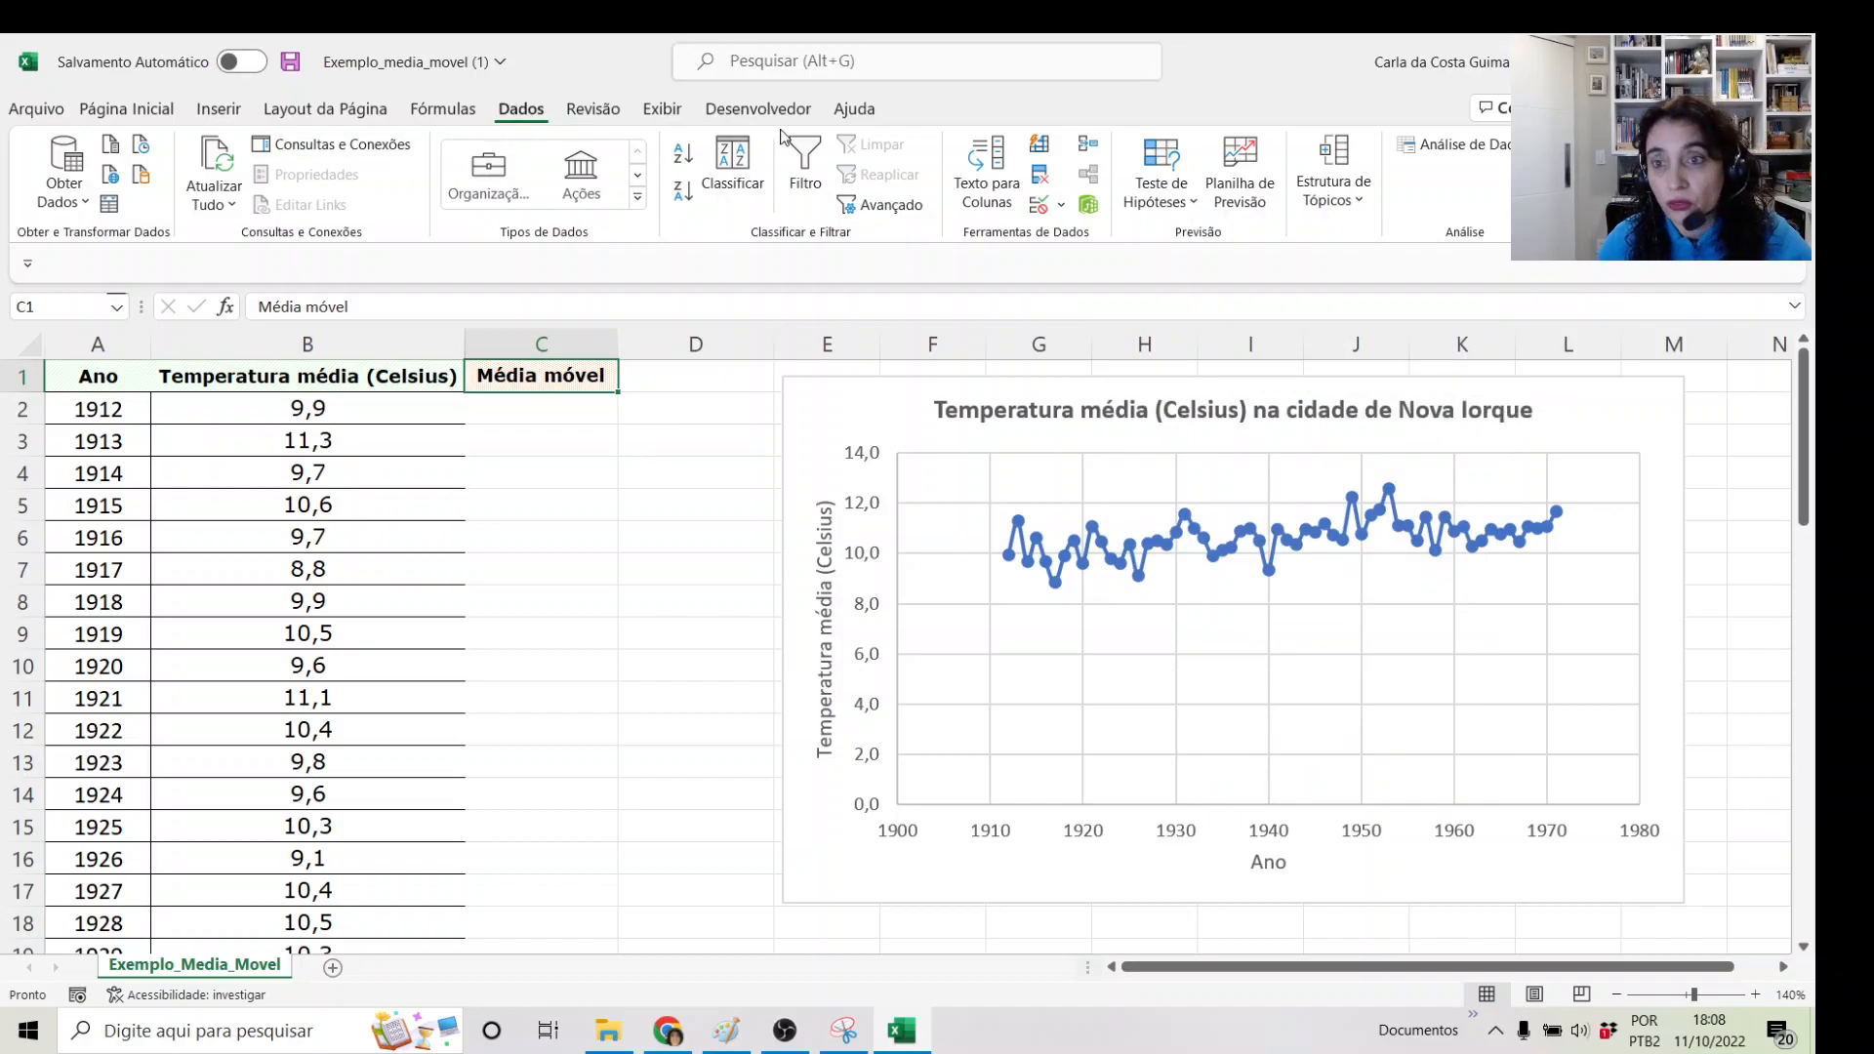
- Open the Média móvel analysis tool, clear its input range, label option and interval, and turn off the chart output
{"action": "left_click", "coordinate": [1488, 151]}
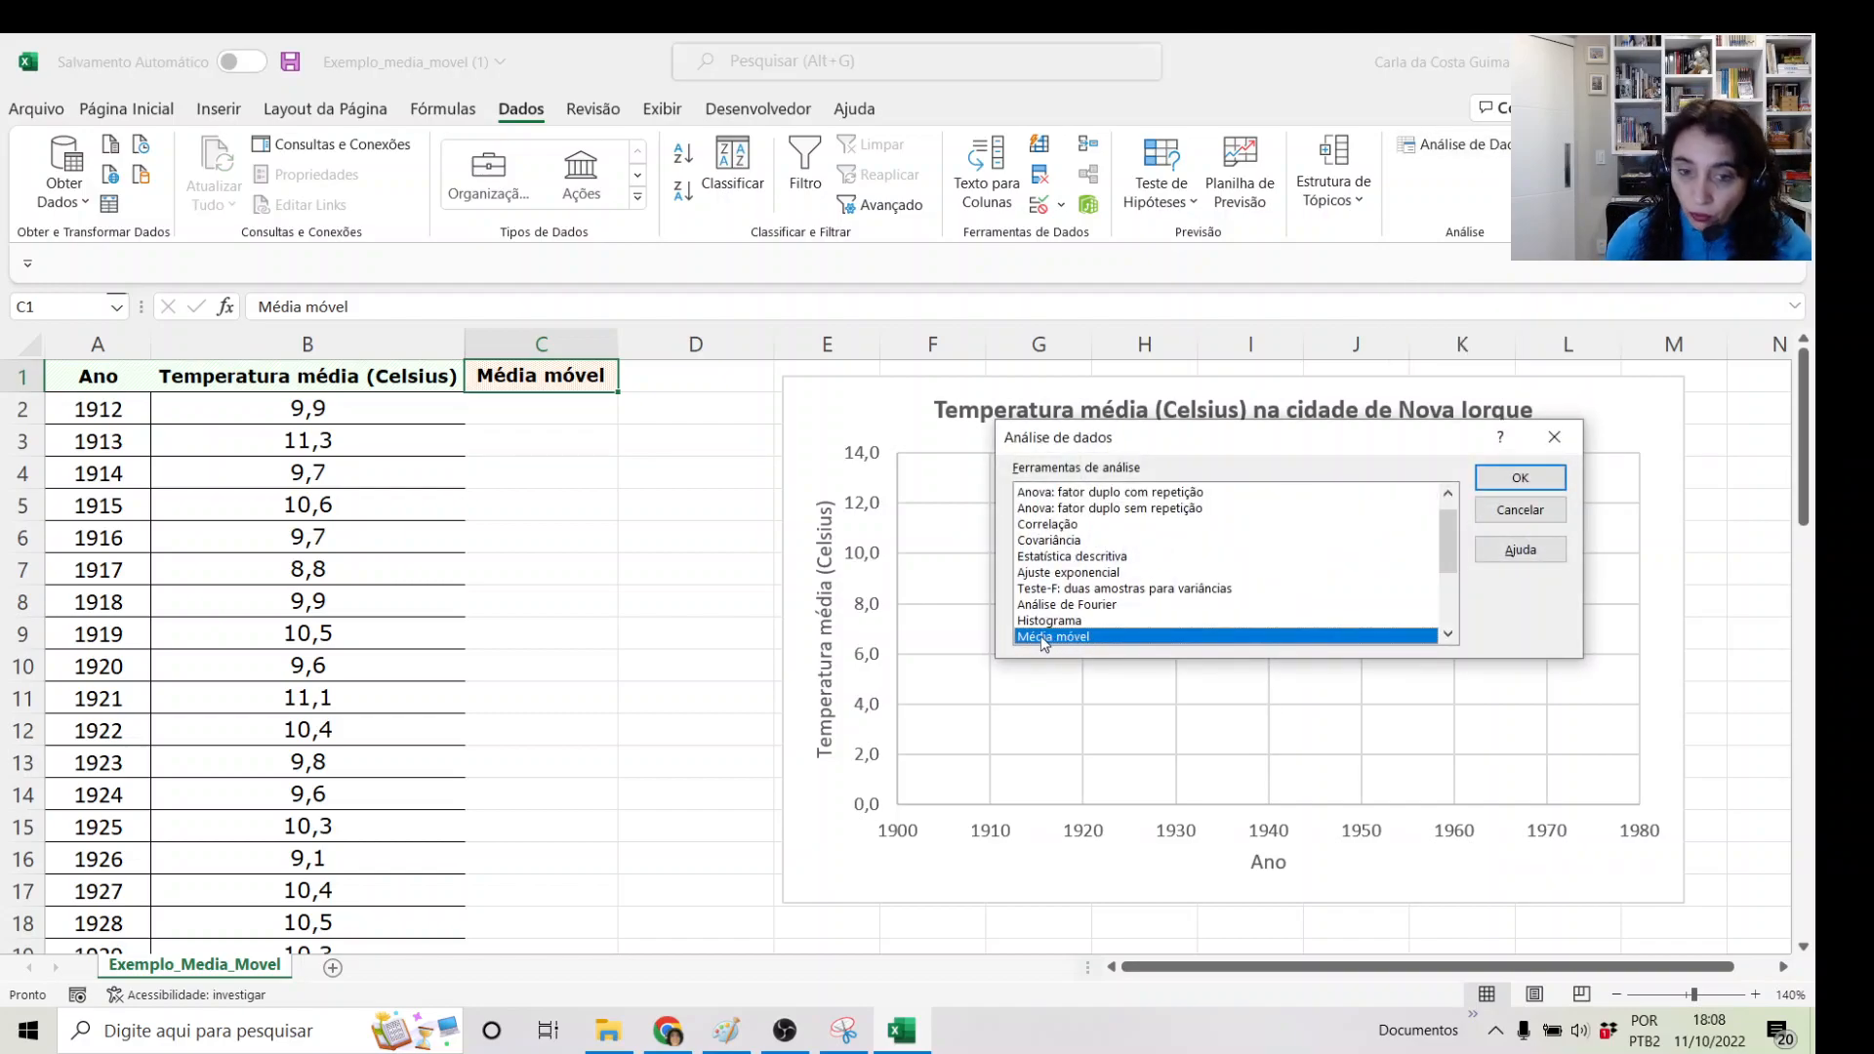
{"action": "left_click", "coordinate": [1519, 479]}
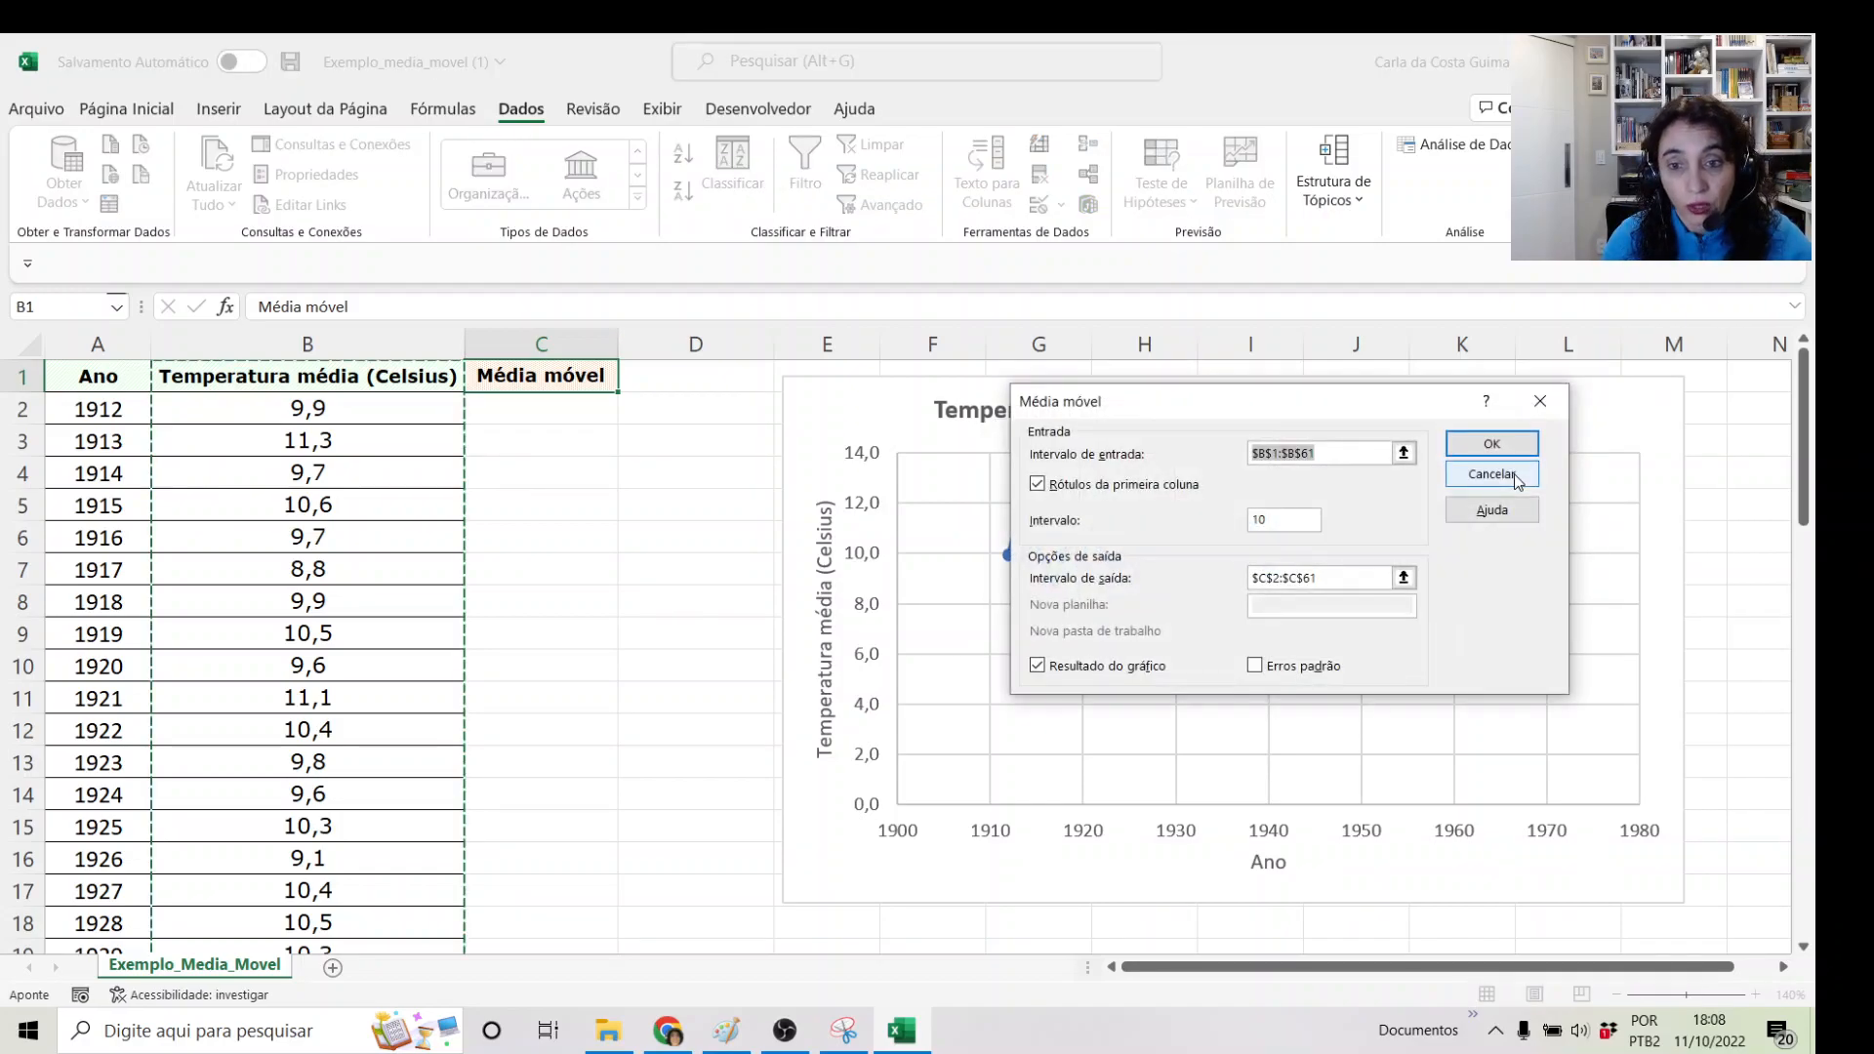
{"action": "left_click_drag", "start_coordinate": [1335, 452], "coordinate": [1076, 443]}
{"action": "key", "text": "BackSpace"}
{"action": "left_click", "coordinate": [1038, 484]}
{"action": "double_click", "coordinate": [1287, 520]}
{"action": "key", "text": "BackSpace"}
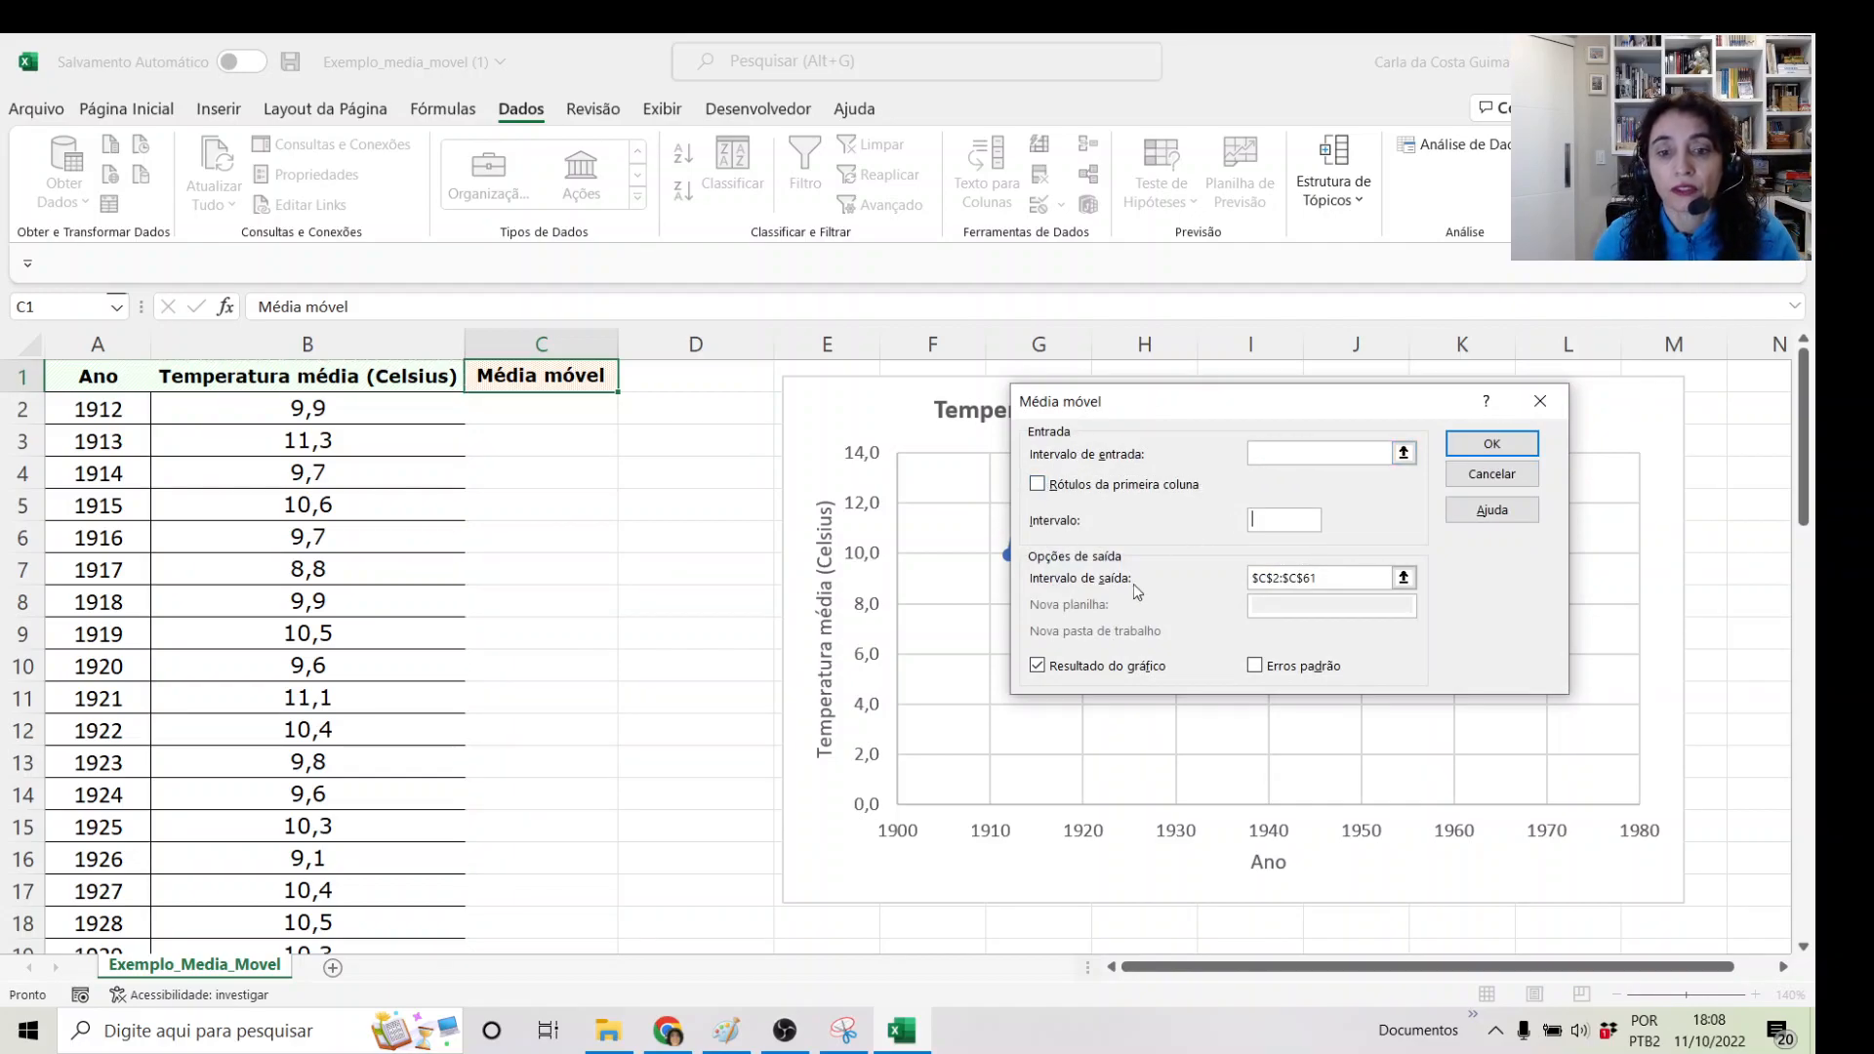
{"action": "left_click", "coordinate": [1038, 665]}
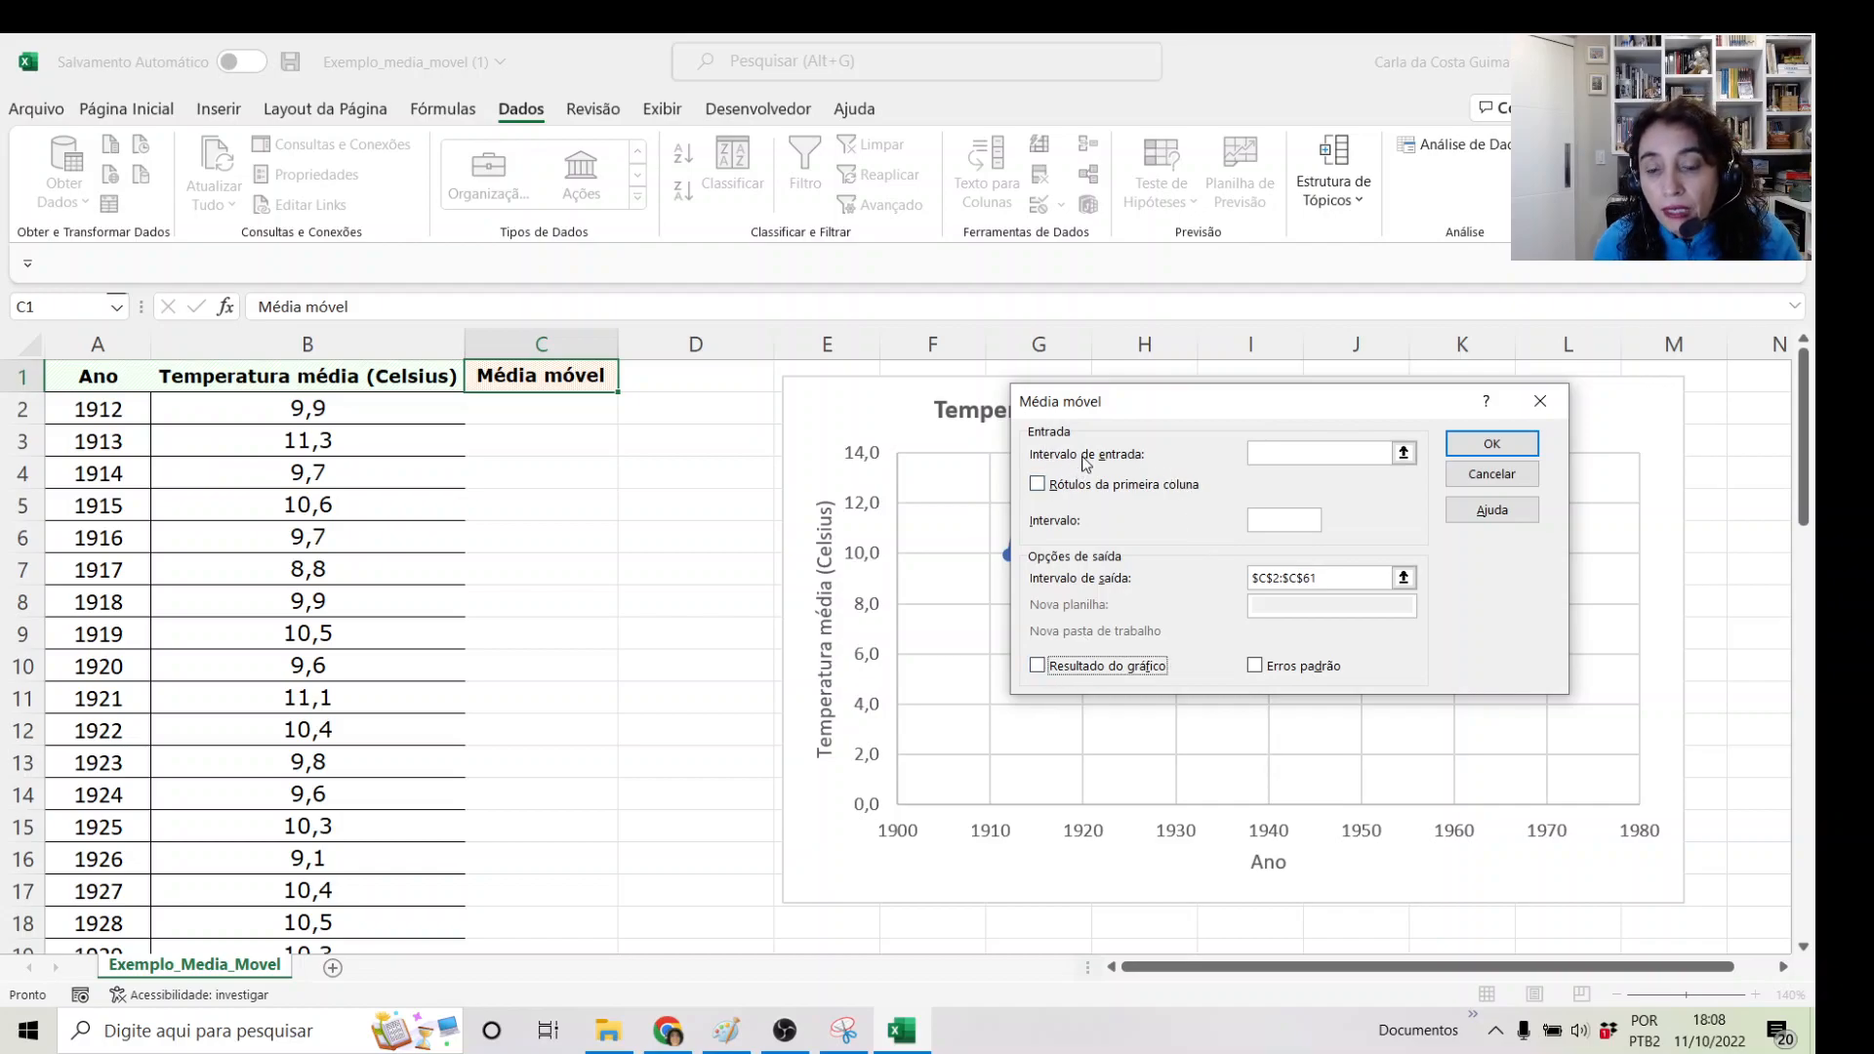
- Set the moving average input range to $B$1:$B$61 with labels in the first row and an interval of 10
{"action": "left_click", "coordinate": [1269, 453]}
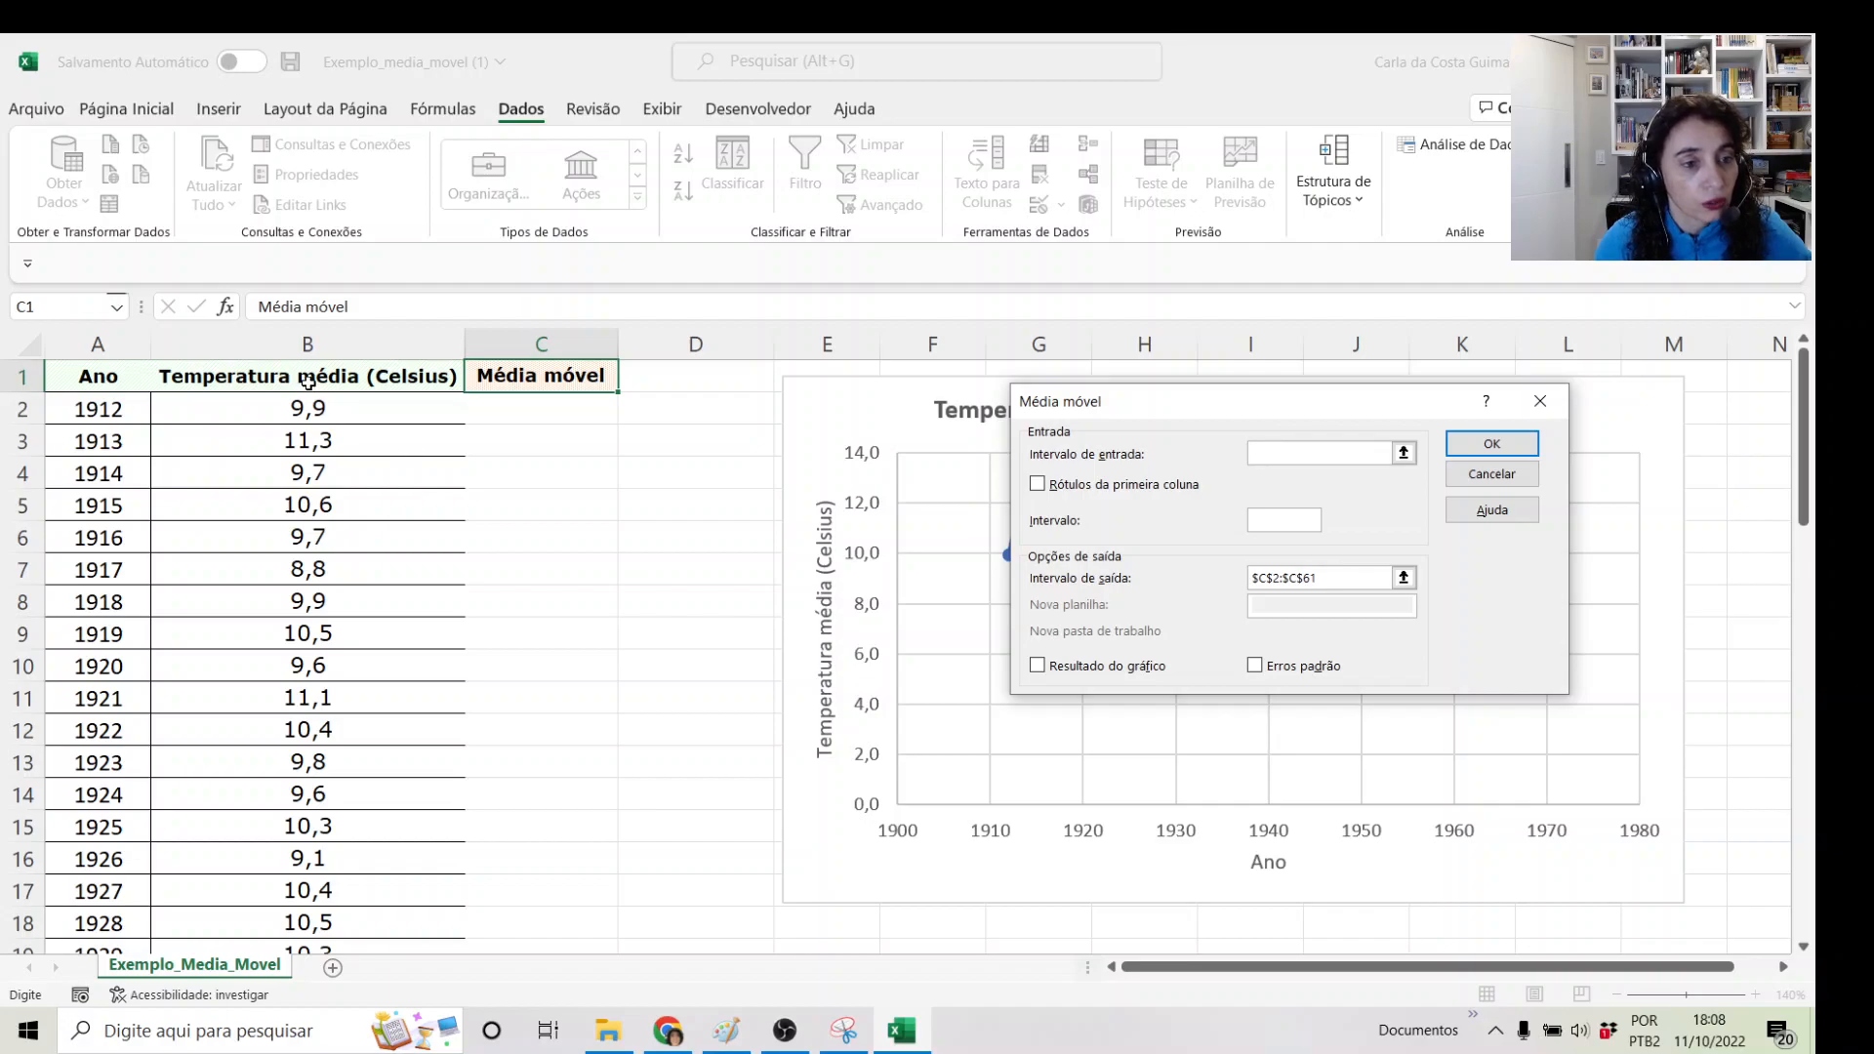
{"action": "left_click_drag", "start_coordinate": [307, 381], "coordinate": [351, 891]}
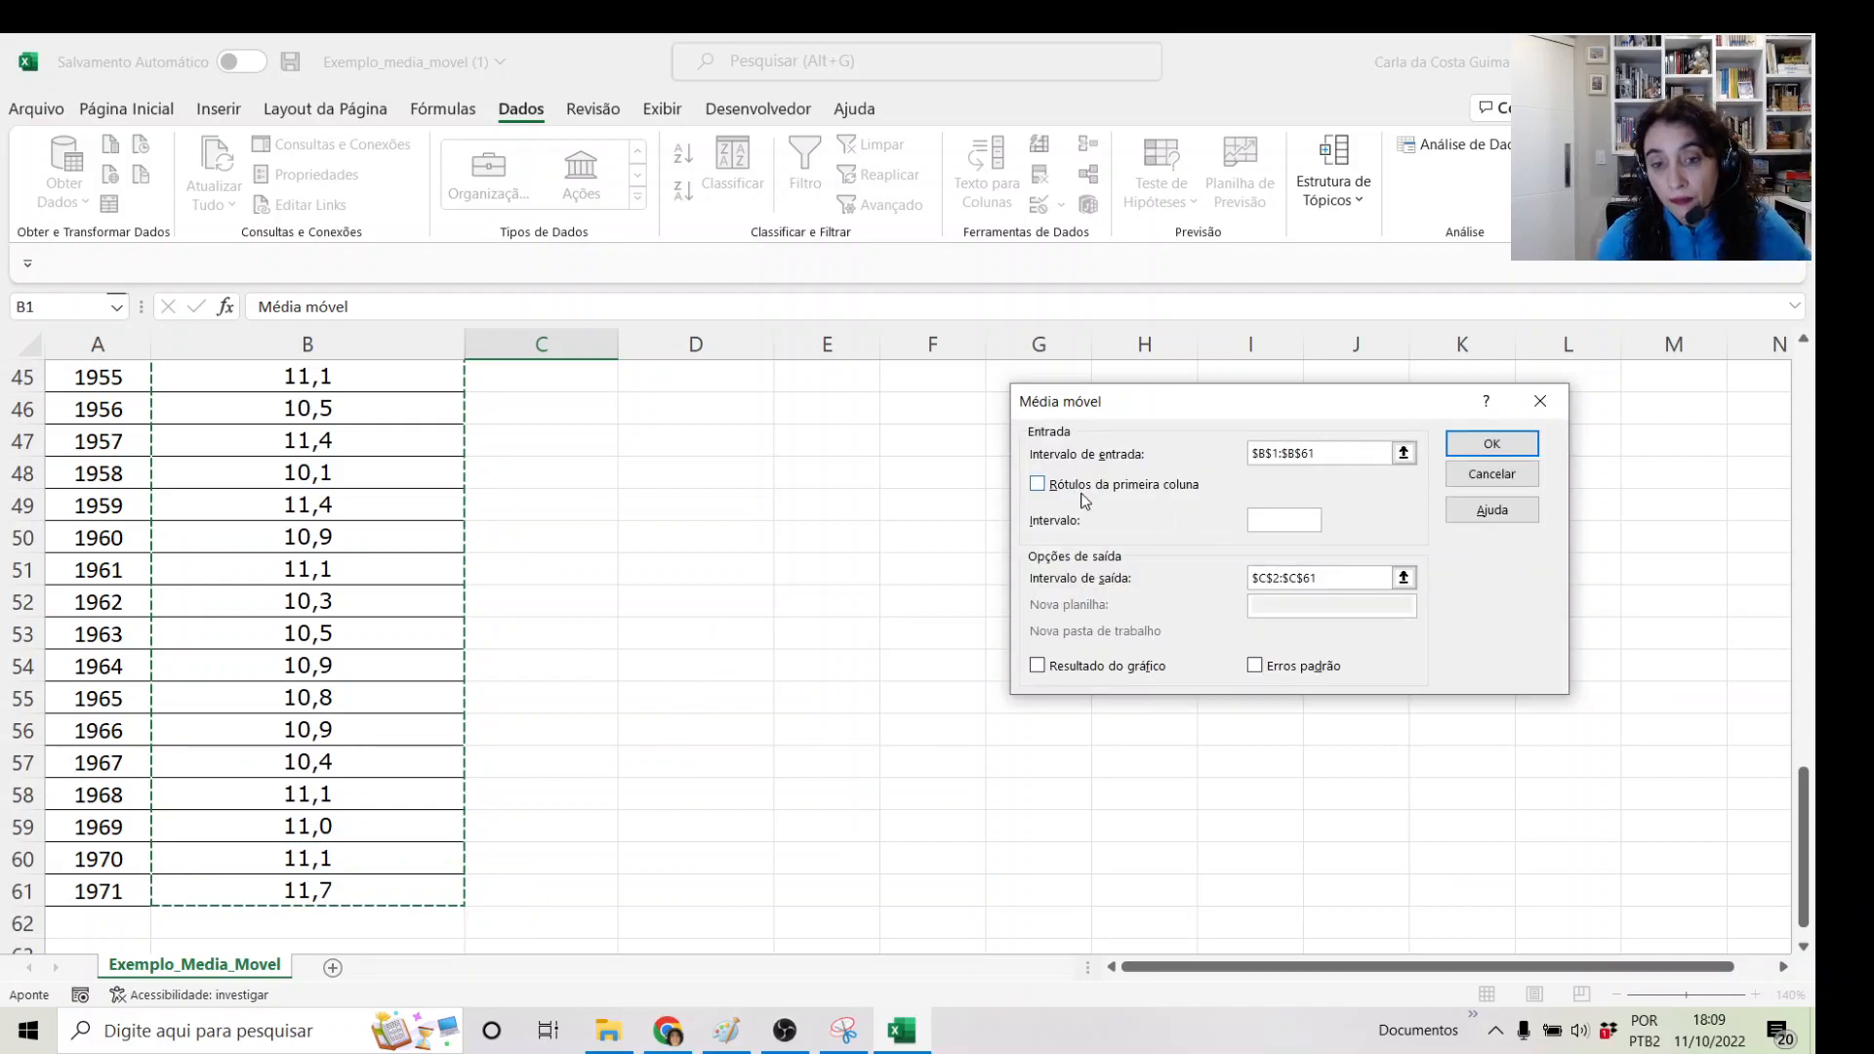
{"action": "left_click_drag", "start_coordinate": [1805, 825], "coordinate": [1817, 336]}
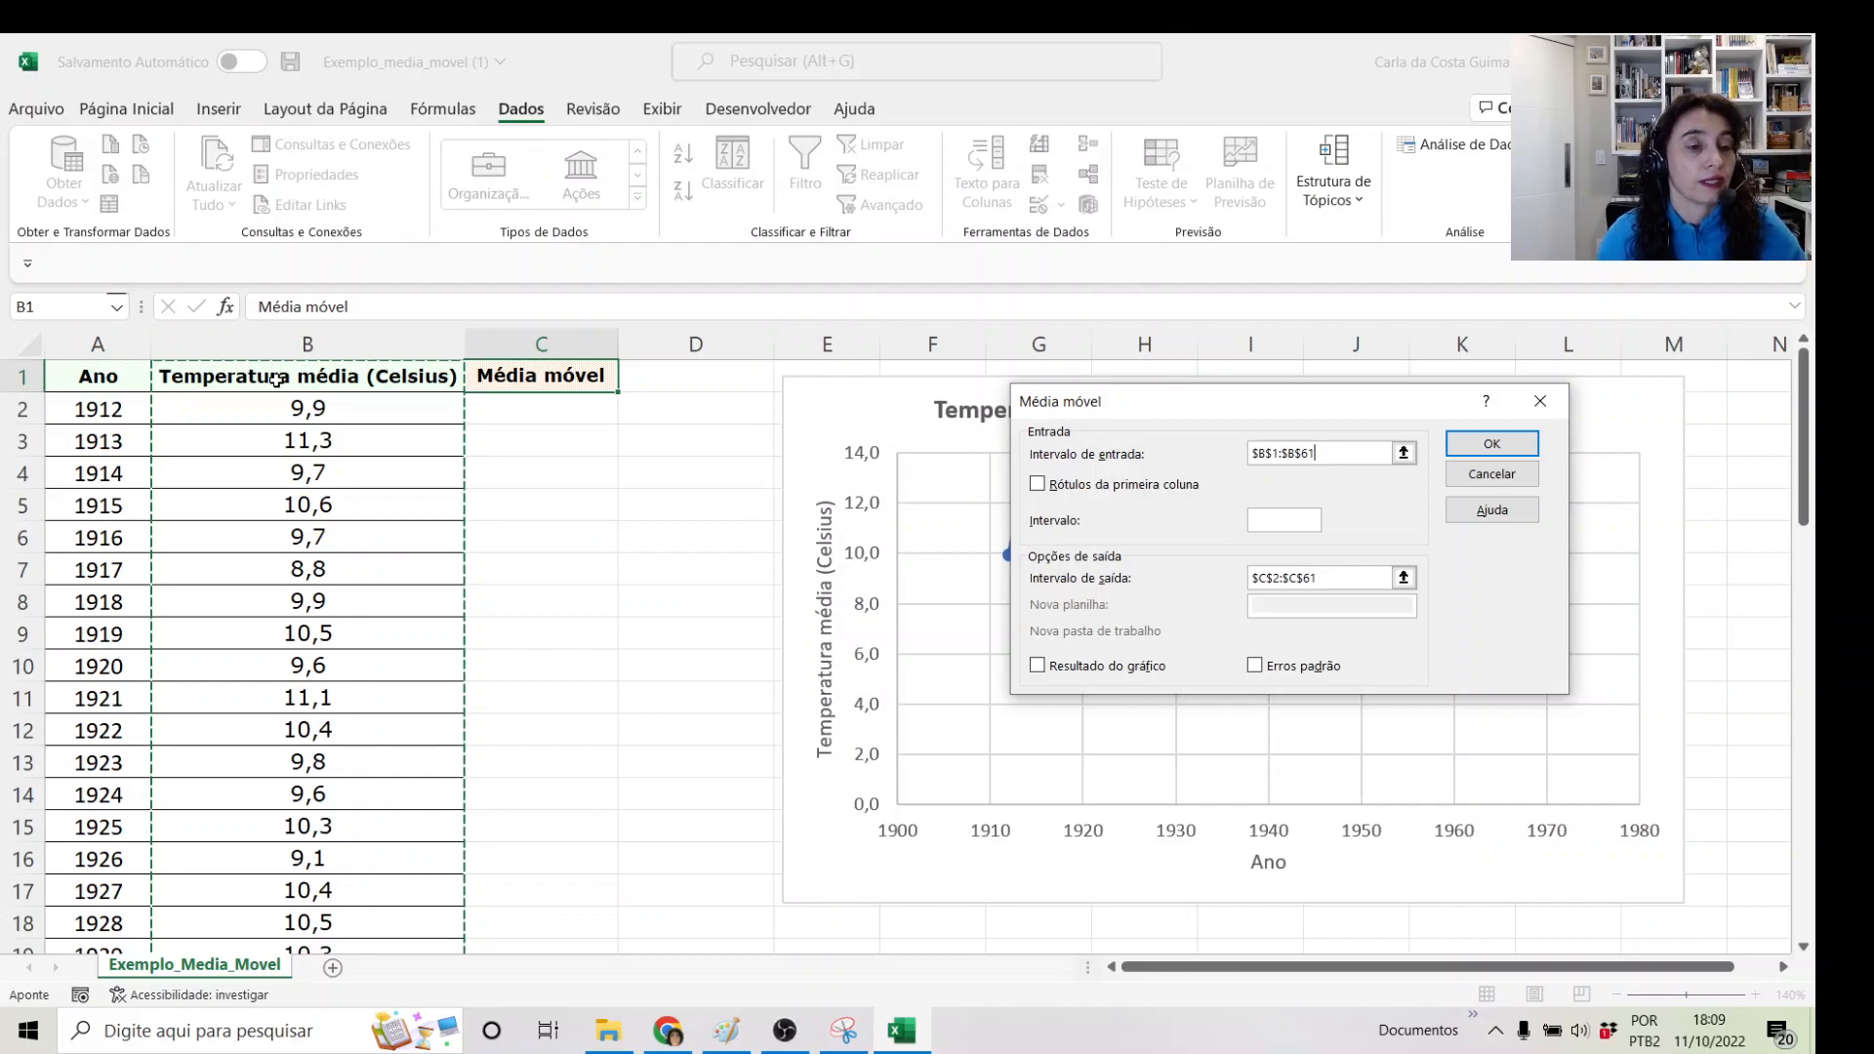
{"action": "left_click", "coordinate": [1038, 485]}
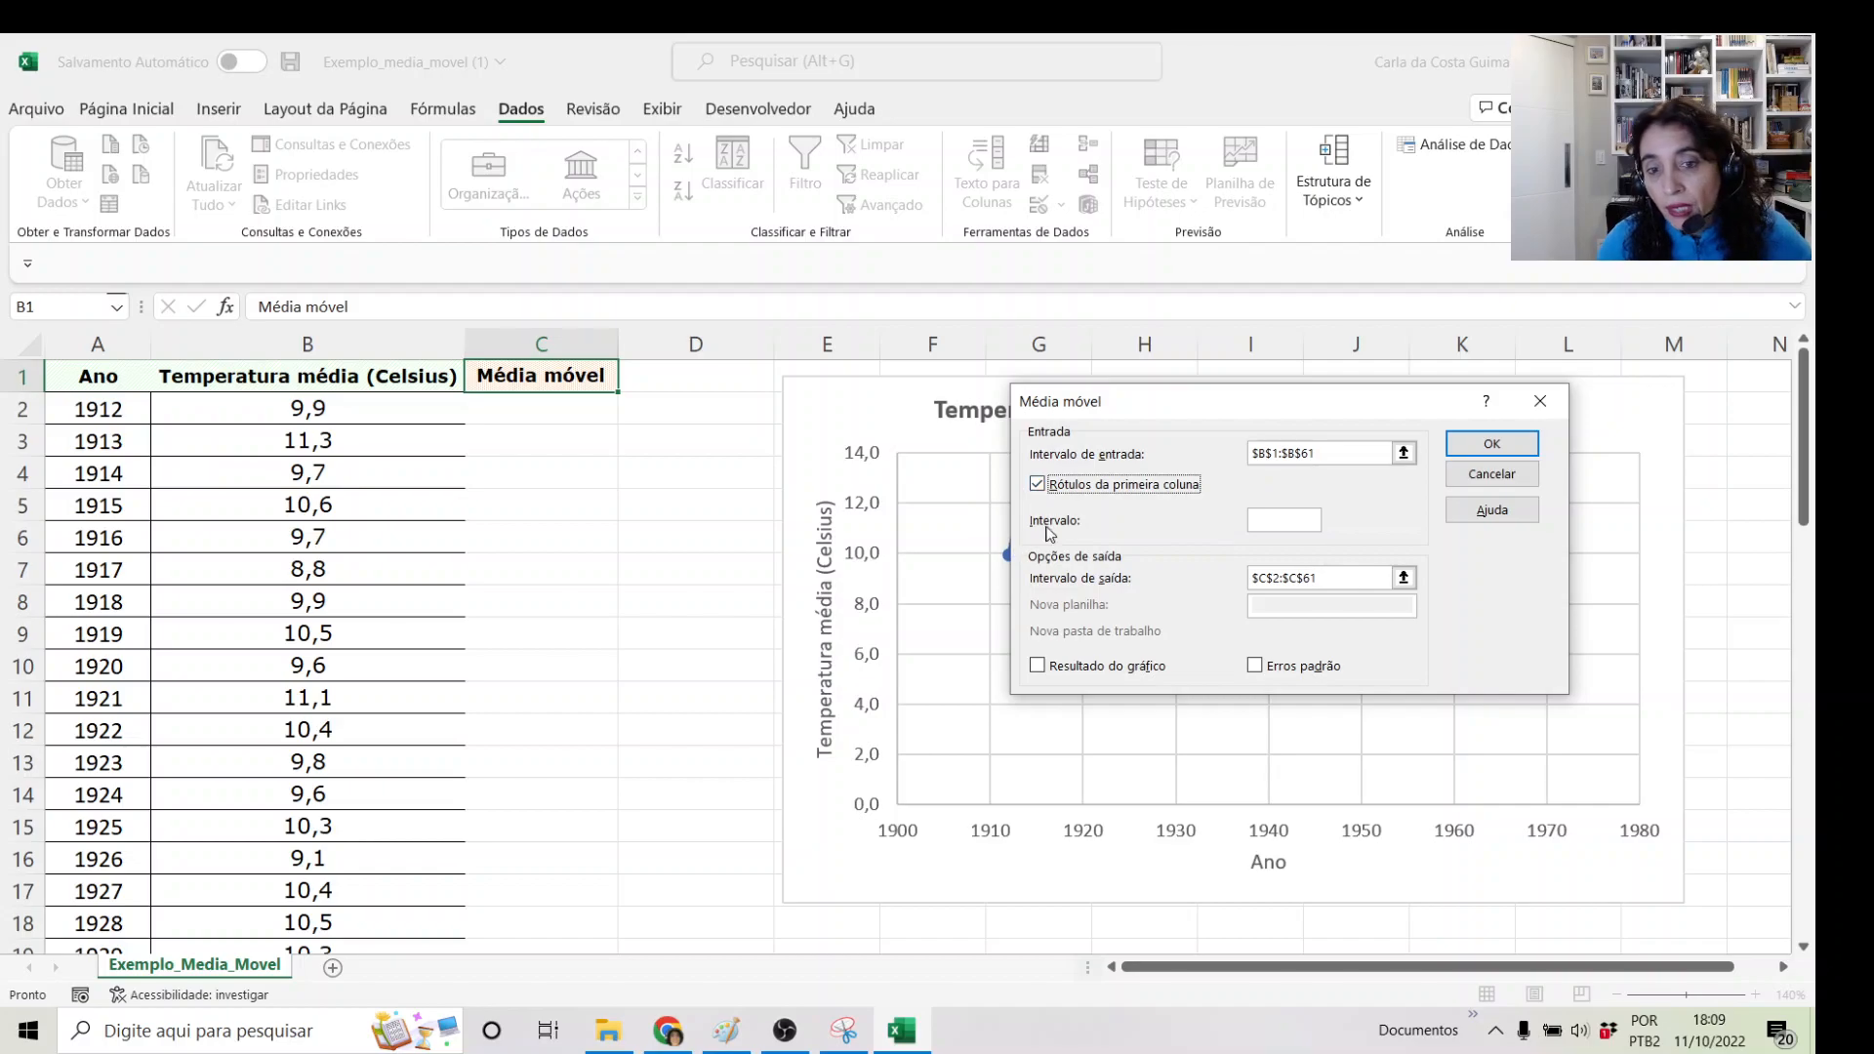
{"action": "left_click", "coordinate": [1280, 519]}
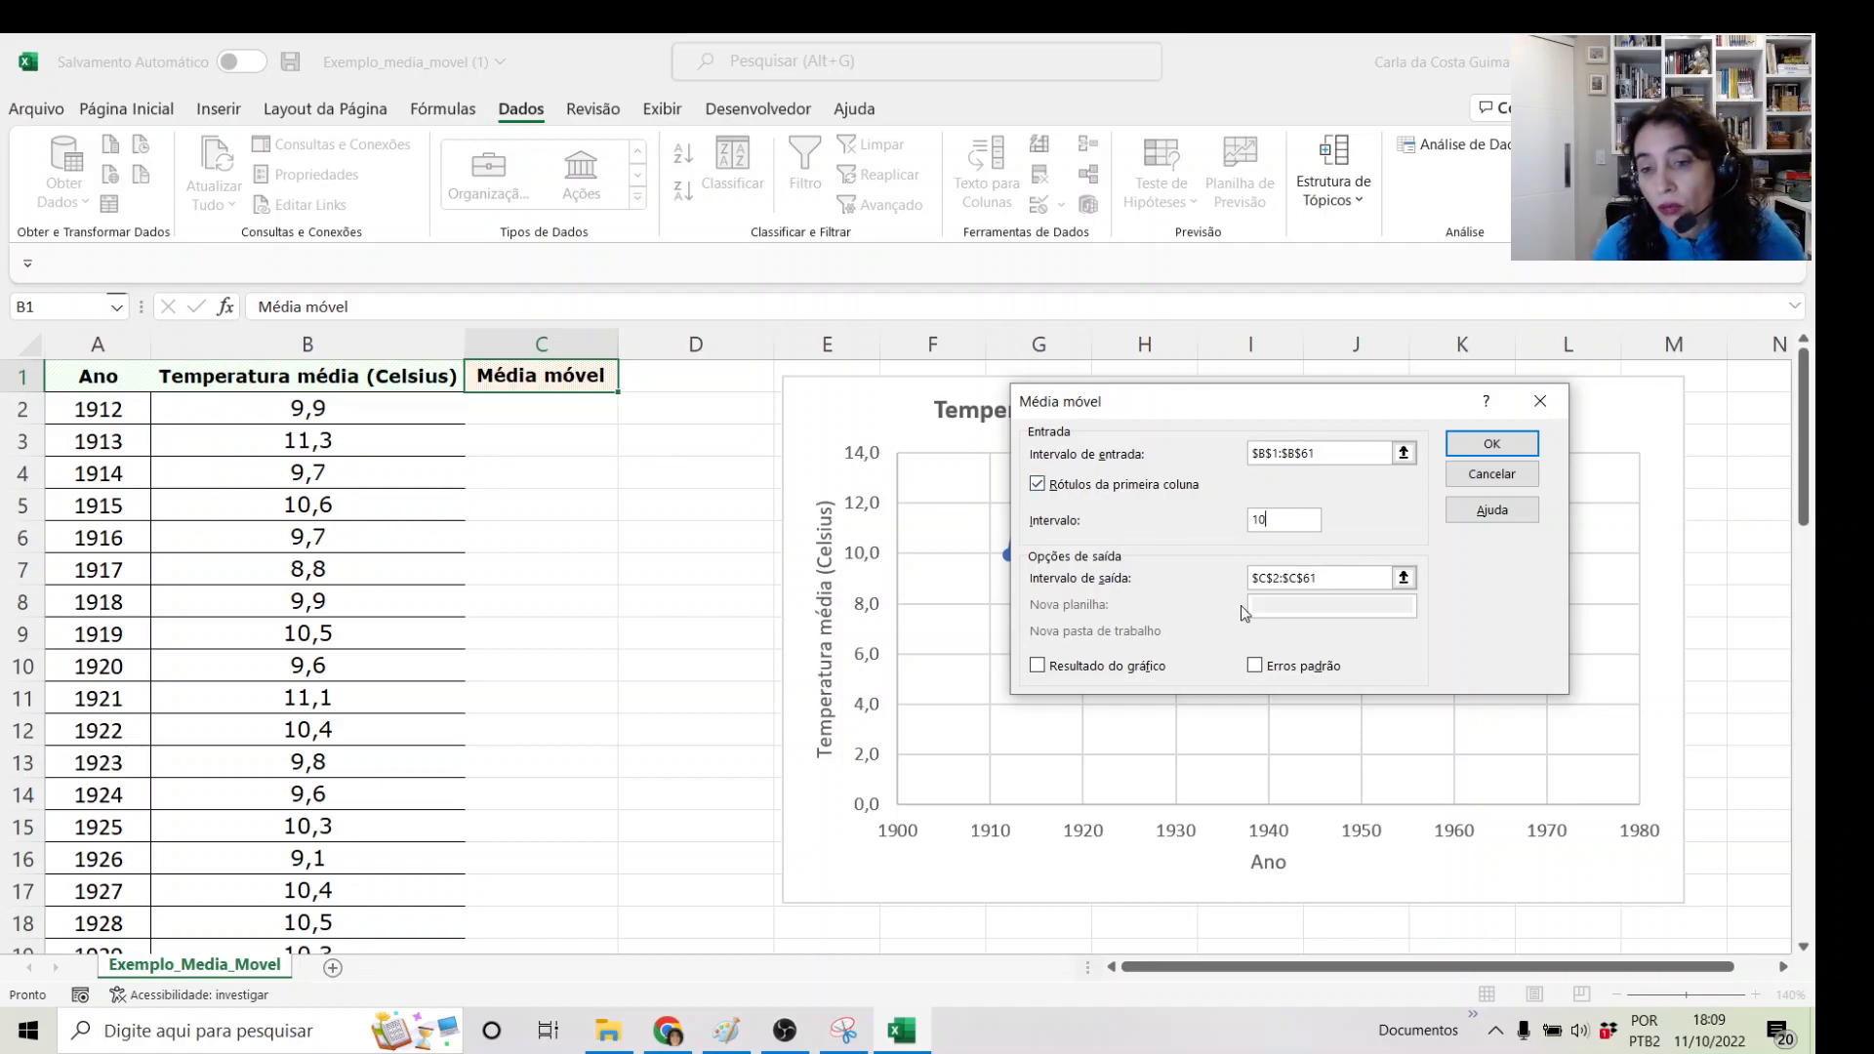
- Set the output range to $C$2:$C$61 and run the moving average calculation
{"action": "left_click", "coordinate": [1360, 578]}
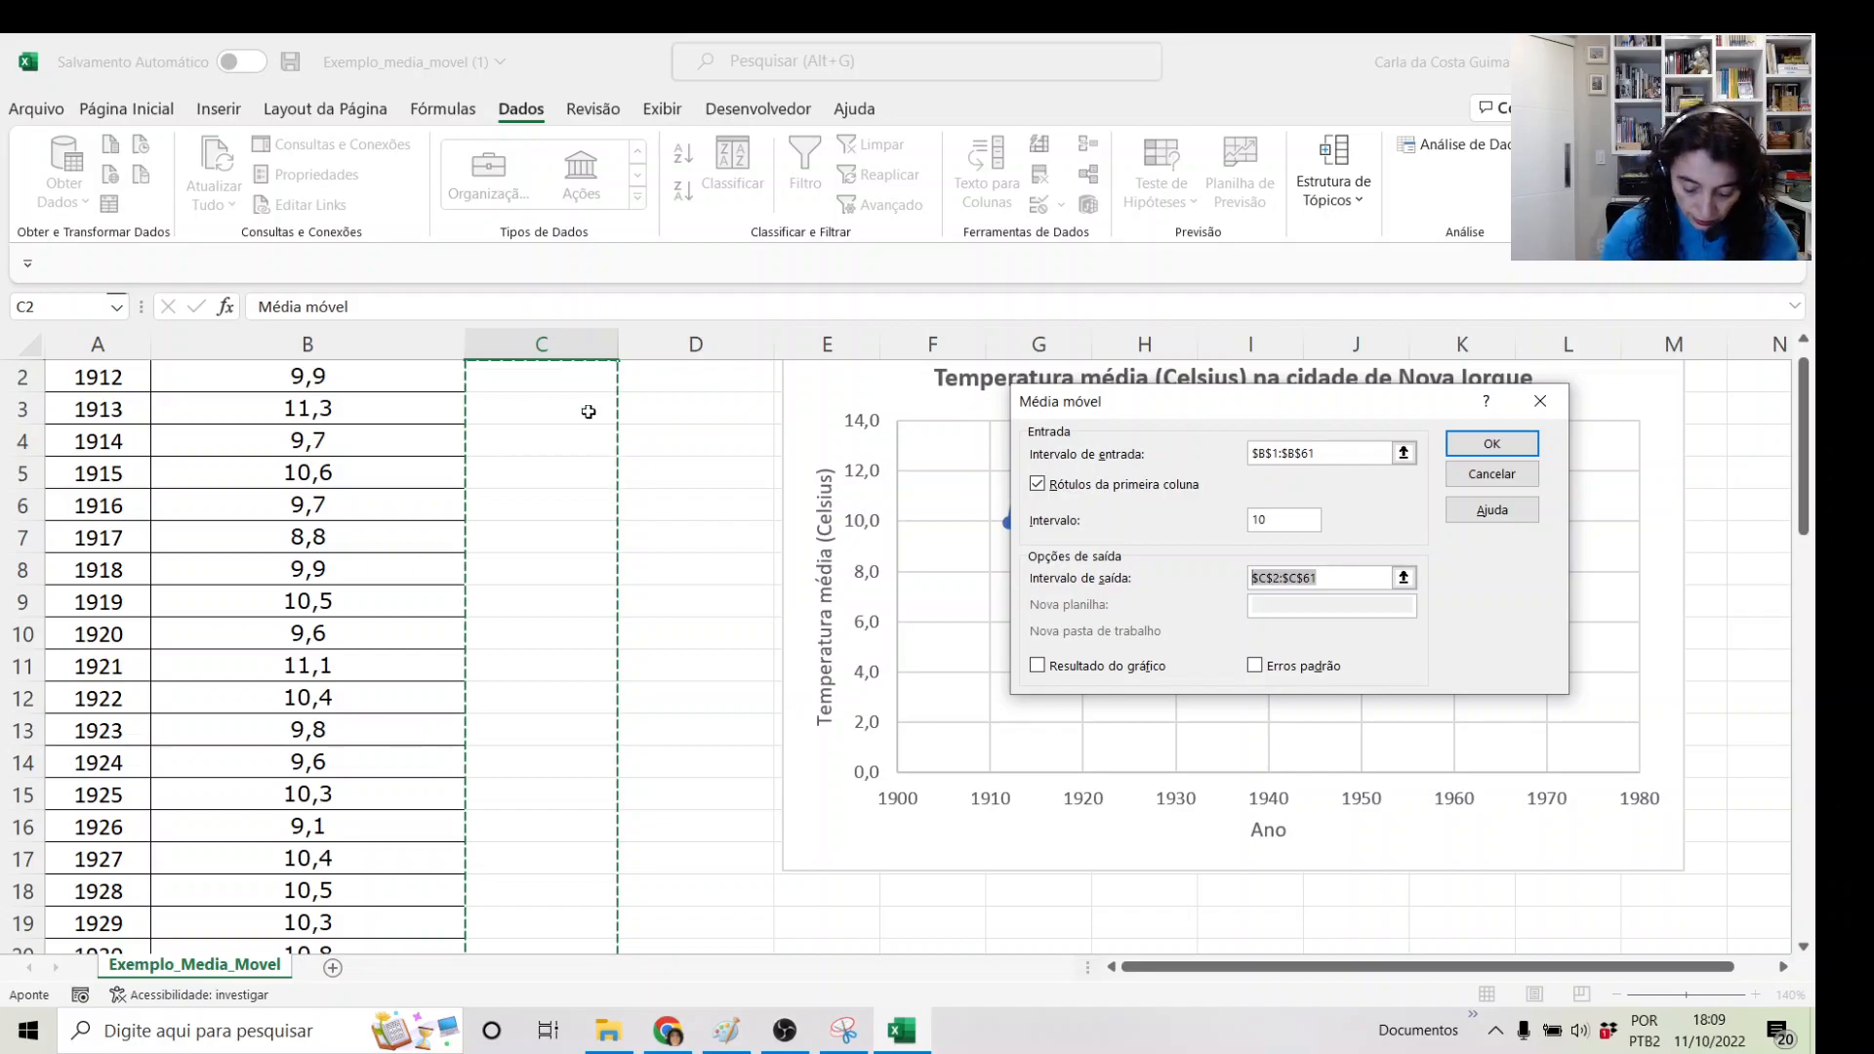
{"action": "key", "text": "BackSpace"}
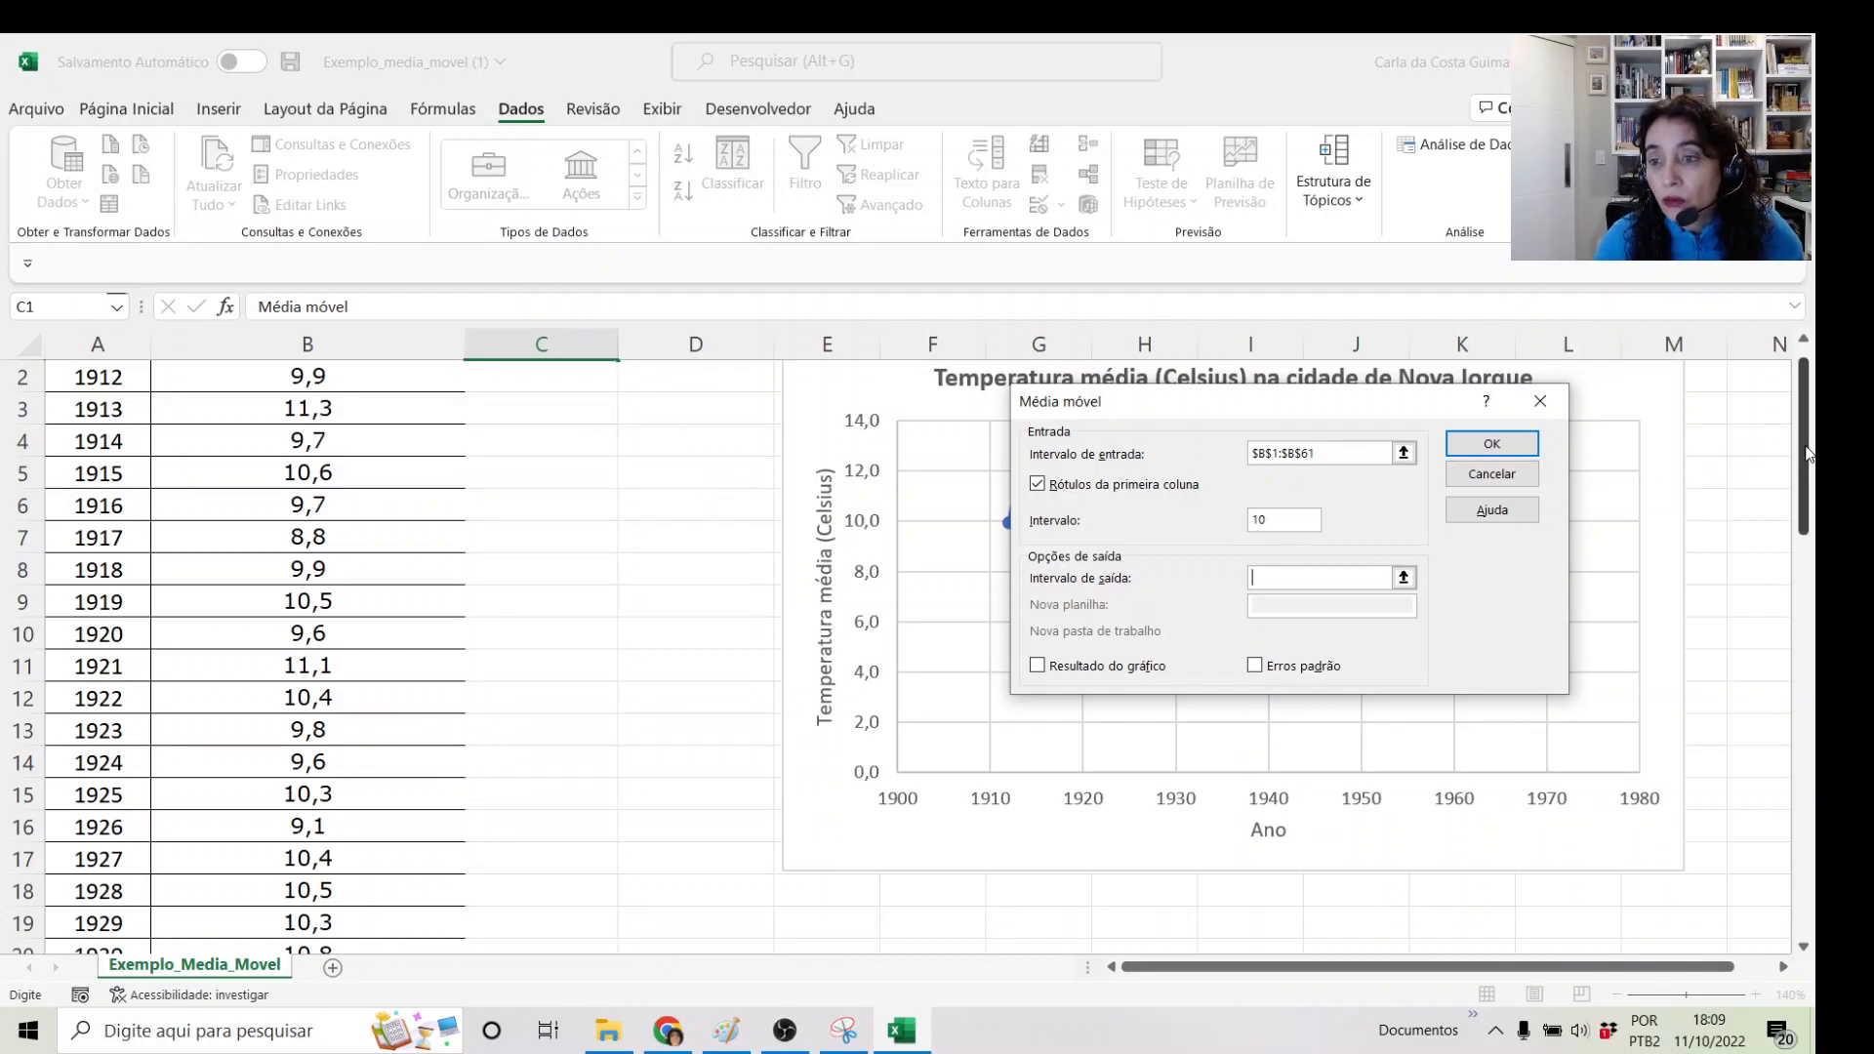
{"action": "scroll", "coordinate": [722, 479], "scroll_direction": "up", "scroll_amount": 1}
{"action": "left_click", "coordinate": [545, 406]}
{"action": "left_click_drag", "start_coordinate": [545, 406], "coordinate": [586, 862]}
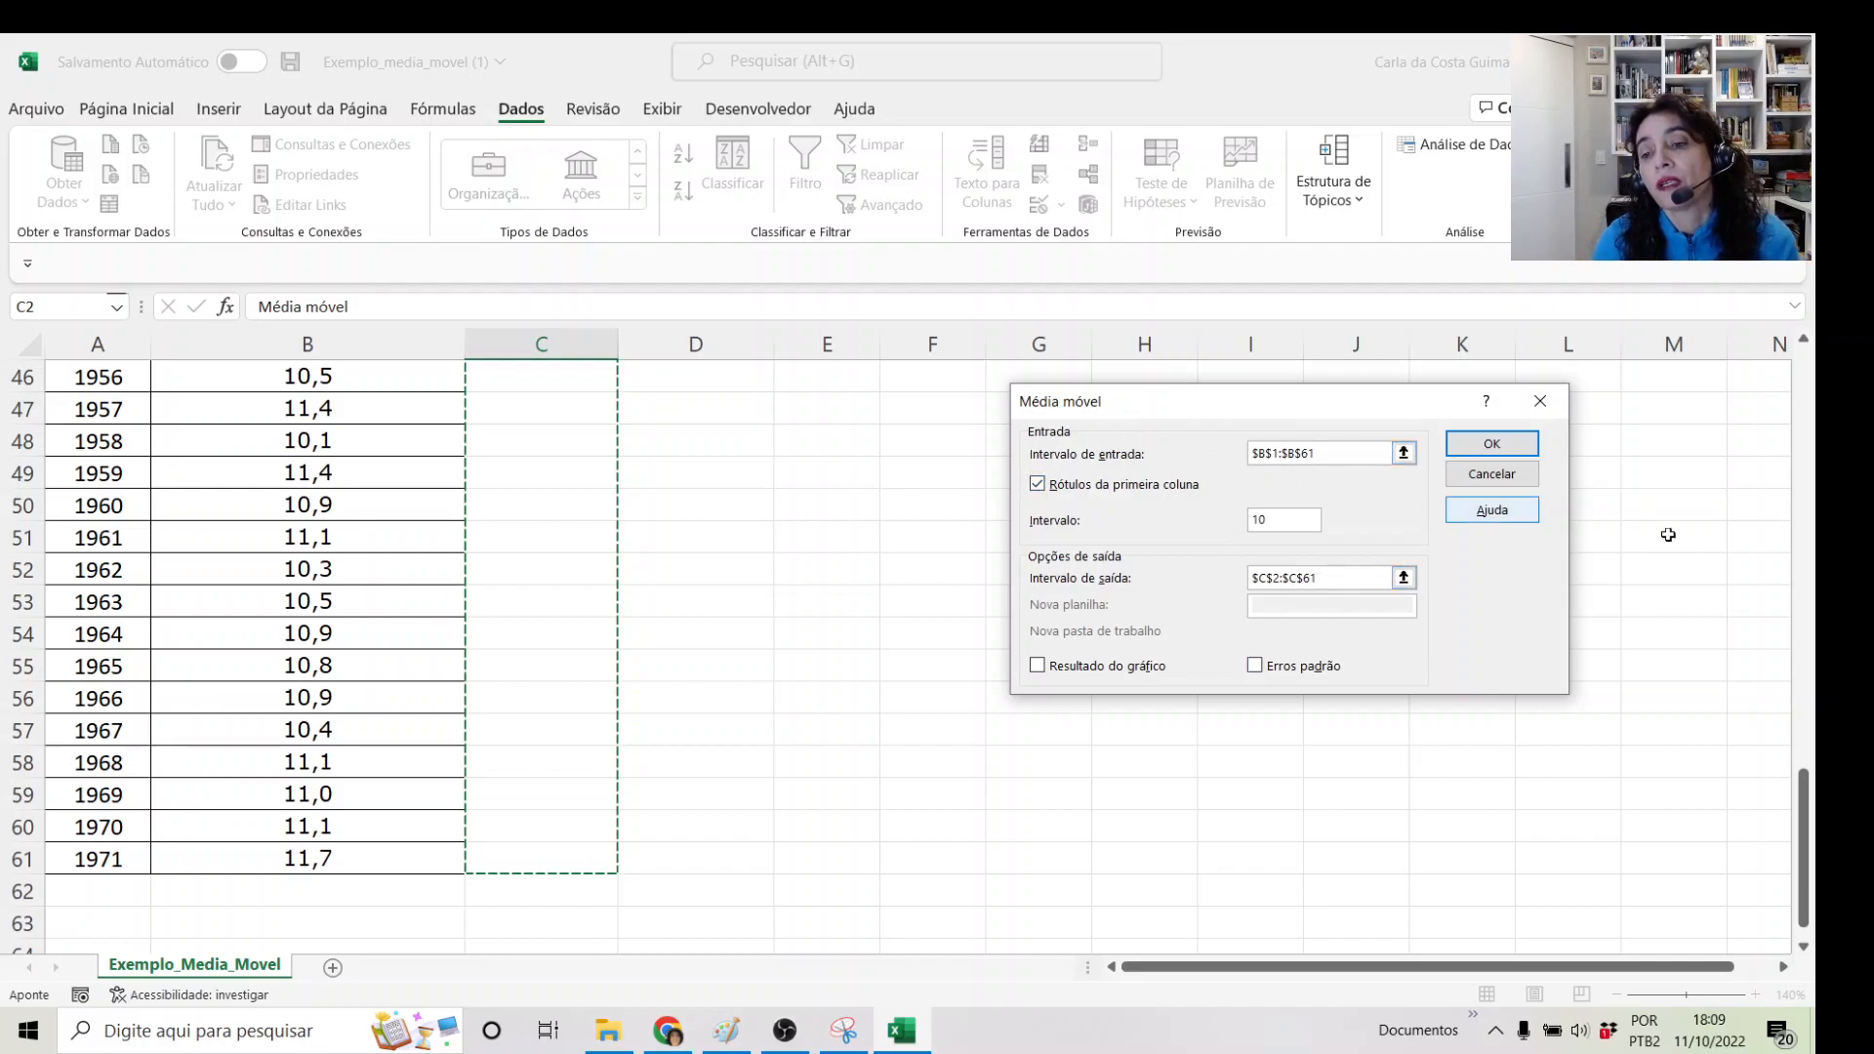
{"action": "left_click_drag", "start_coordinate": [1811, 799], "coordinate": [1818, 371]}
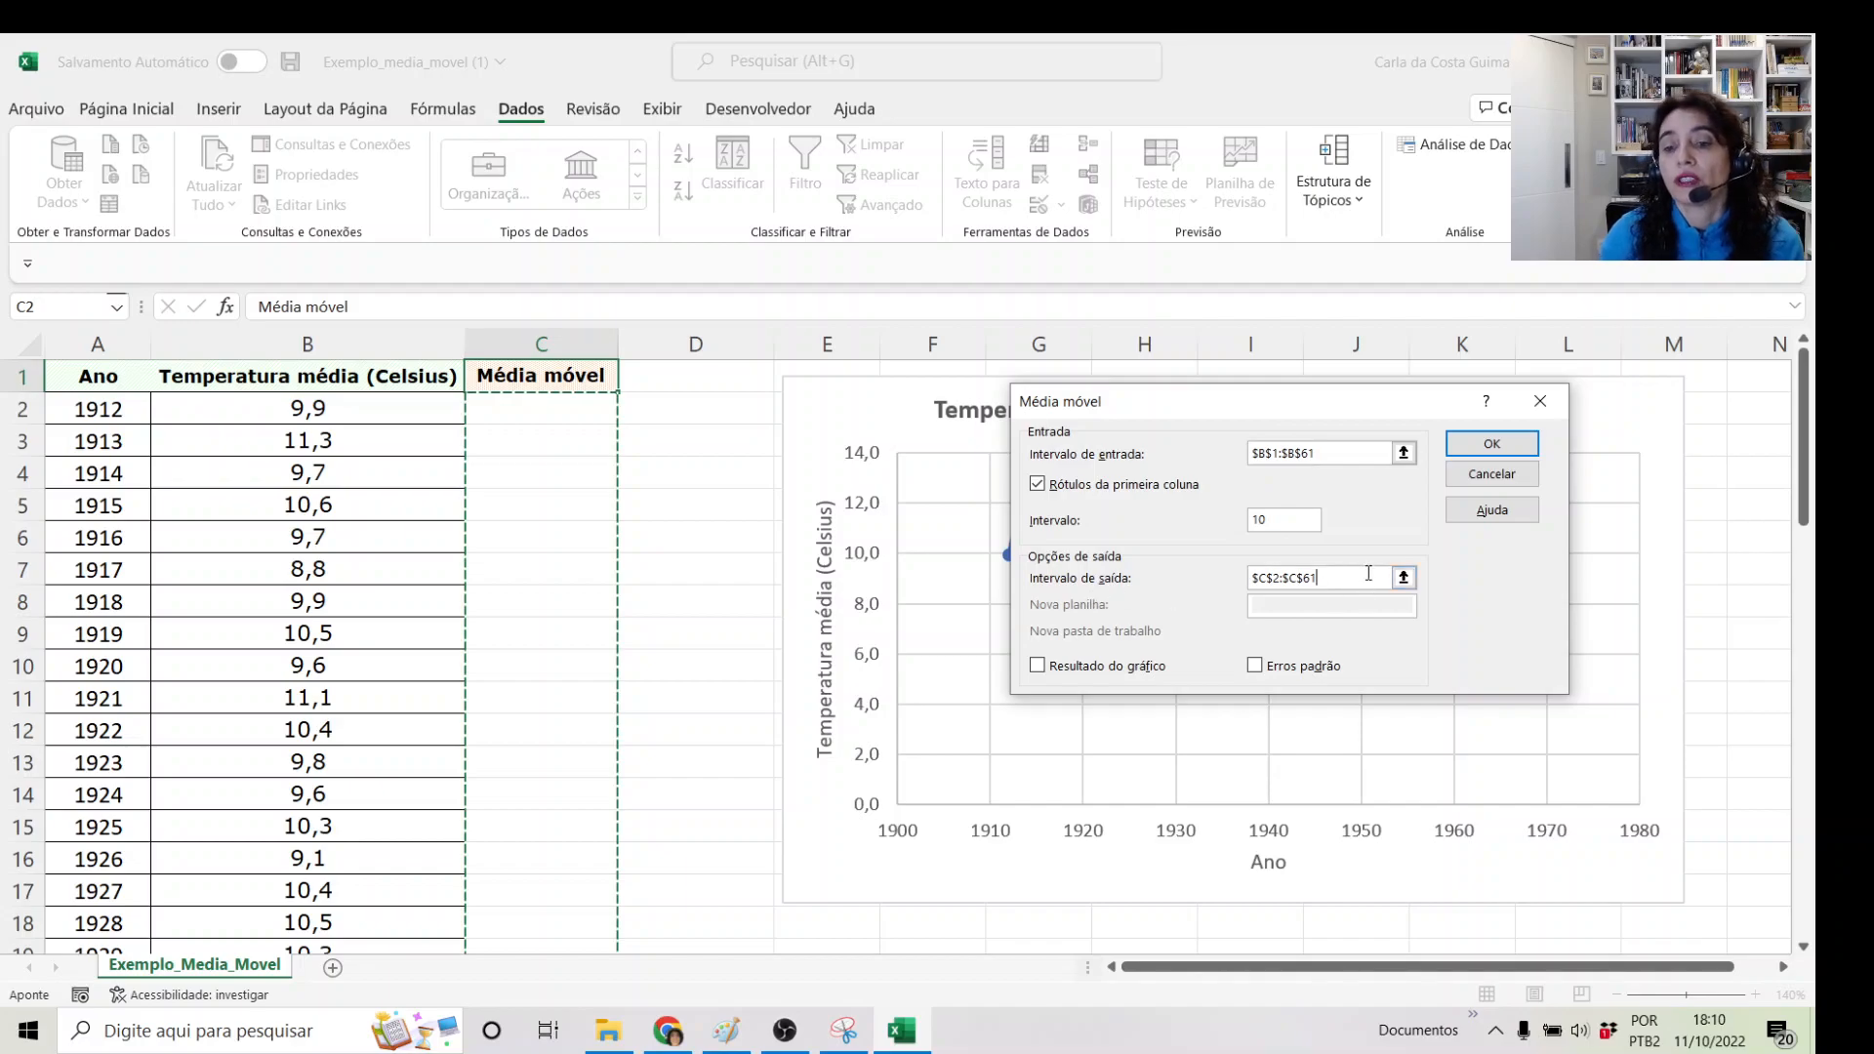
{"action": "left_click", "coordinate": [1493, 444]}
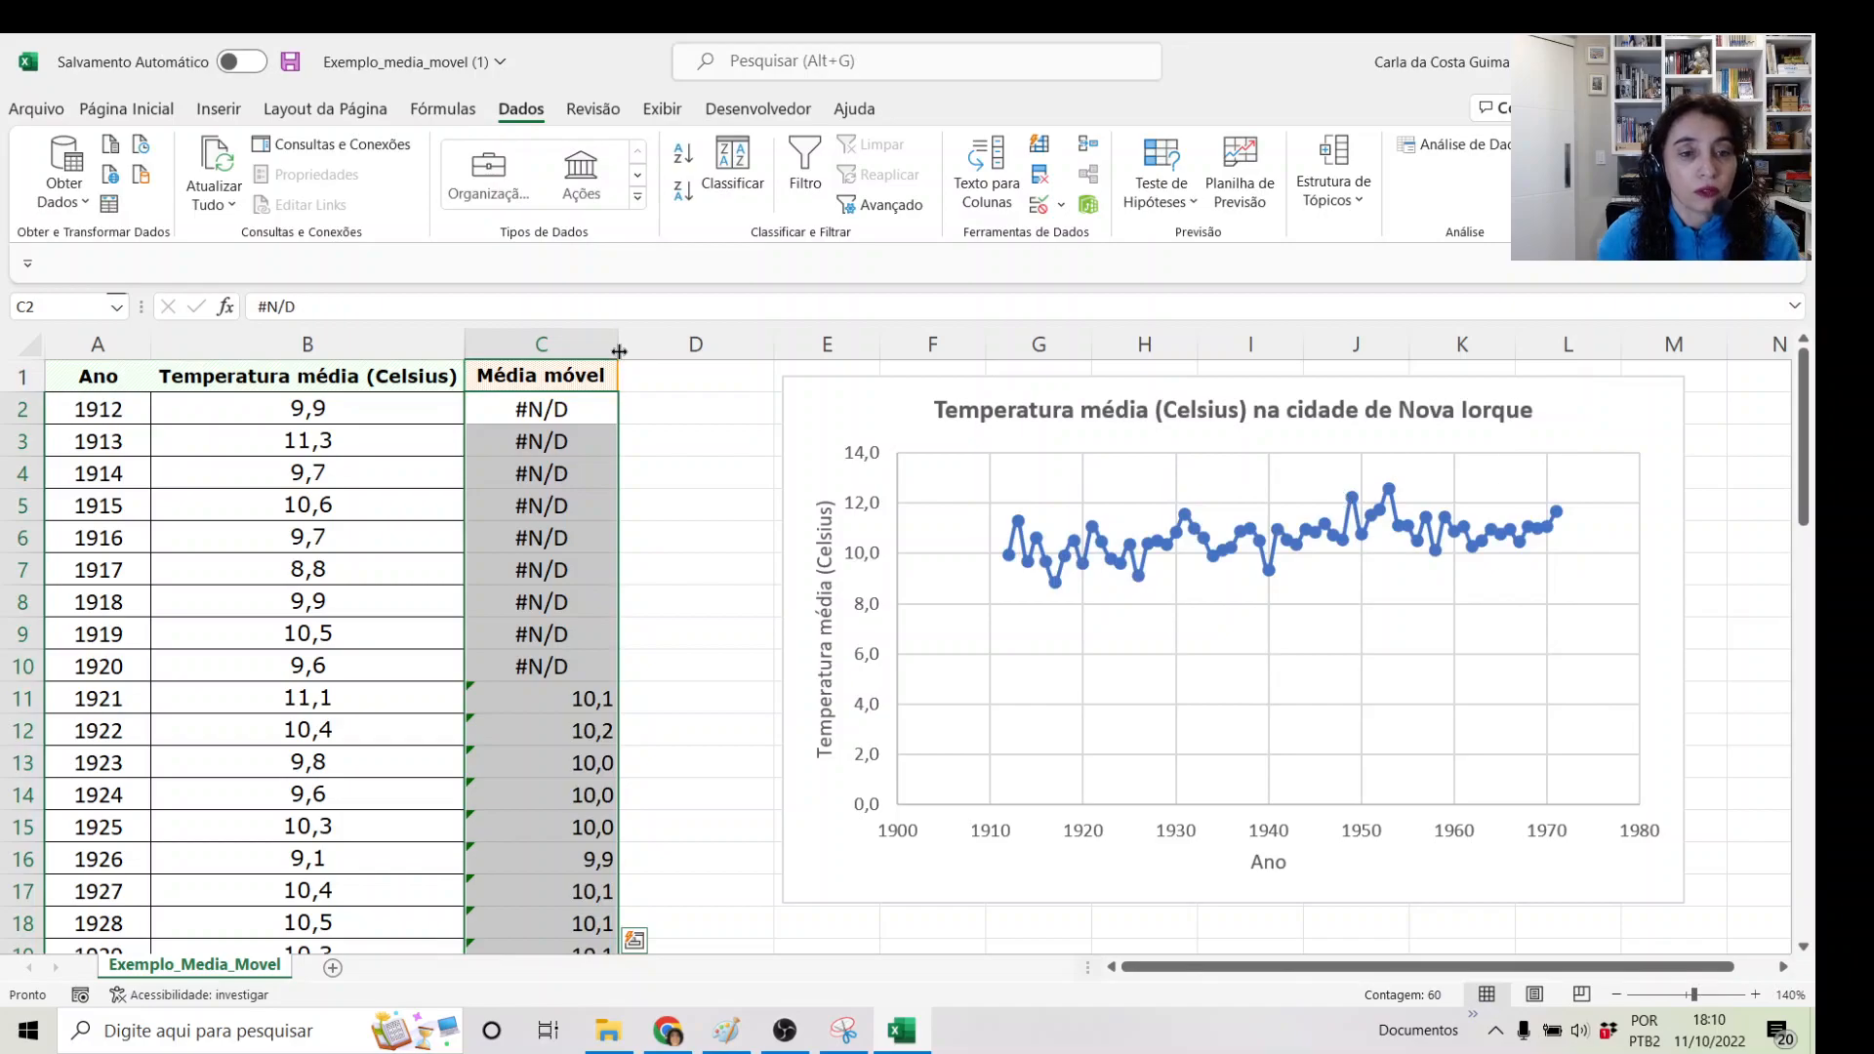
- Centre the moving average results in C2:C61 horizontally
{"action": "left_click", "coordinate": [130, 110]}
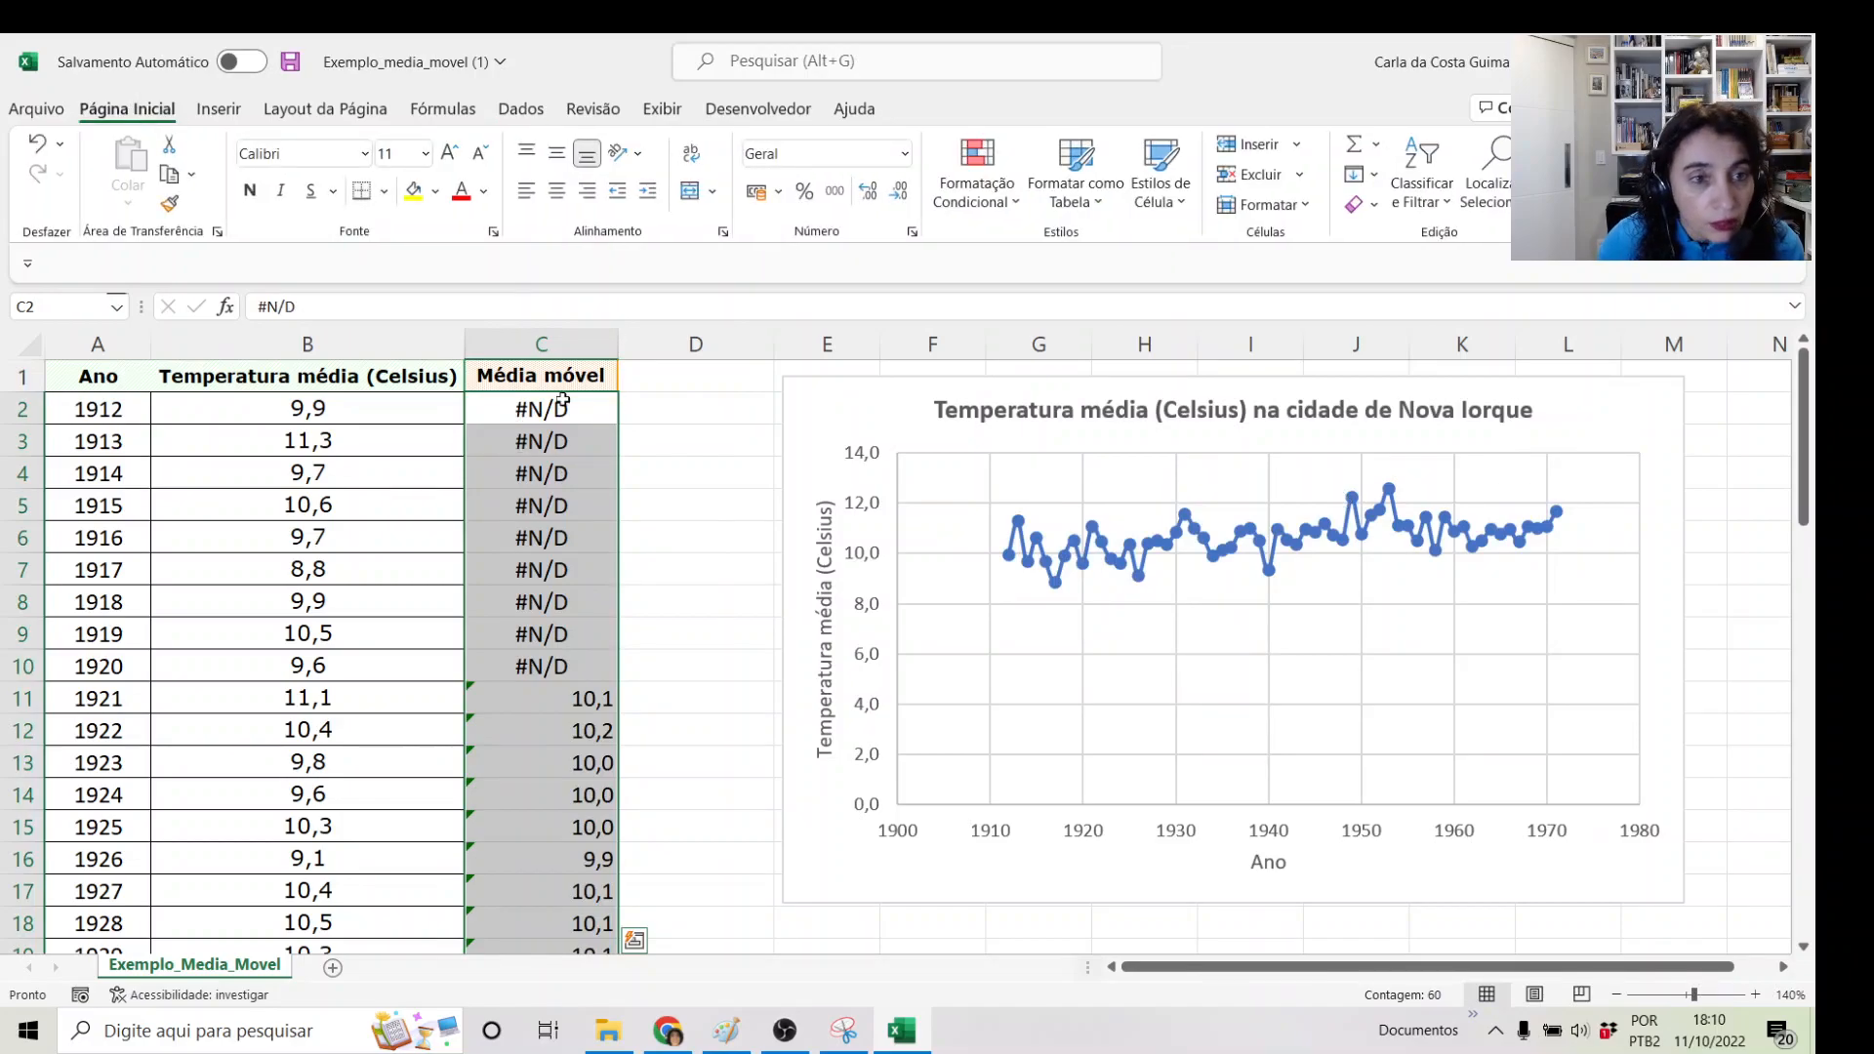
{"action": "left_click", "coordinate": [556, 192]}
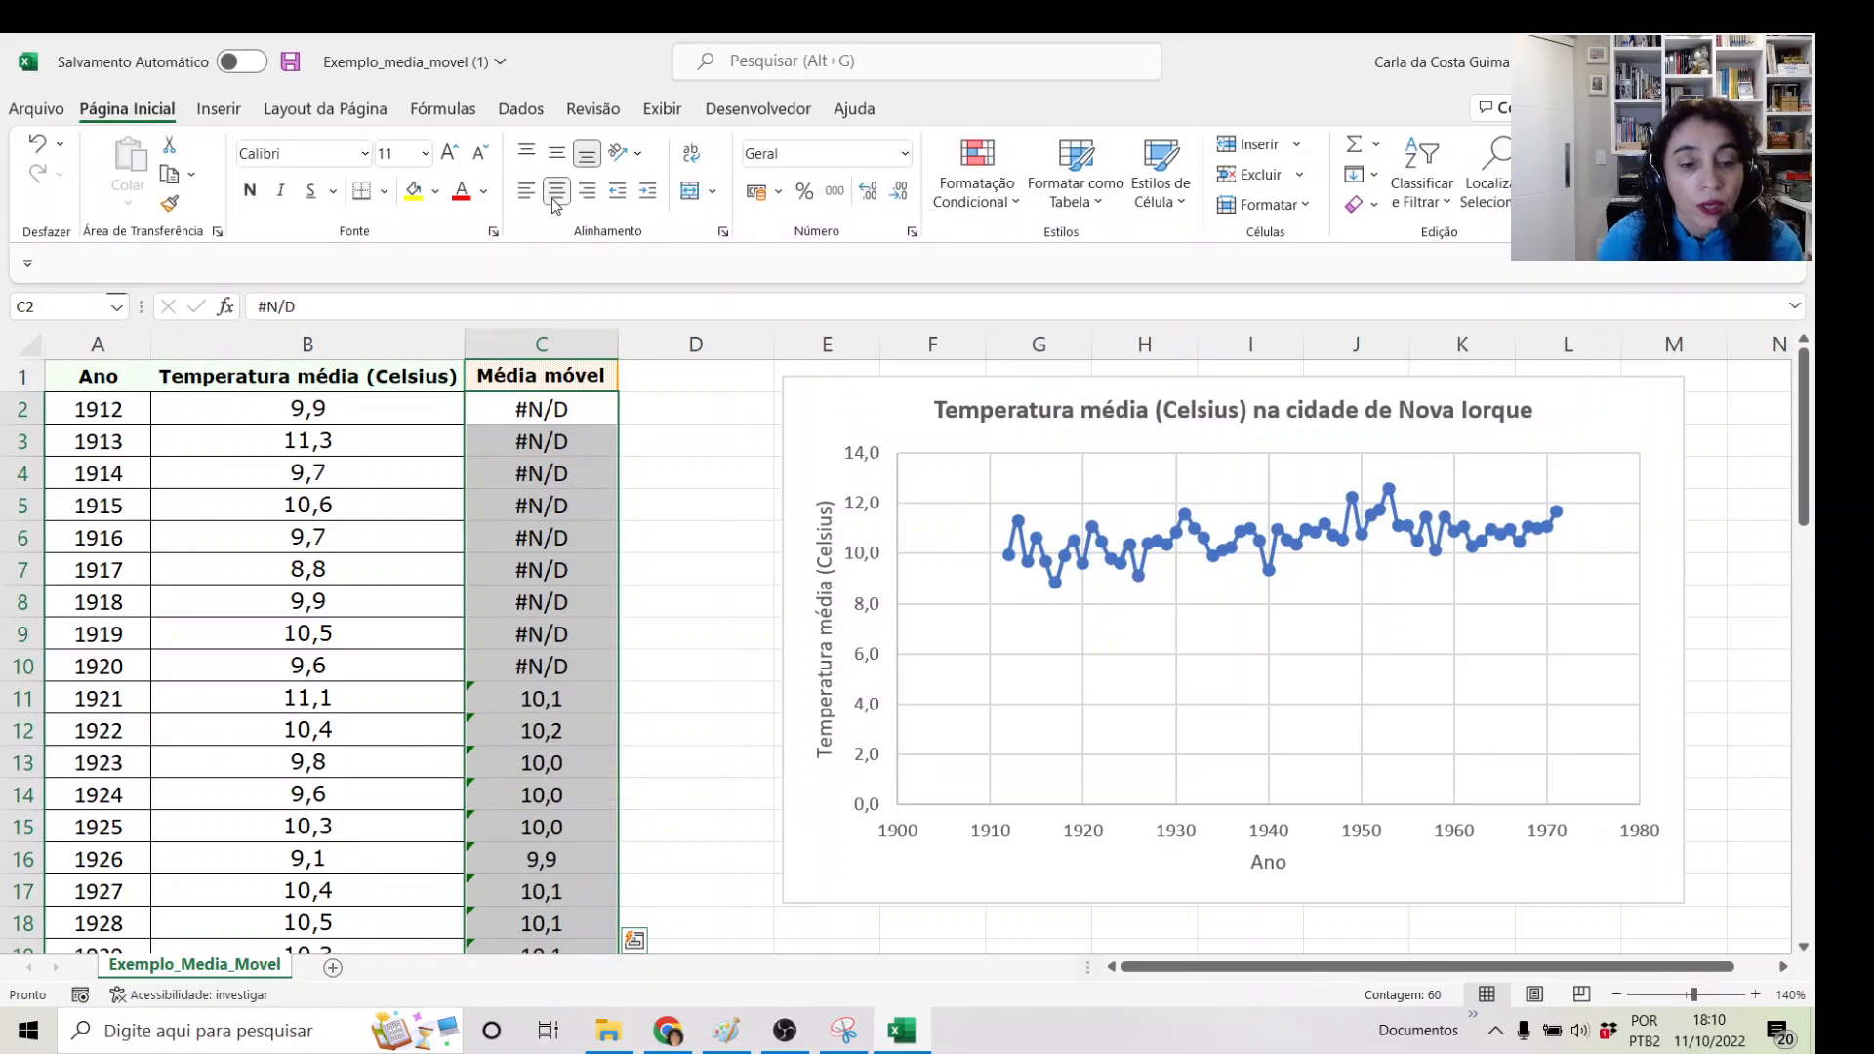
- Show the formula of C11 as text in D11 with =FÓRMULATEXTO(C11)
{"action": "left_click", "coordinate": [560, 701]}
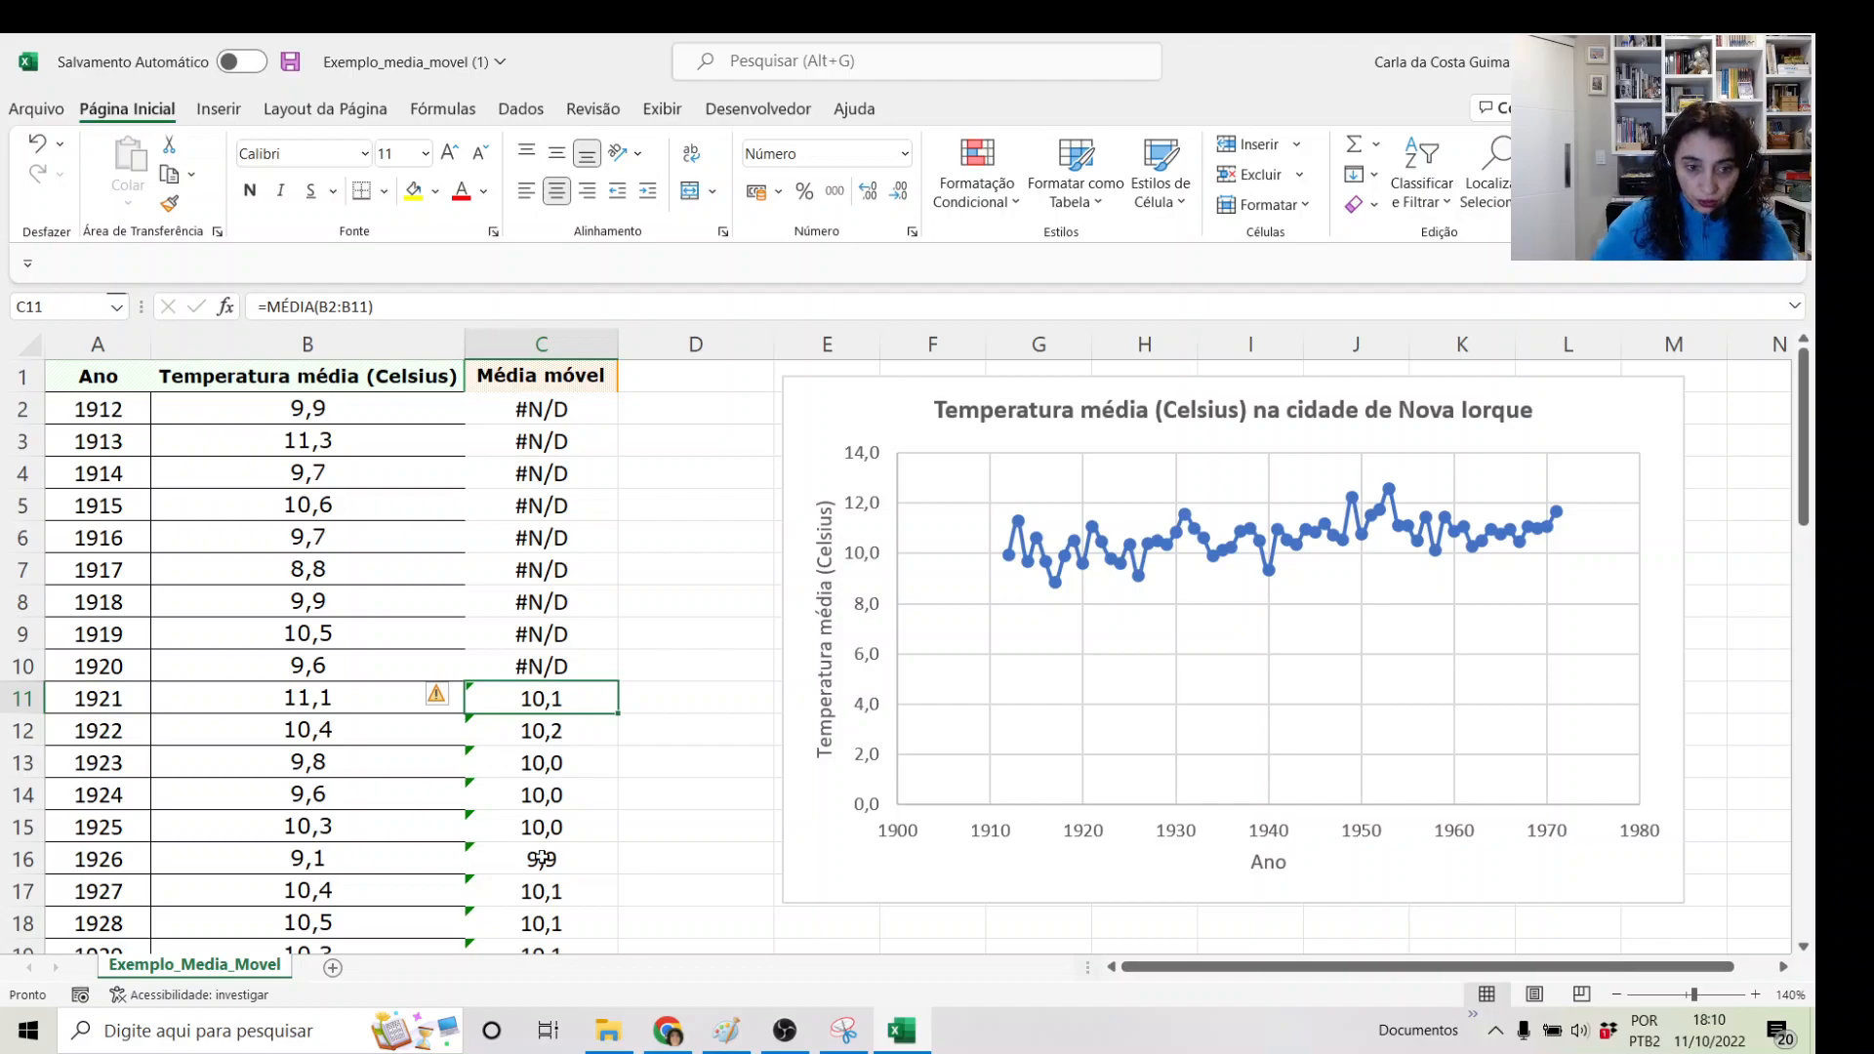
{"action": "key", "text": "Right"}
{"action": "type", "text": "="}
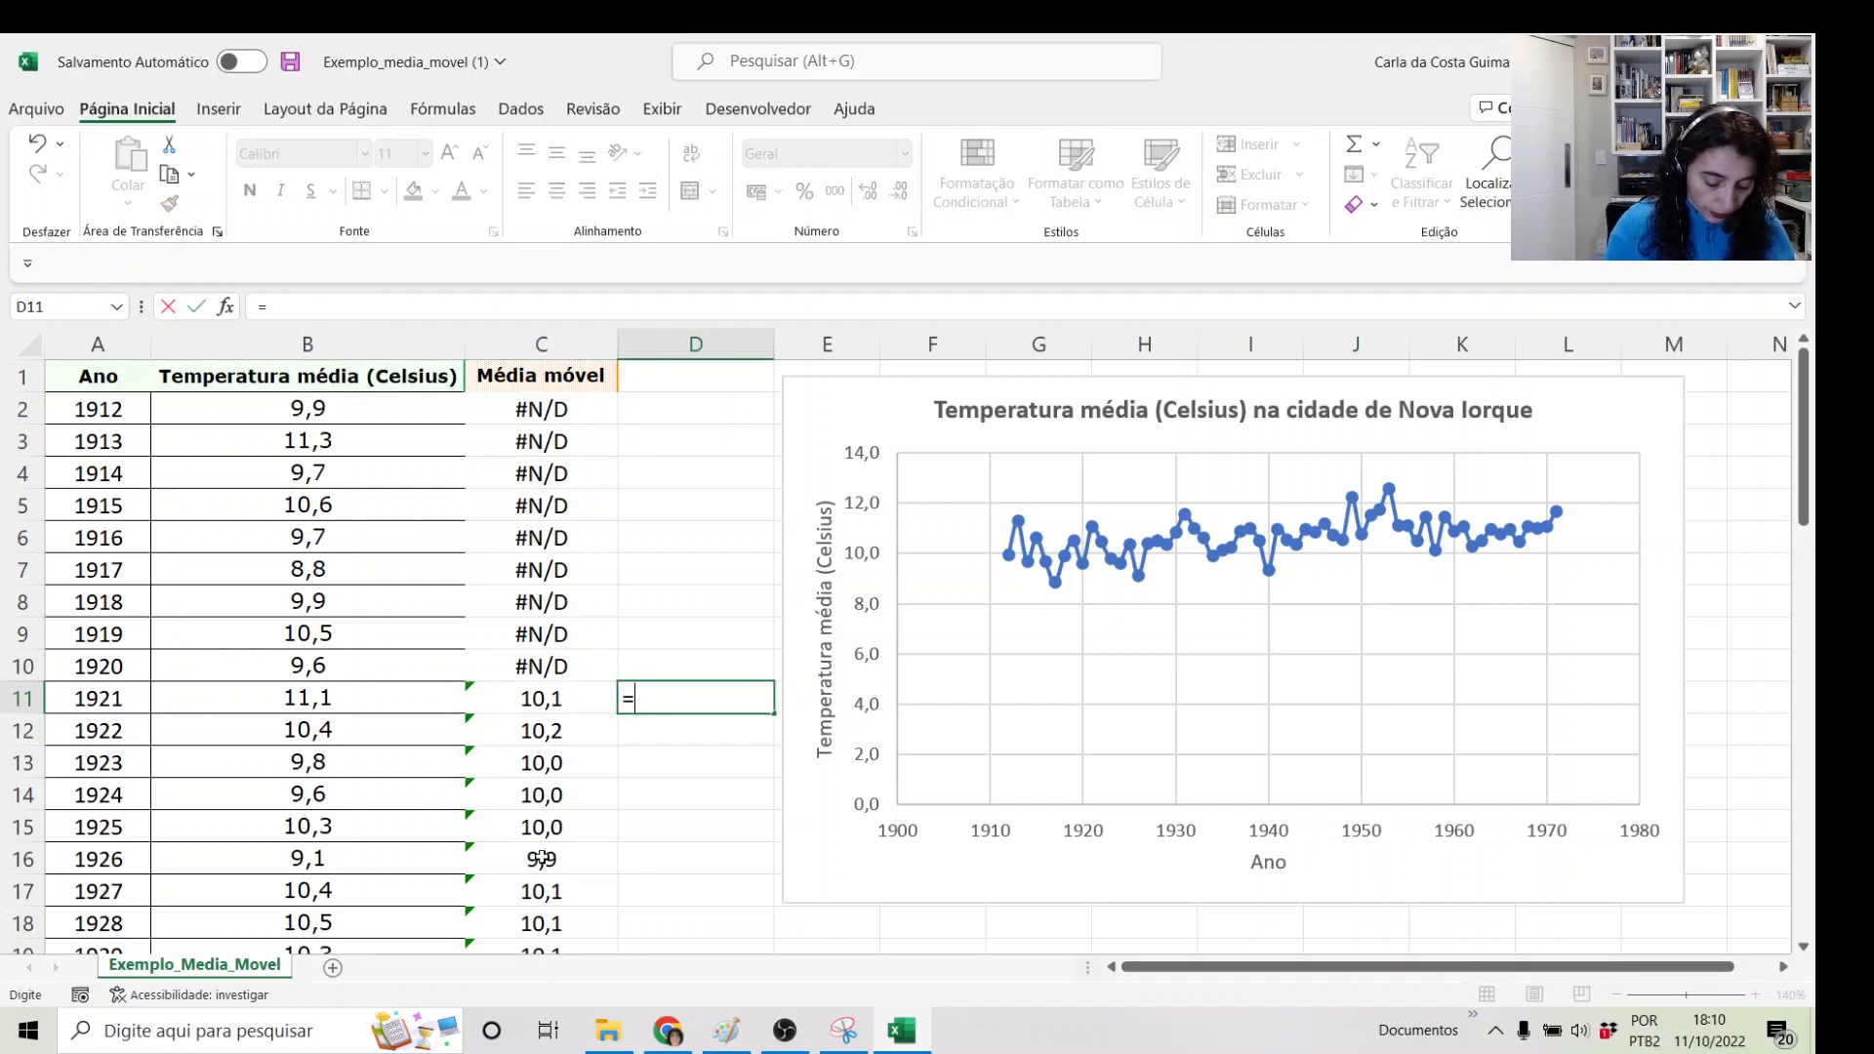
{"action": "type", "text": "f´poór"}
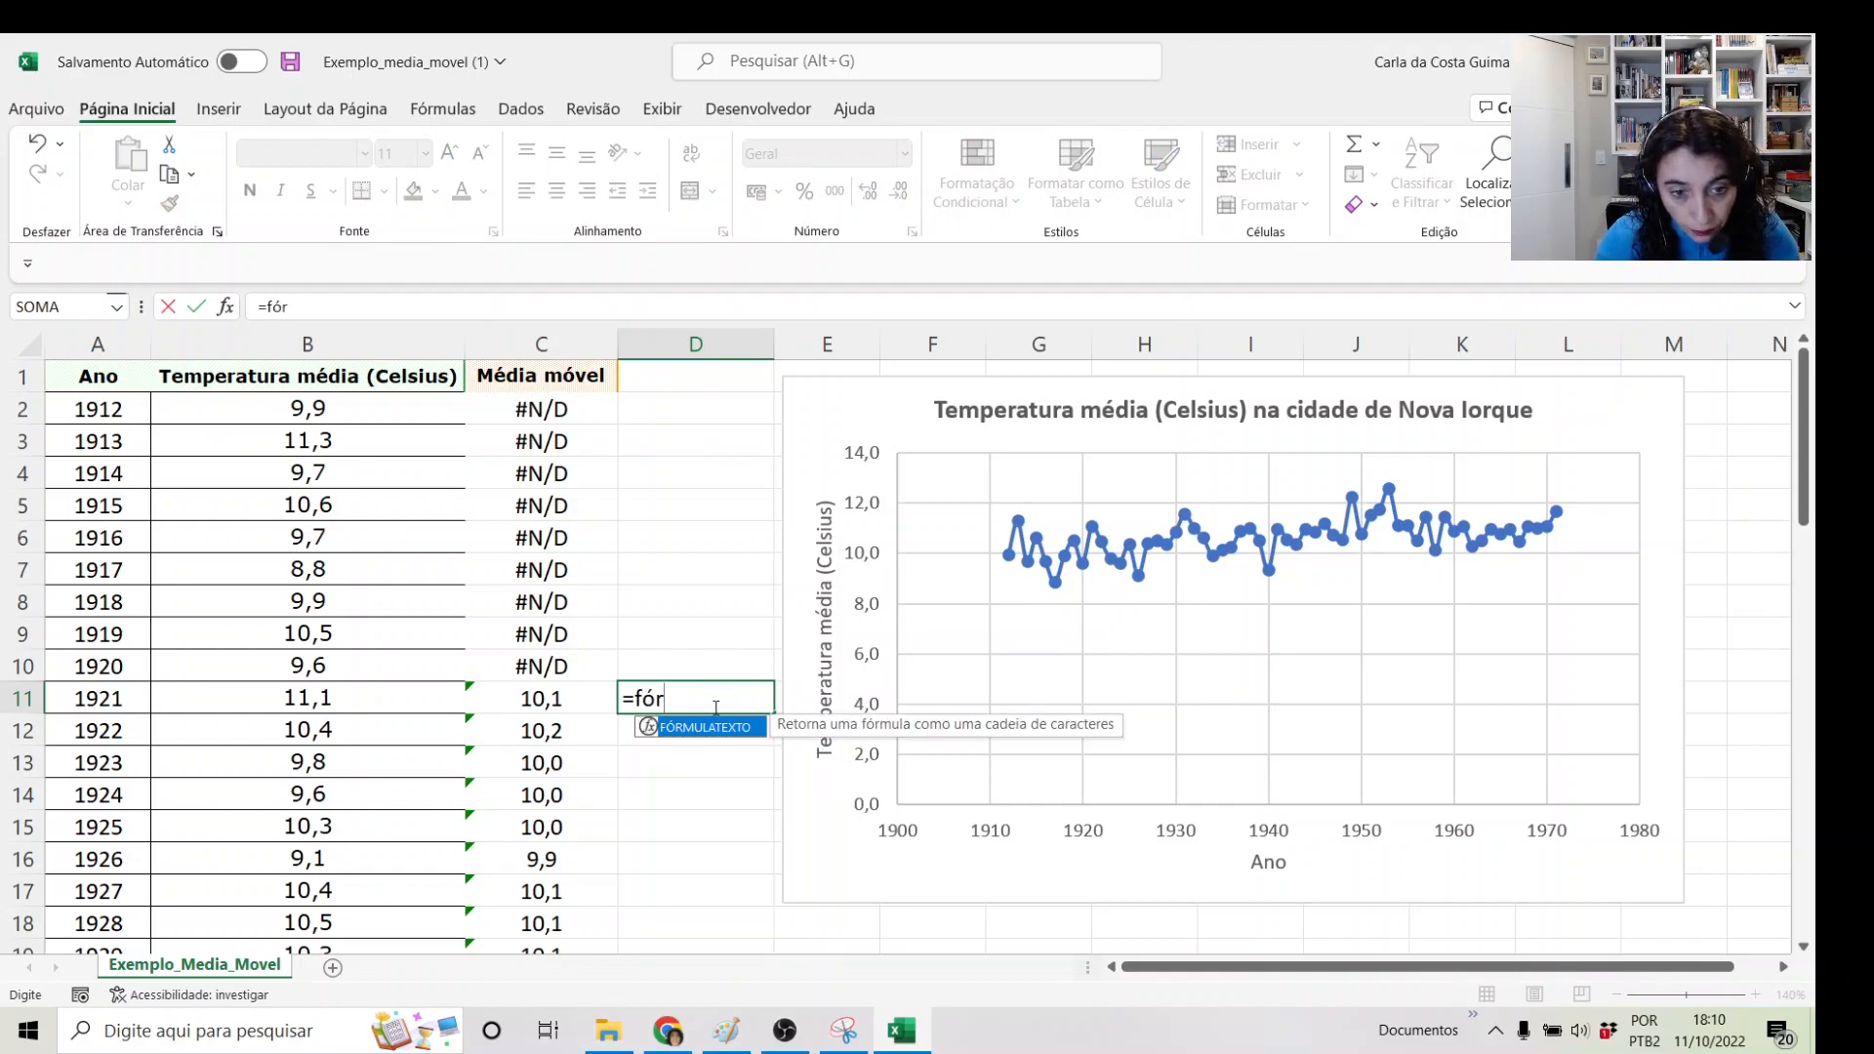
{"action": "double_click", "coordinate": [716, 730]}
{"action": "left_click", "coordinate": [540, 699]}
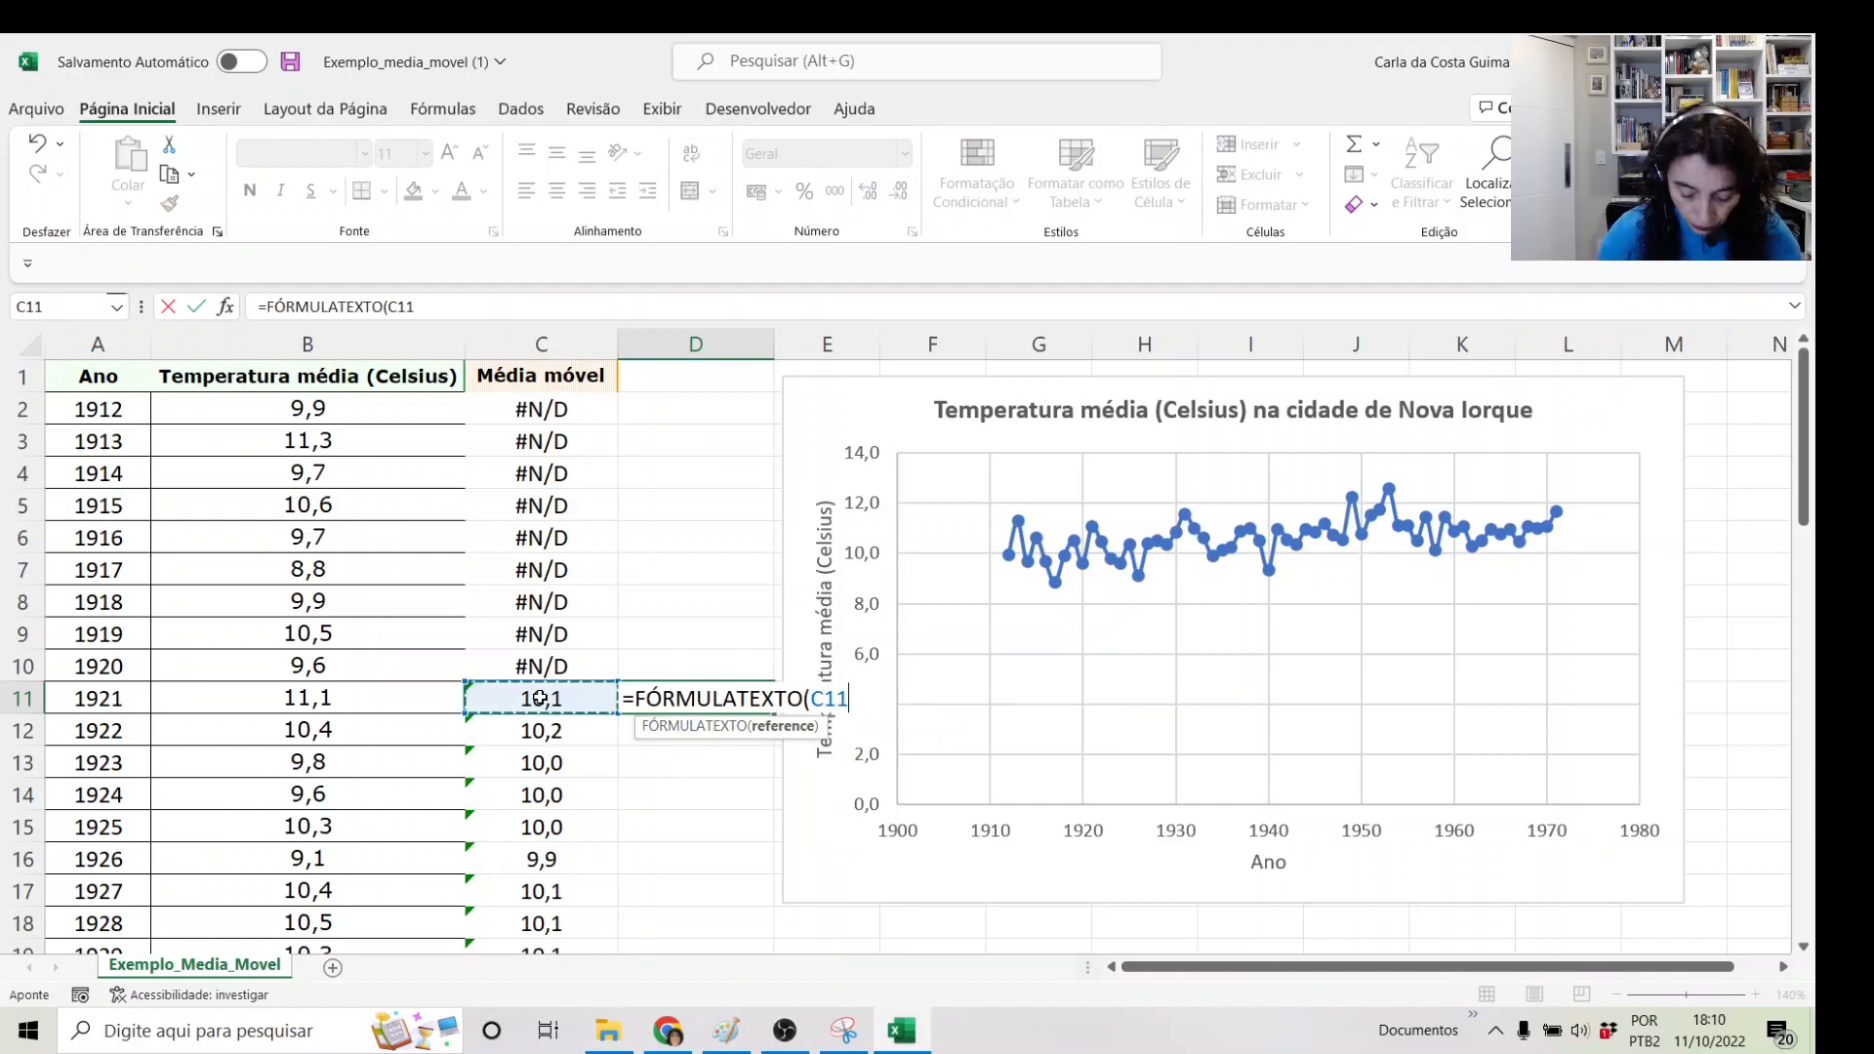
{"action": "key", "text": "Return"}
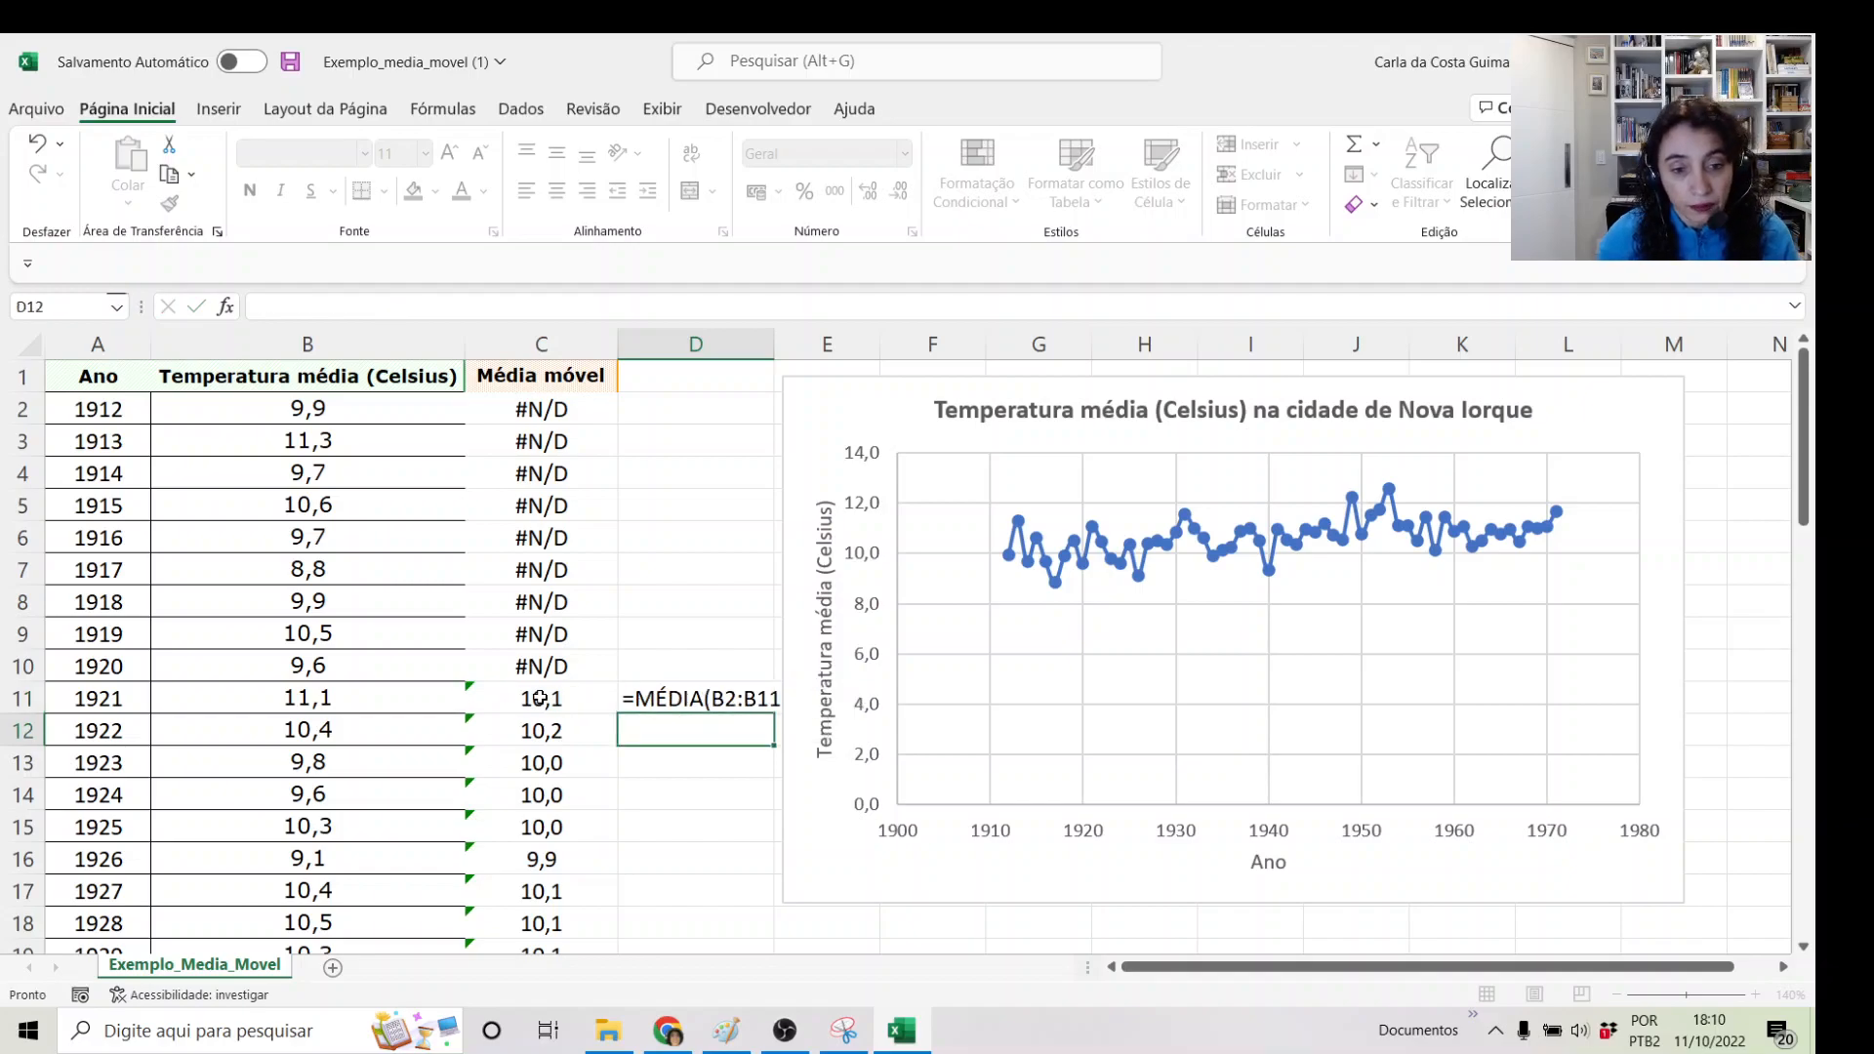
- Move the chart slightly to the right so that it clears the formula text in D11
{"action": "left_click_drag", "start_coordinate": [807, 371], "coordinate": [852, 363]}
{"action": "left_click", "coordinate": [678, 703]}
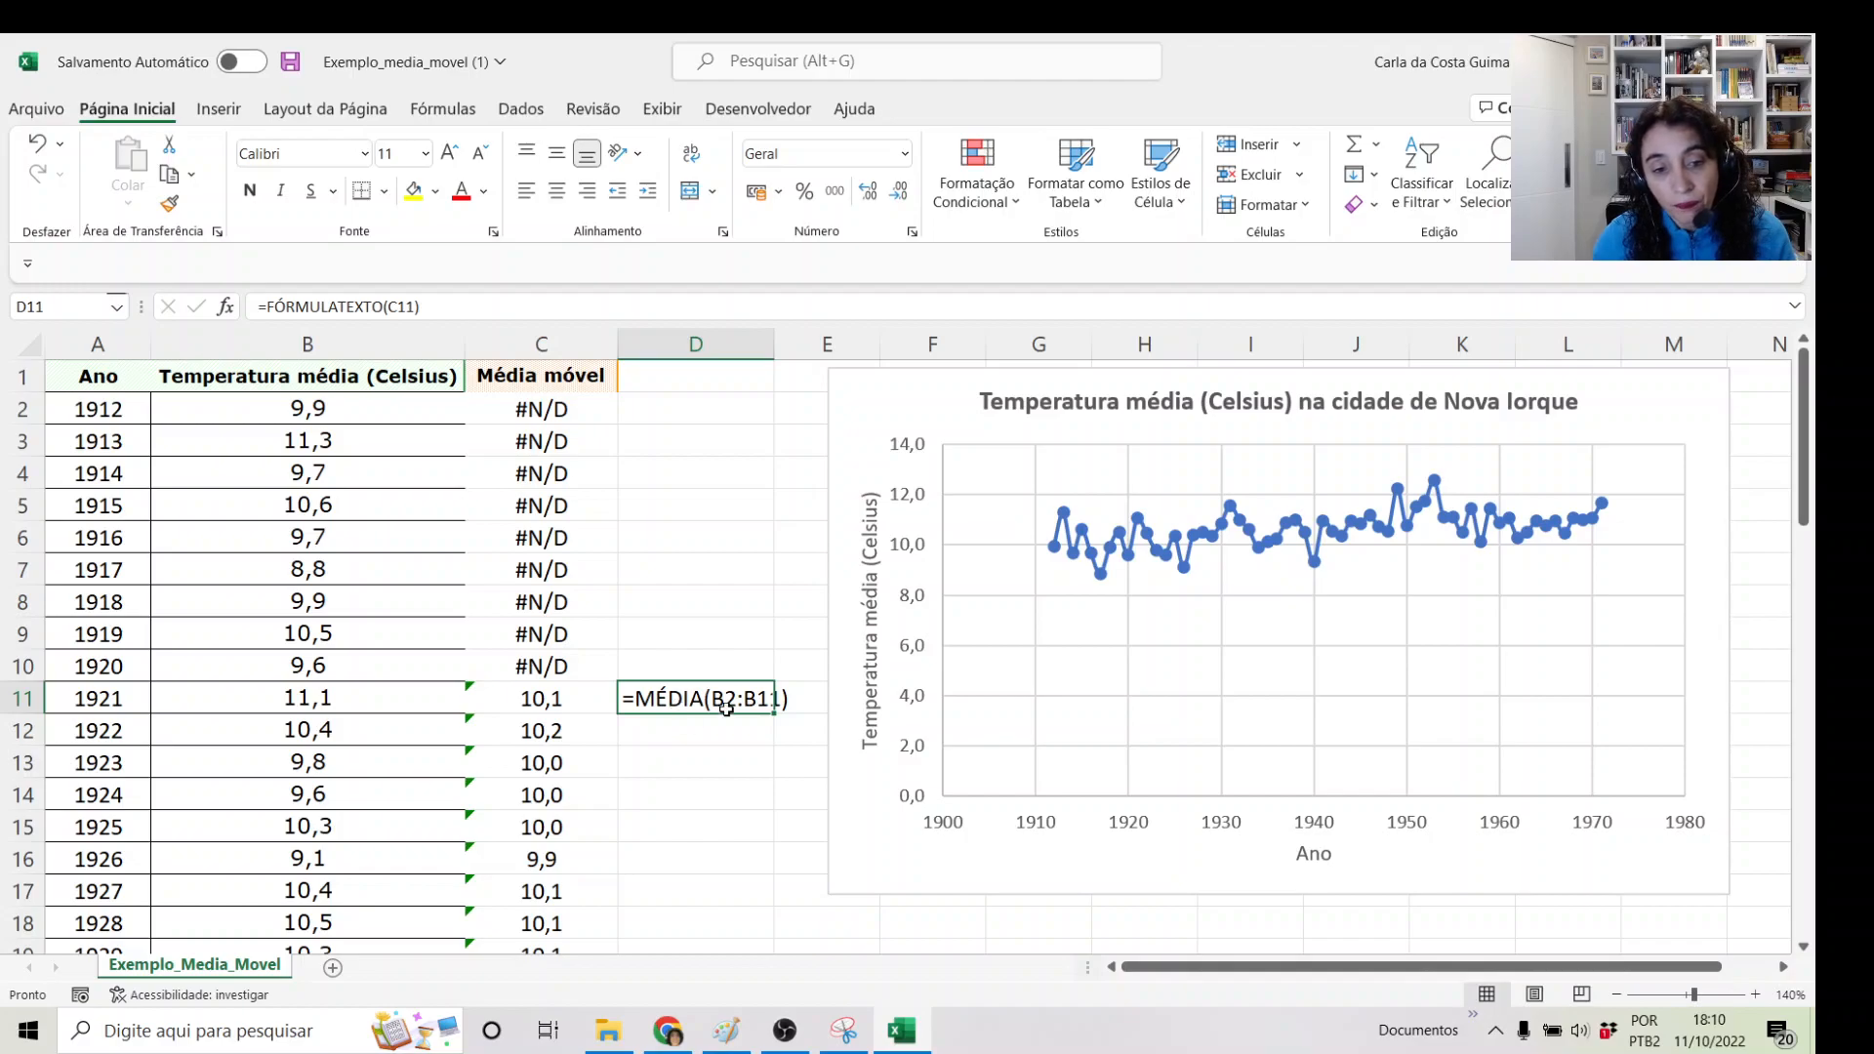
{"action": "left_click", "coordinate": [712, 758]}
- Examine which temperature cells the average formula in C11 covers, leaving the formula as it is
{"action": "left_click", "coordinate": [541, 701]}
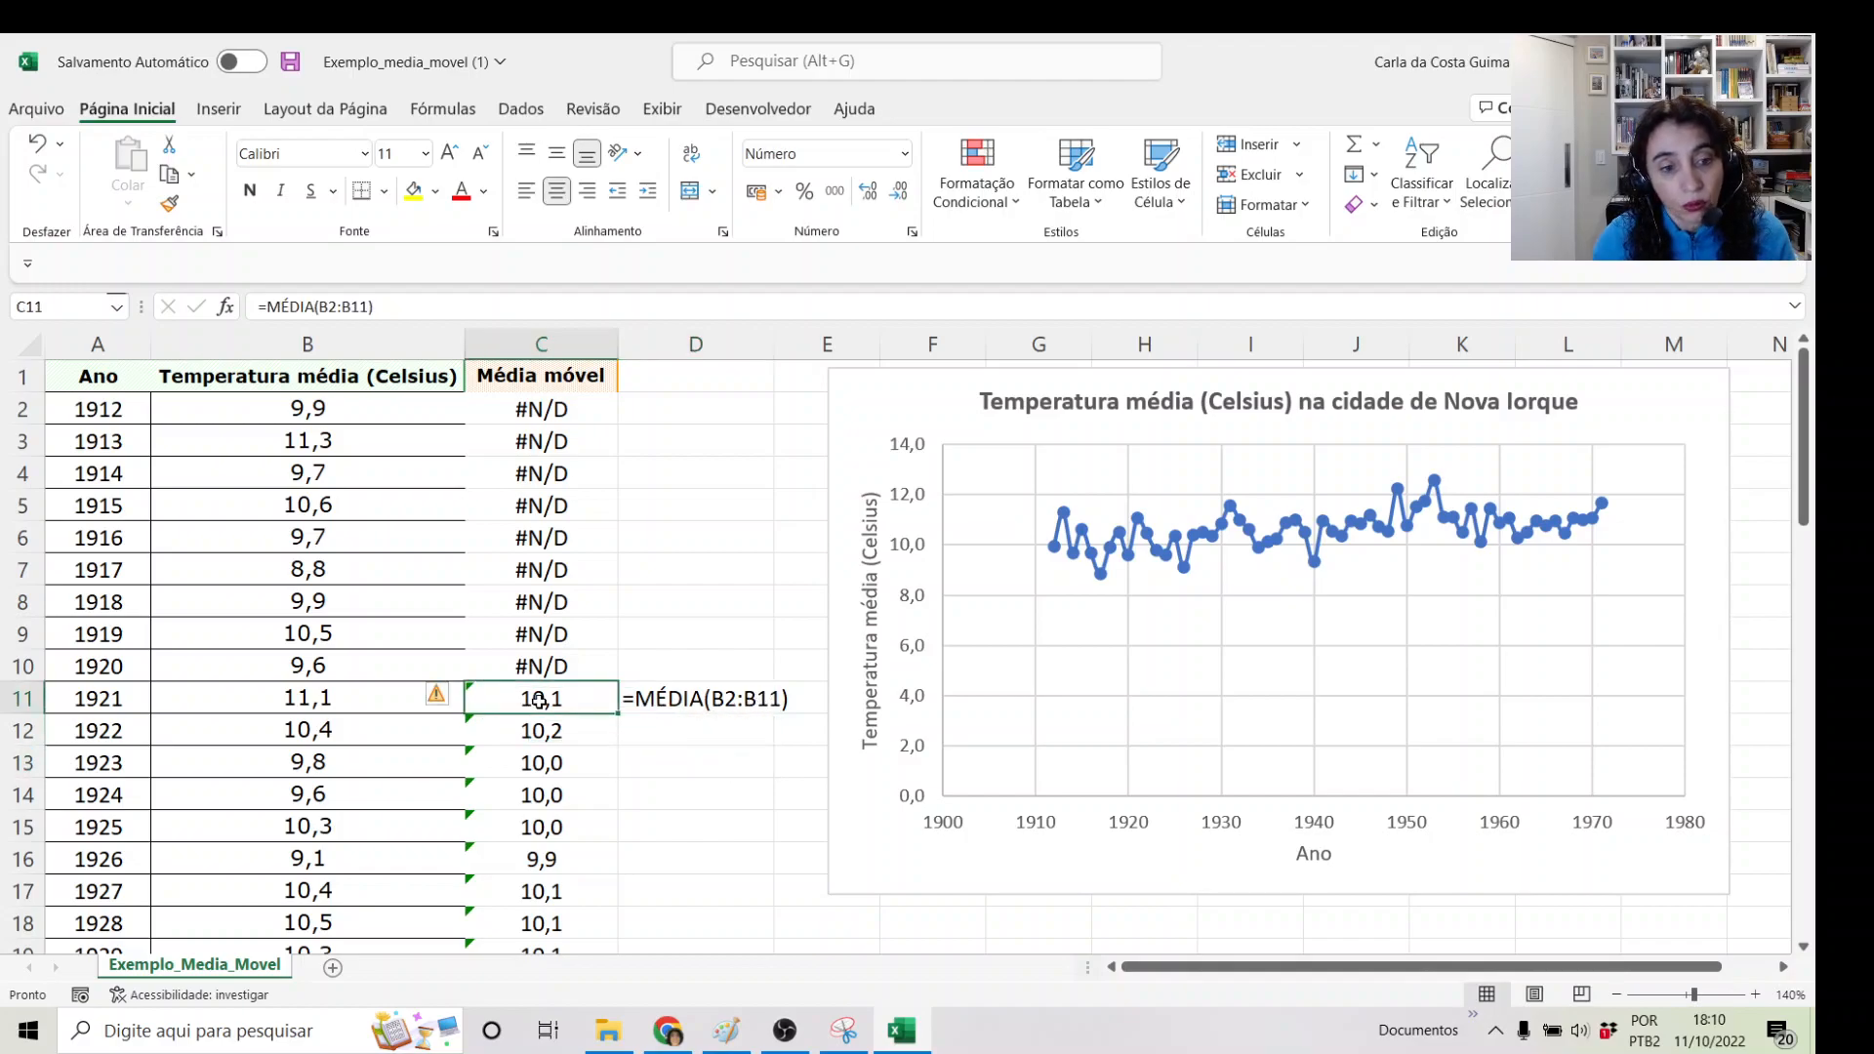
{"action": "left_click", "coordinate": [340, 306]}
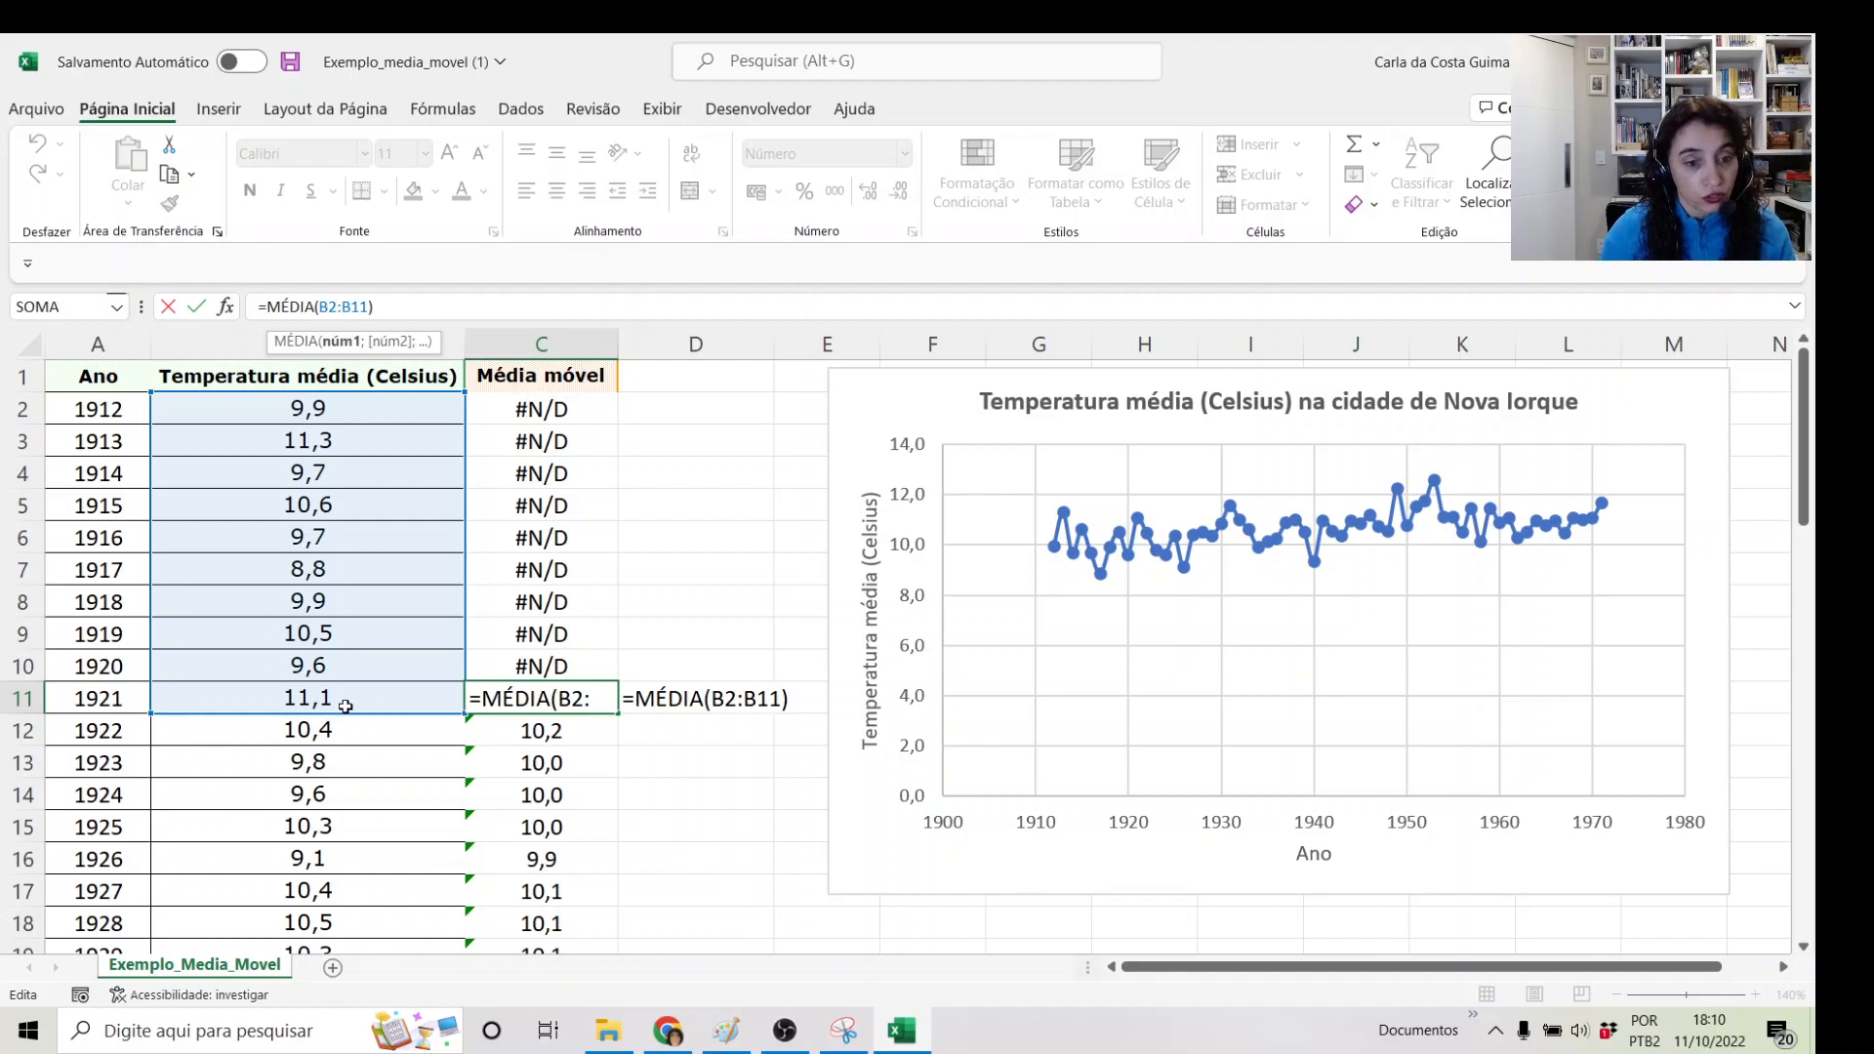
{"action": "key", "text": "Return"}
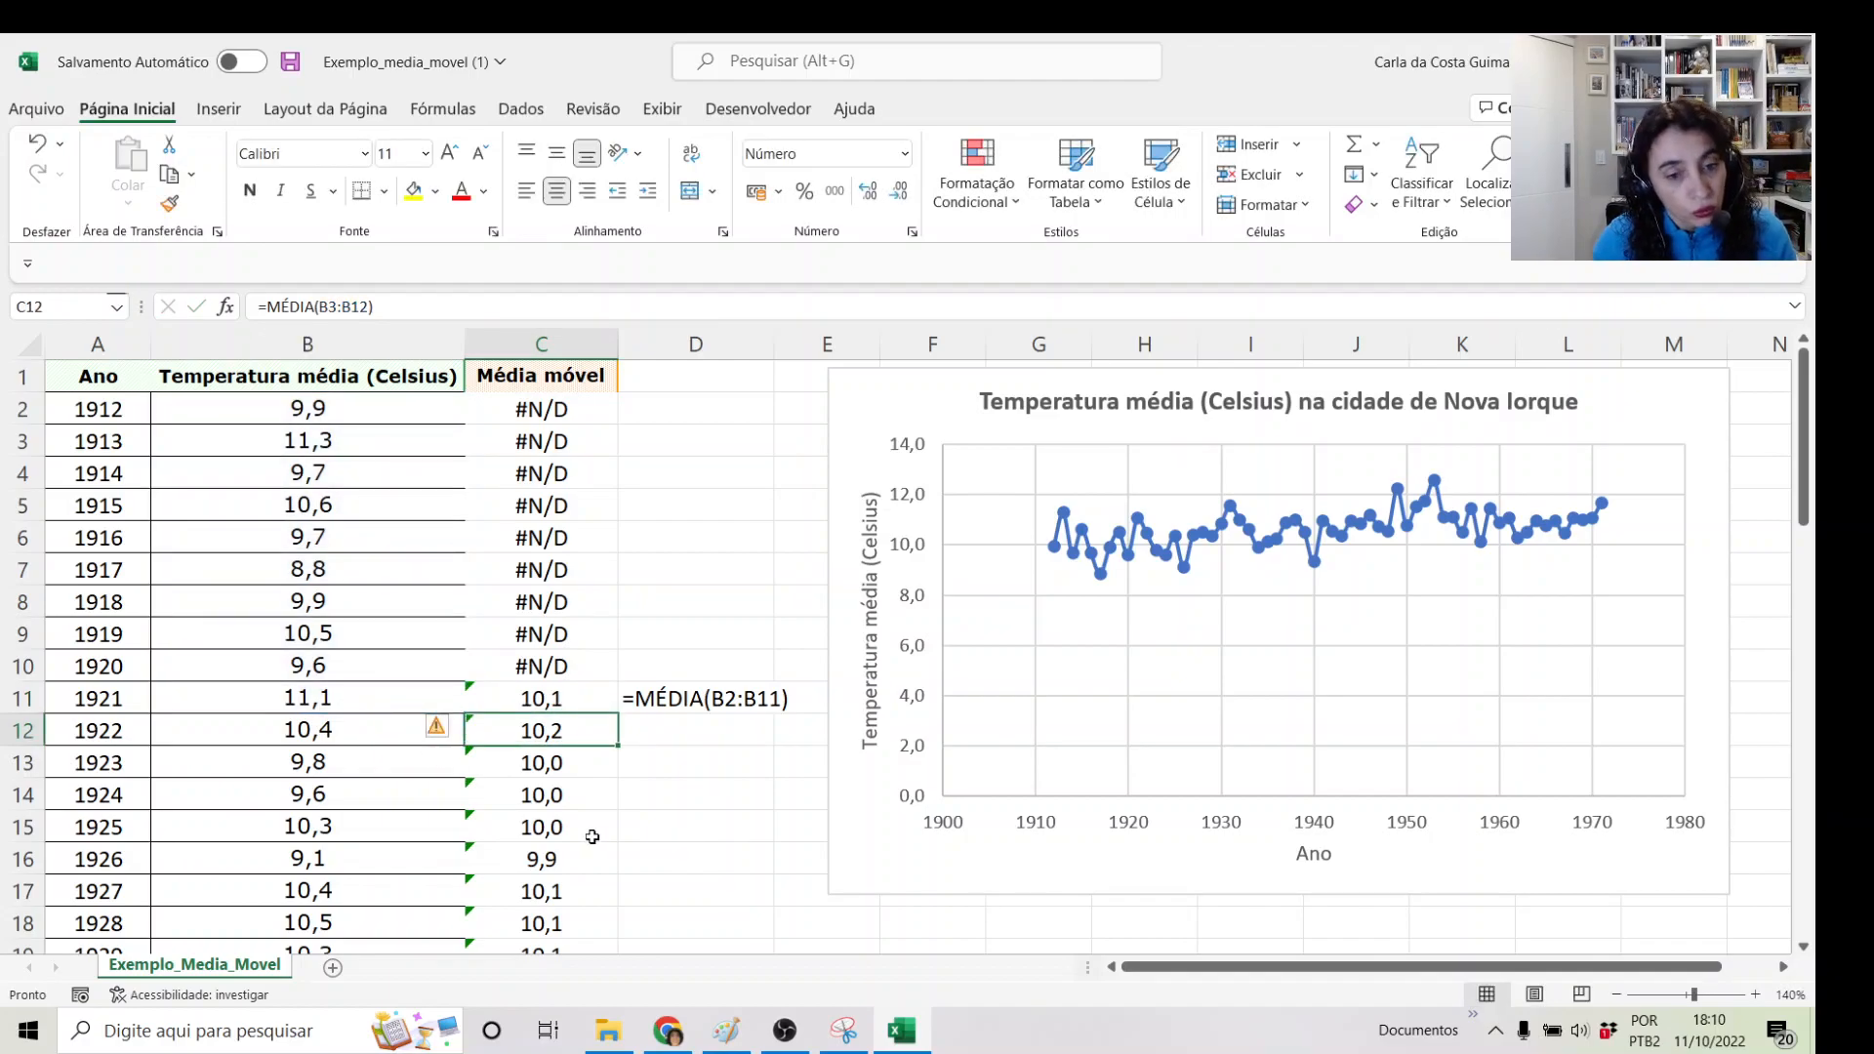
- Start a new series in the temperature chart, named from C1, with A1:A61 as its X values
{"action": "right_click", "coordinate": [1193, 632]}
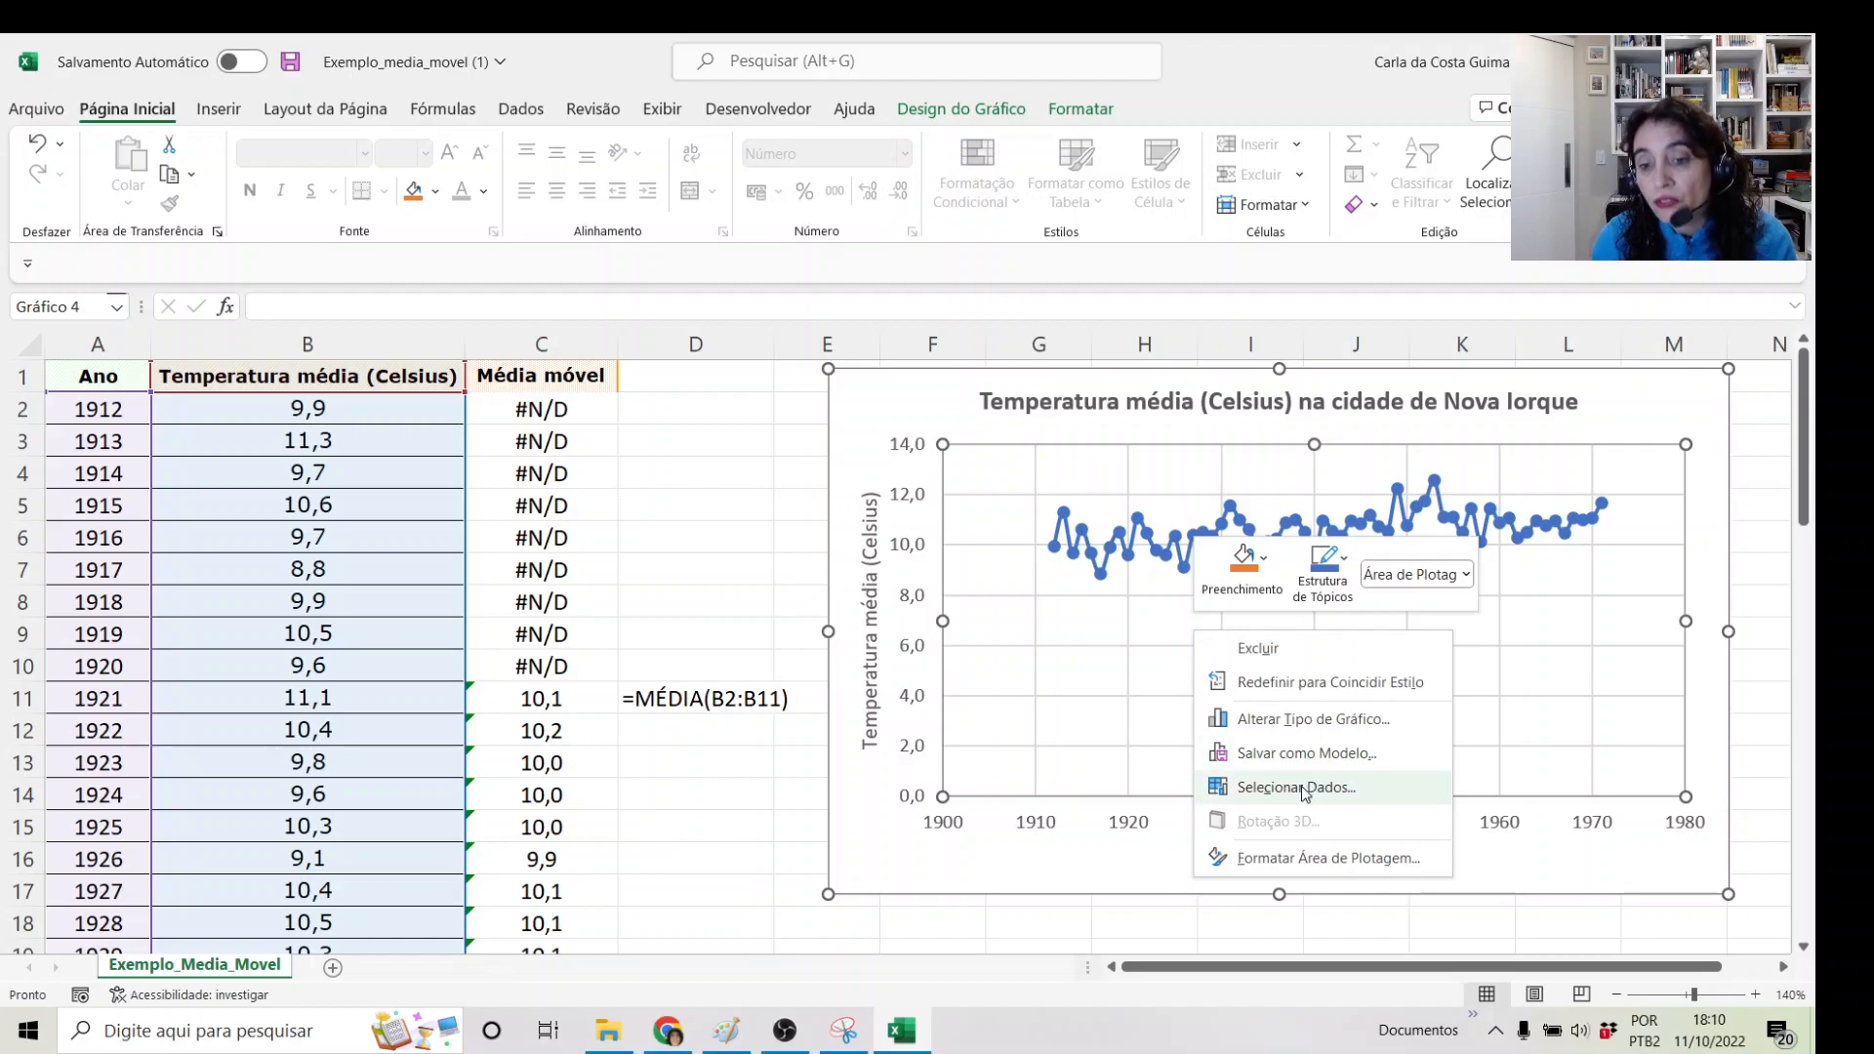
{"action": "left_click", "coordinate": [1319, 789]}
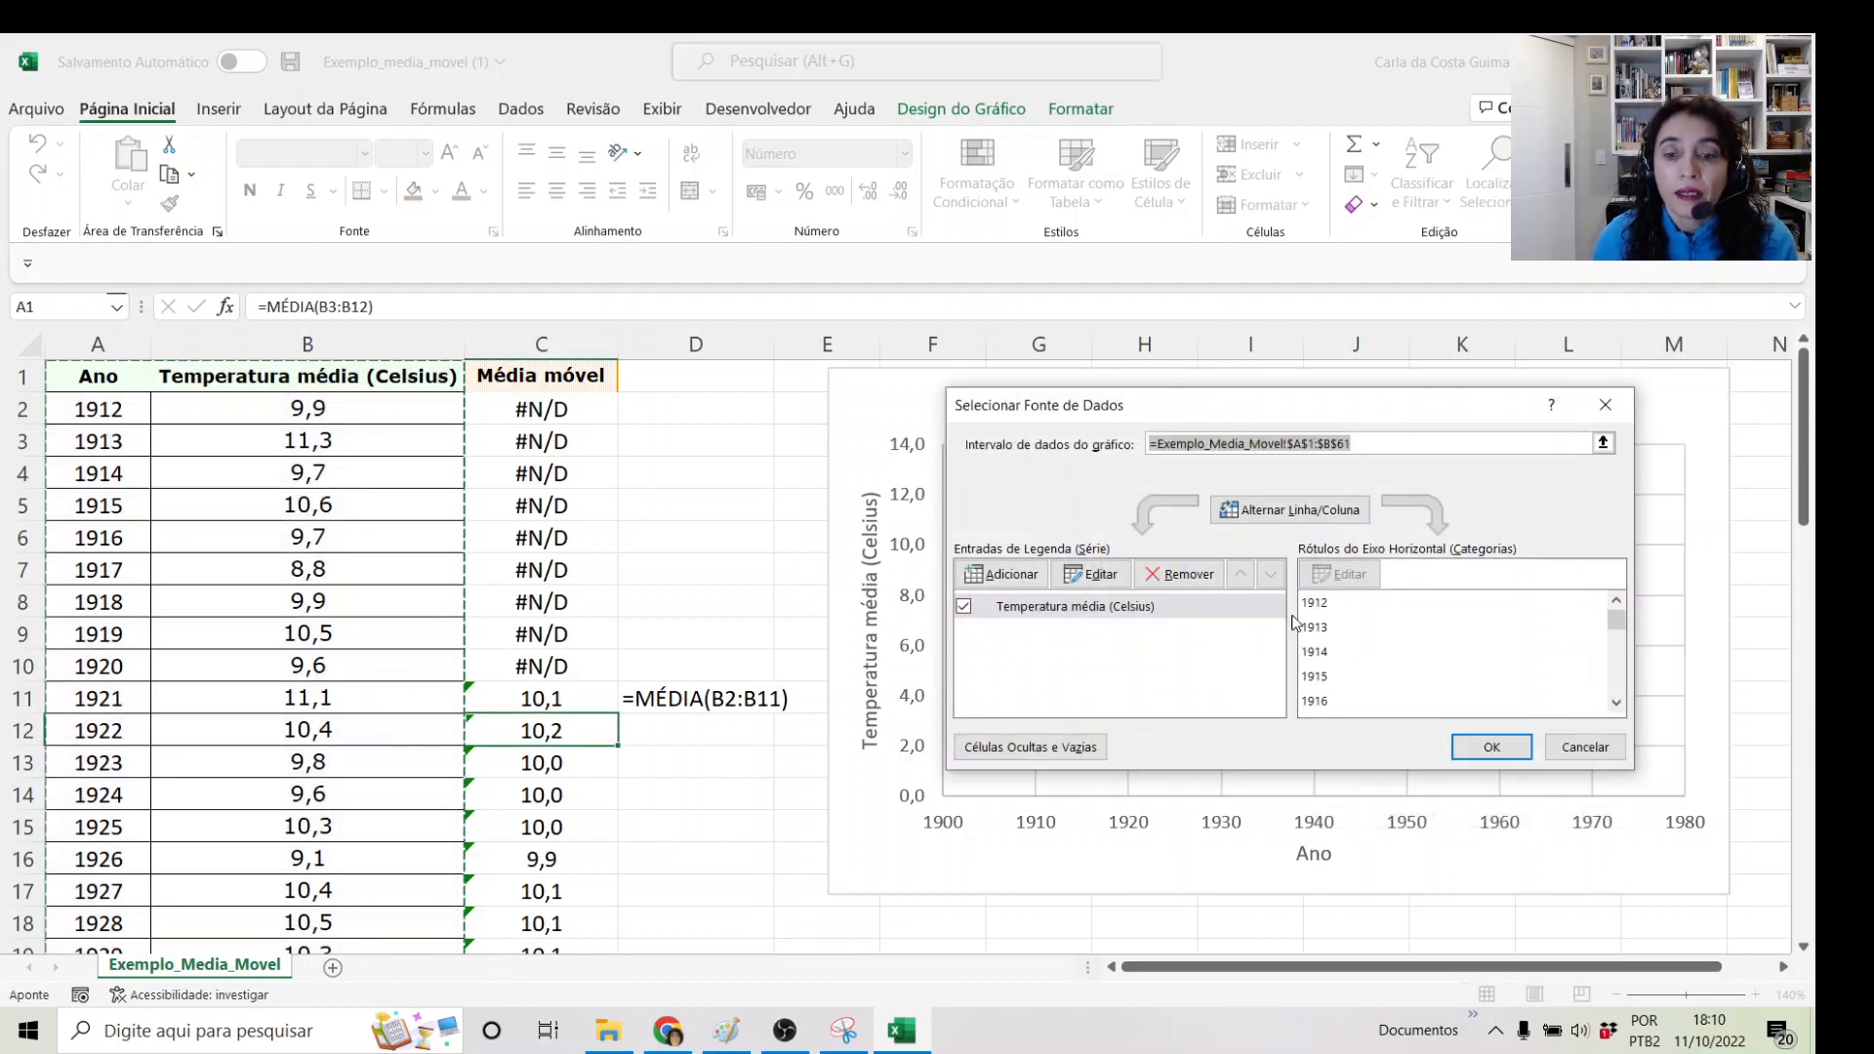
{"action": "left_click", "coordinate": [1031, 576]}
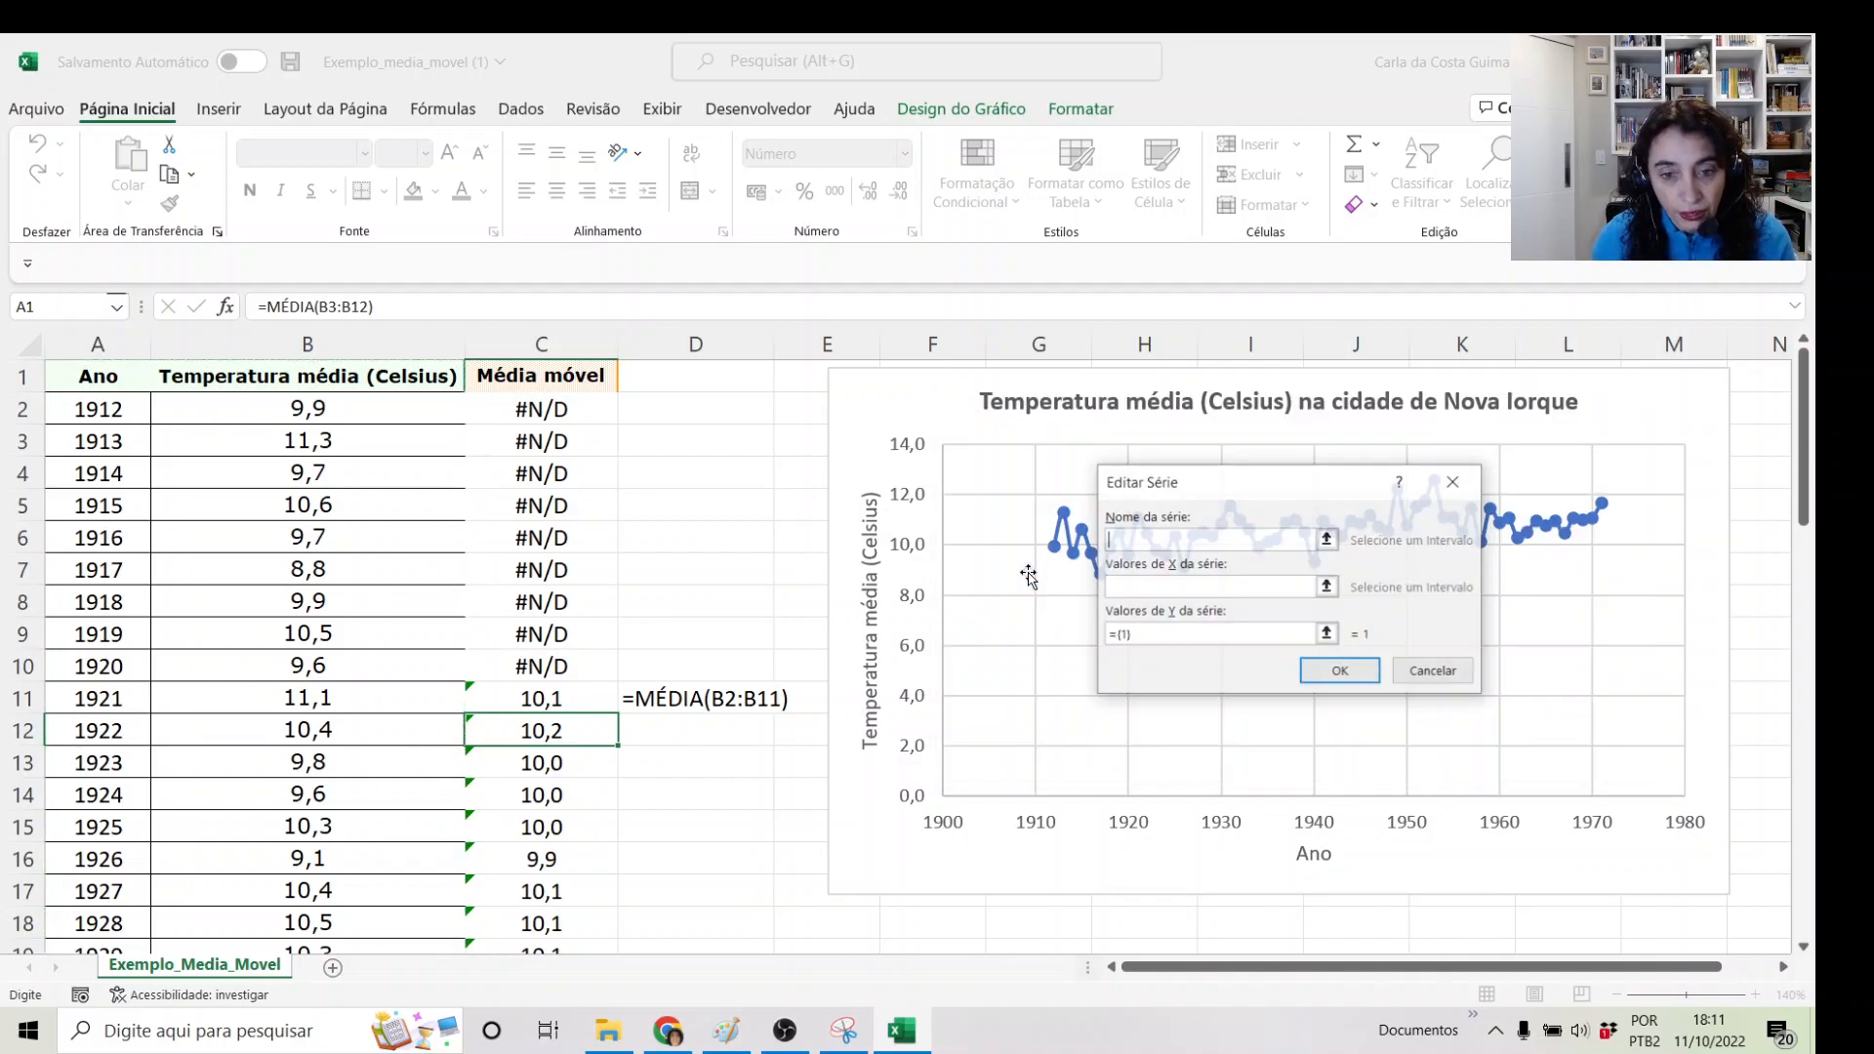
{"action": "left_click", "coordinate": [545, 373]}
{"action": "left_click", "coordinate": [1177, 584]}
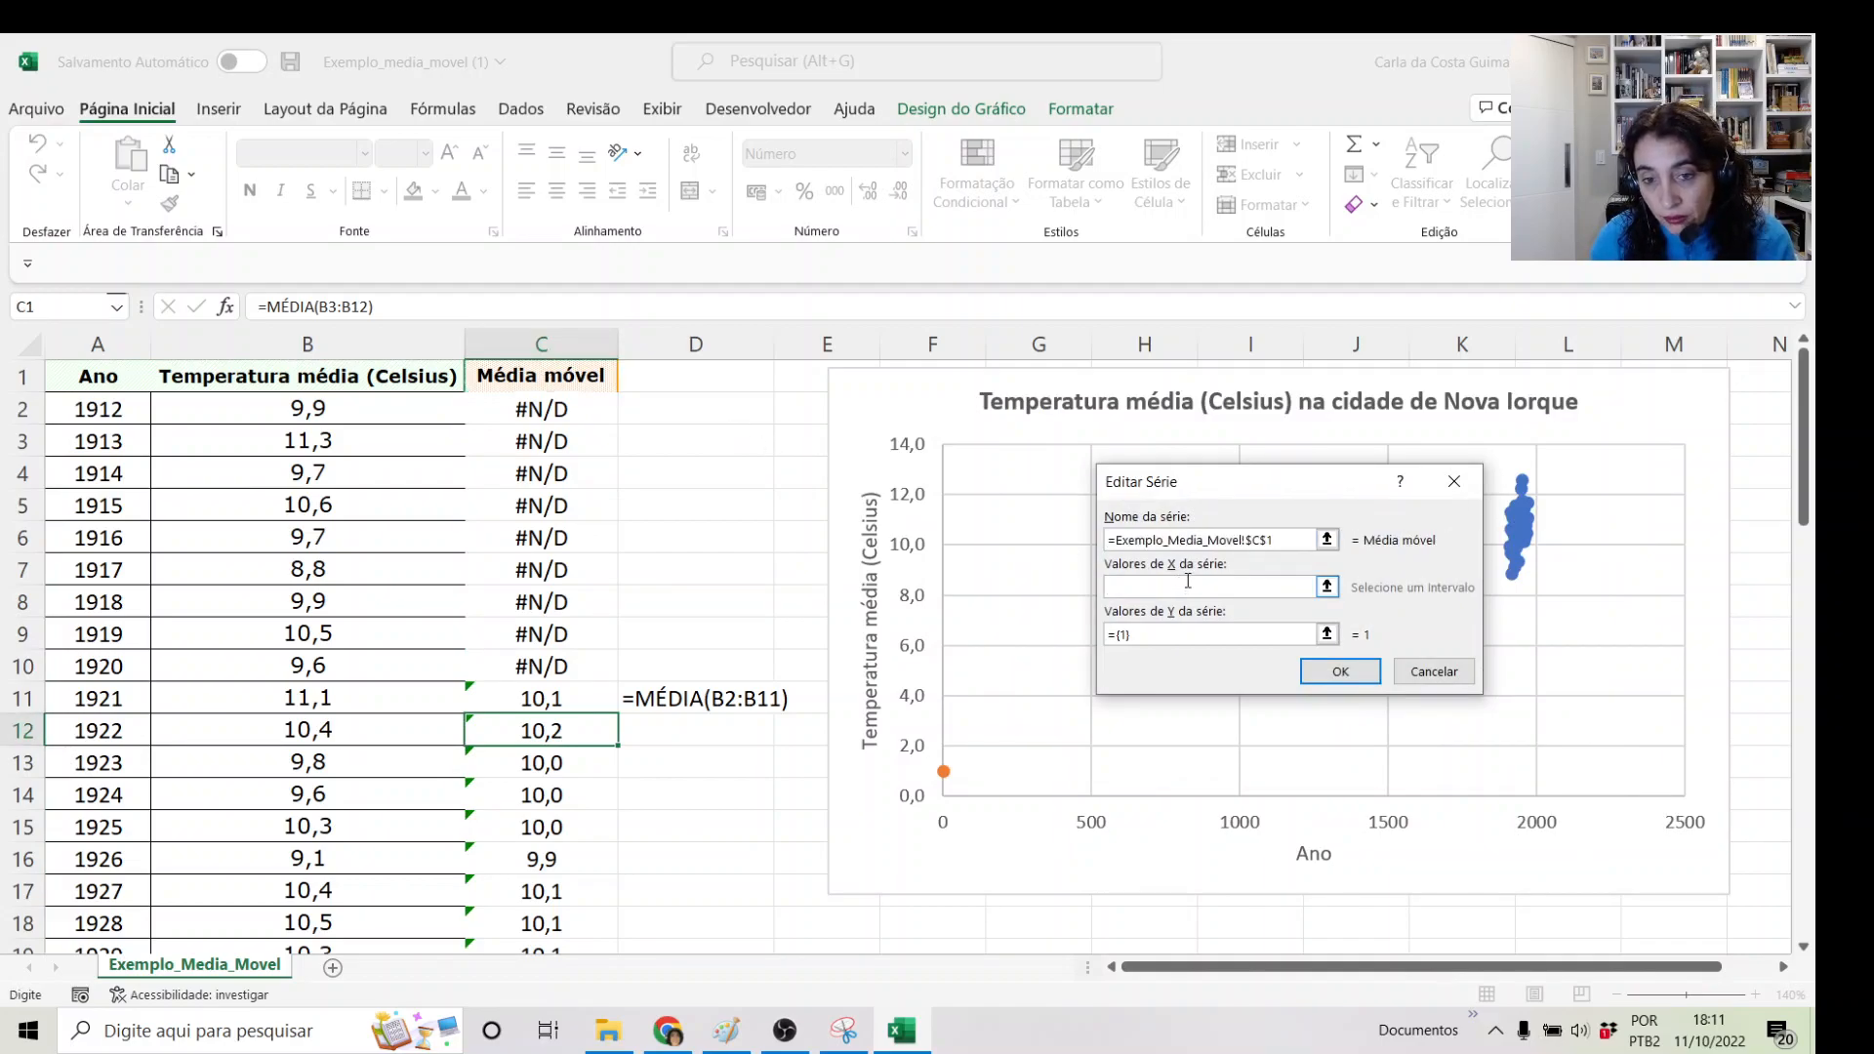
{"action": "left_click_drag", "start_coordinate": [136, 379], "coordinate": [121, 905]}
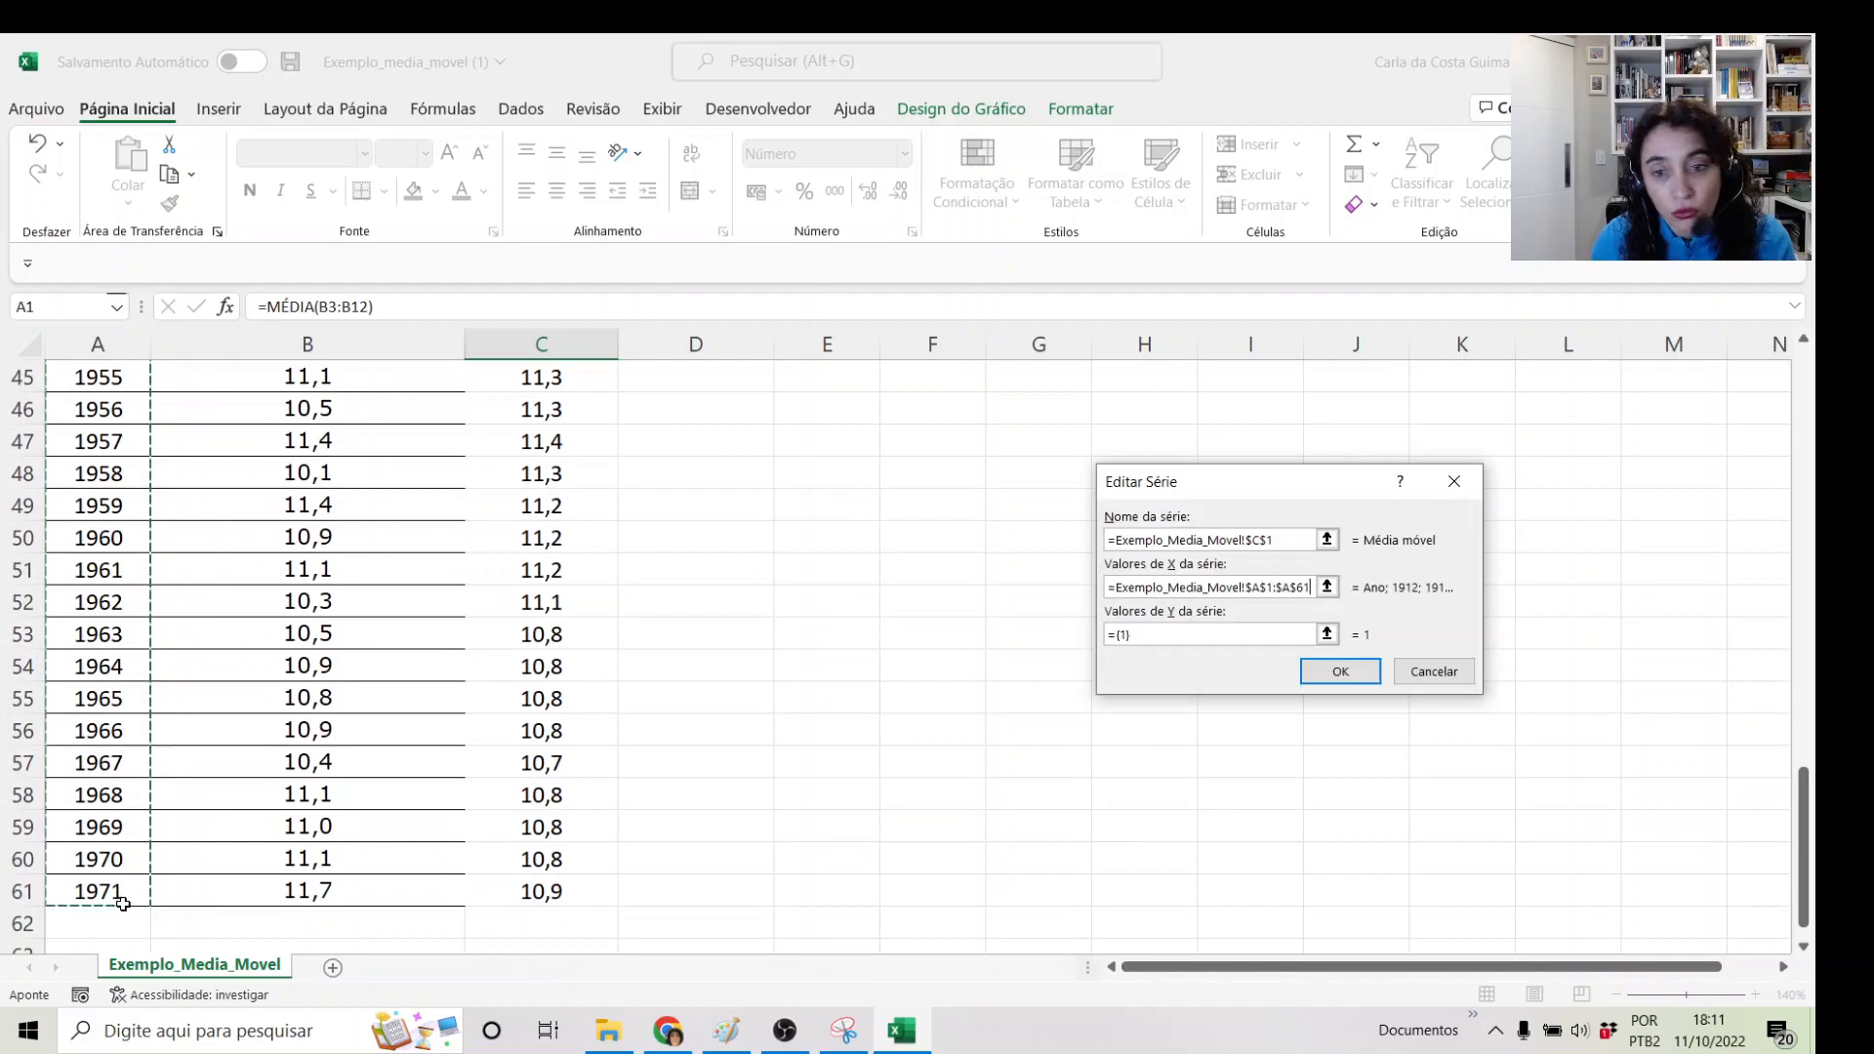
- Replace the new series' default Y values with the moving average range C2:C61
{"action": "left_click", "coordinate": [1135, 635]}
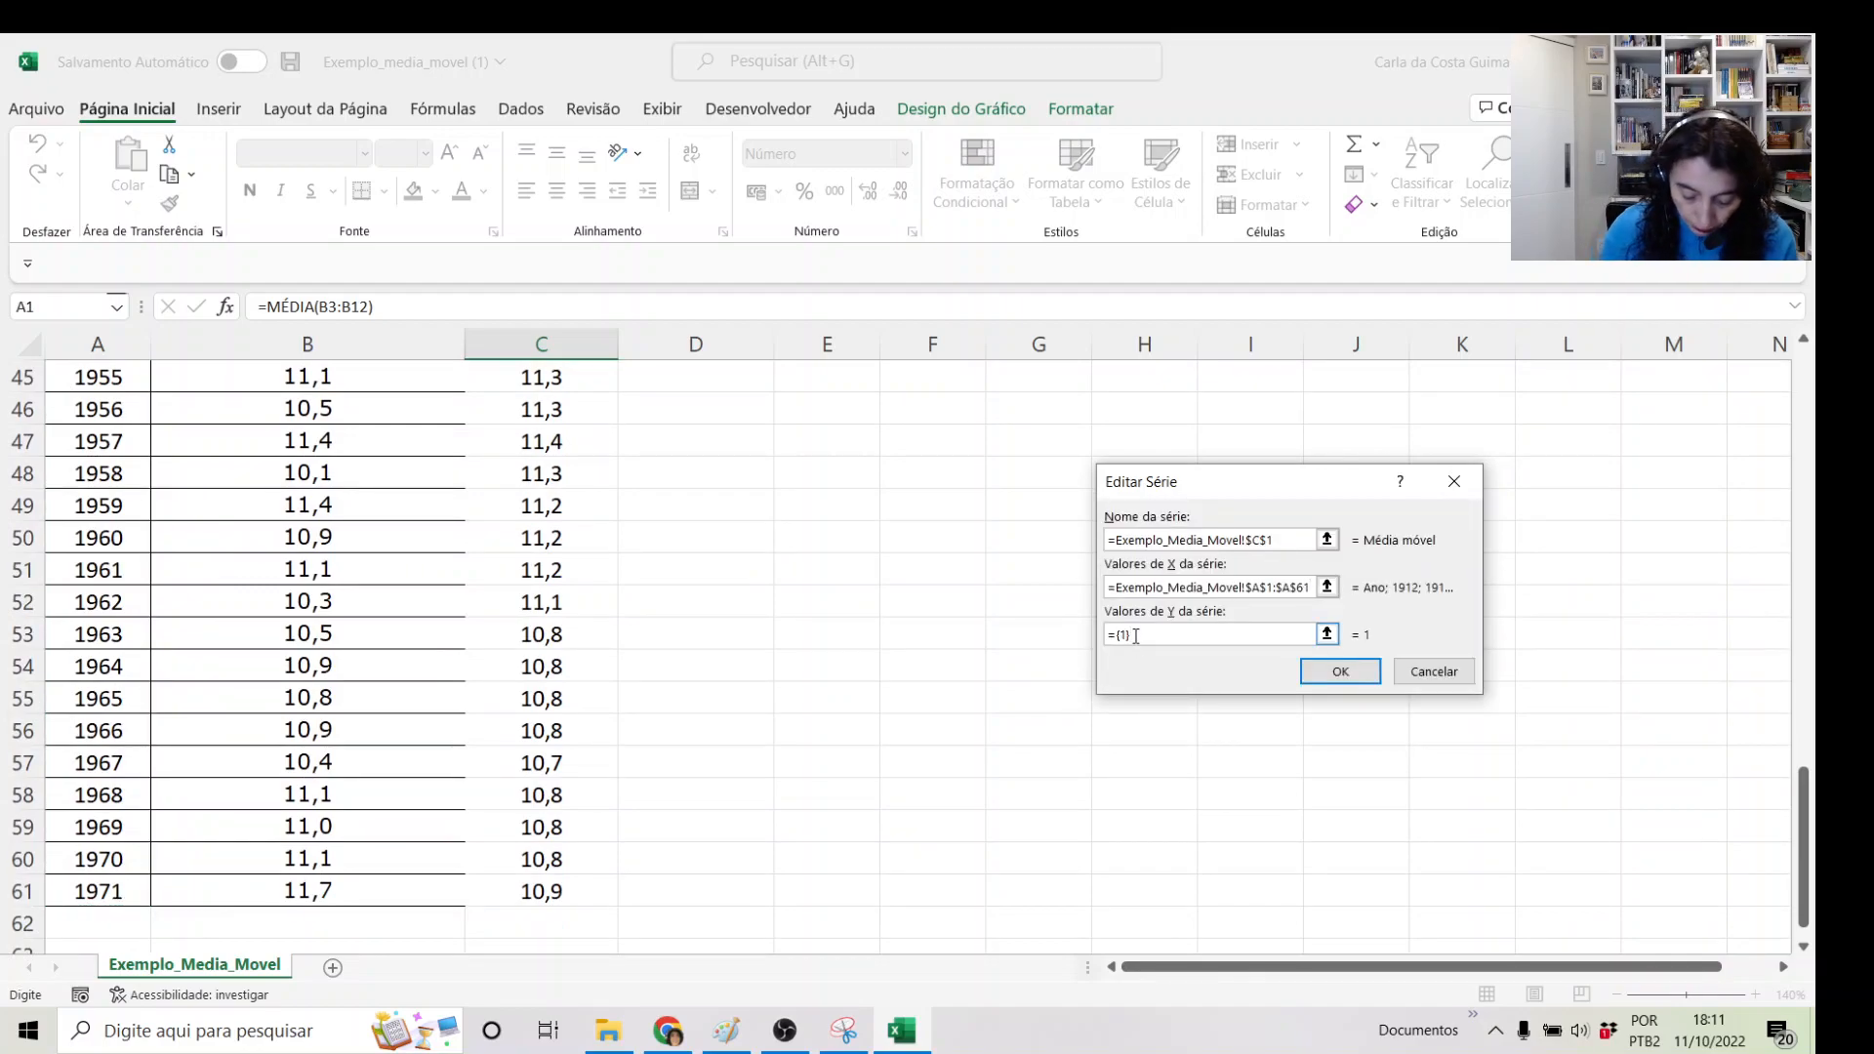
{"action": "key", "text": "BackSpace"}
{"action": "key", "text": "BackSpace"}
{"action": "key", "text": "BackSpace"}
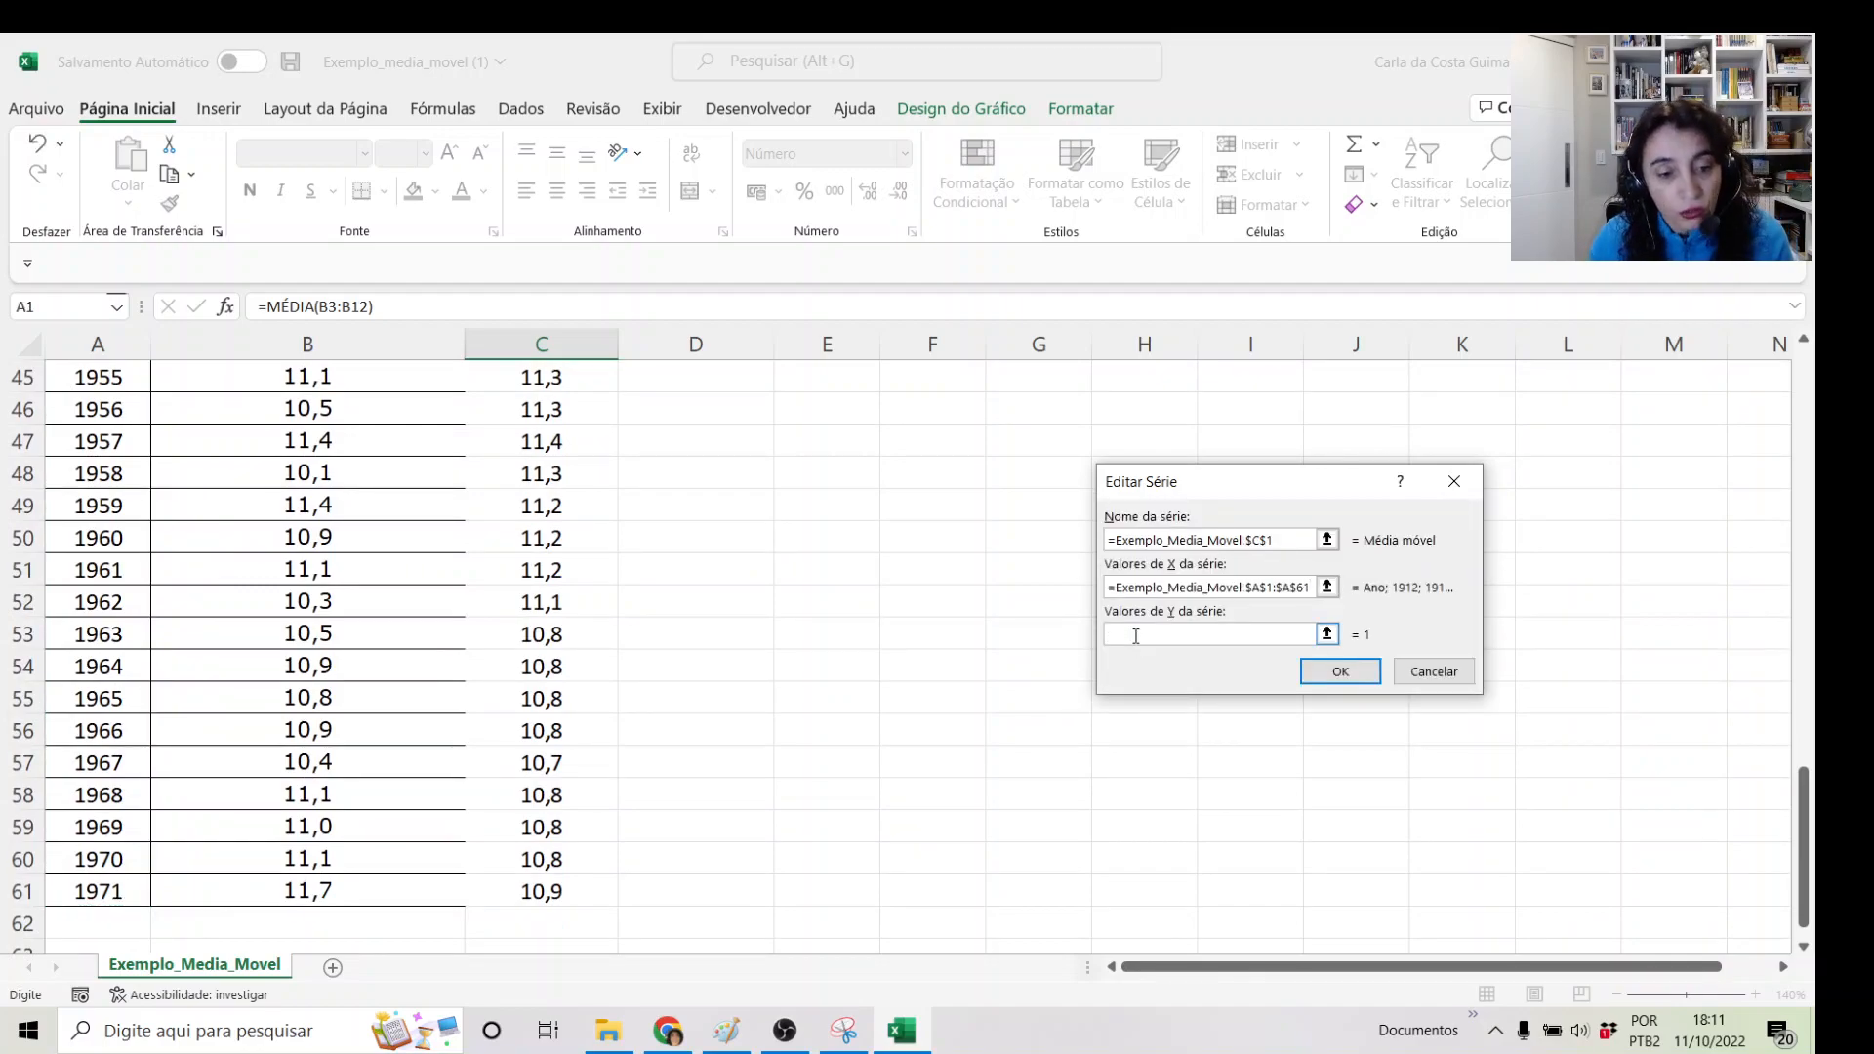
{"action": "left_click_drag", "start_coordinate": [573, 891], "coordinate": [571, 410]}
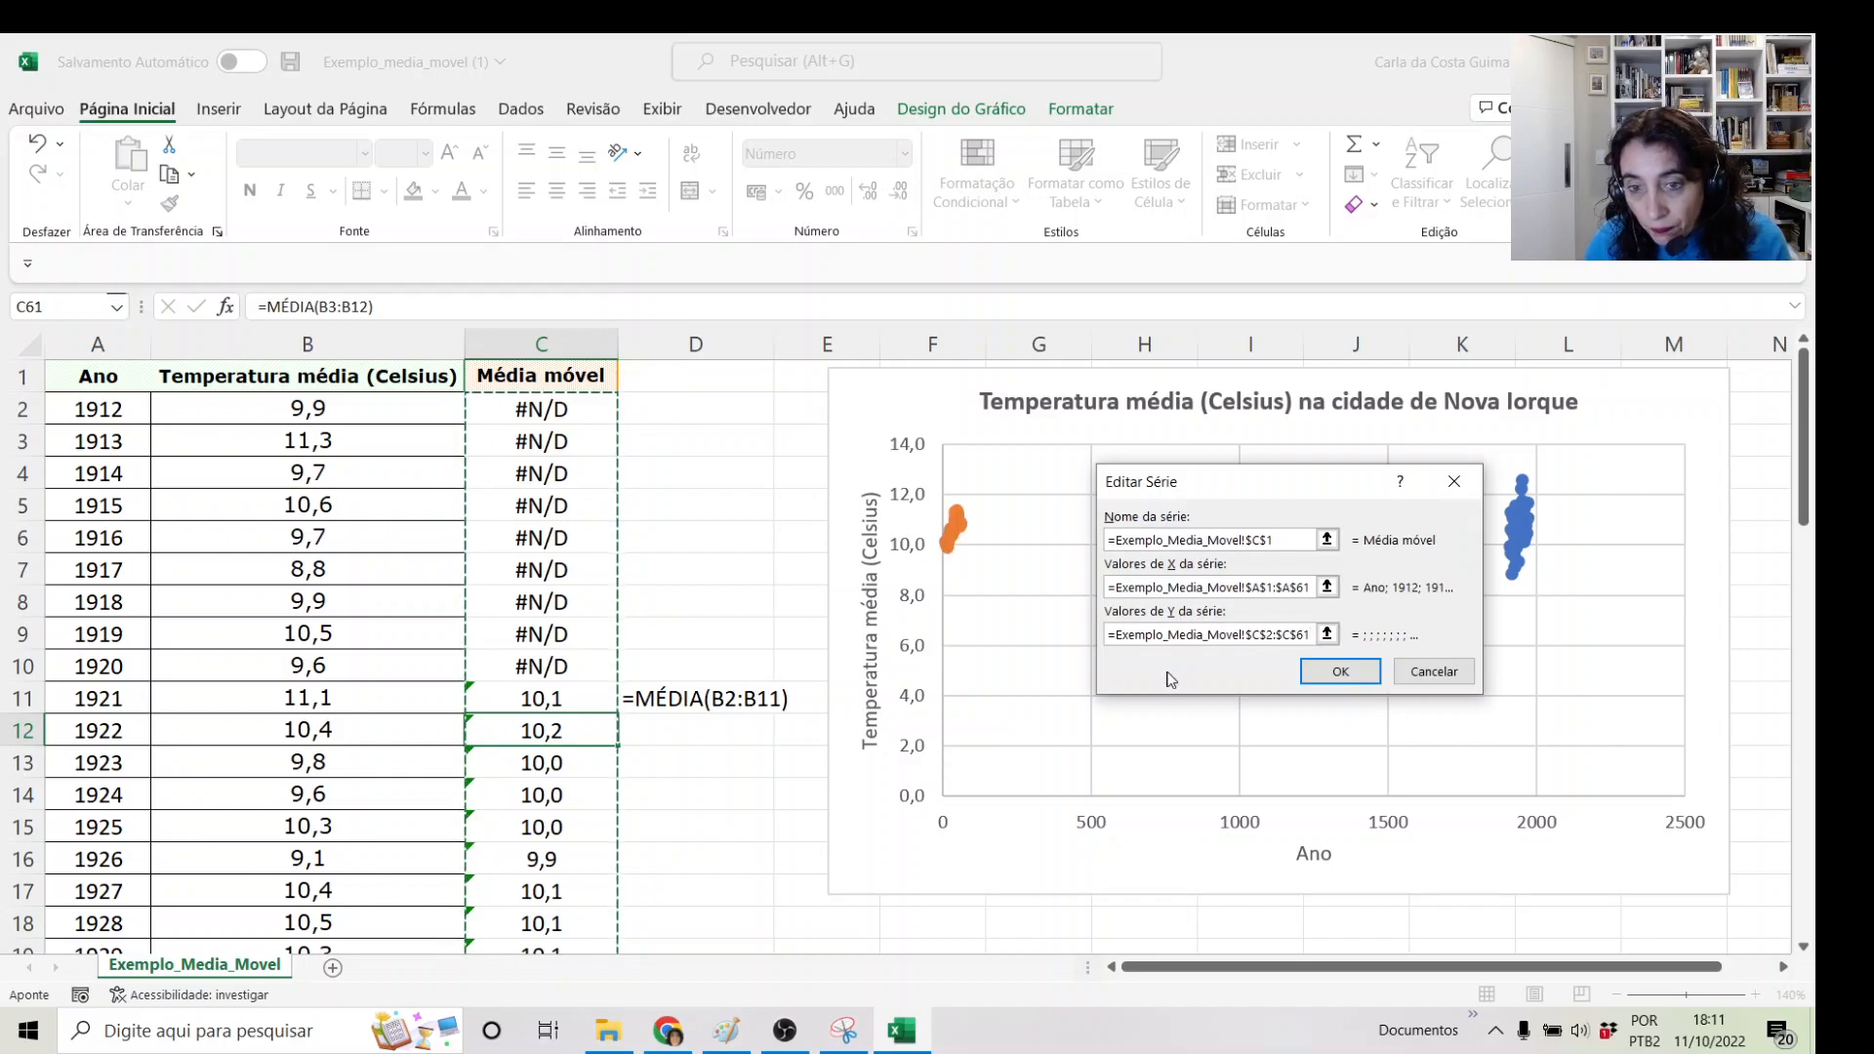
- Correct the new series' X values to A2:A61 and accept the series
{"action": "left_click", "coordinate": [1274, 585]}
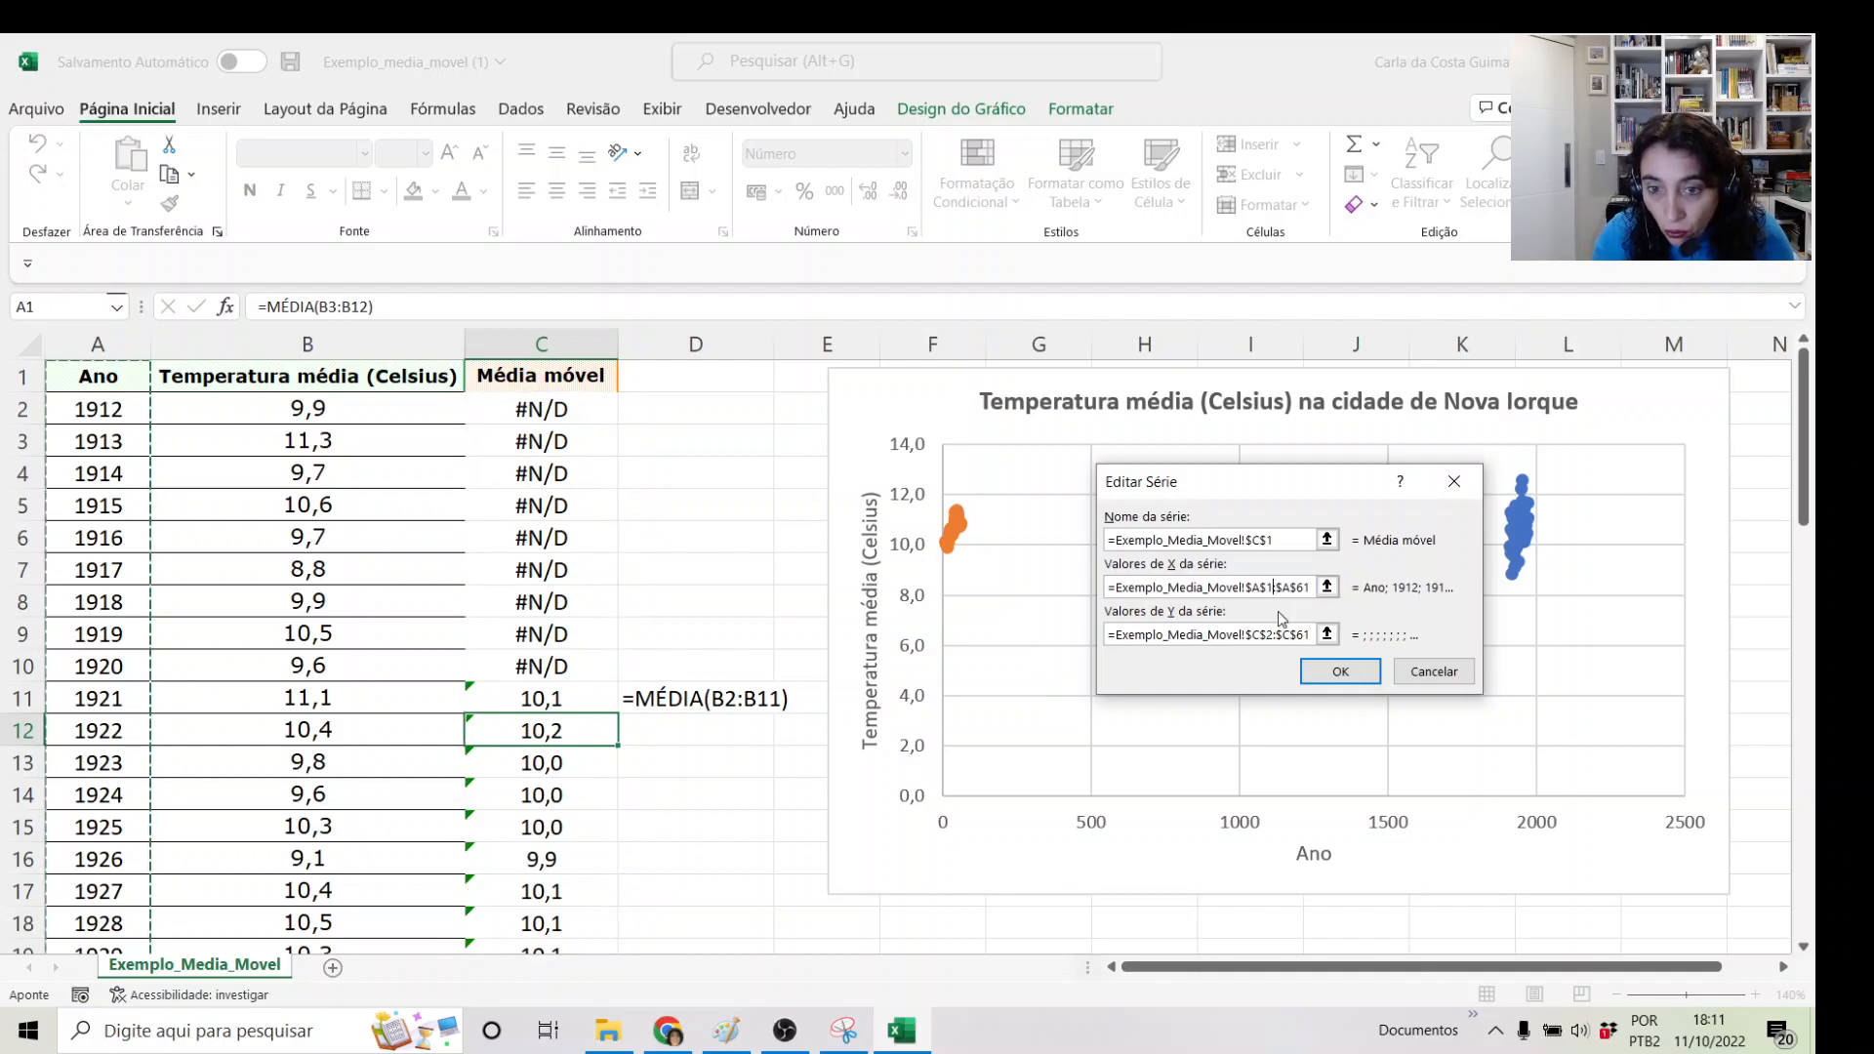
{"action": "key", "text": "BackSpace"}
{"action": "type", "text": "2"}
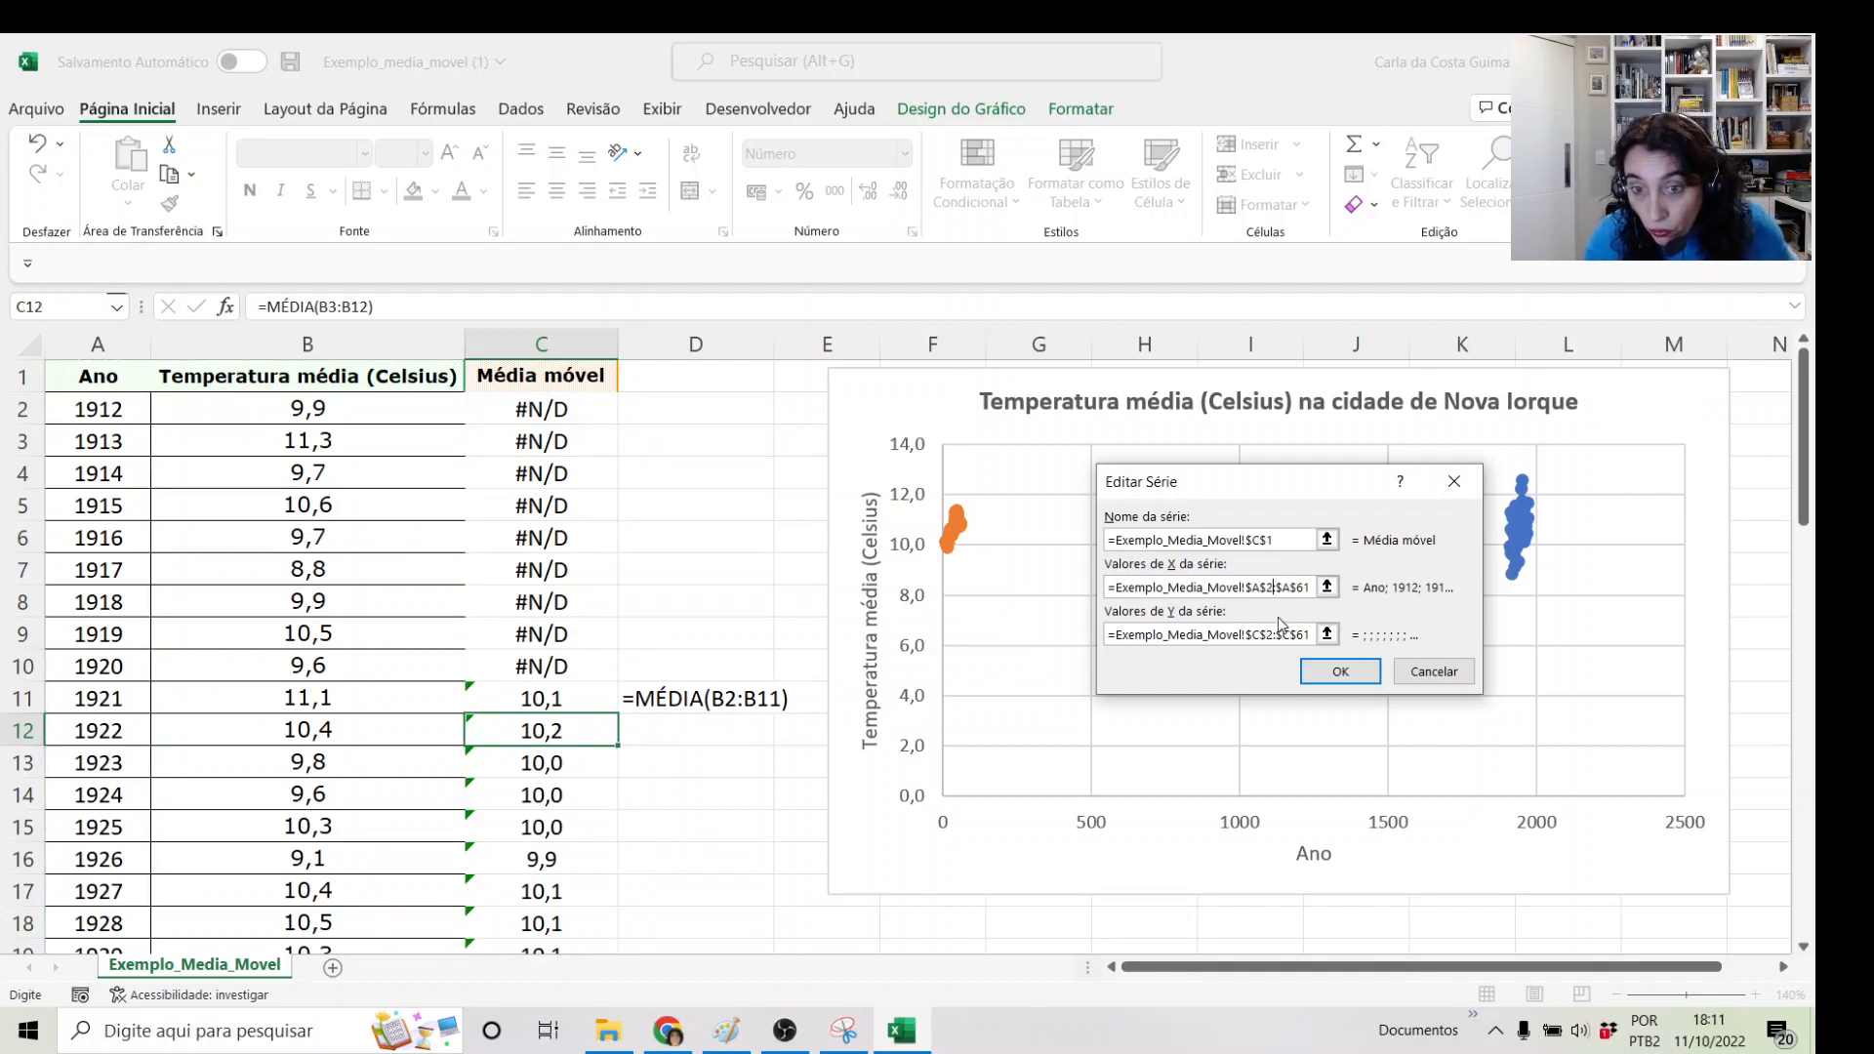
{"action": "left_click", "coordinate": [1348, 671]}
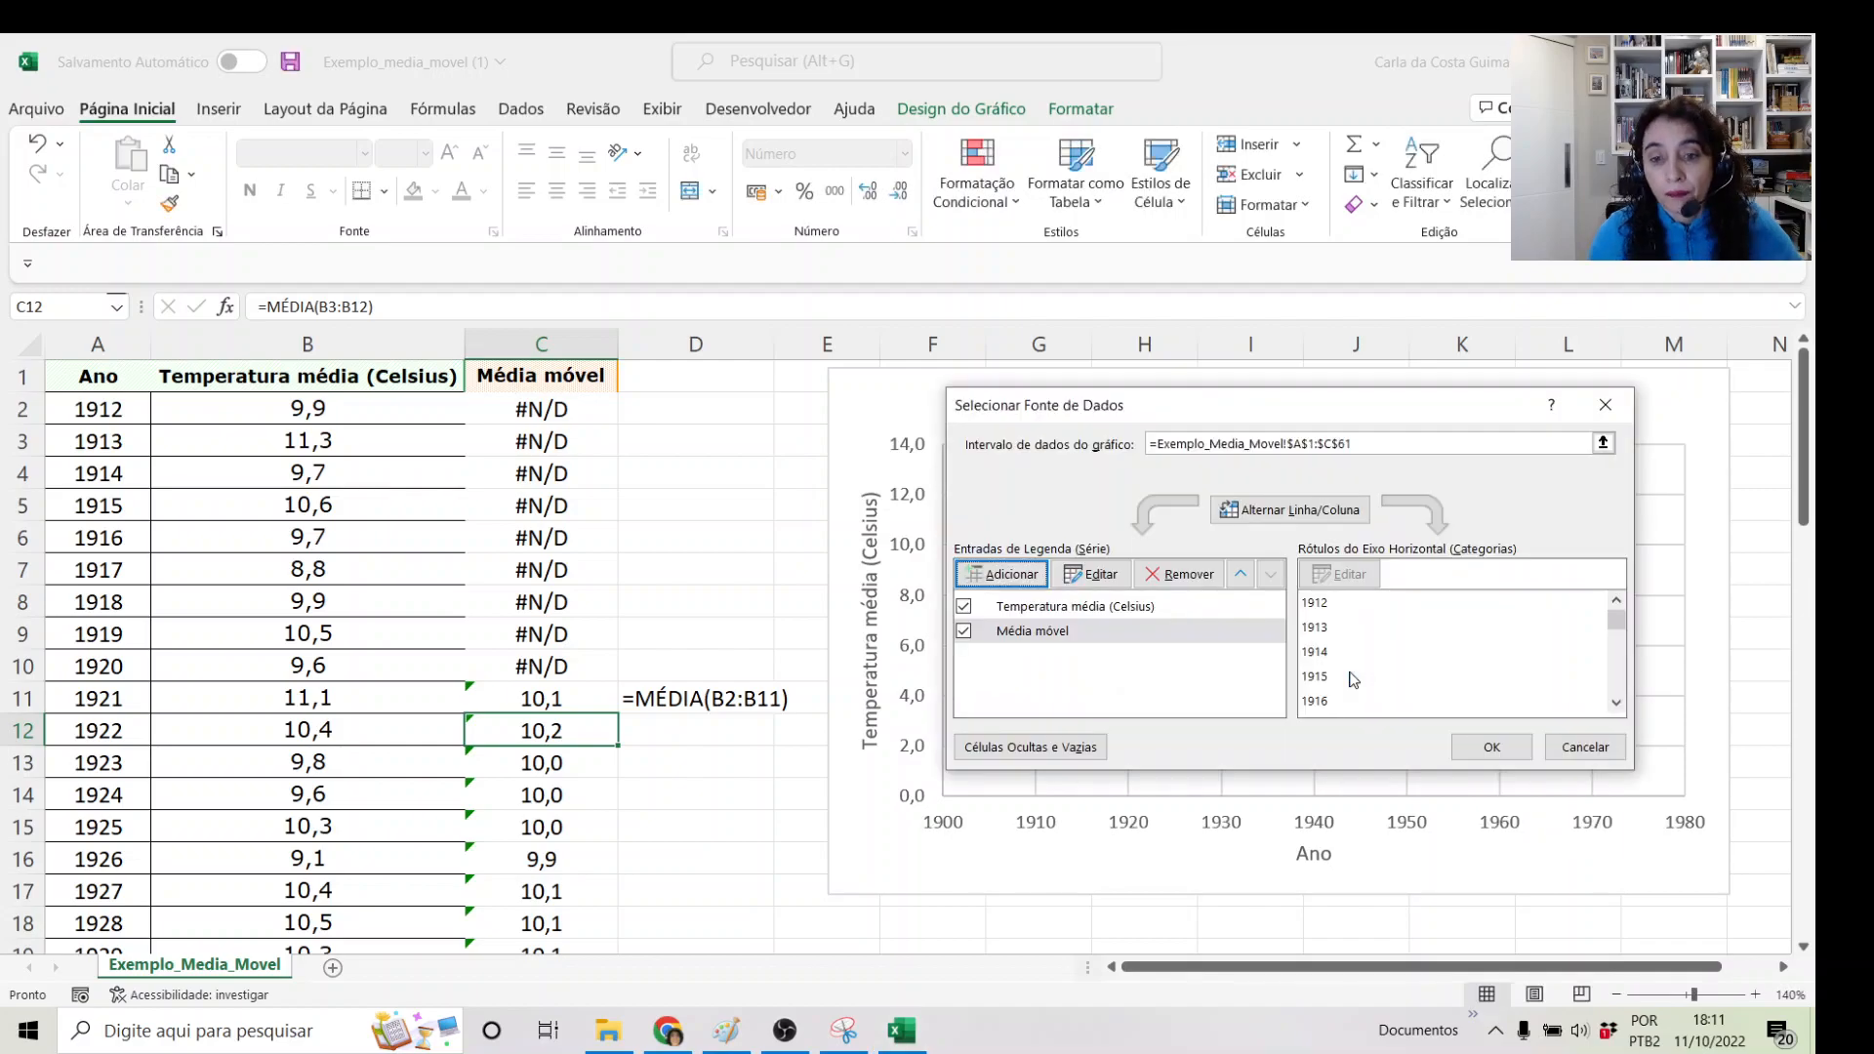
- Review the ranges of the Média móvel series, apply the chart's data source, and inspect the moving average line
{"action": "left_click_drag", "start_coordinate": [1274, 403], "coordinate": [580, 400]}
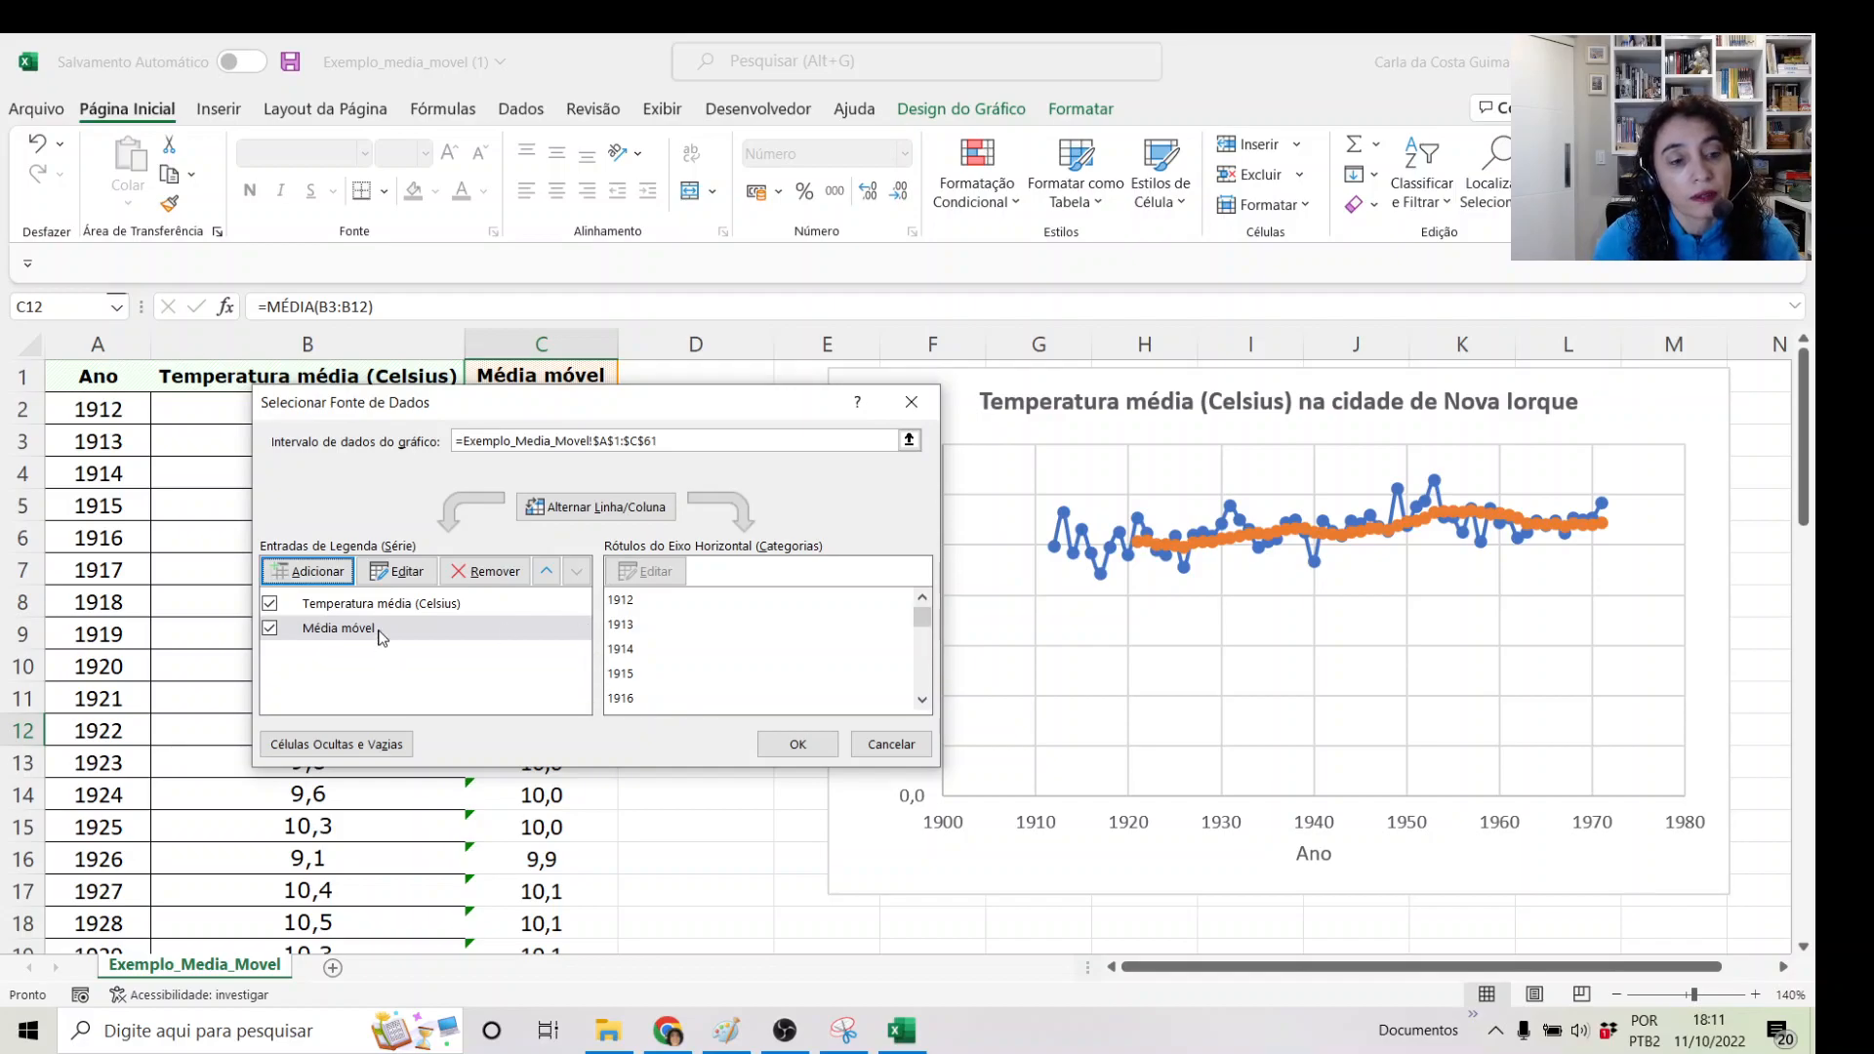
{"action": "left_click", "coordinate": [398, 571]}
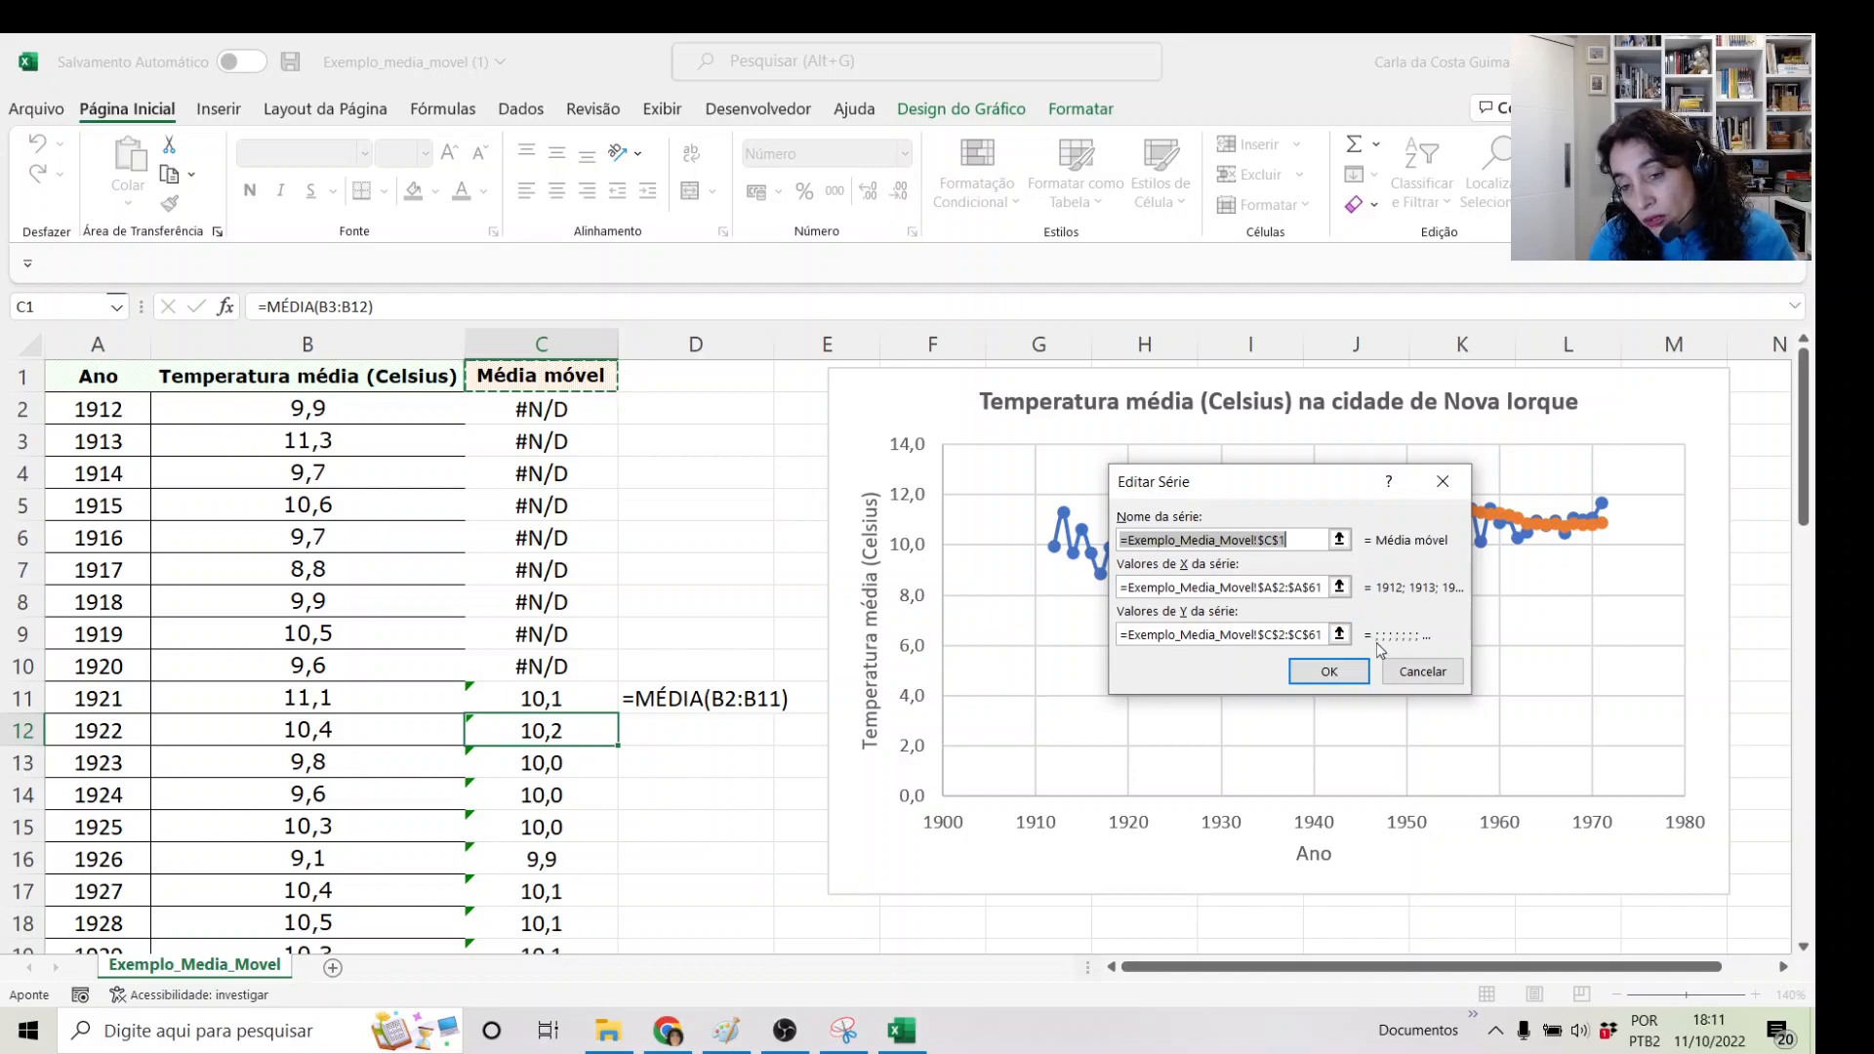
{"action": "left_click", "coordinate": [1322, 669]}
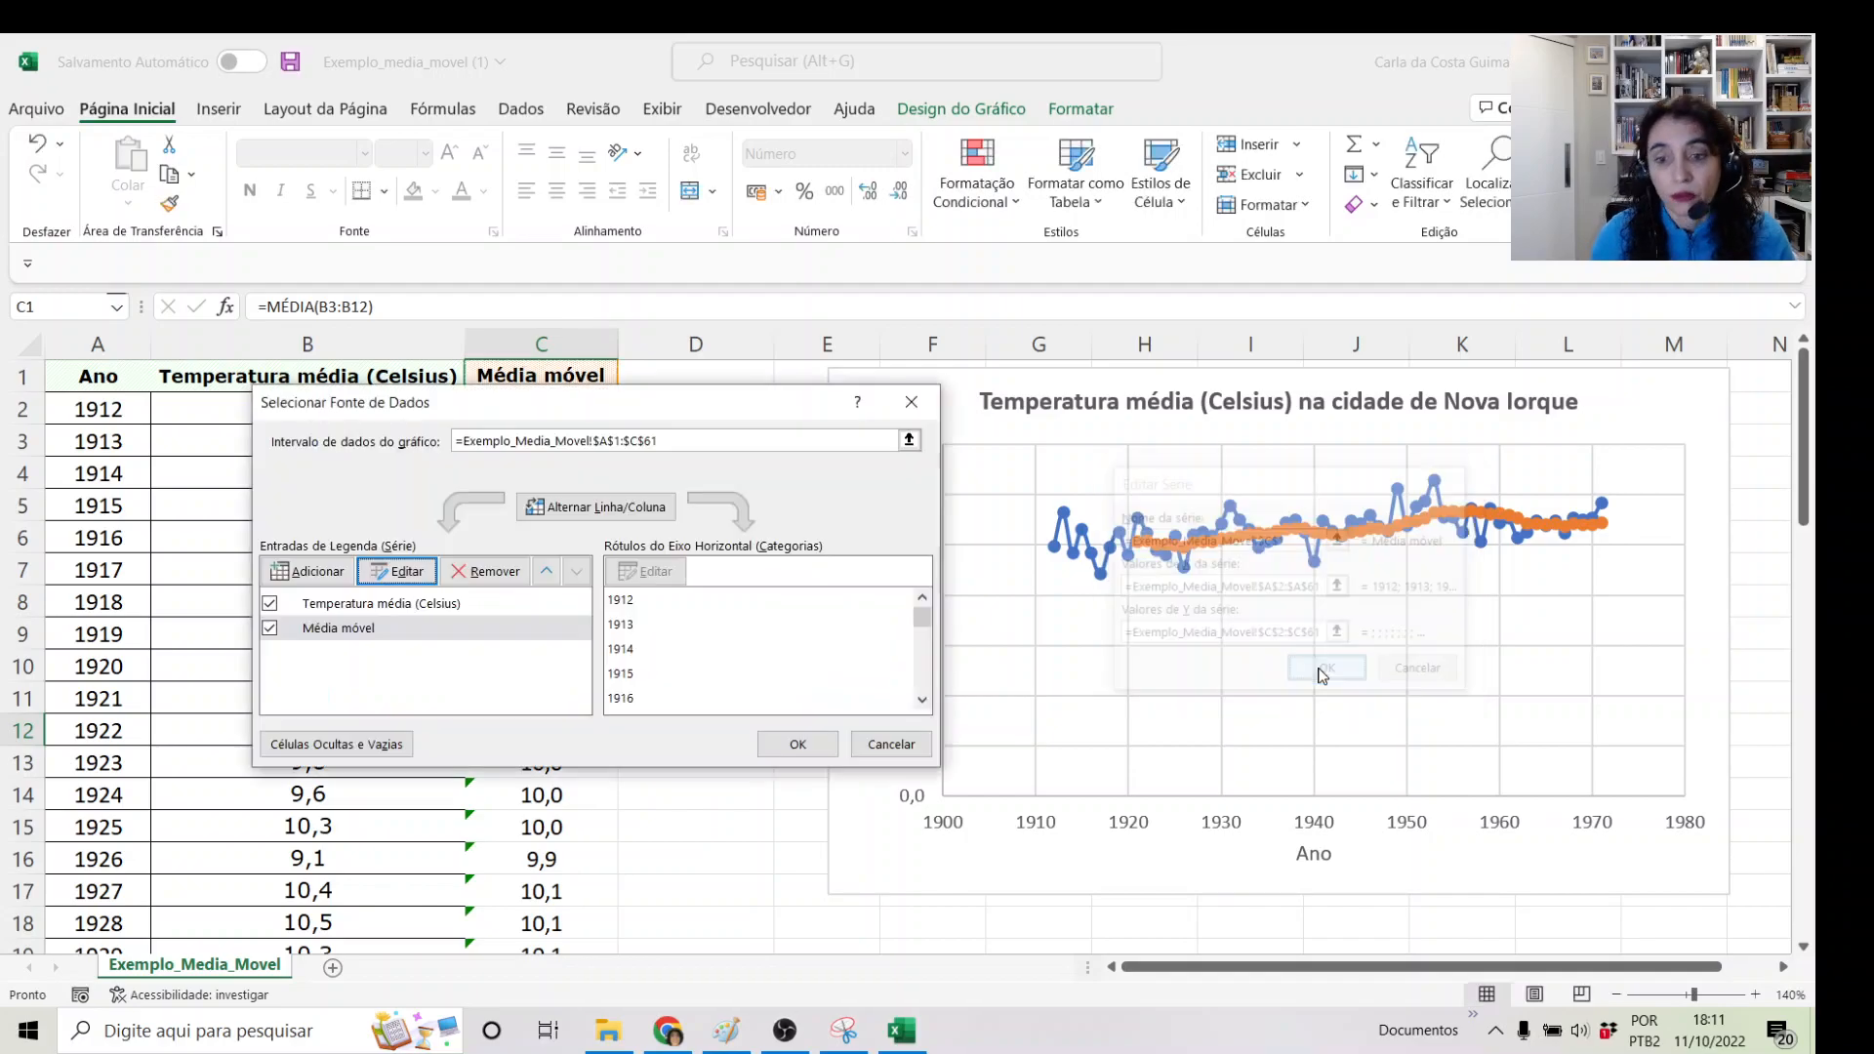
{"action": "left_click", "coordinate": [797, 745]}
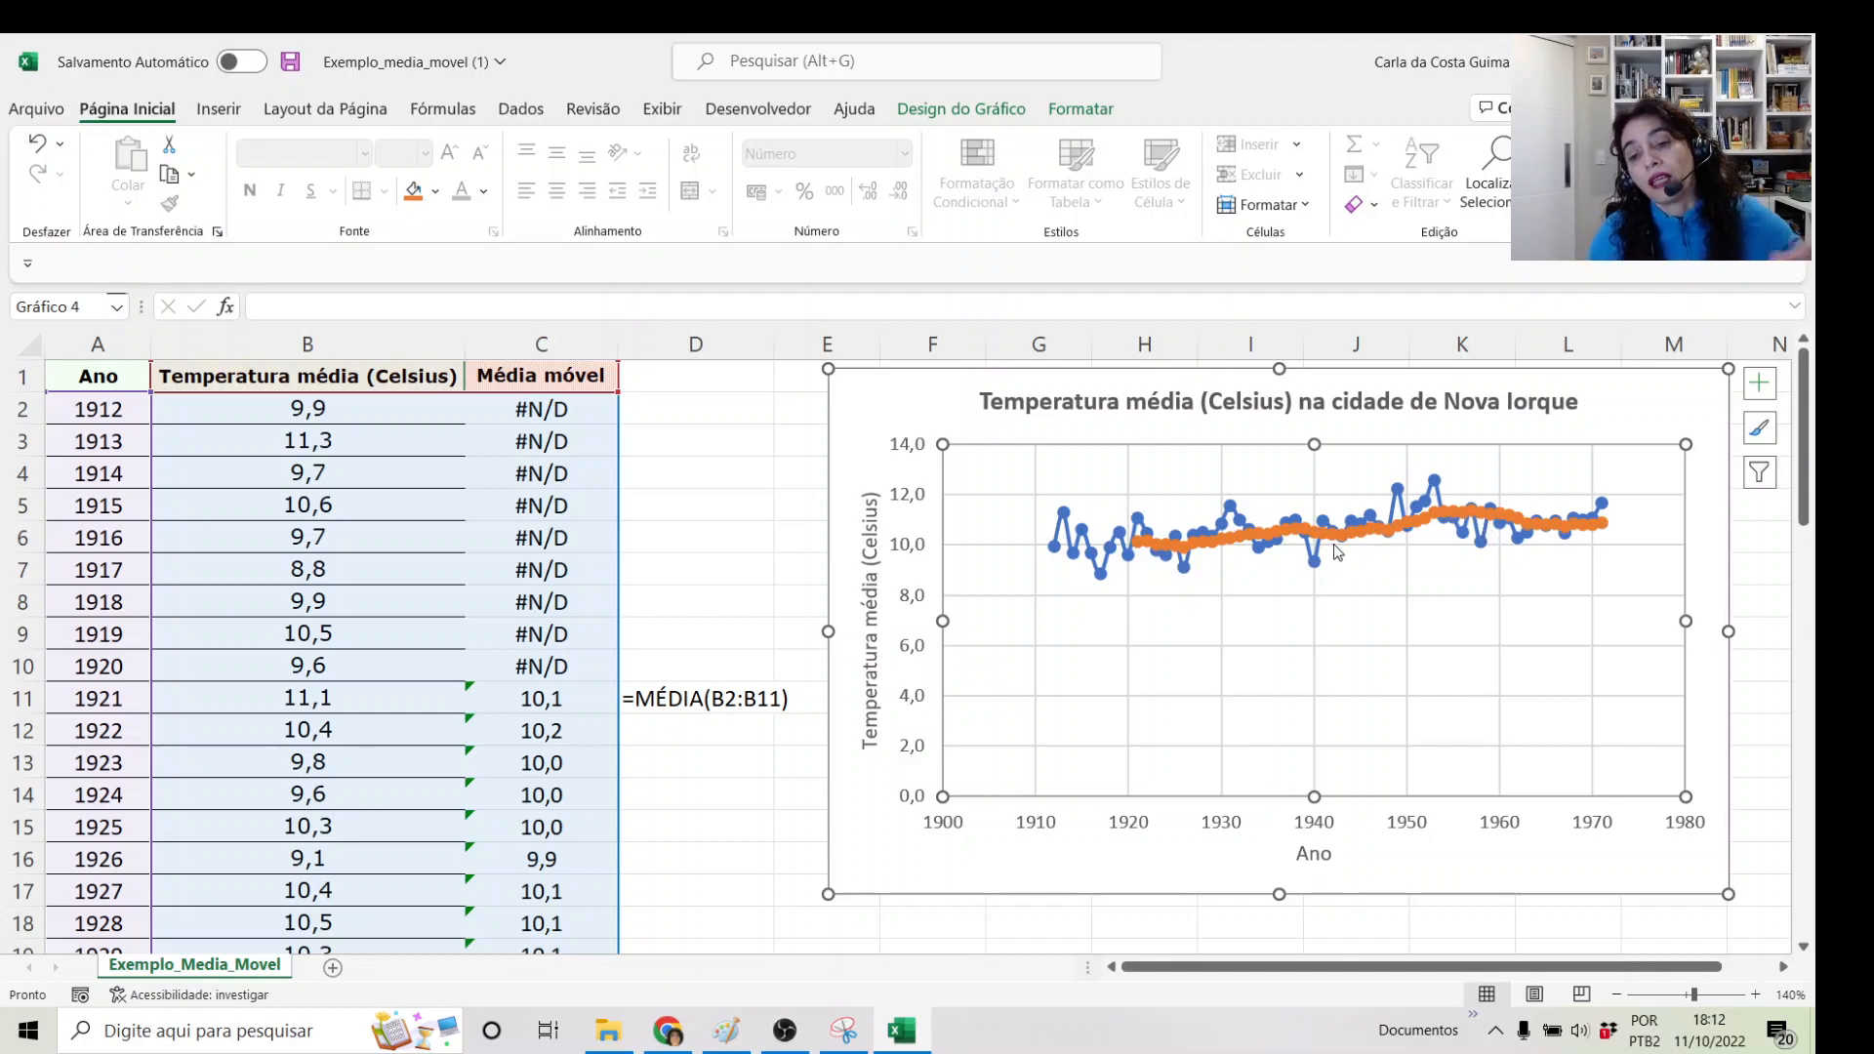
{"action": "mouse_move", "coordinate": [1142, 554]}
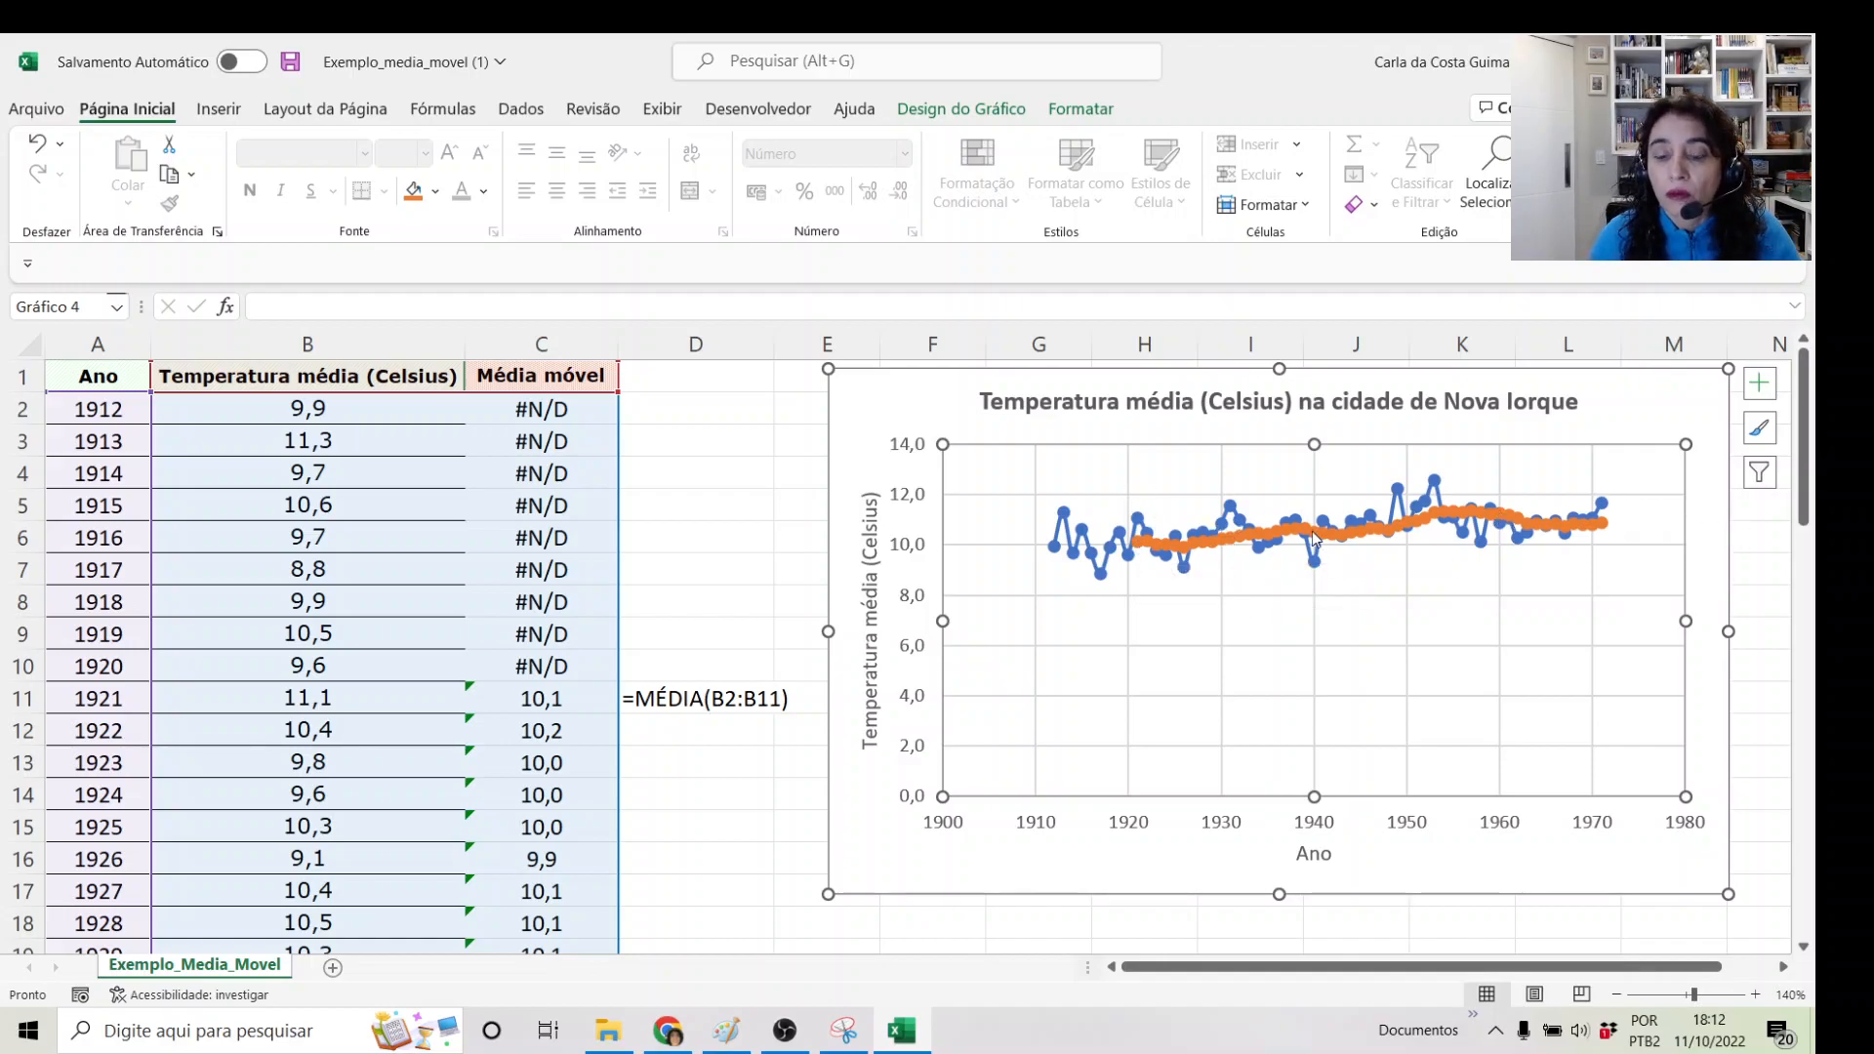
{"action": "mouse_move", "coordinate": [1608, 535]}
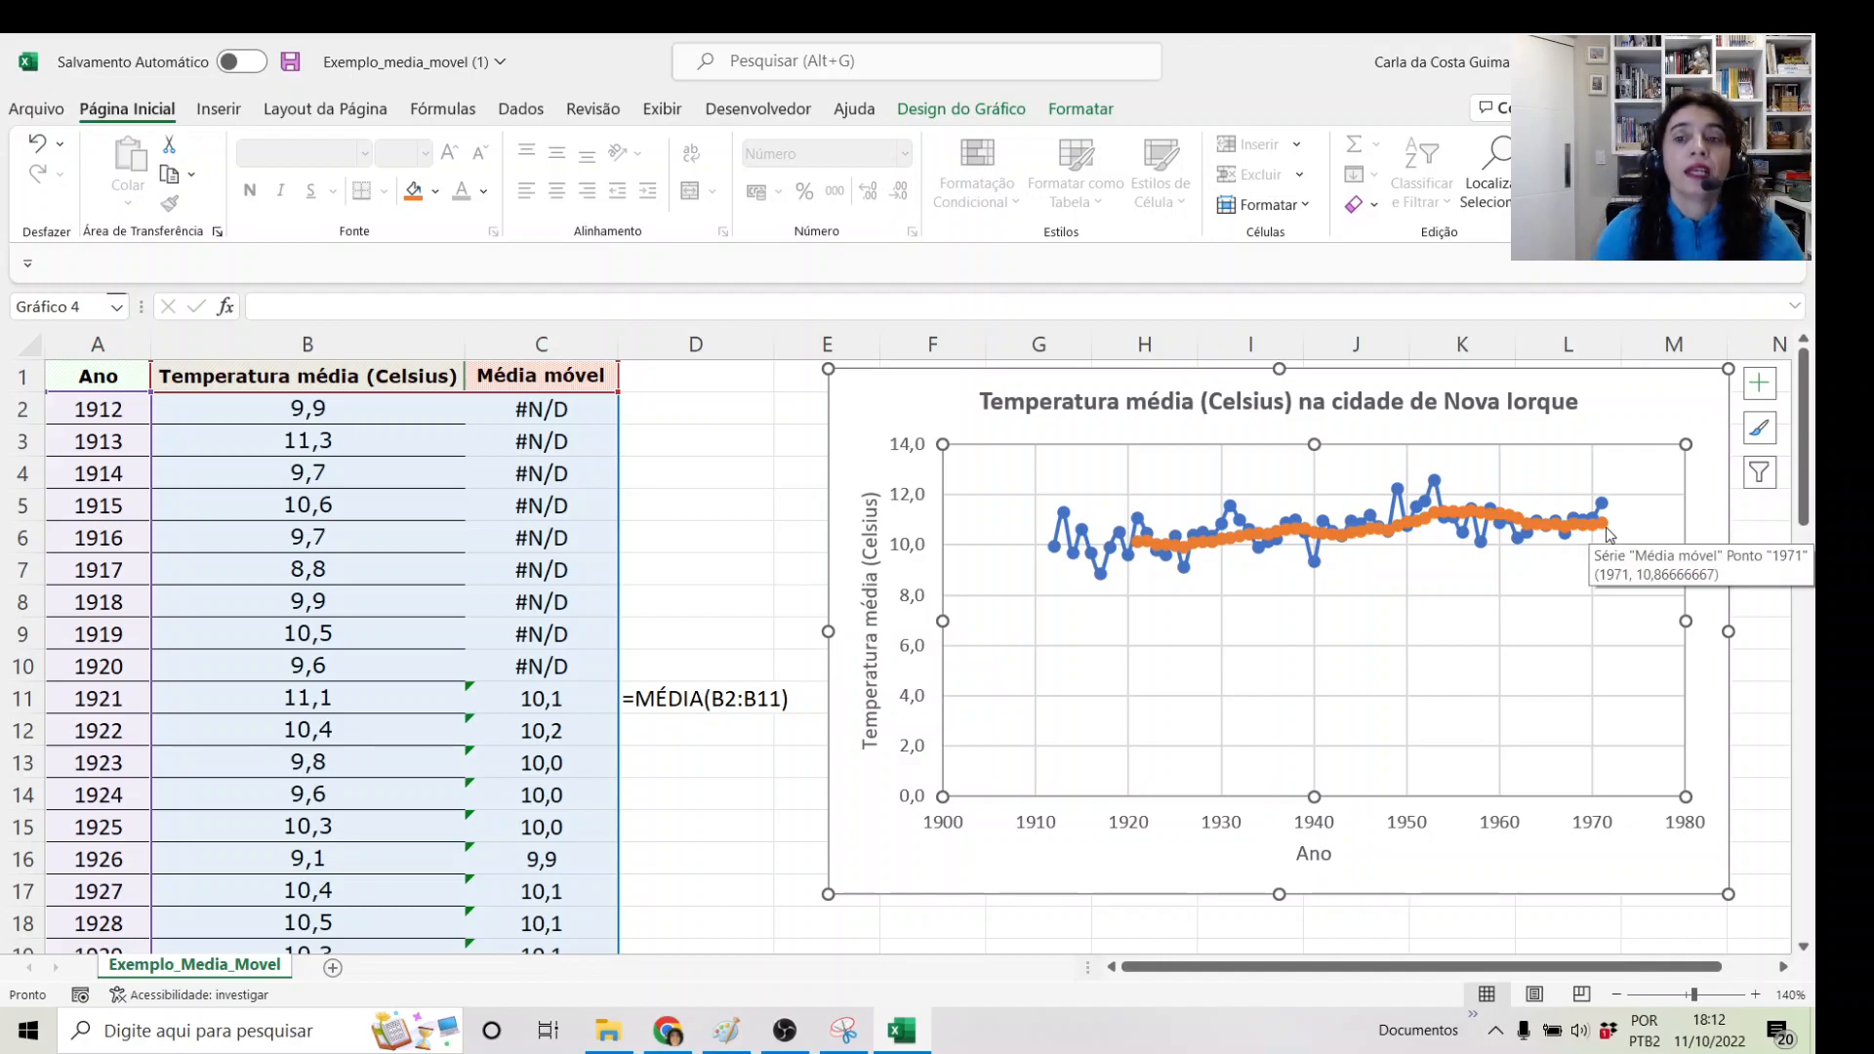
{"action": "left_click", "coordinate": [666, 571]}
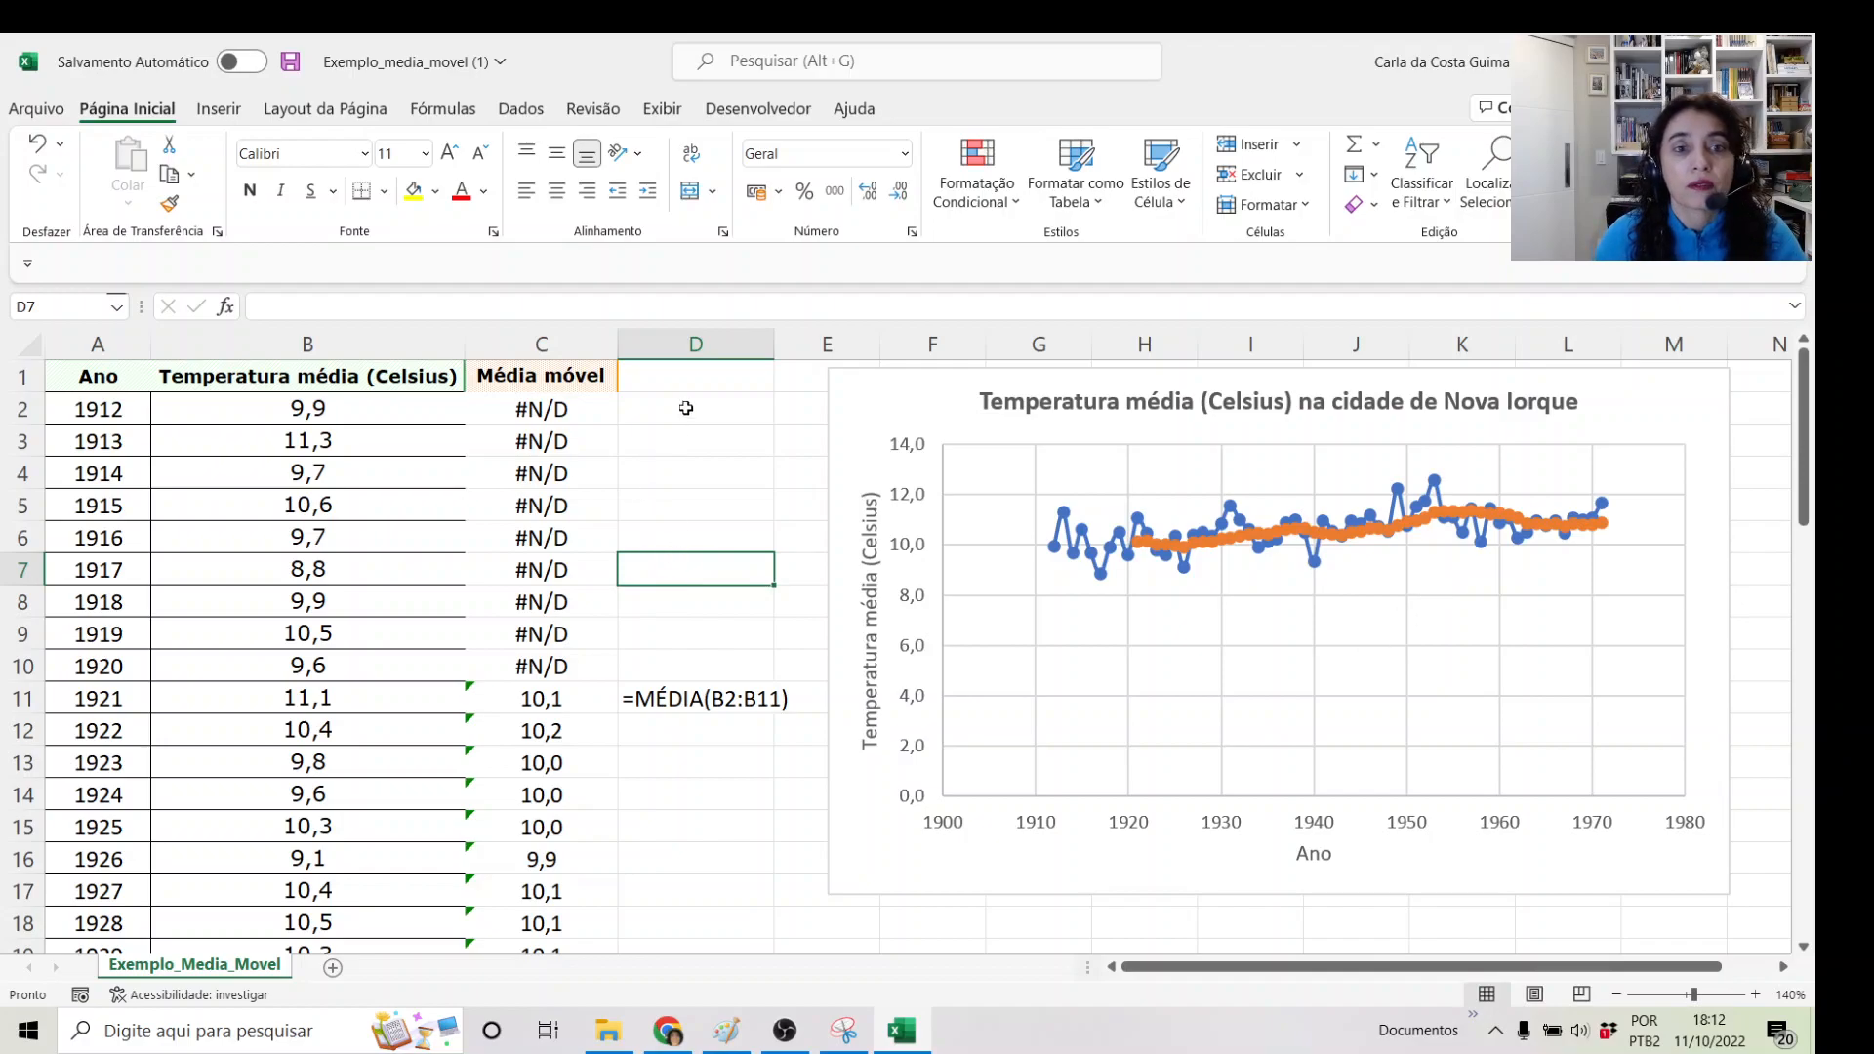
- Set the Moving Average analysis interval to 15 for B1:B61, but cancel before it overwrites C2:C61
{"action": "left_click", "coordinate": [520, 112]}
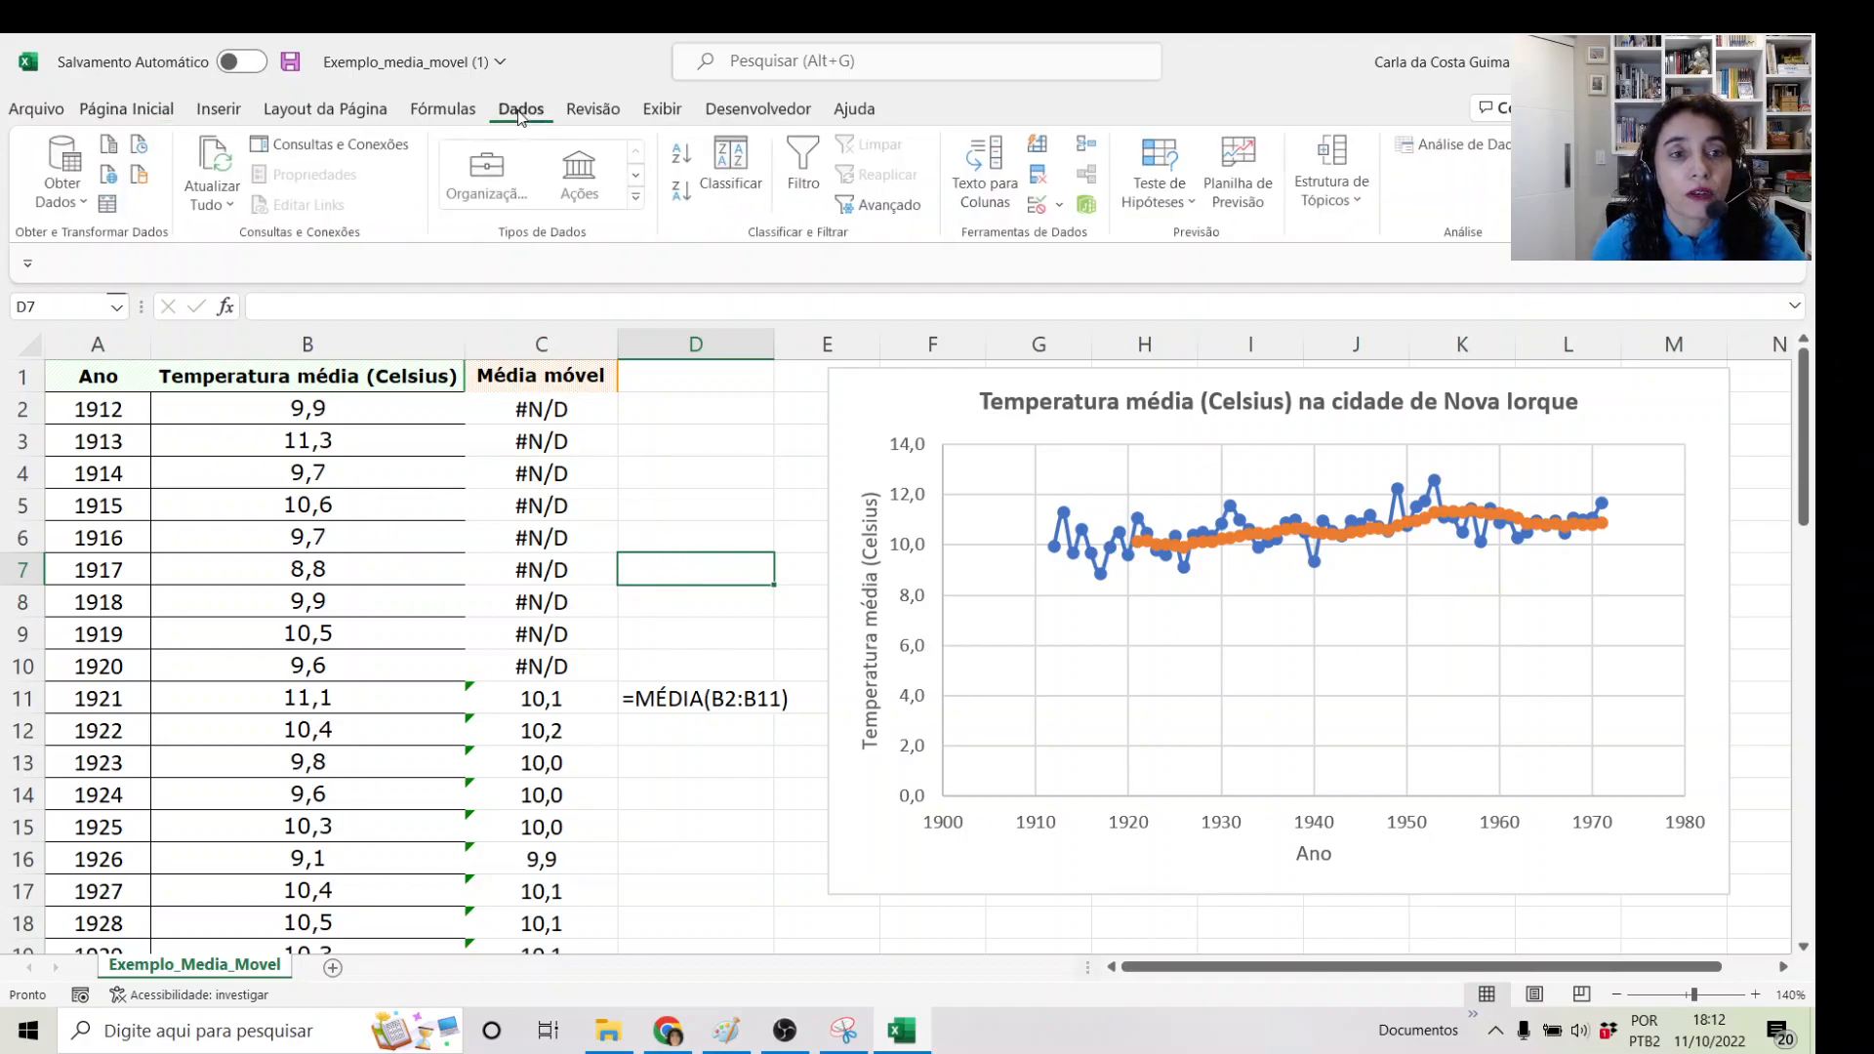
{"action": "left_click", "coordinate": [1482, 154]}
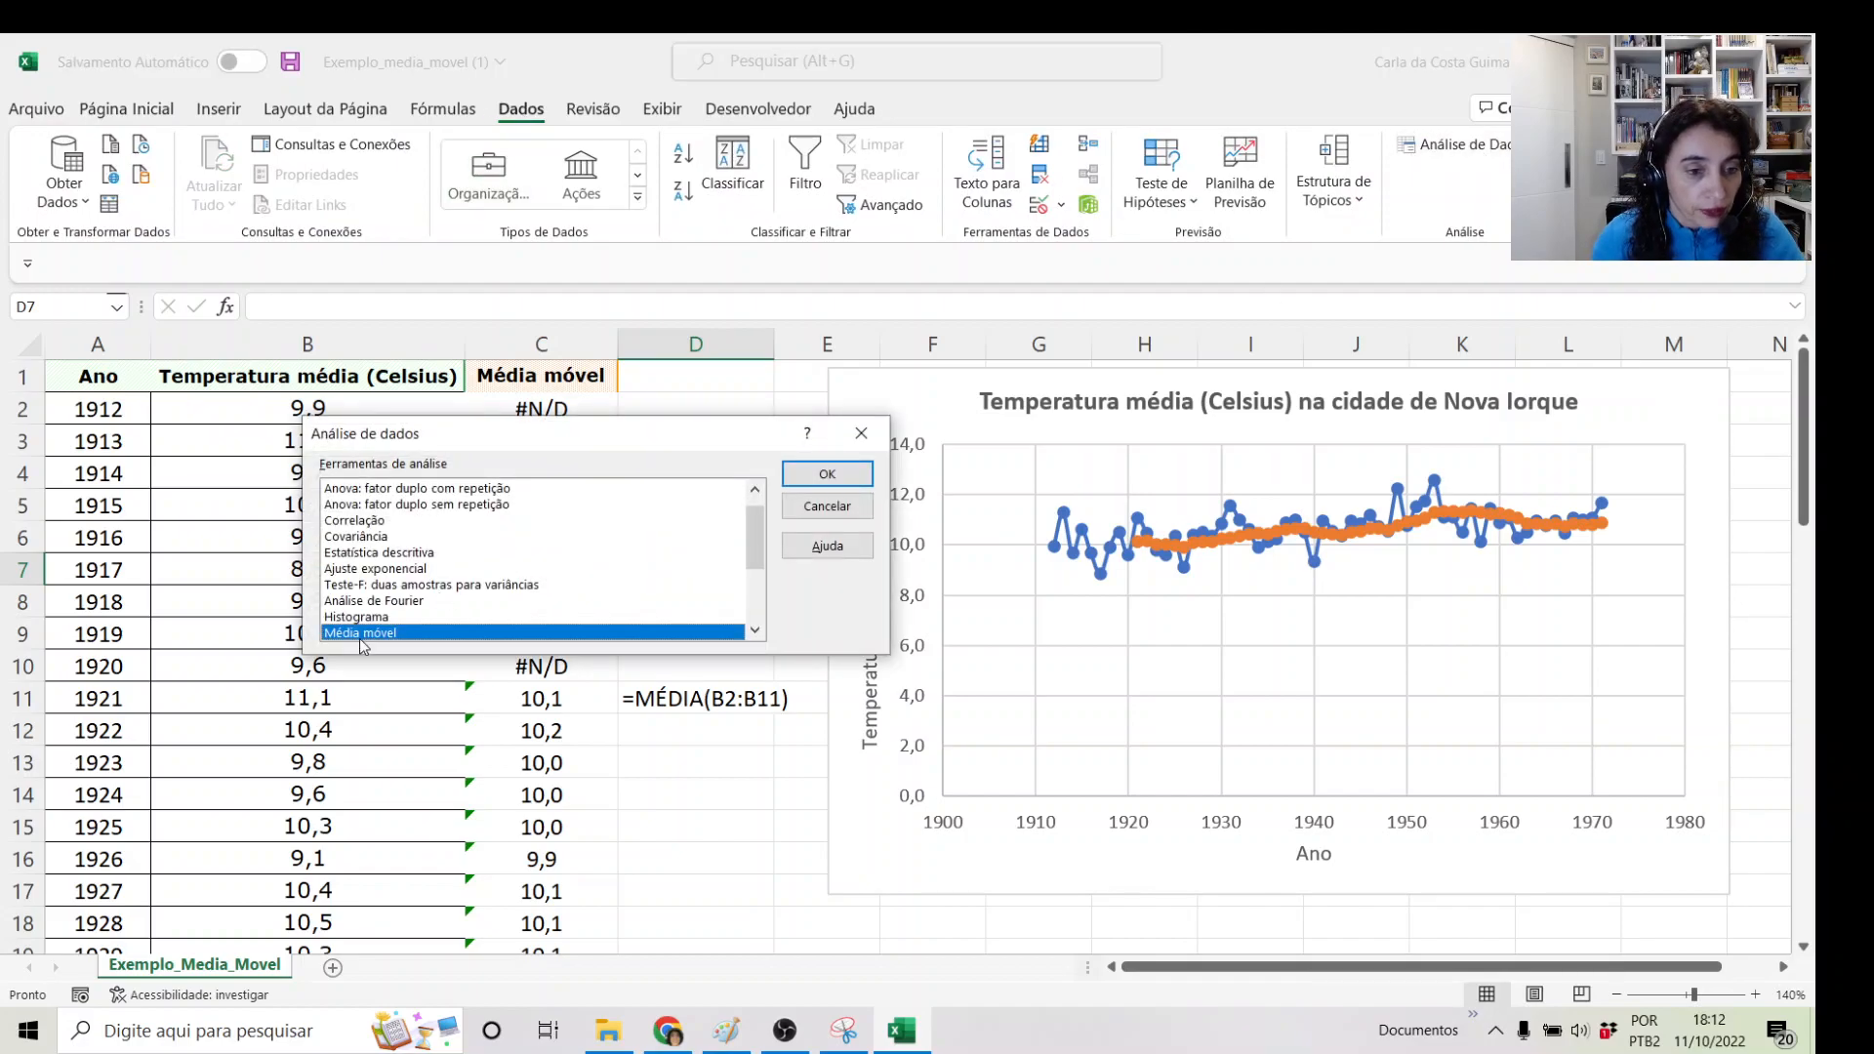
{"action": "left_click", "coordinate": [841, 475]}
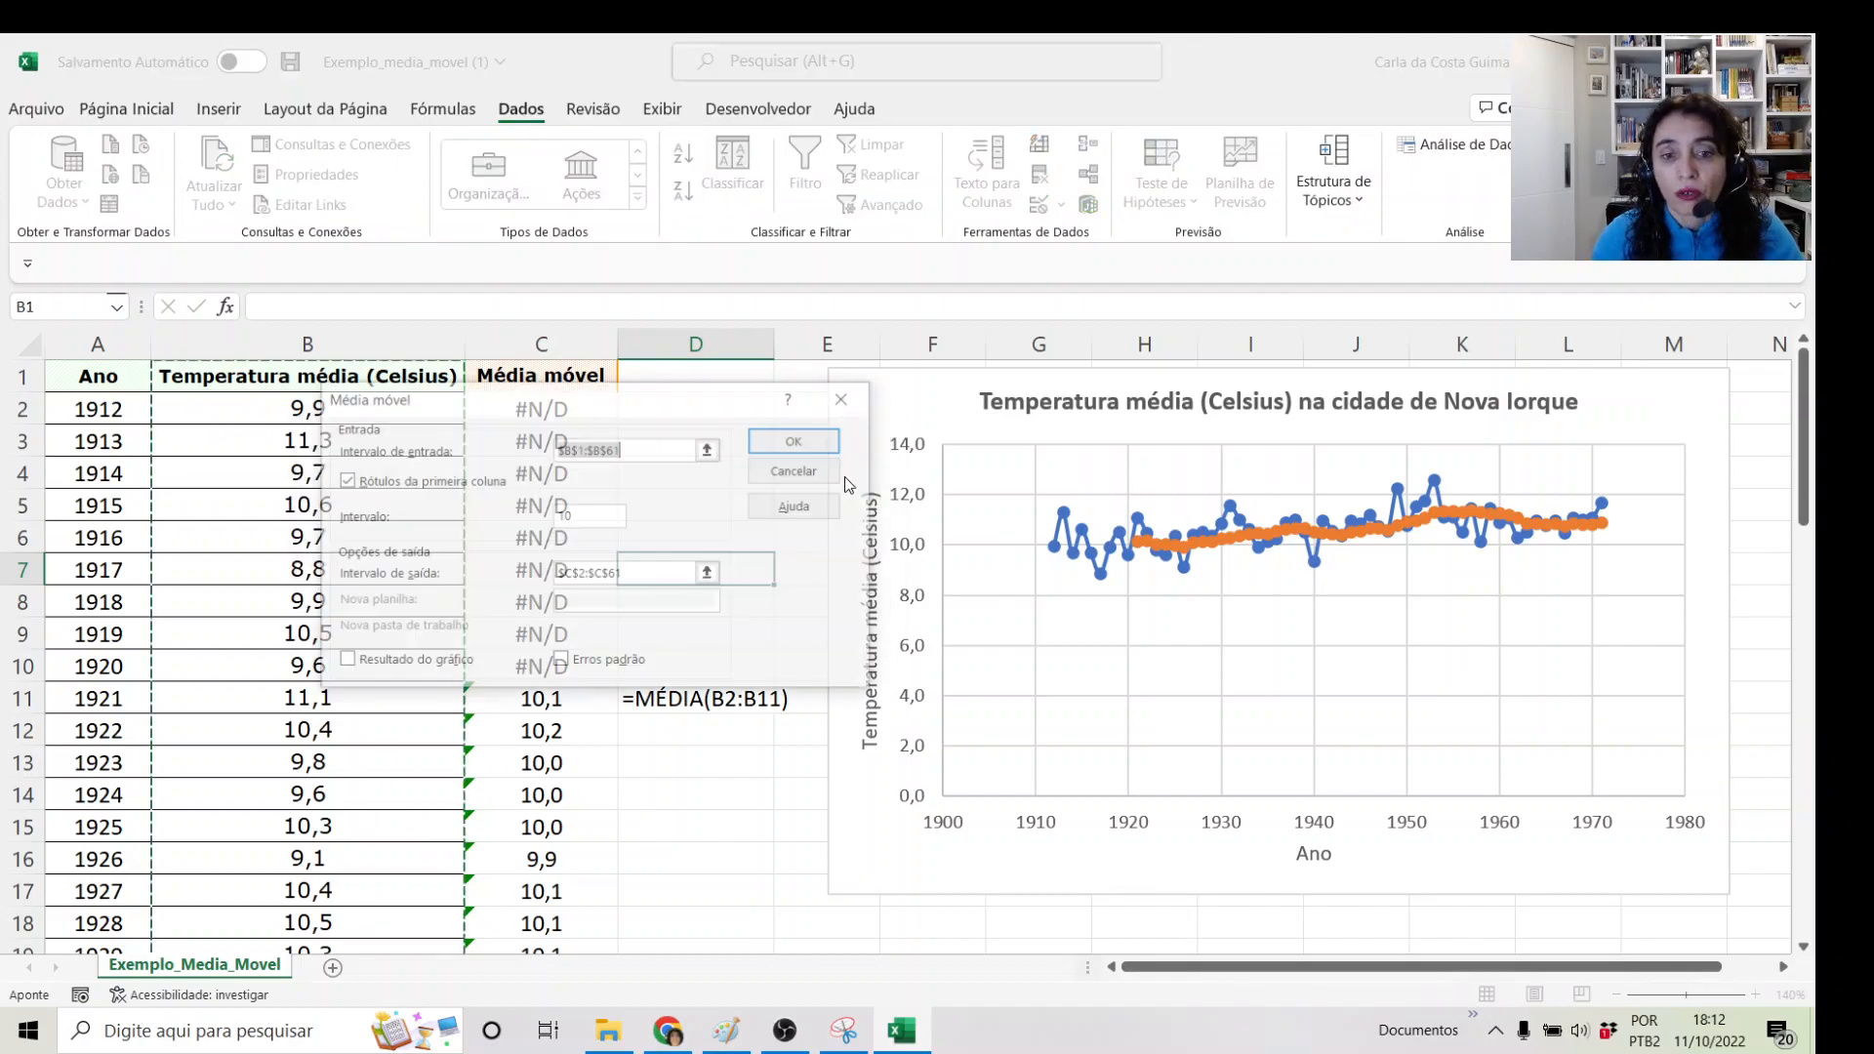
{"action": "left_click", "coordinate": [576, 515]}
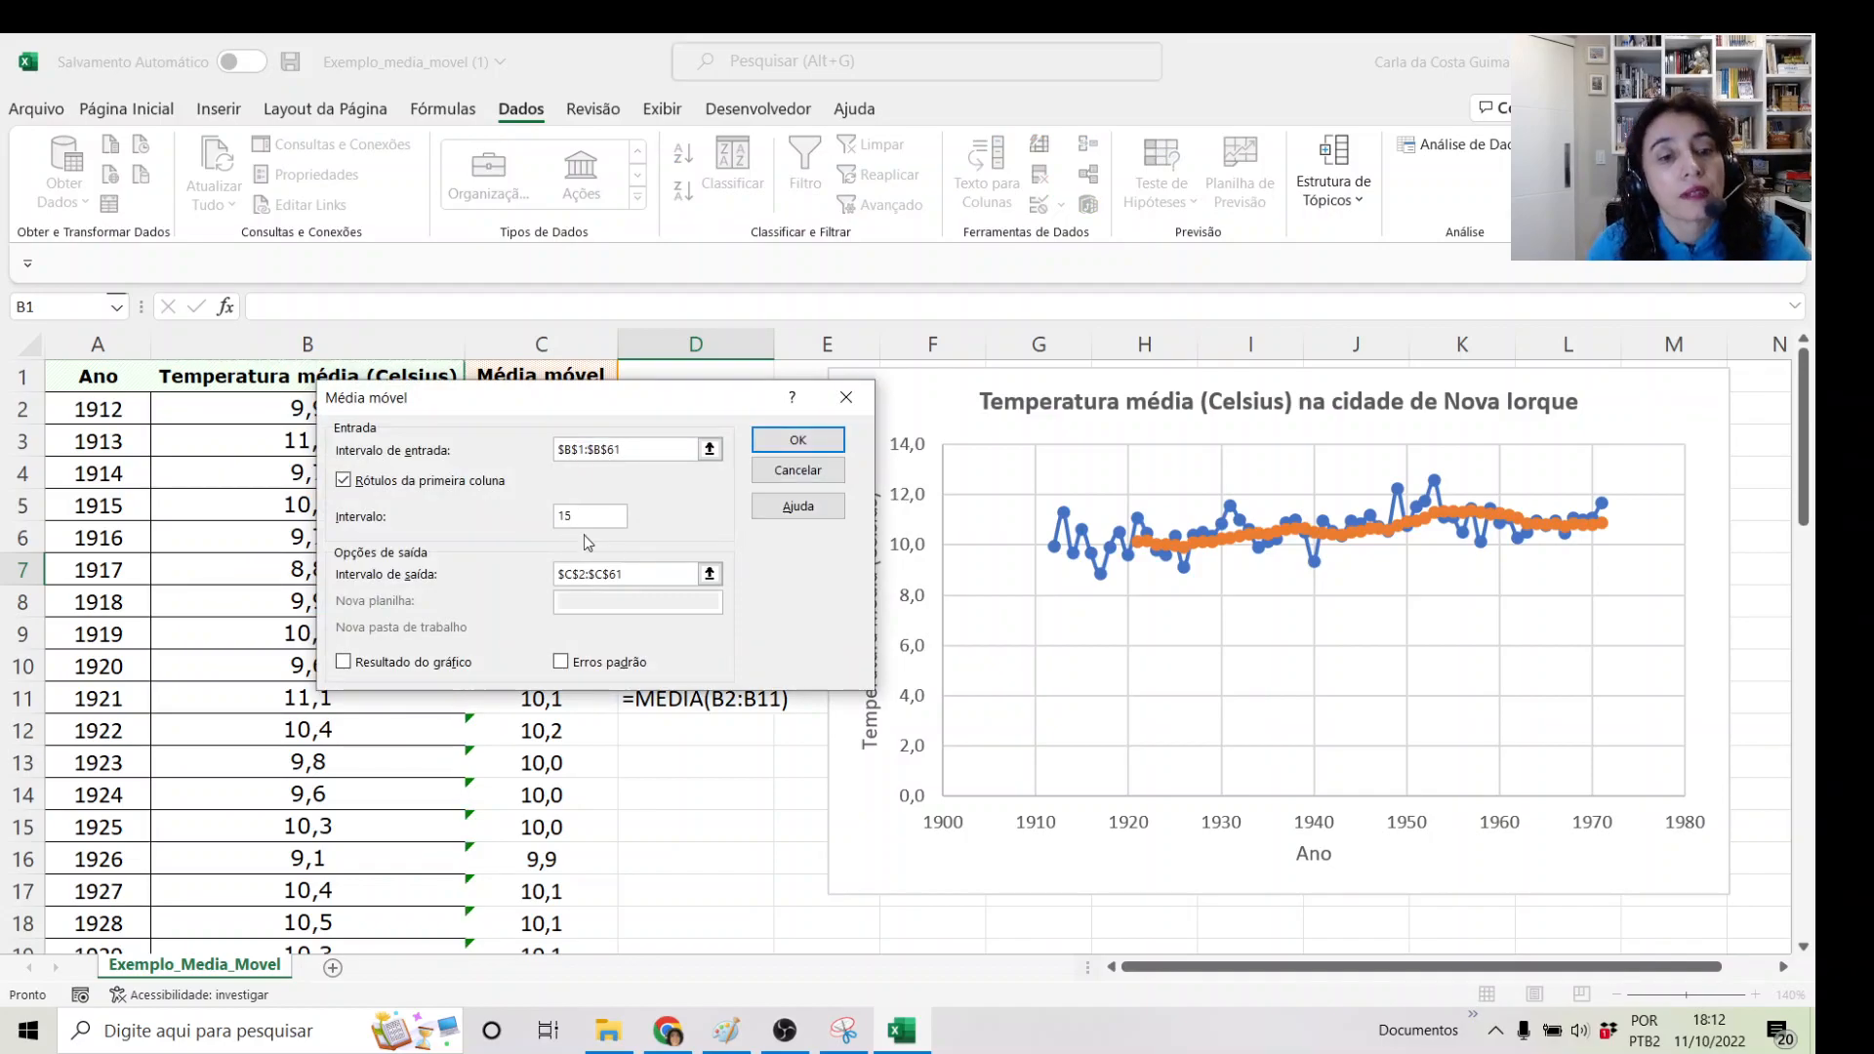
{"action": "double_click", "coordinate": [593, 516]}
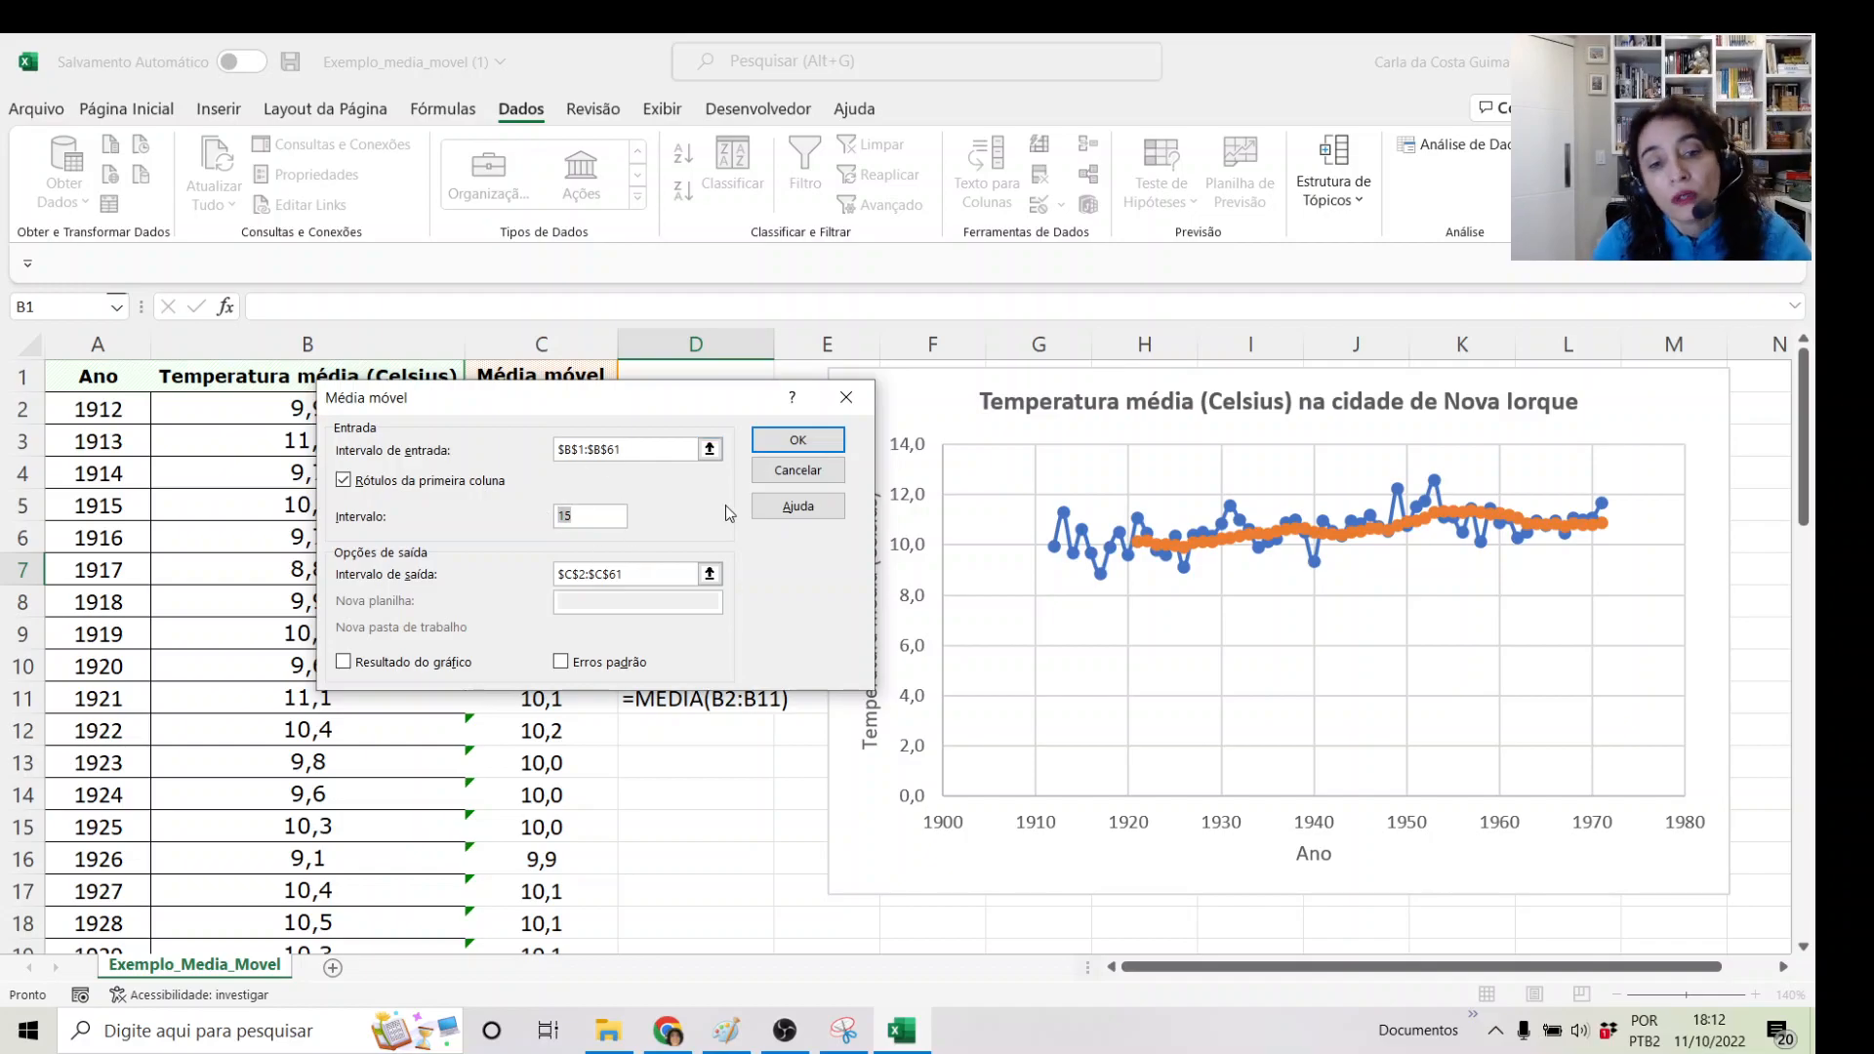
{"action": "left_click", "coordinate": [798, 442]}
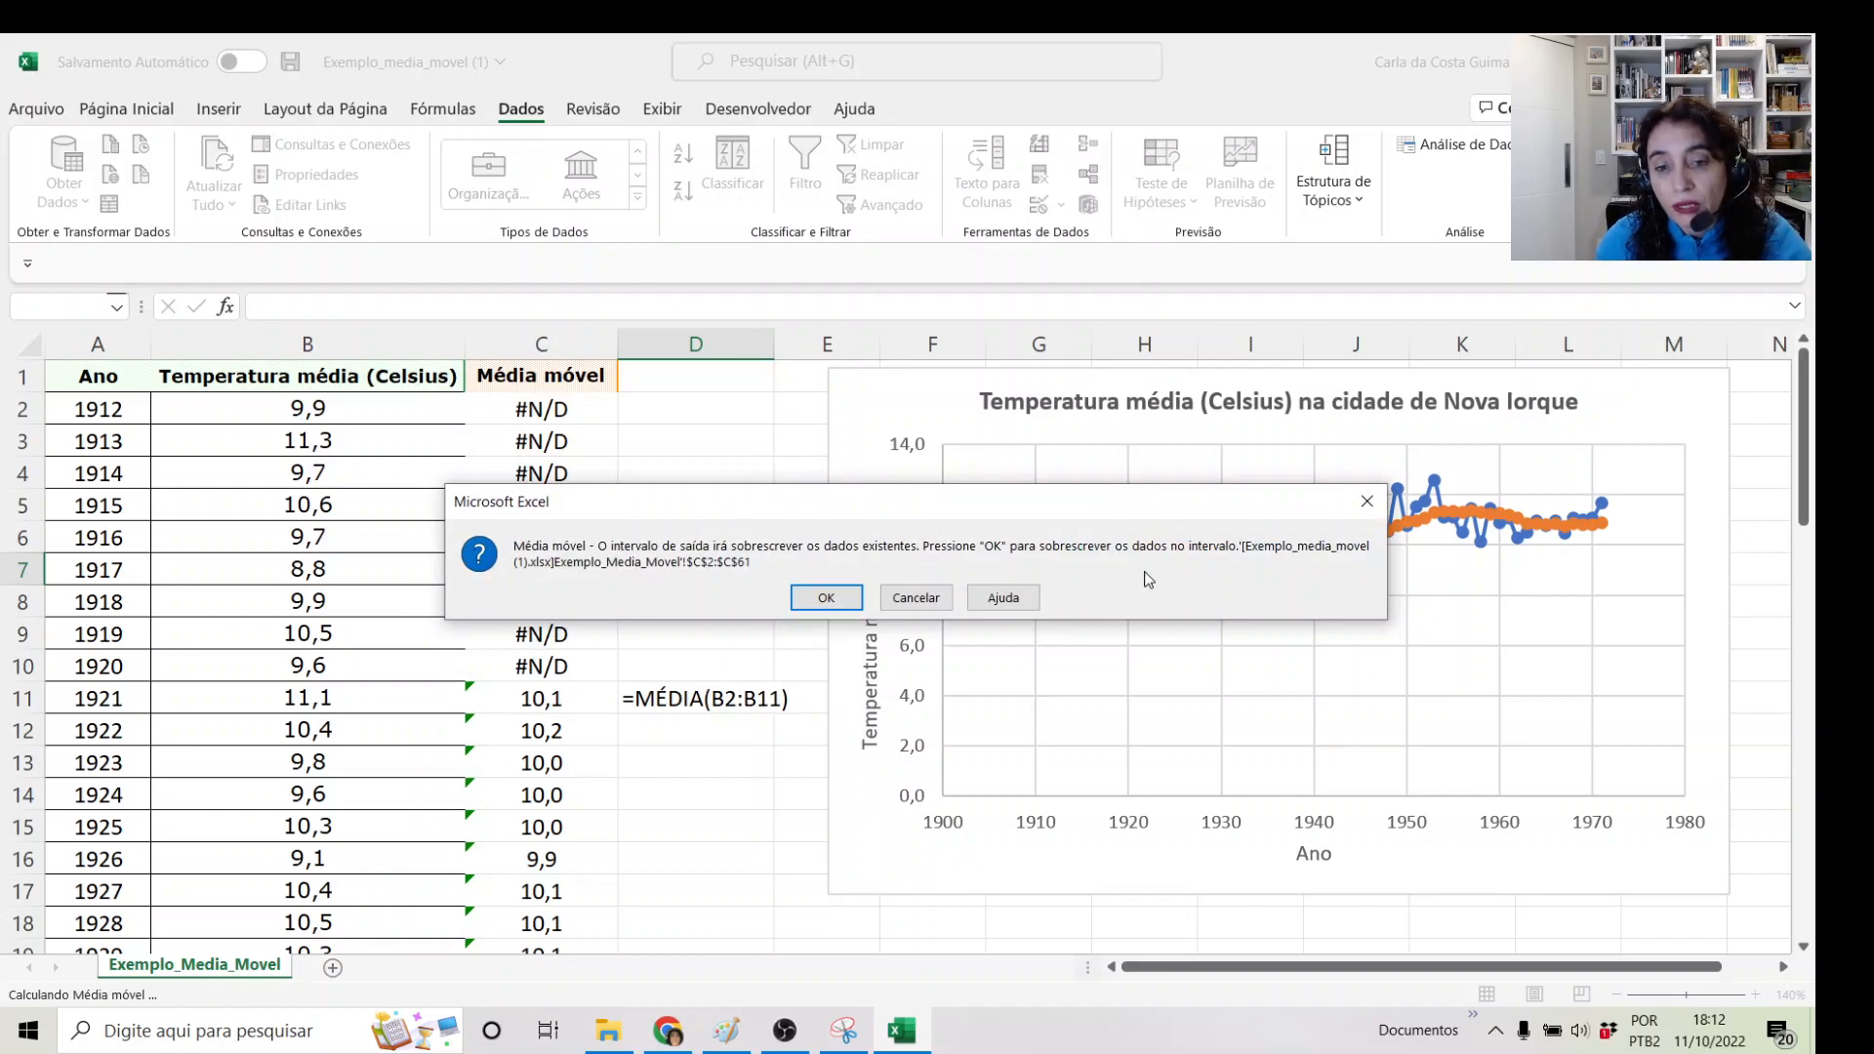
{"action": "left_click", "coordinate": [918, 611]}
{"action": "key", "text": "Escape"}
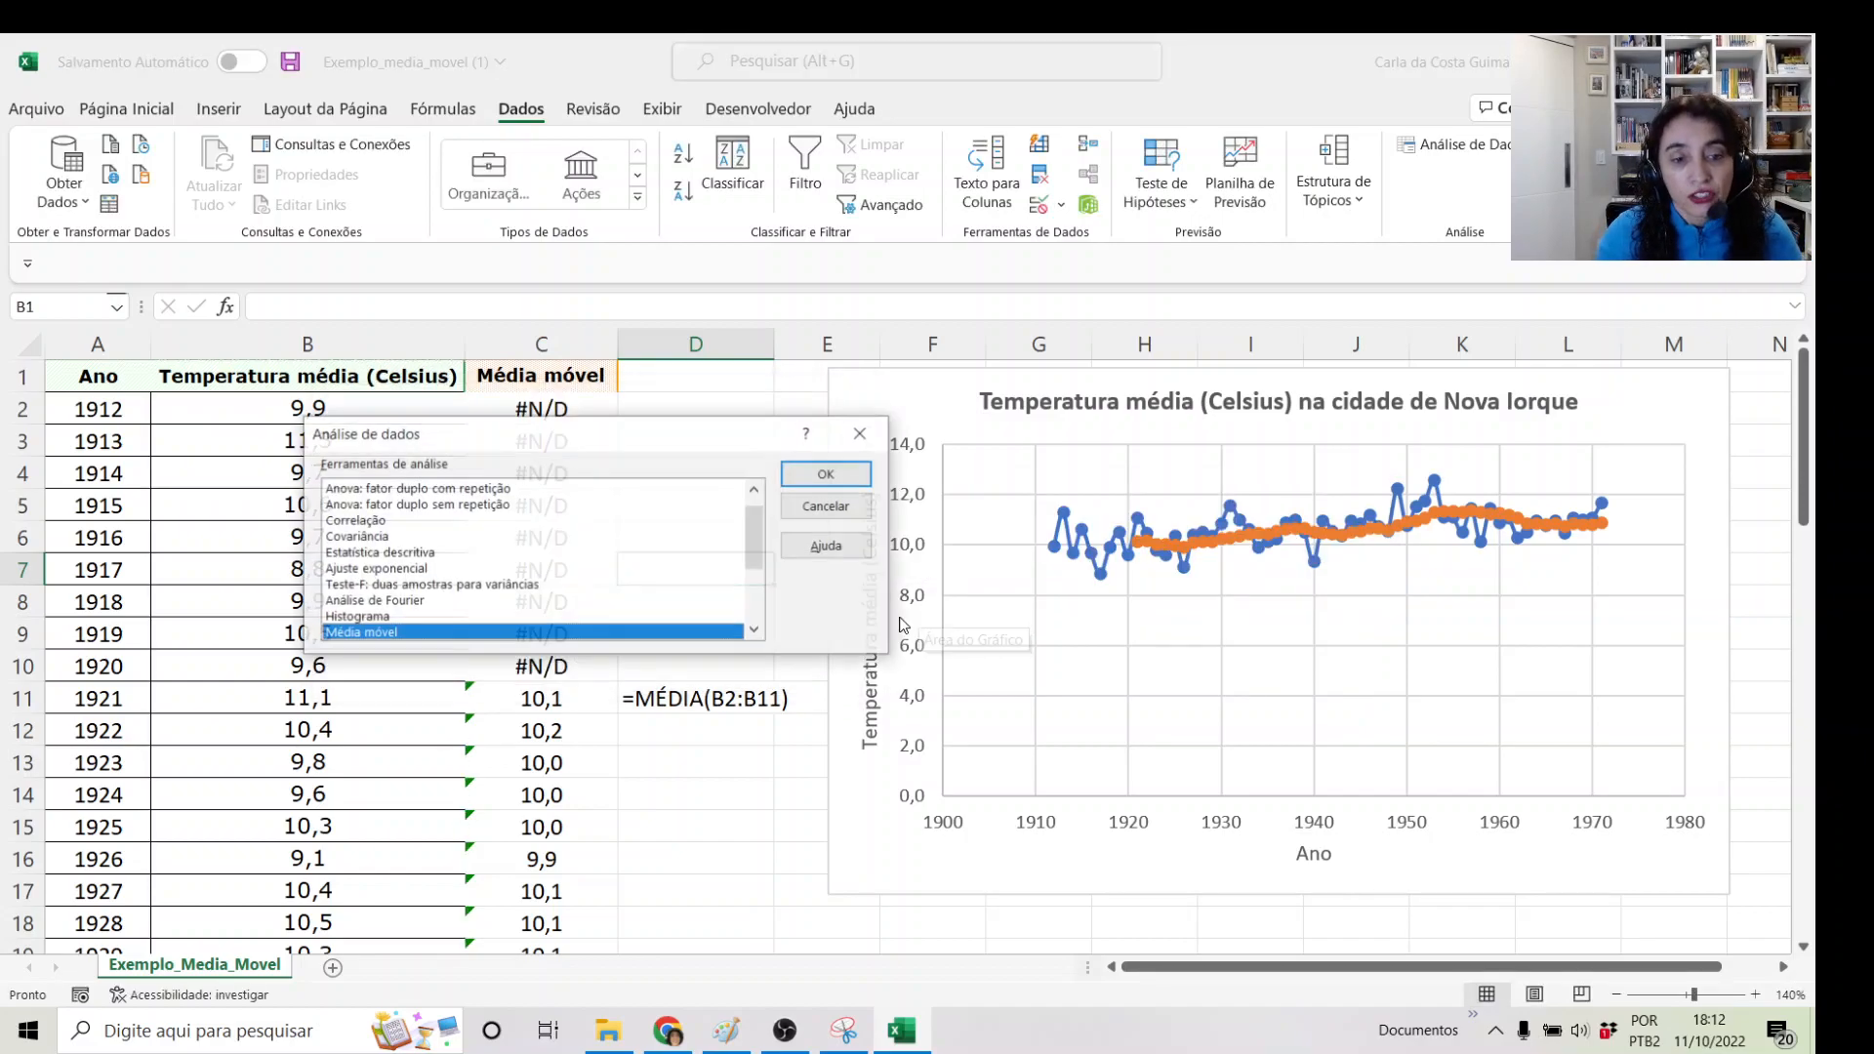
{"action": "key", "text": "Escape"}
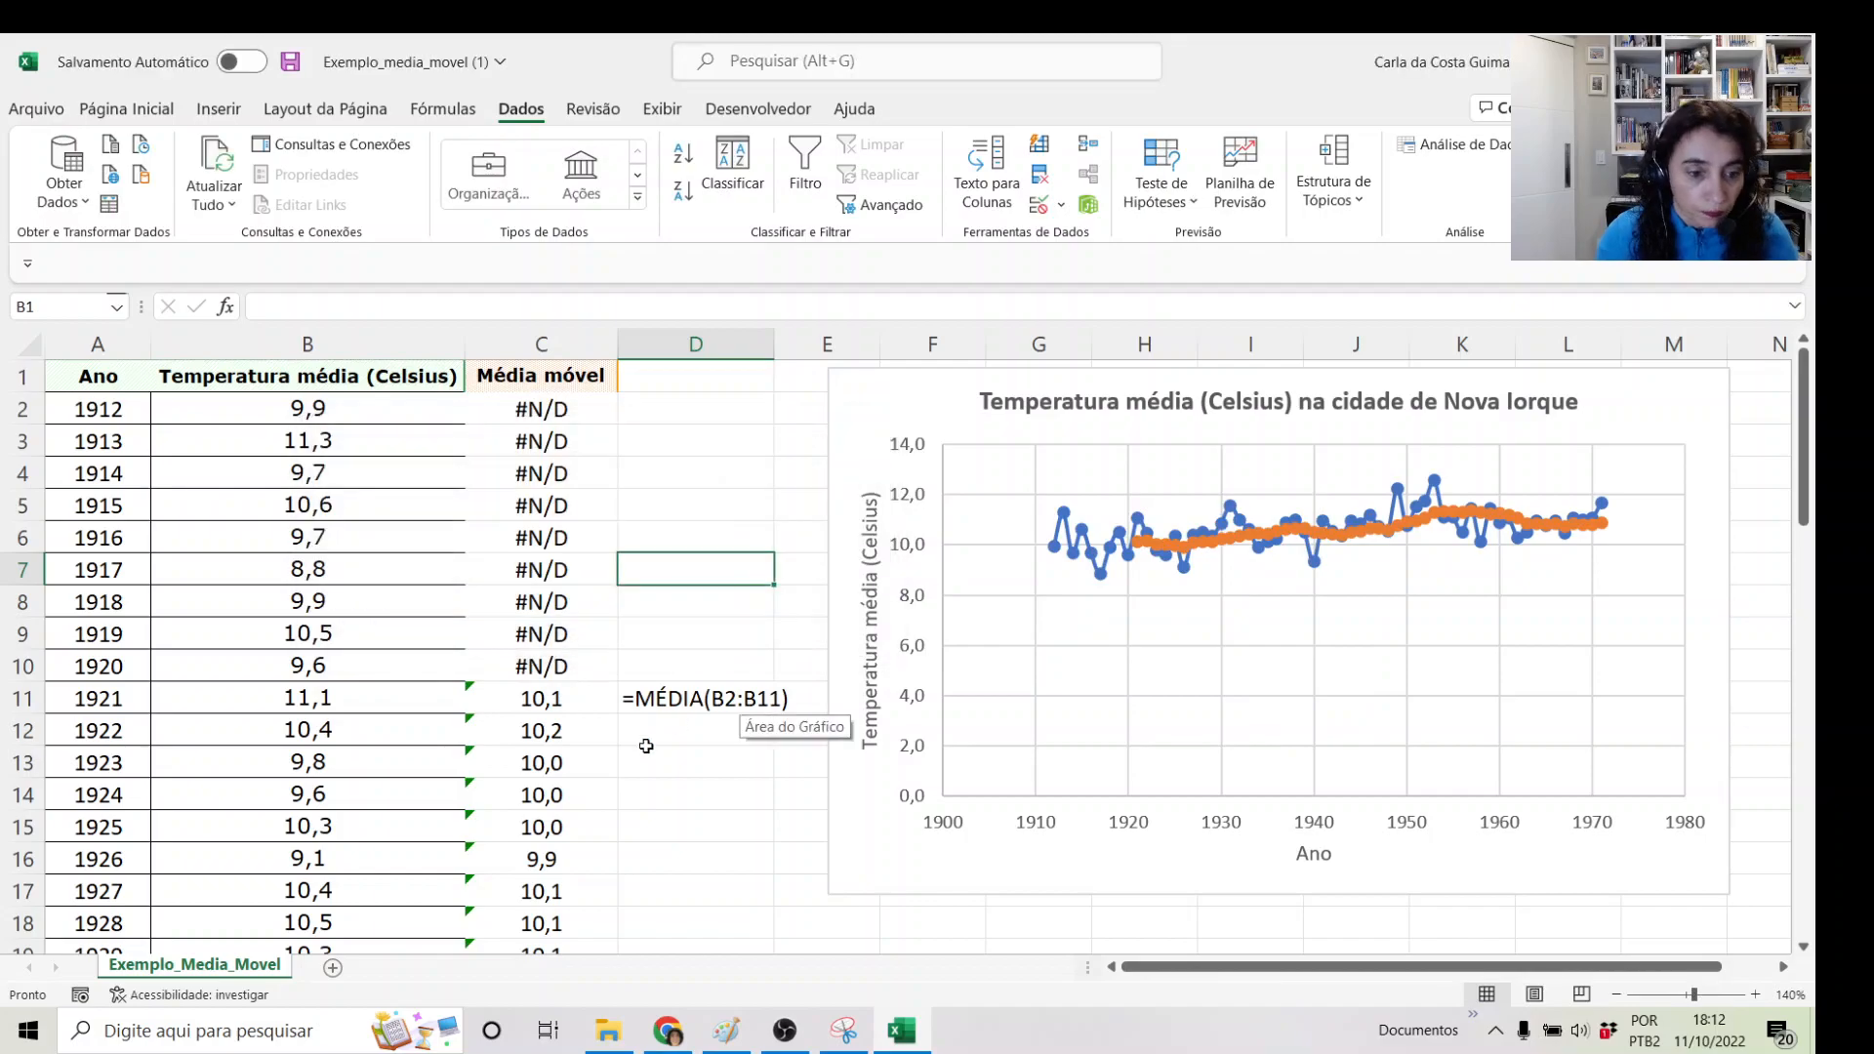
- Create a copy of the Exemplo_Media_Movel sheet before the original, compare the two sheets, and return to the copy
{"action": "right_click", "coordinate": [246, 976]}
{"action": "left_click", "coordinate": [346, 743]}
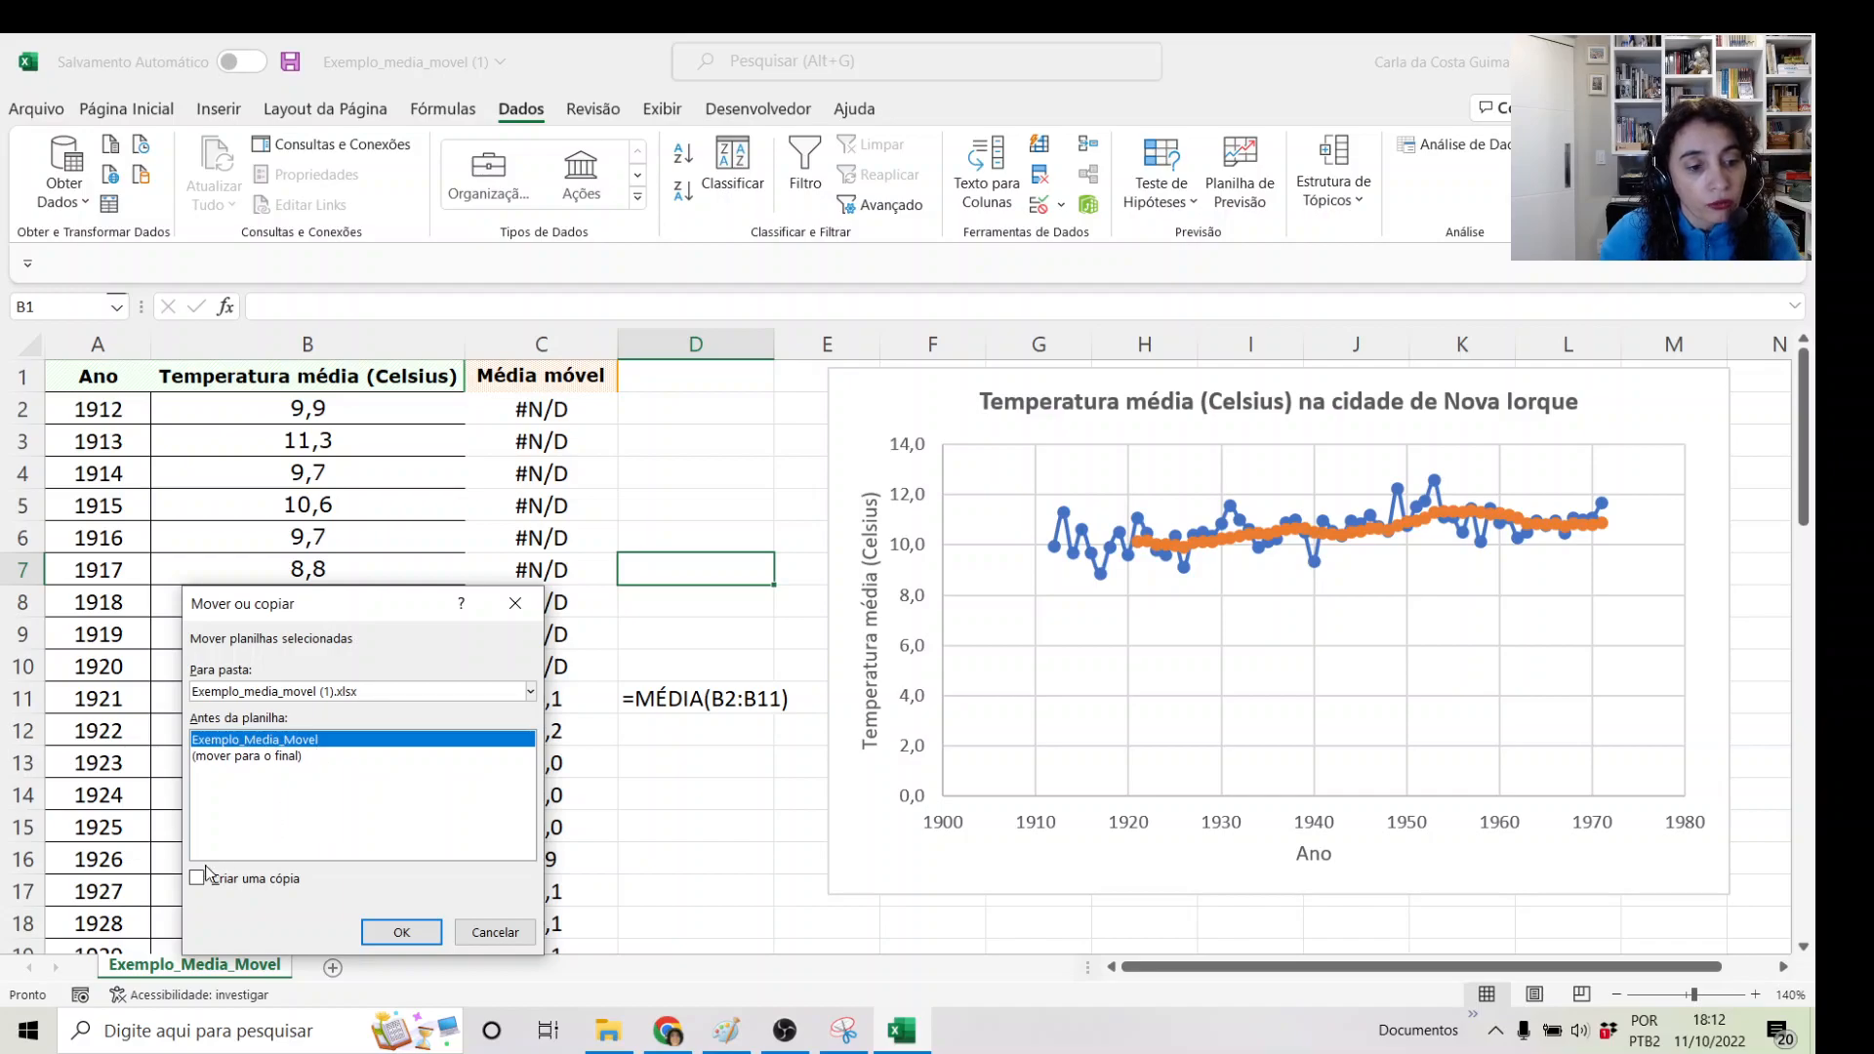
{"action": "left_click", "coordinate": [211, 876]}
{"action": "left_click", "coordinate": [401, 932]}
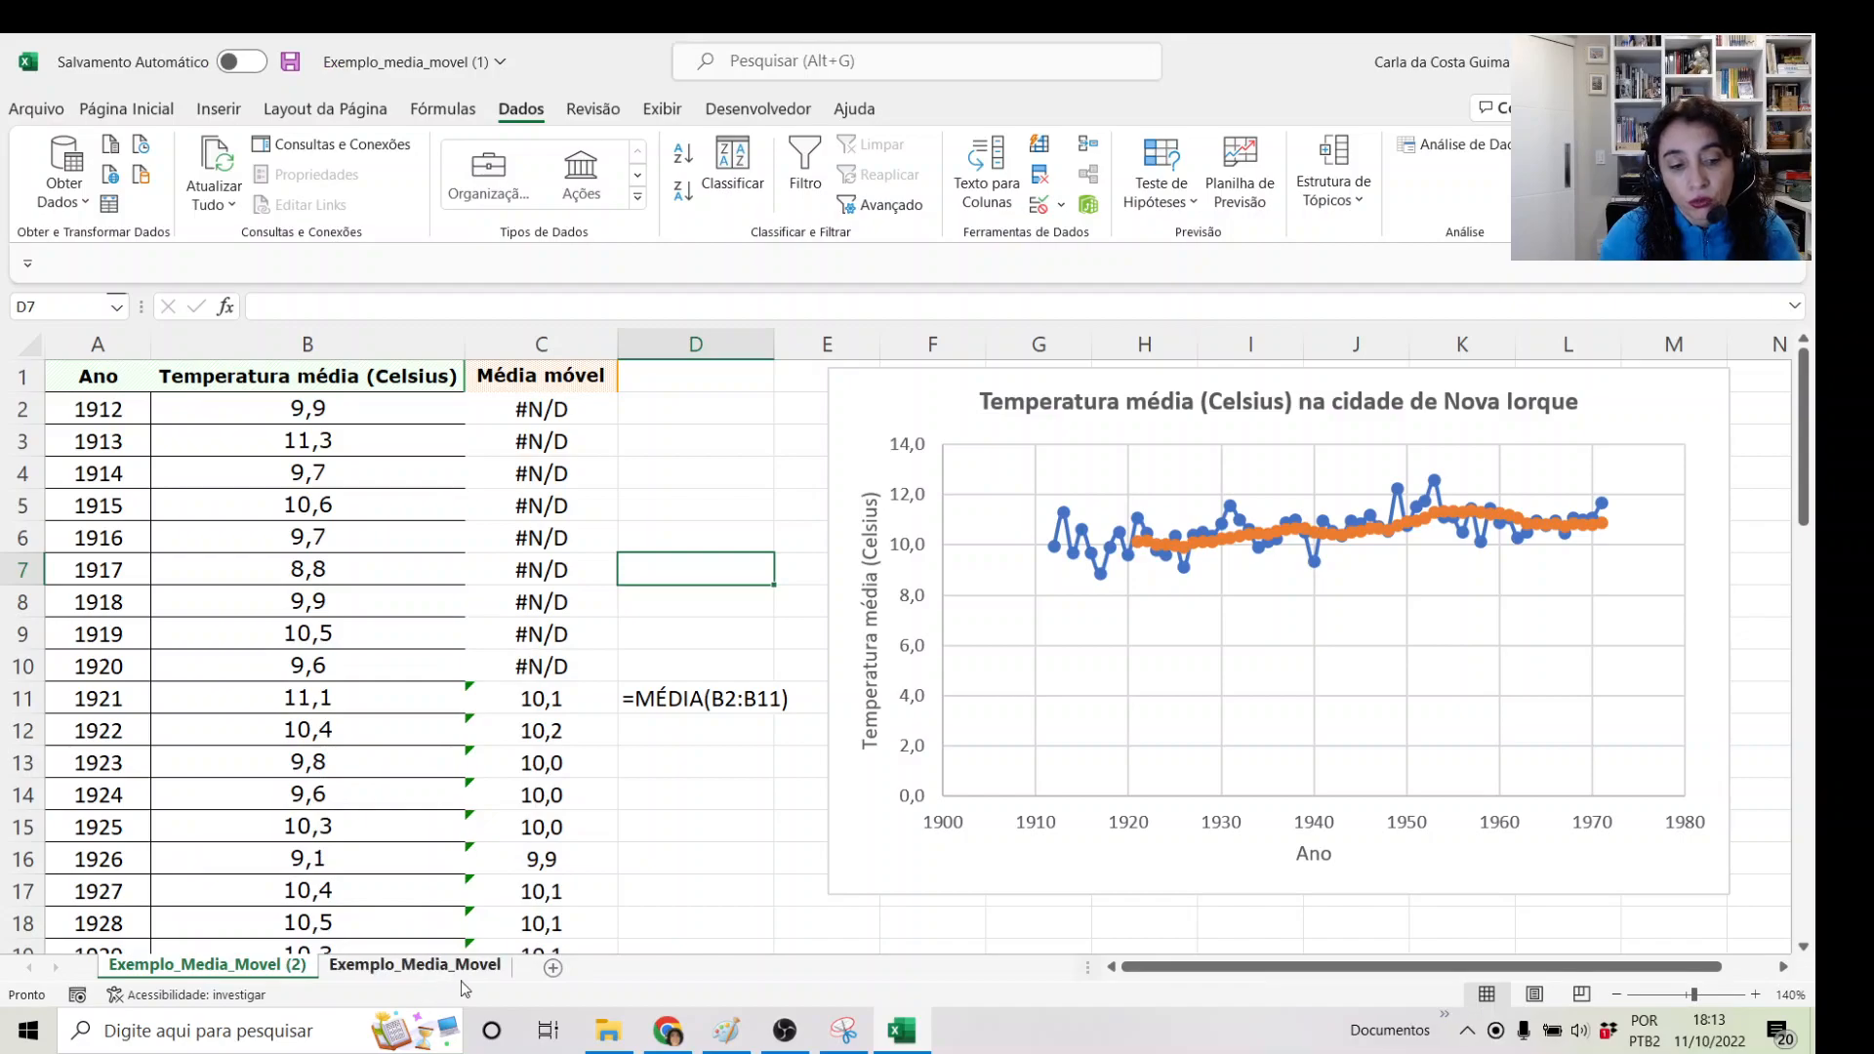
{"action": "left_click", "coordinate": [420, 968]}
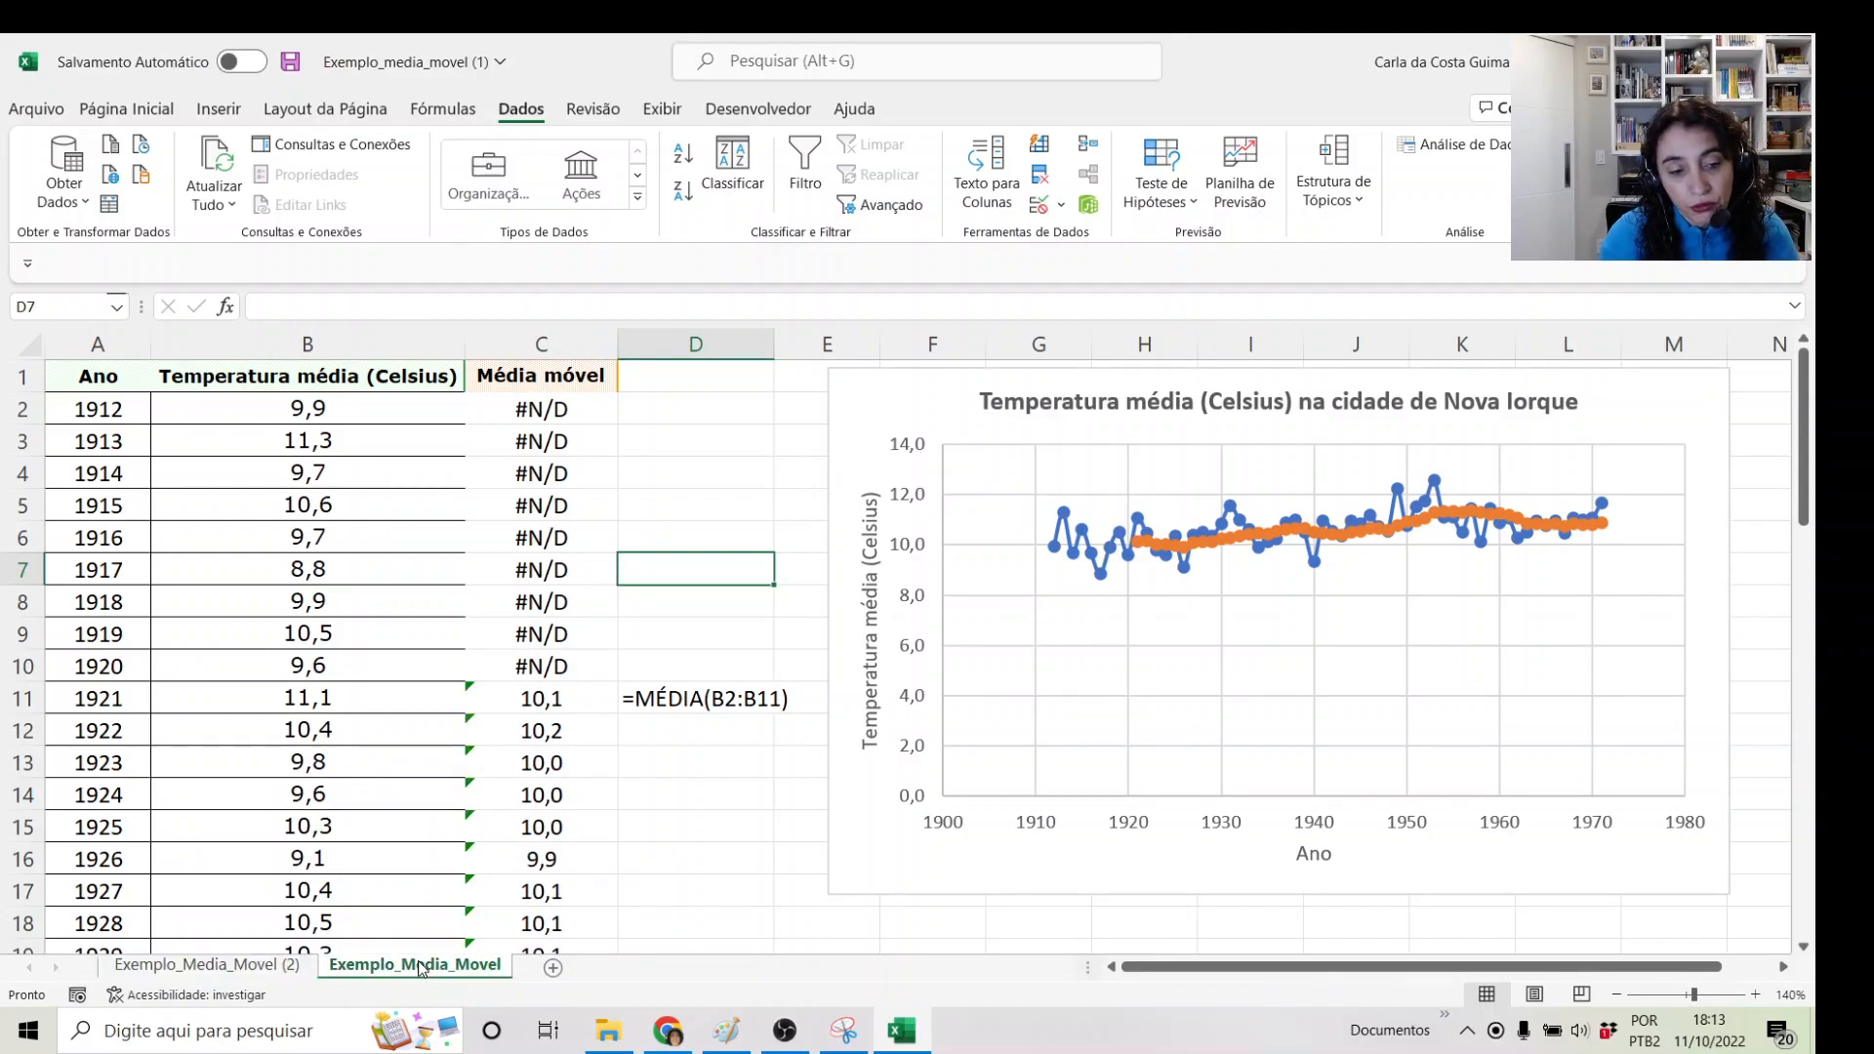
{"action": "left_click", "coordinate": [227, 968]}
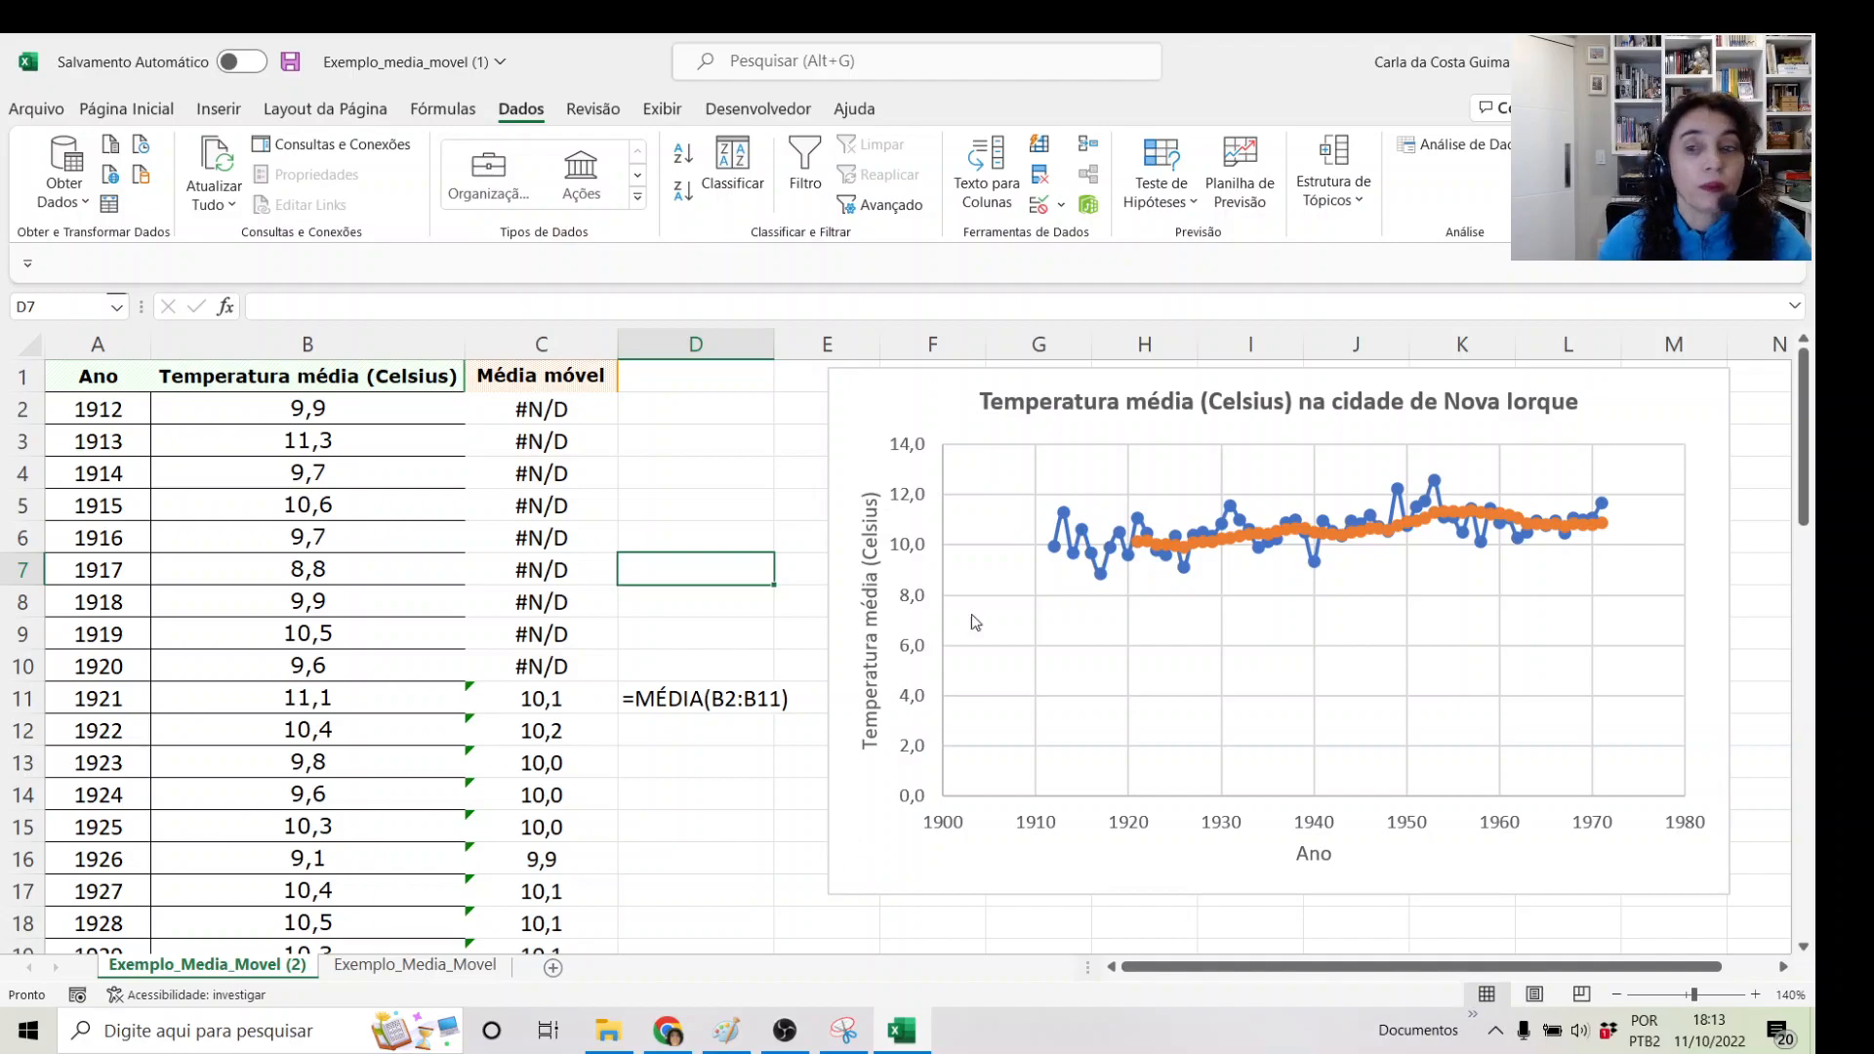
- Run the Moving Average analysis on B1:B61 in the copied sheet with interval 15, overwriting C2:C61
{"action": "left_click", "coordinate": [1464, 160]}
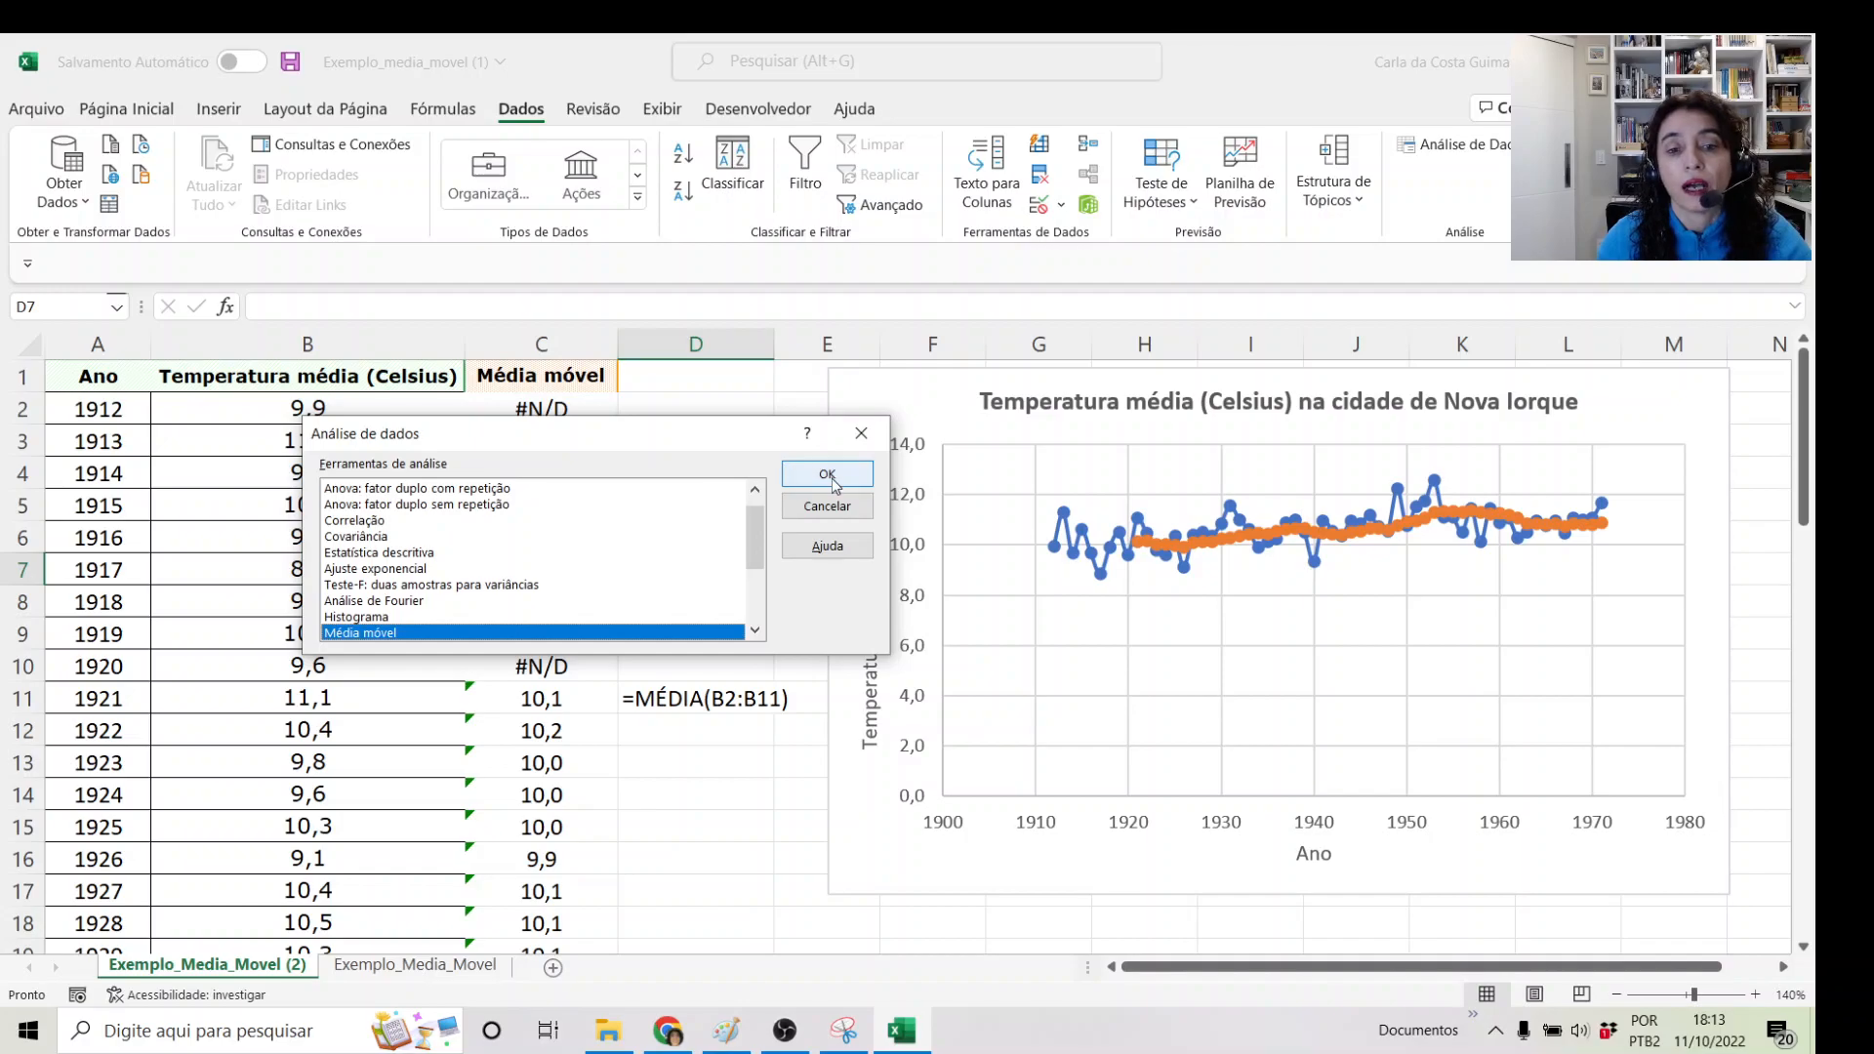
{"action": "key", "text": "Return"}
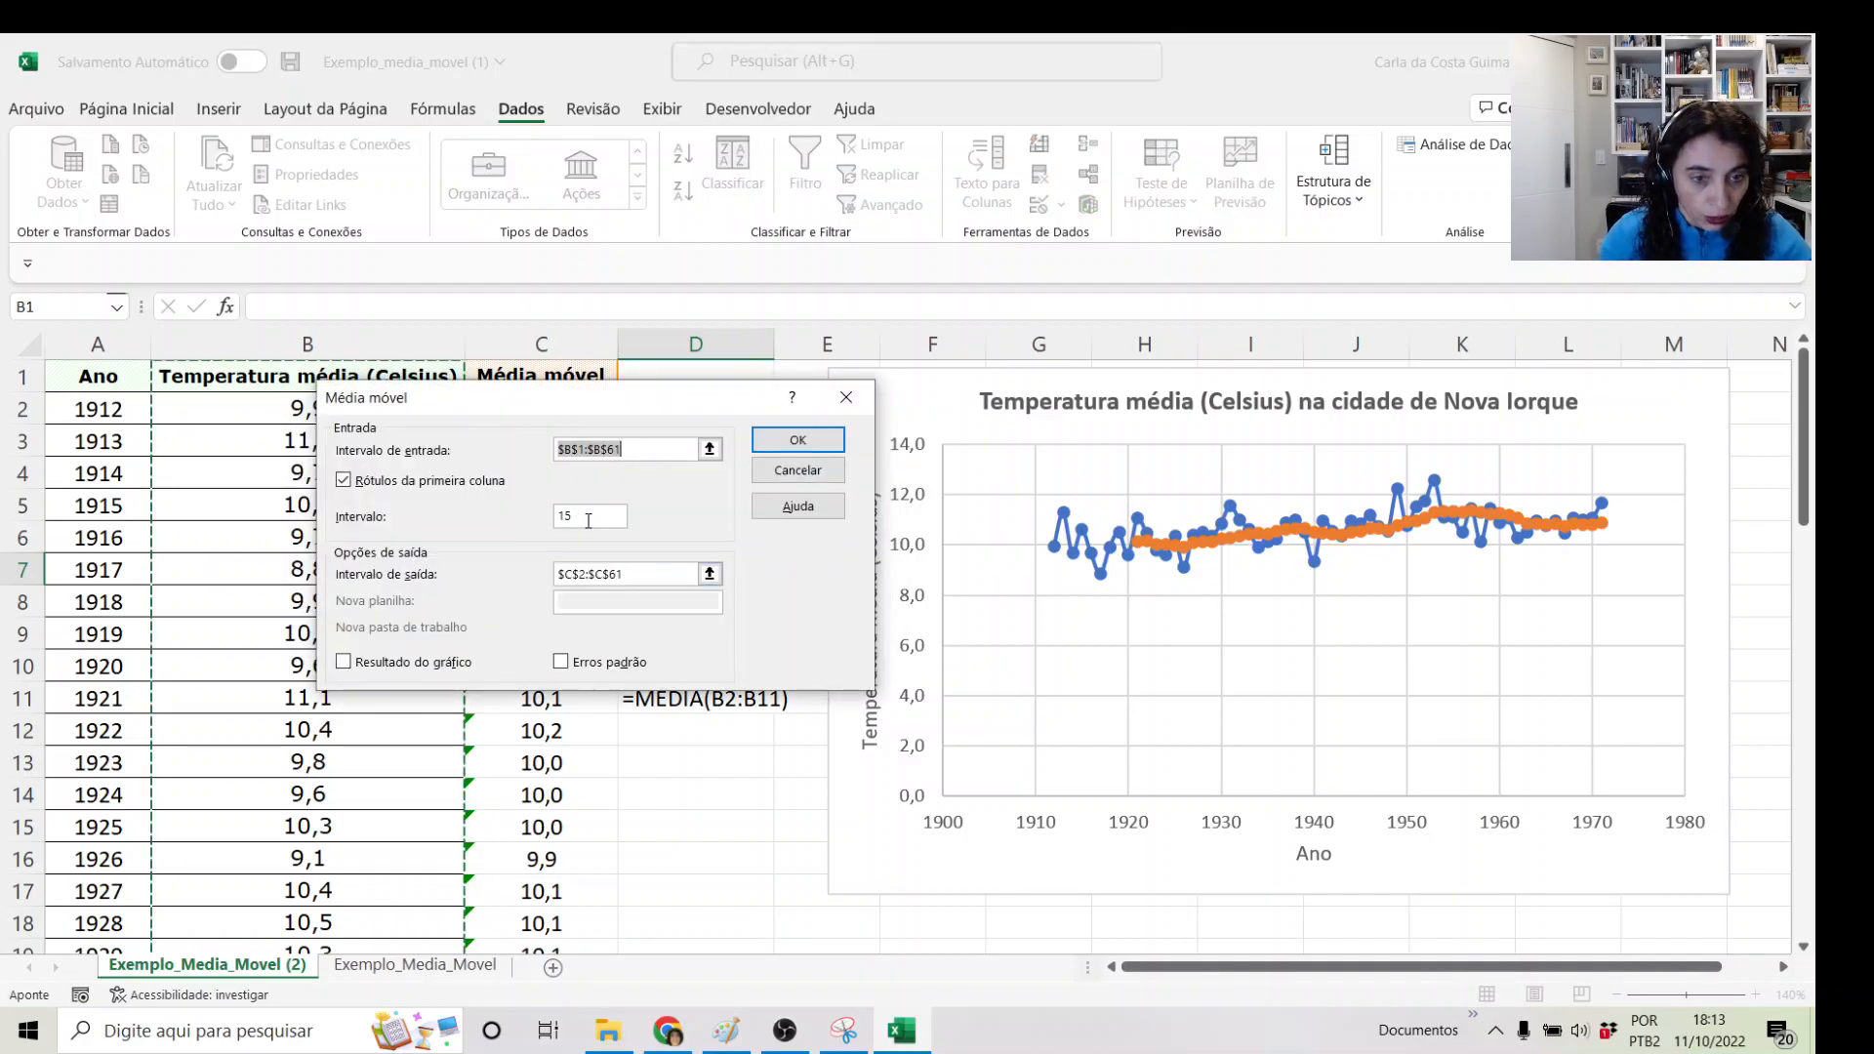
{"action": "left_click", "coordinate": [798, 440]}
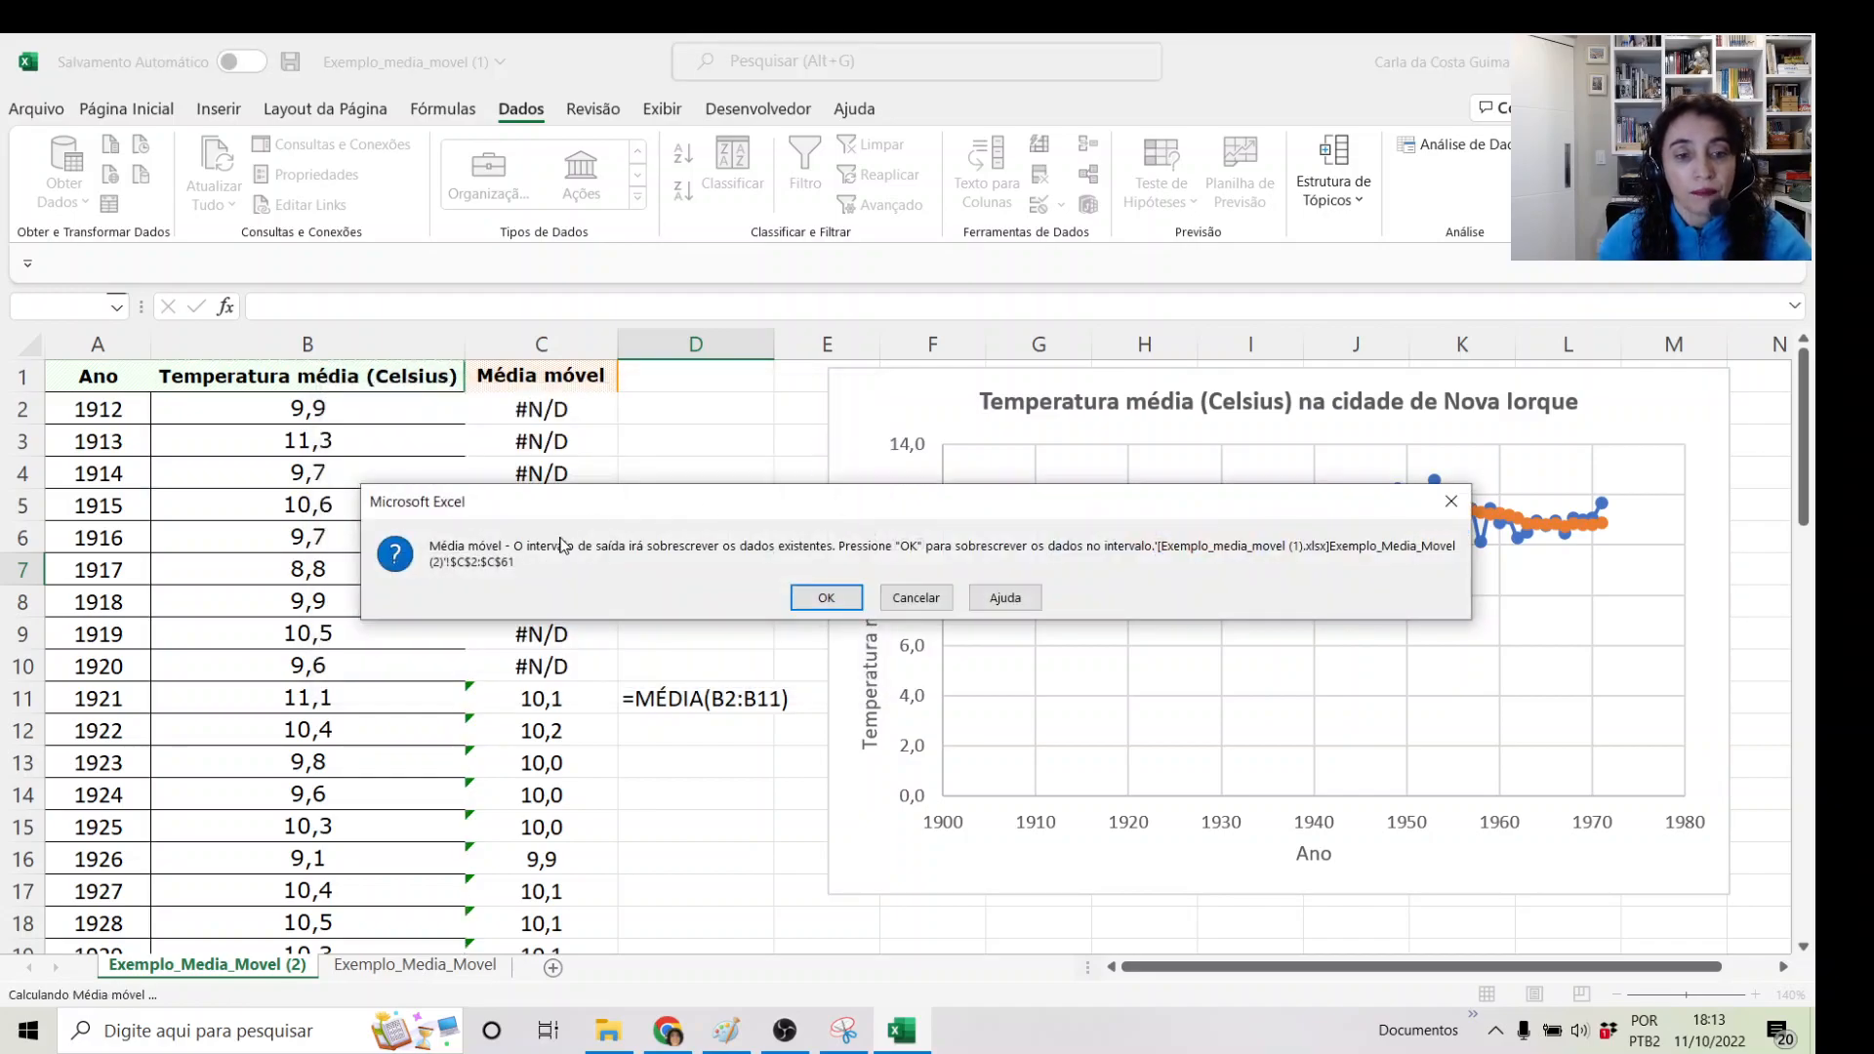
{"action": "left_click", "coordinate": [825, 597]}
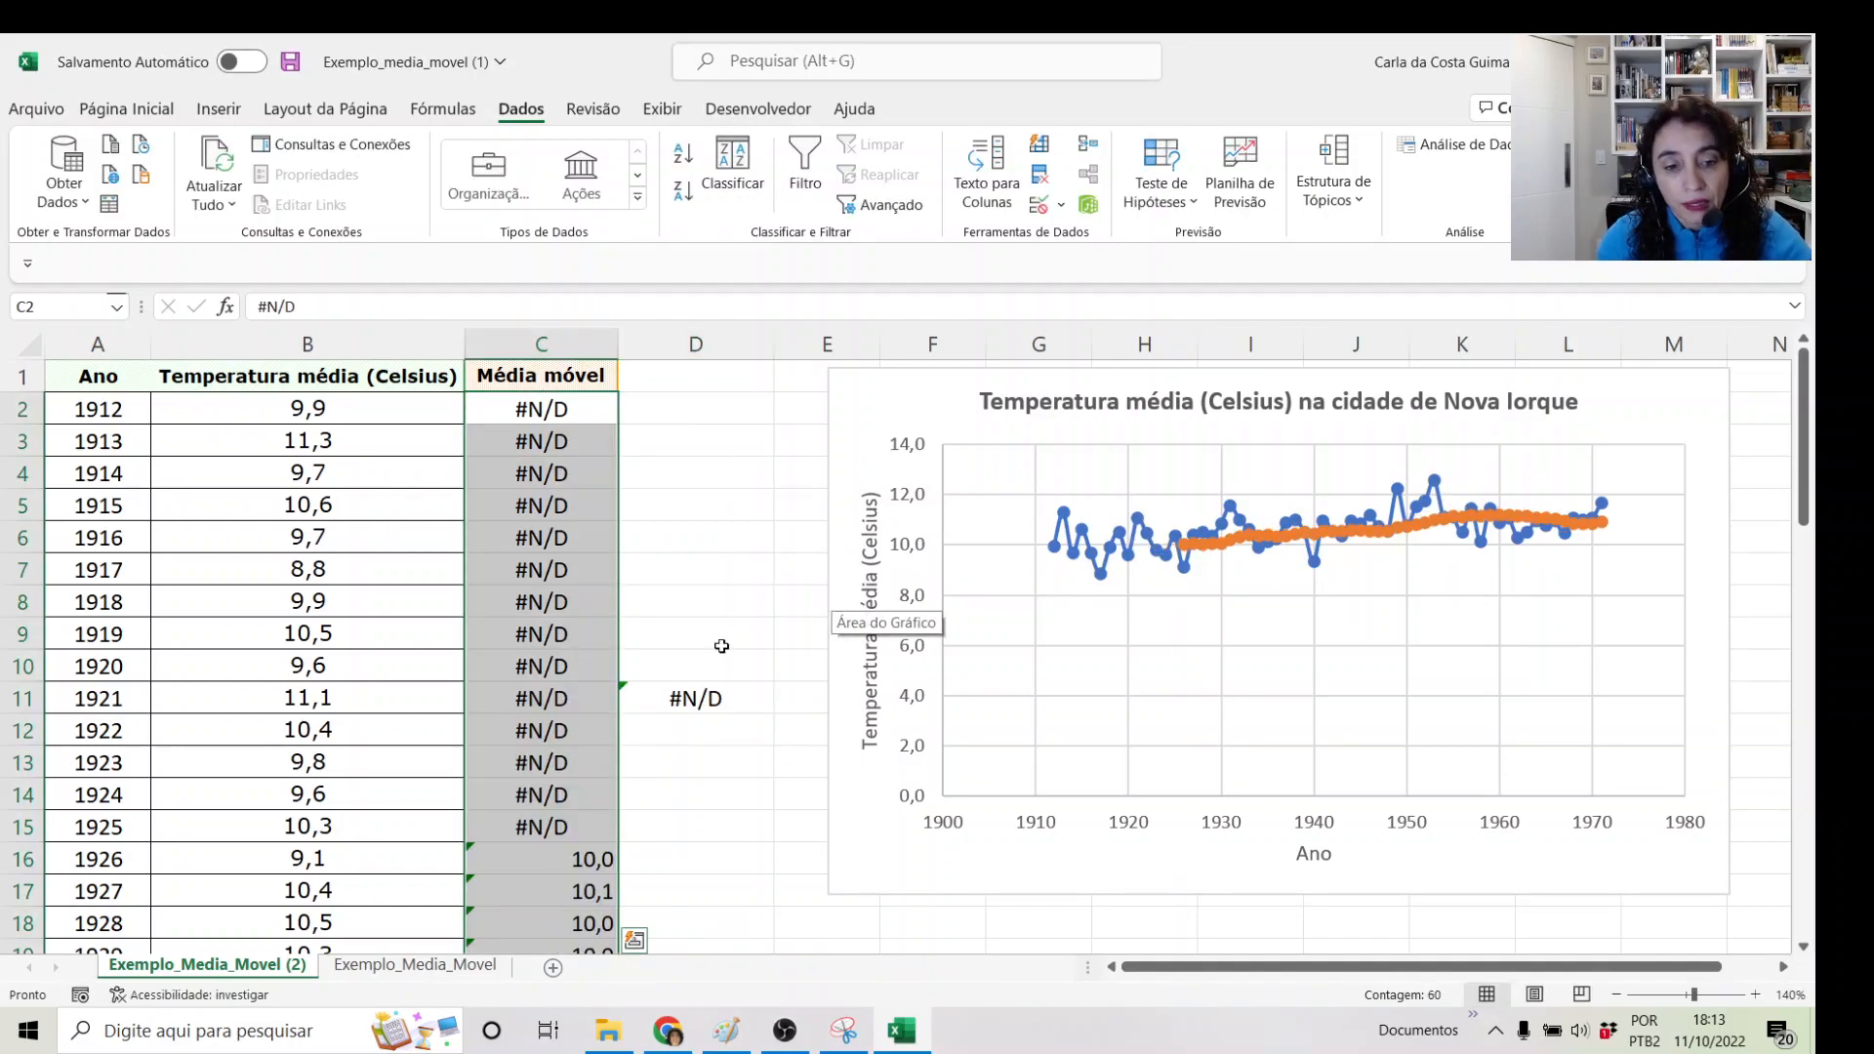
- Copy the FÓRMULATEXTO formula from D11 to D16 to display the first 15-year moving average formula
{"action": "left_click", "coordinate": [698, 695]}
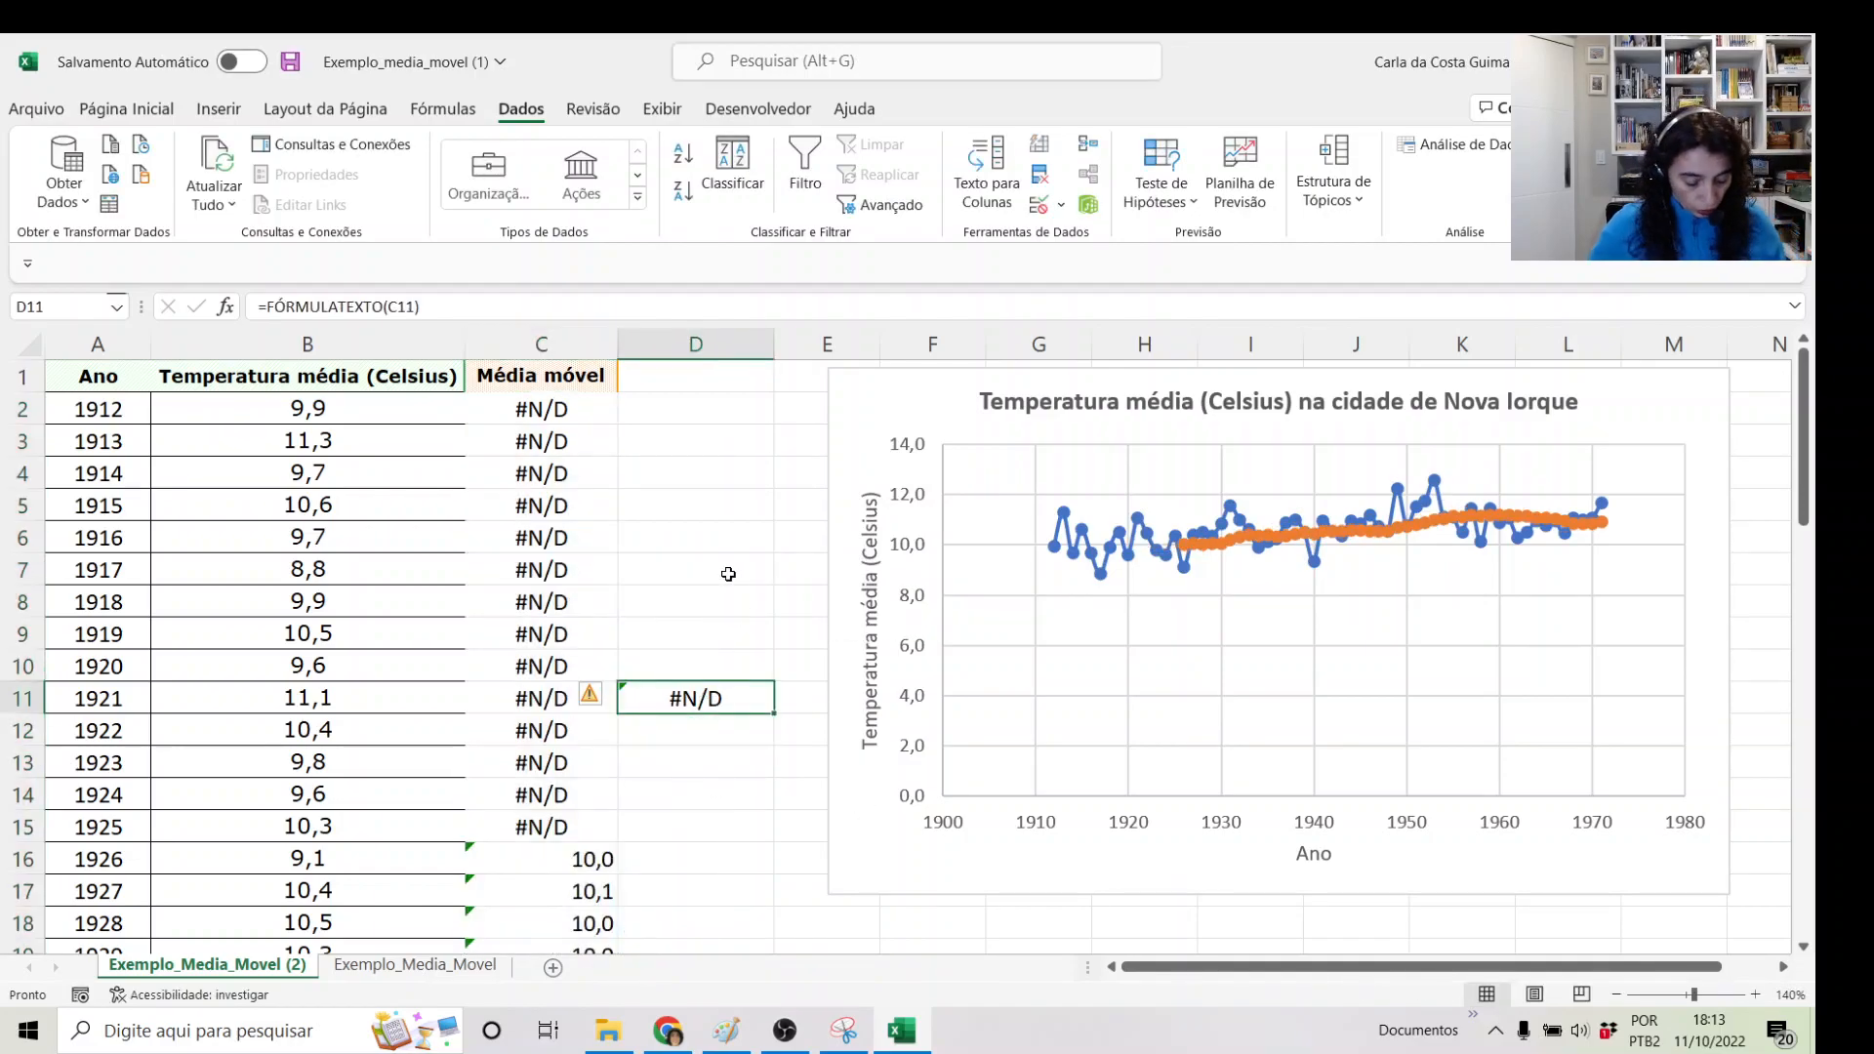
{"action": "key", "text": "ctrl+c"}
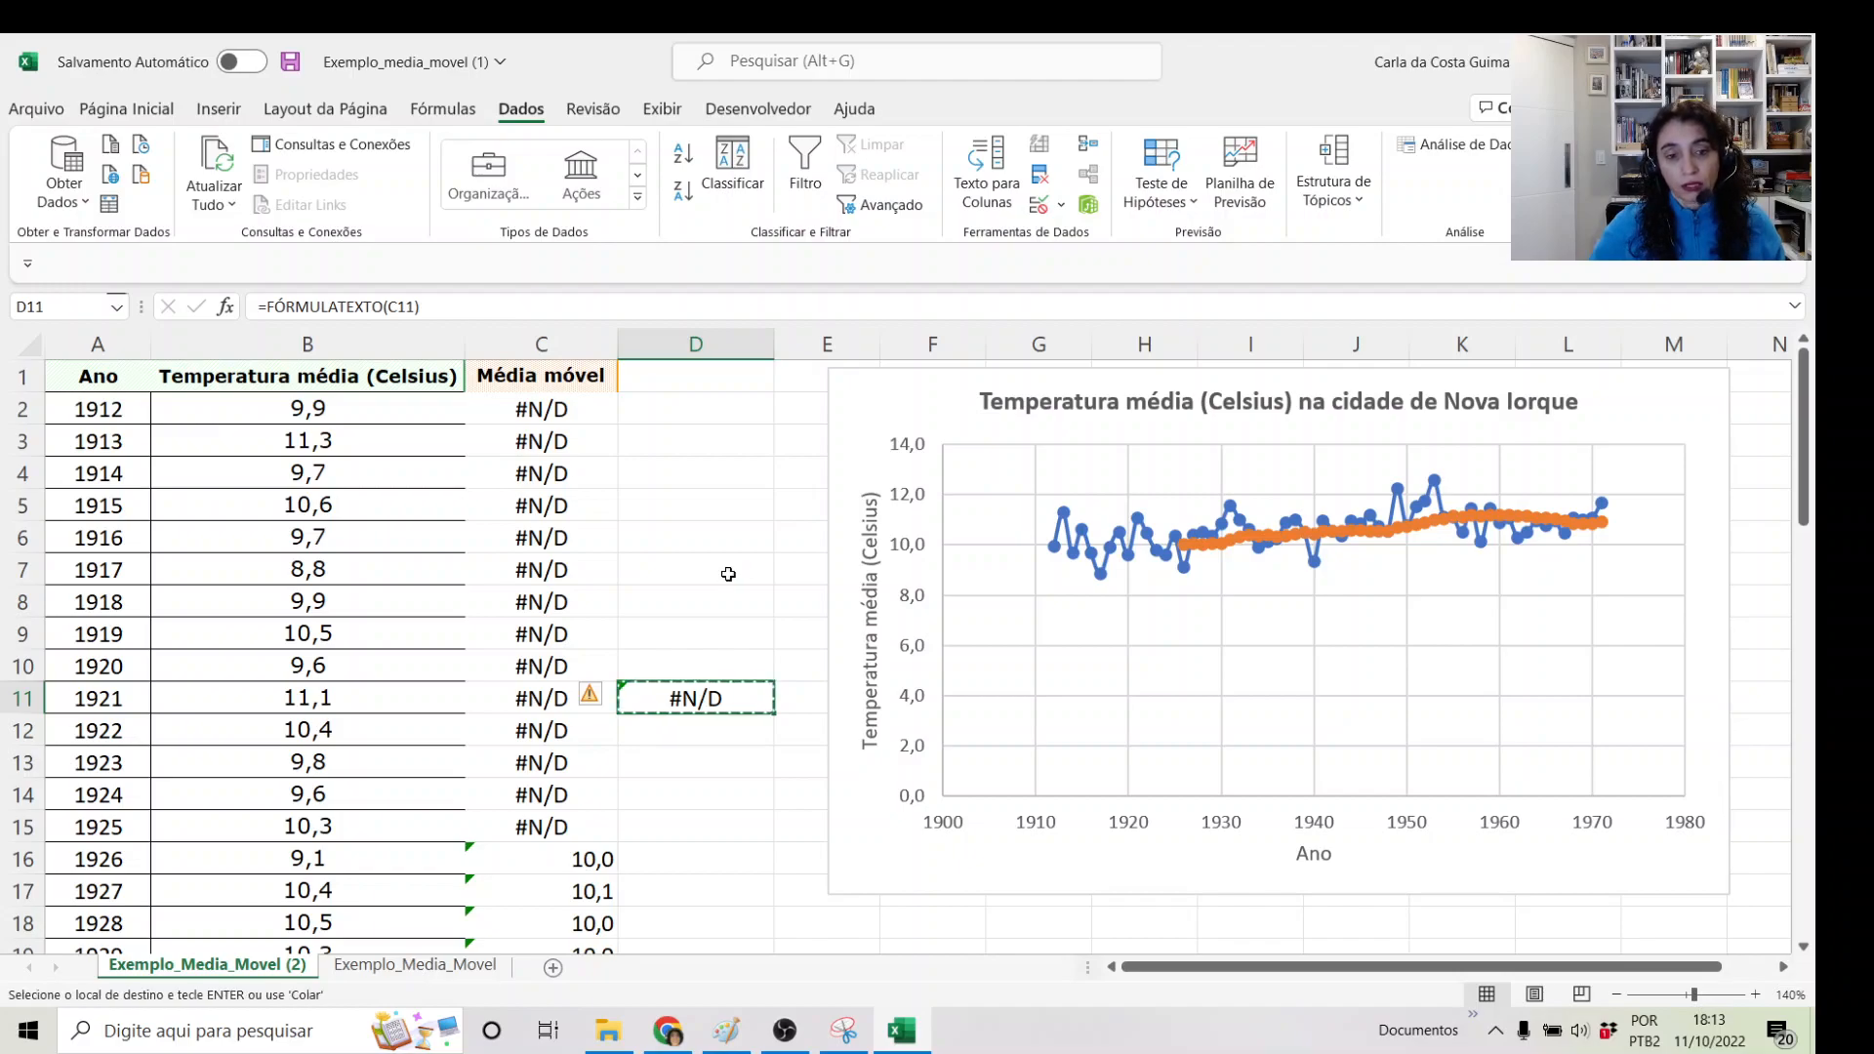
{"action": "key", "text": "Down"}
{"action": "key", "text": "Down"}
{"action": "key", "text": "Down"}
{"action": "key", "text": "Down"}
{"action": "key", "text": "Down"}
{"action": "key", "text": "ctrl+v"}
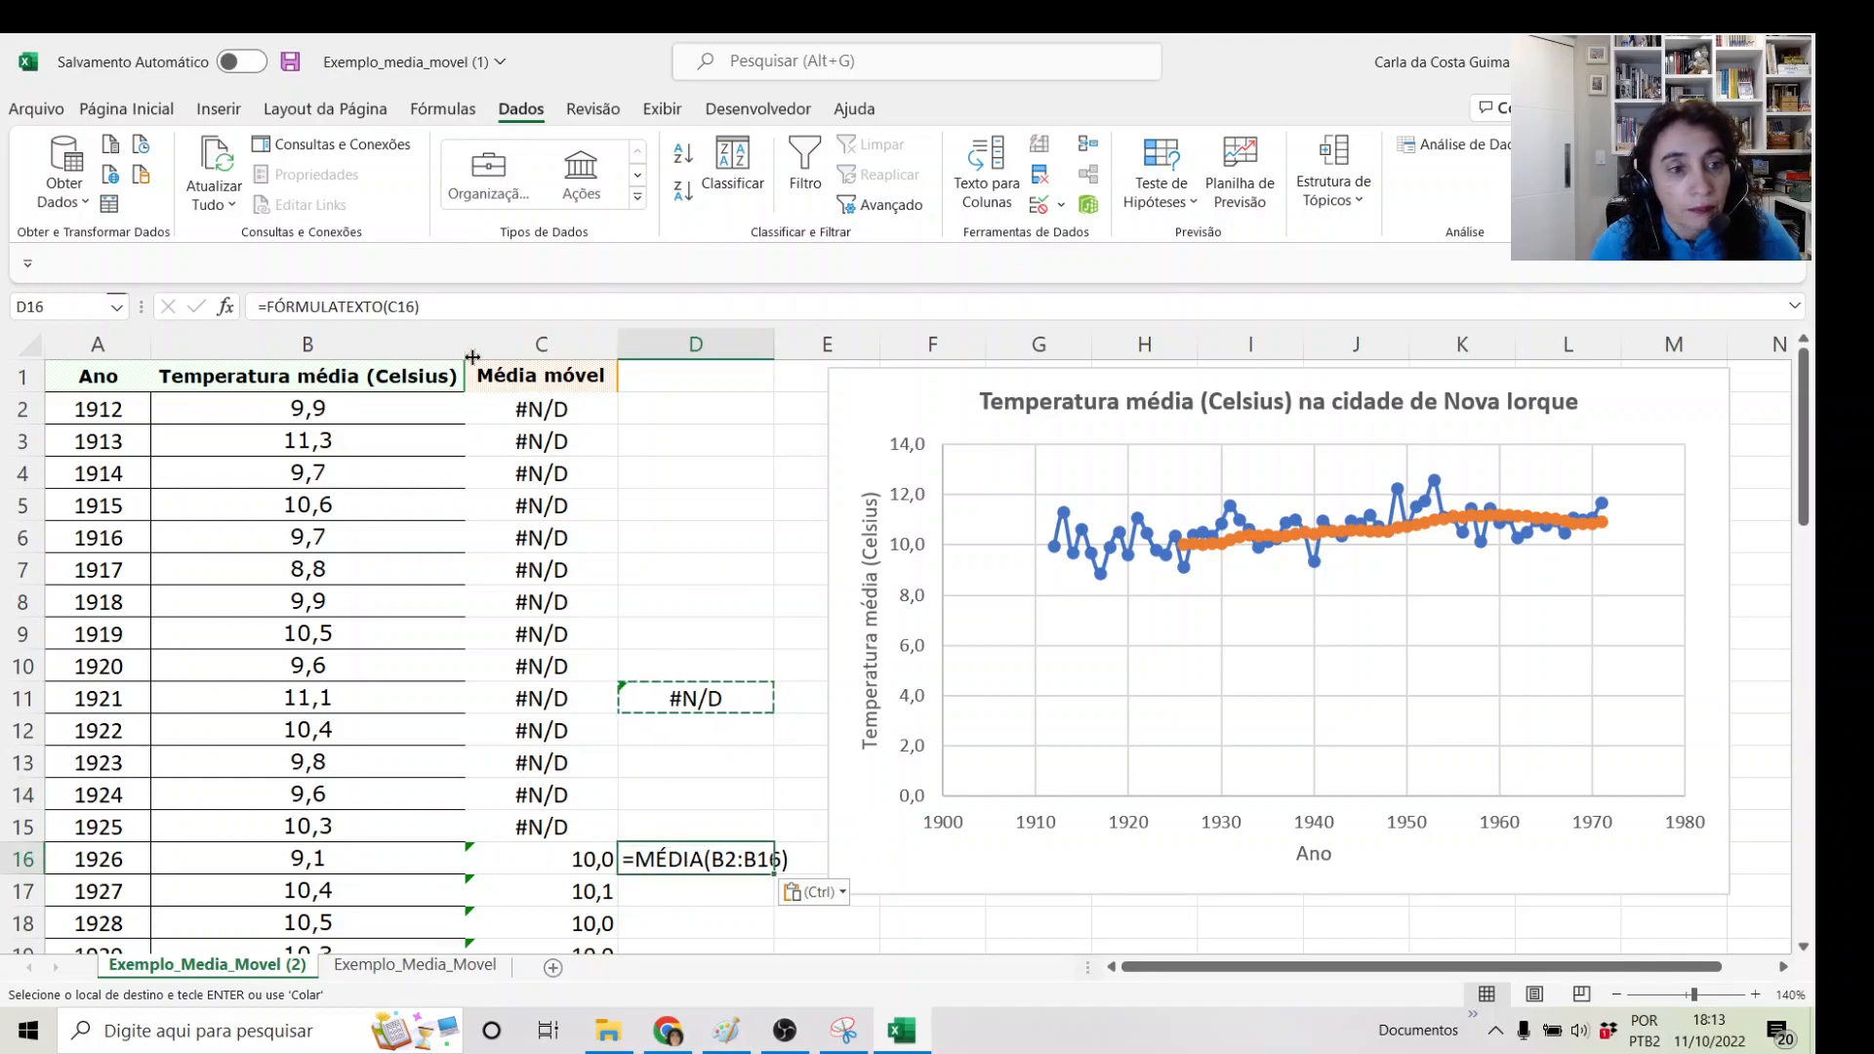
- Inspect the range used by the moving average formula in C16, and compare the chart with the one on the Exemplo_Media_Movel sheet
{"action": "key", "text": "Left"}
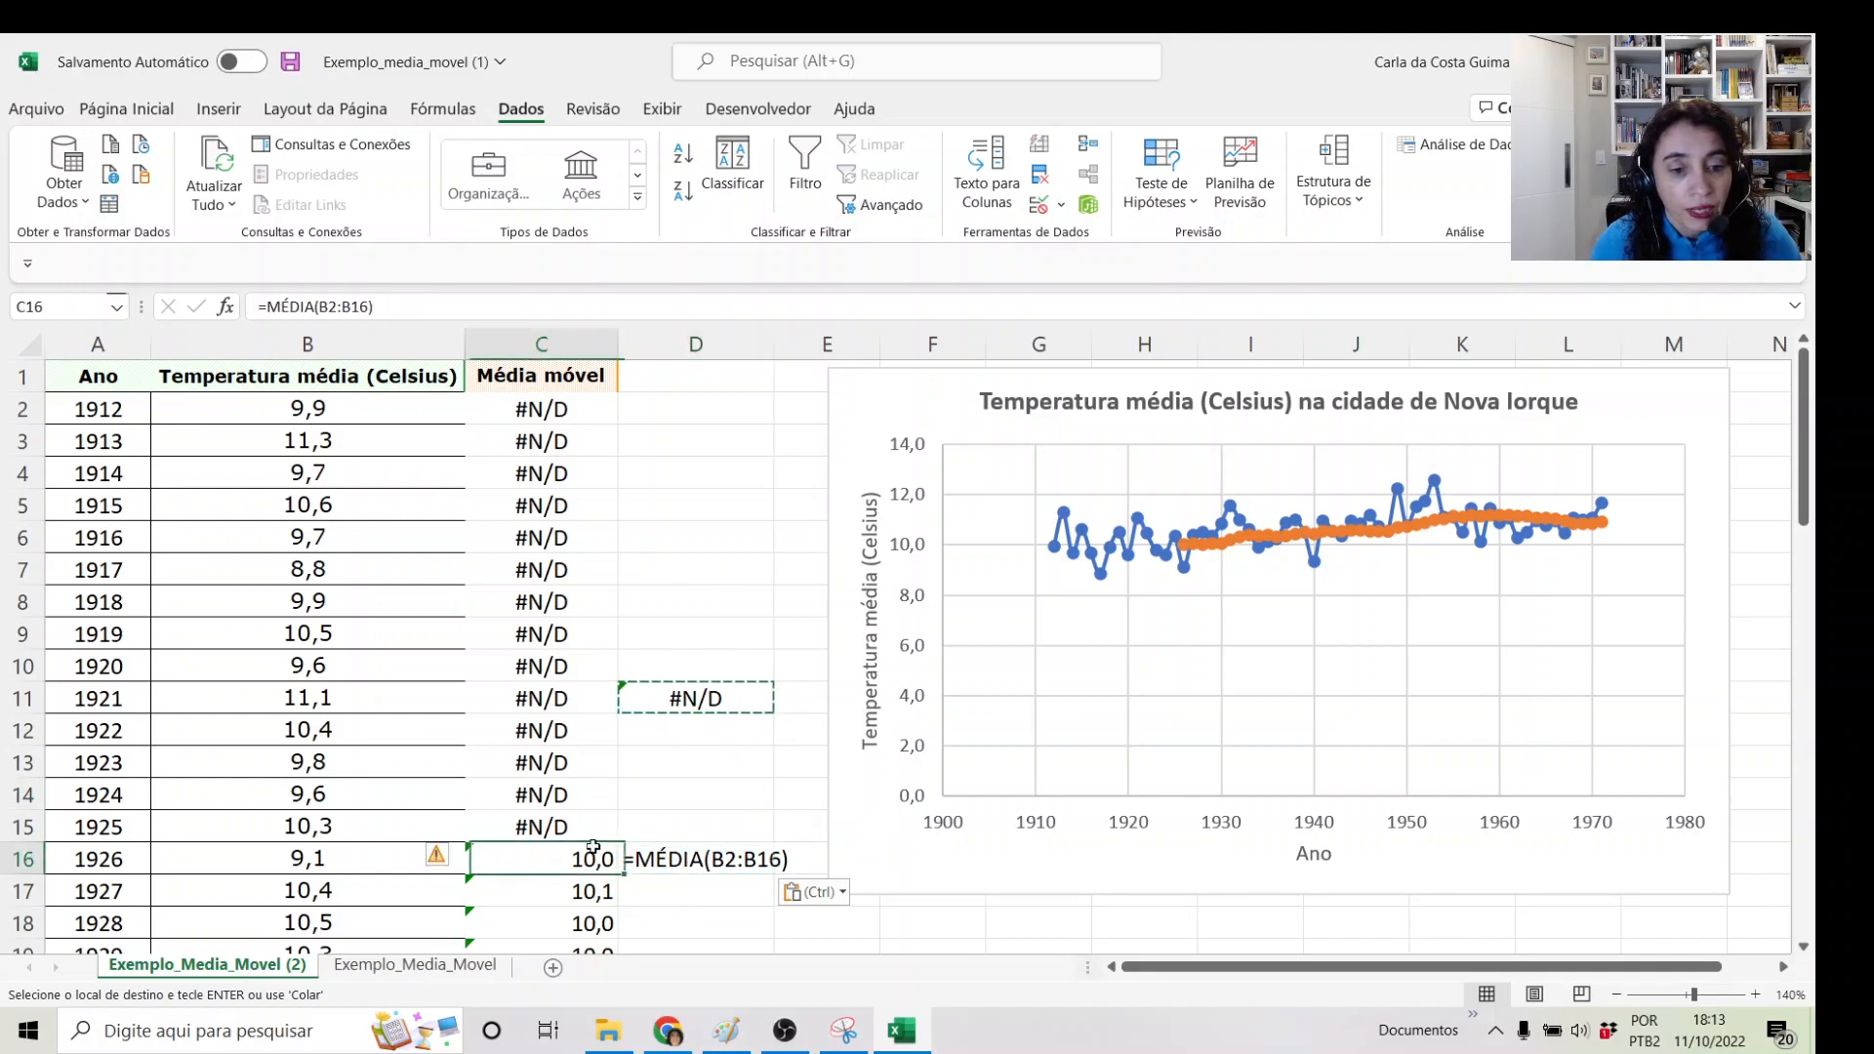
{"action": "left_click", "coordinate": [350, 307]}
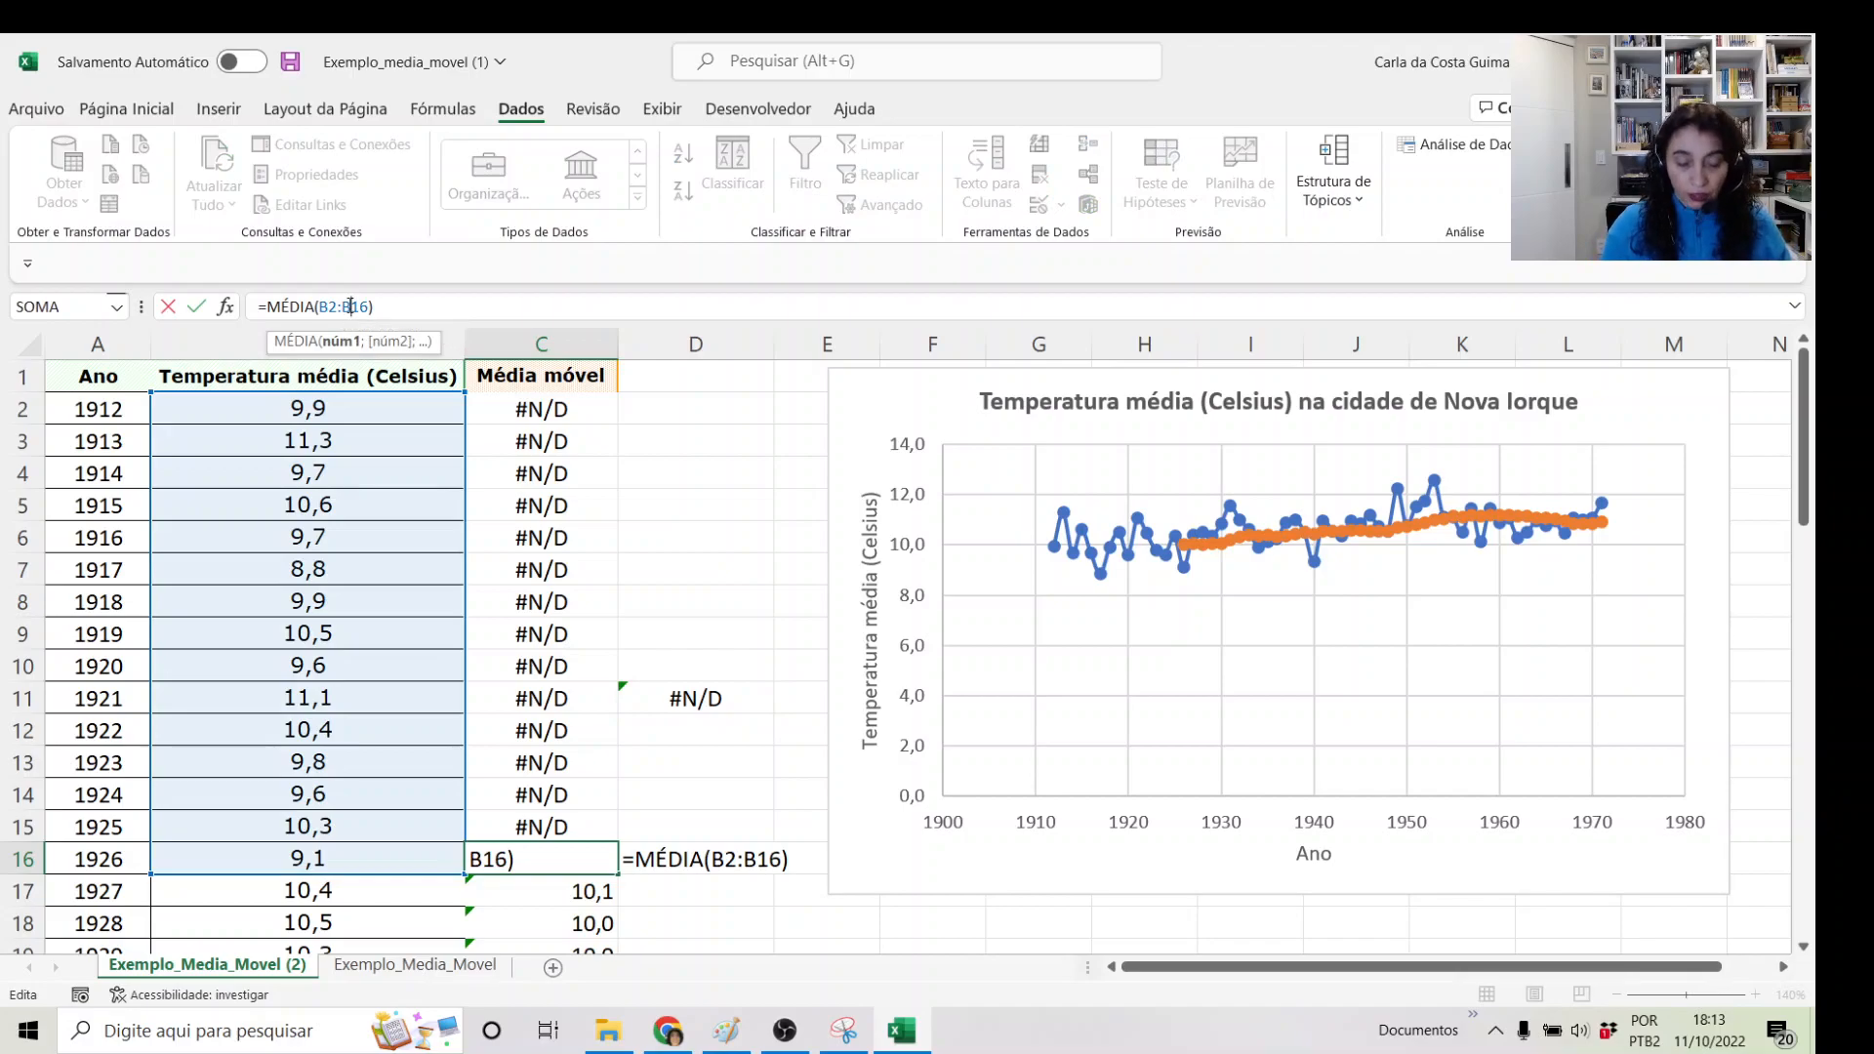
{"action": "key", "text": "Return"}
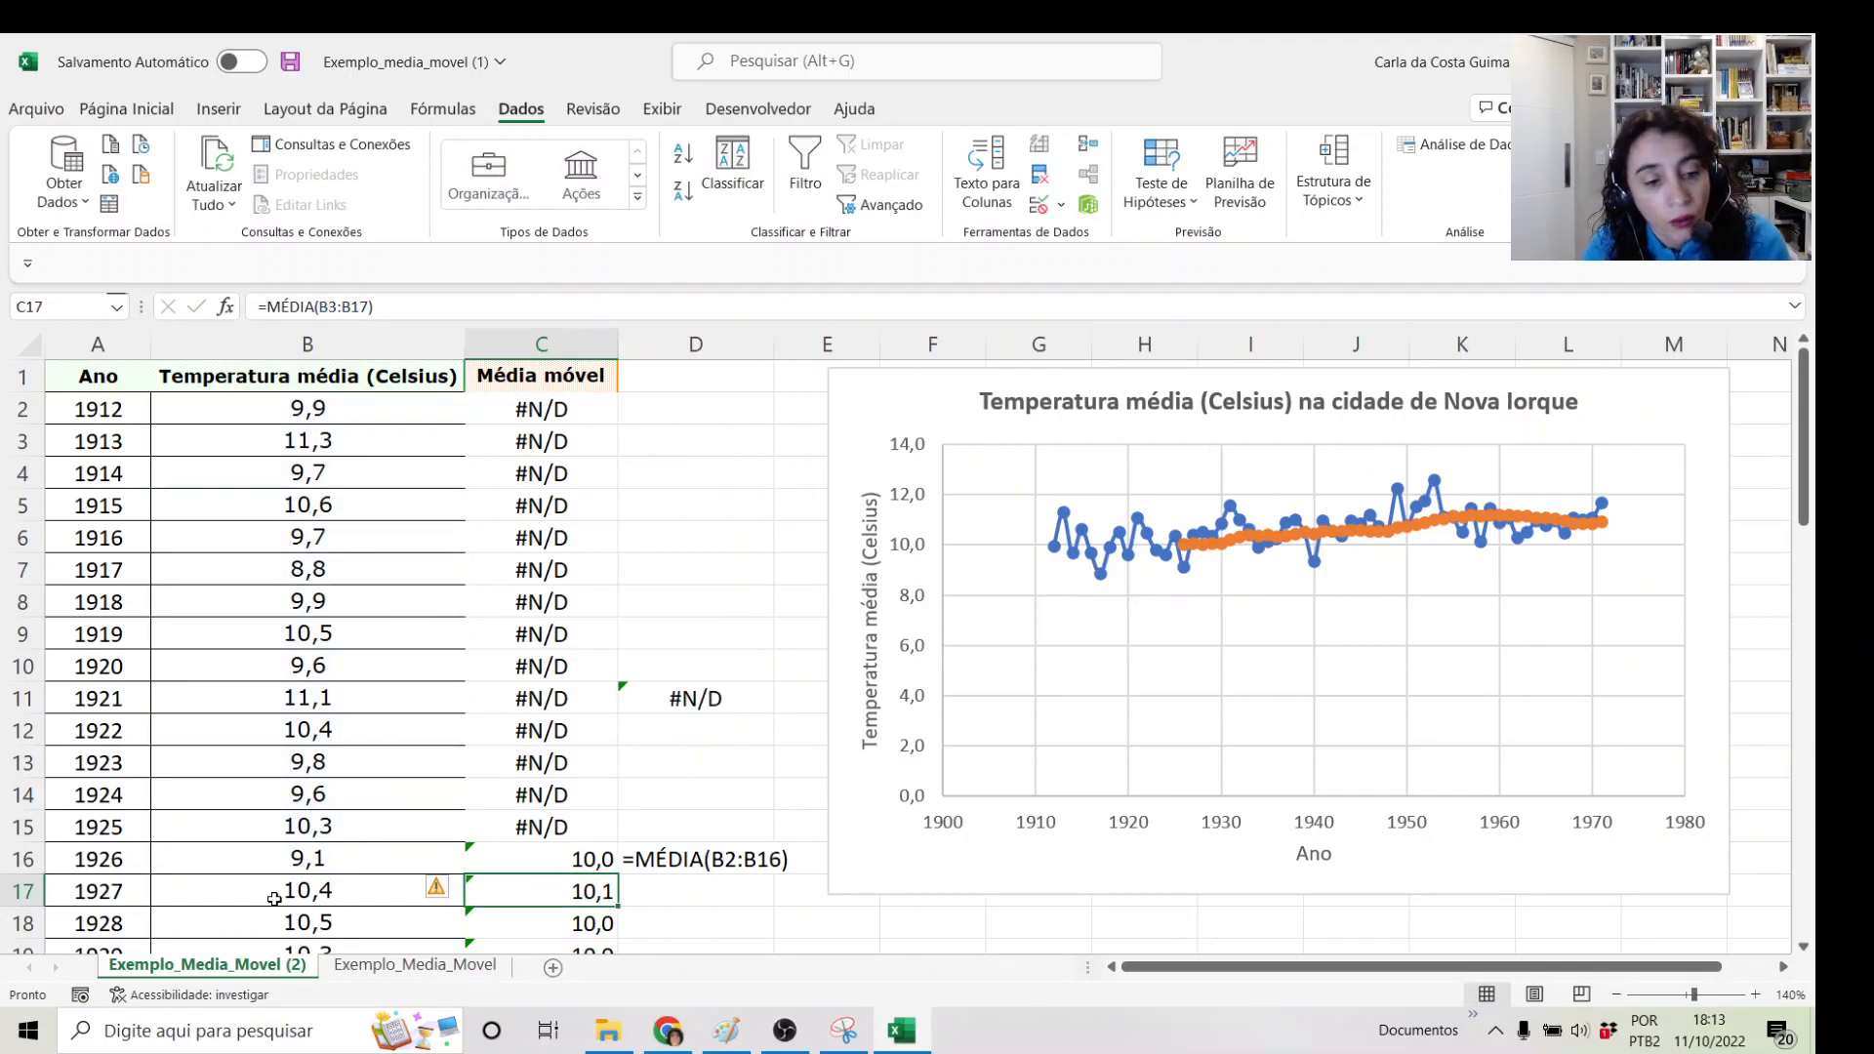
{"action": "left_click", "coordinate": [381, 969]}
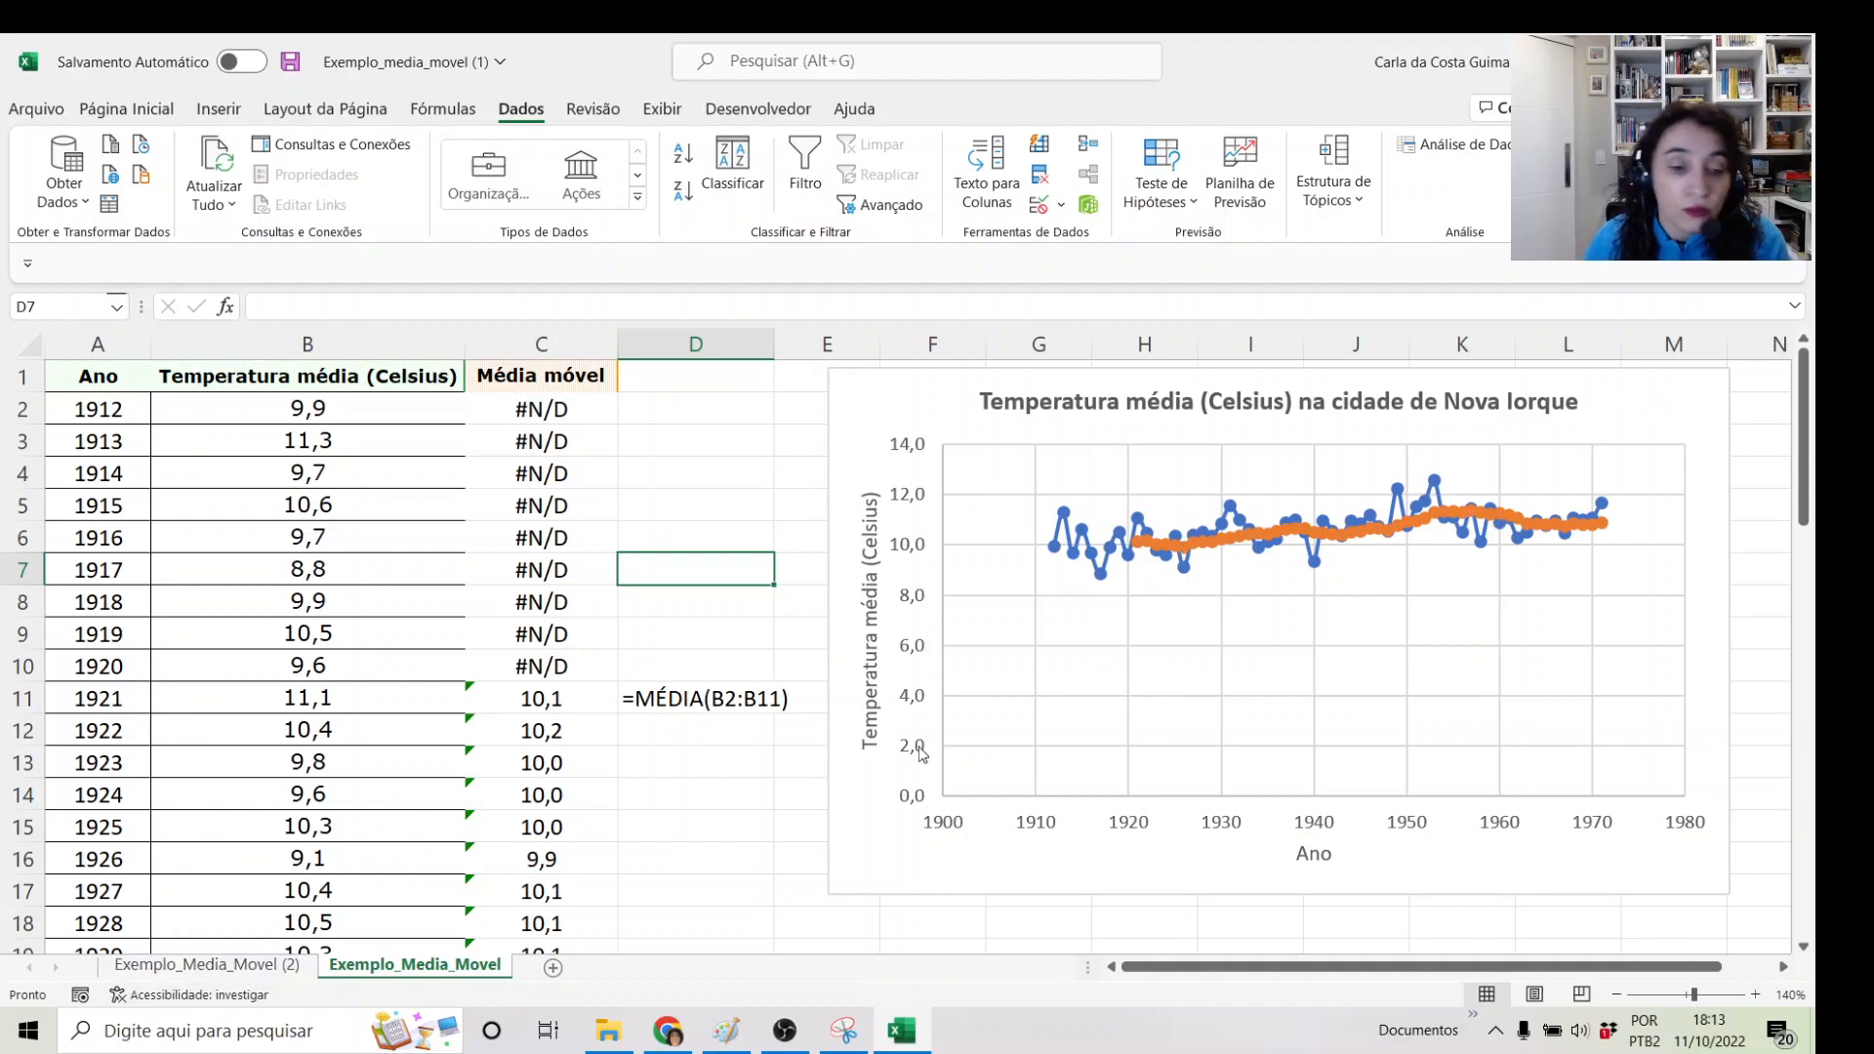
{"action": "left_click", "coordinate": [300, 968]}
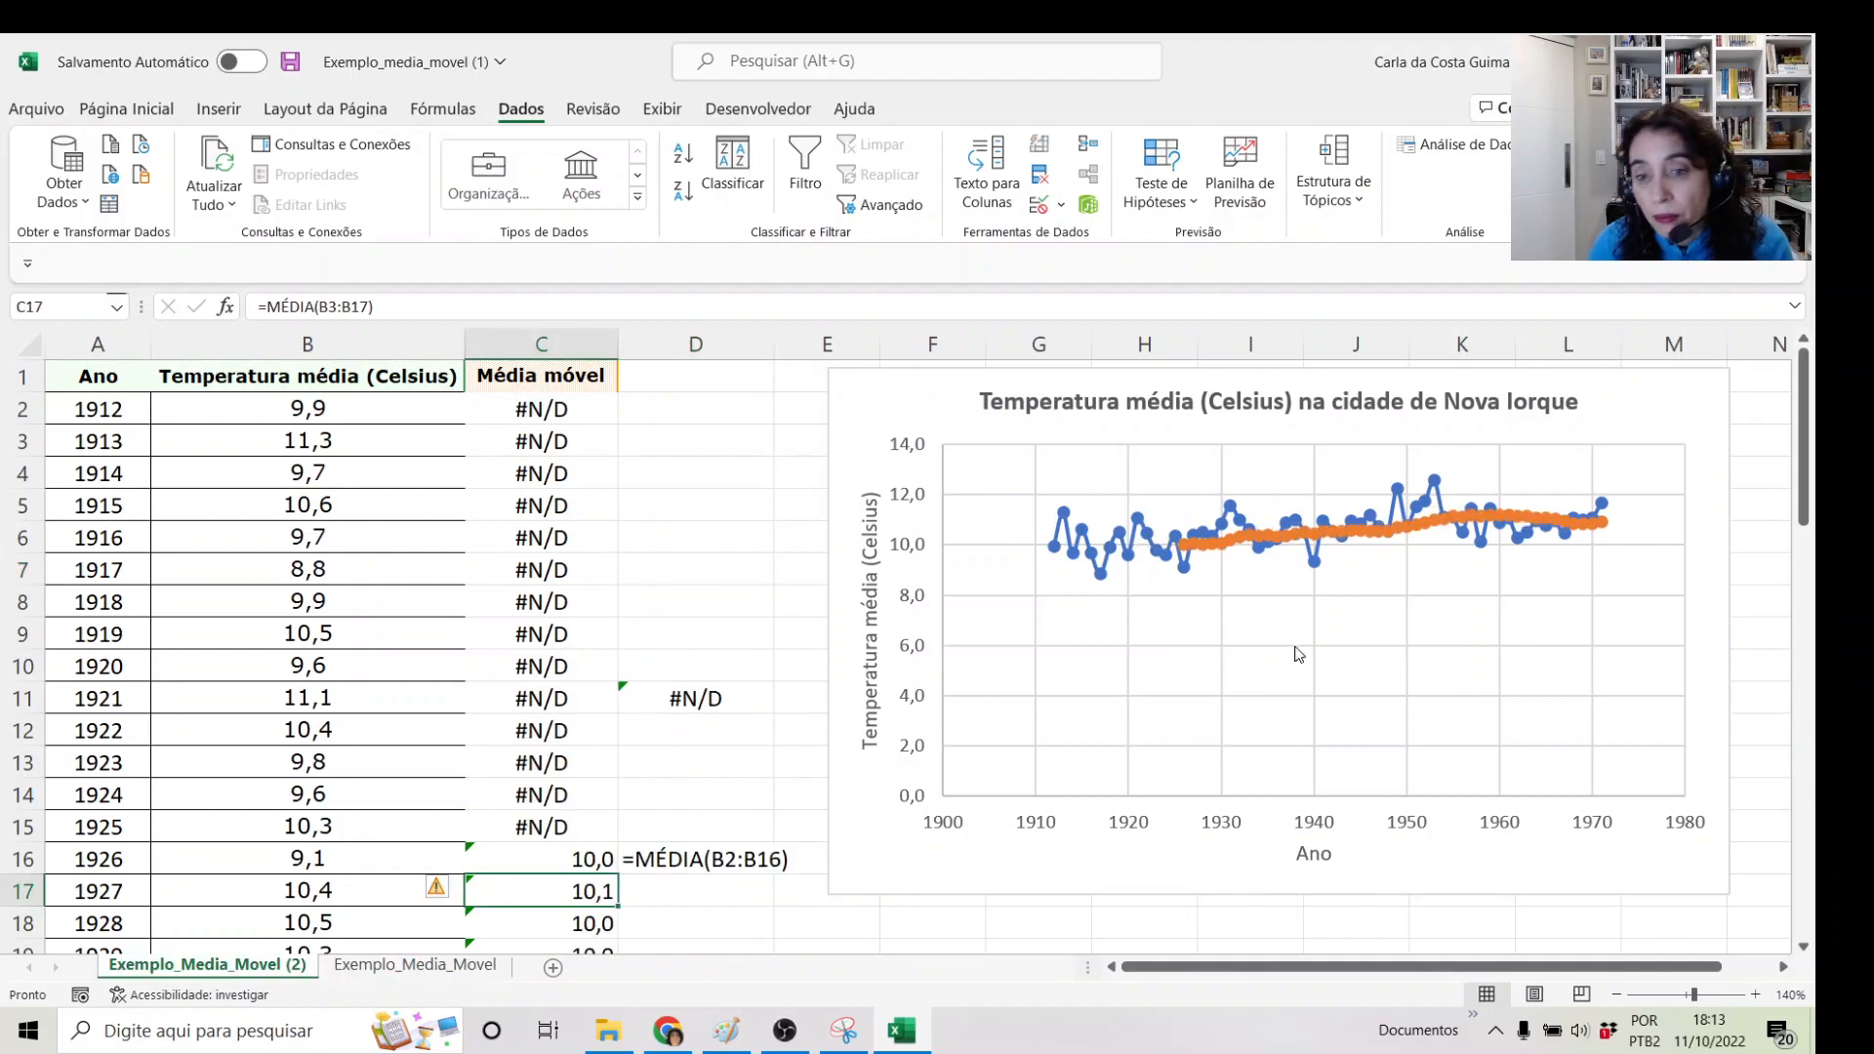
- Change the Média móvel series in the copied sheet's chart to a scatter type with smooth lines and no markers
{"action": "double_click", "coordinate": [1241, 543]}
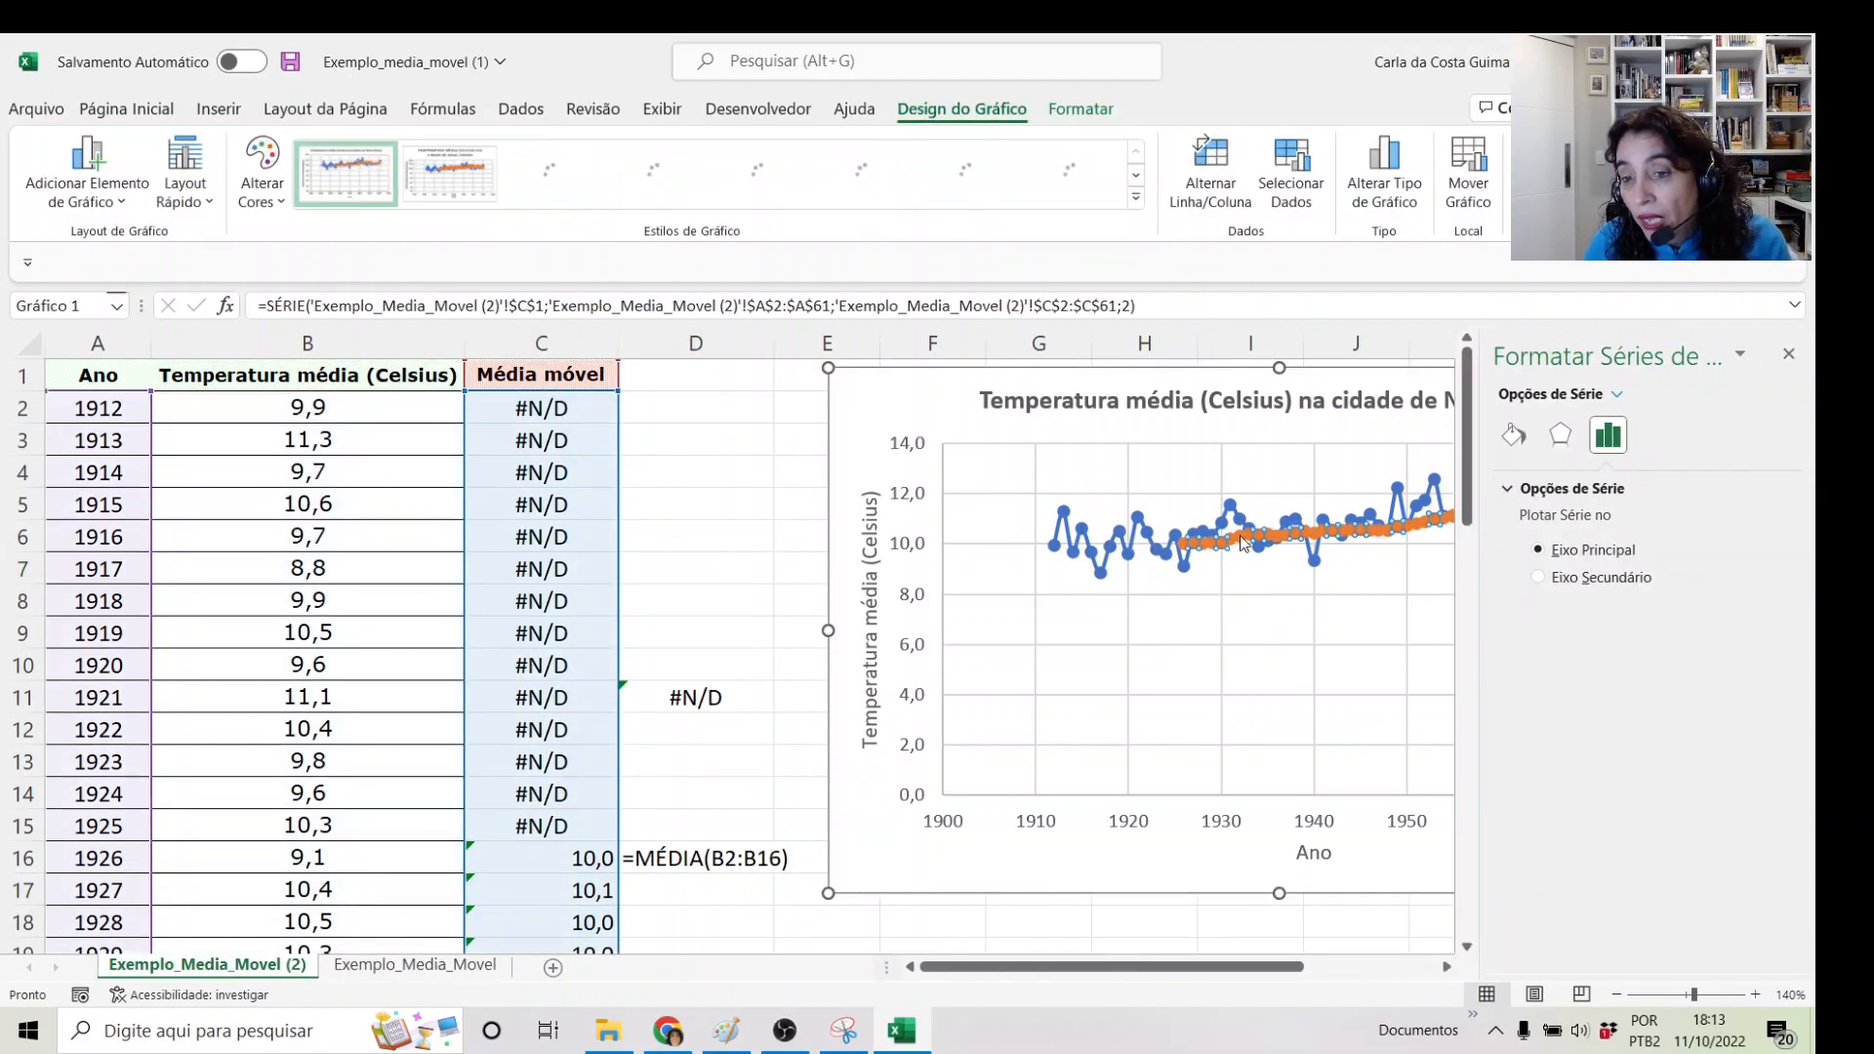
{"action": "left_click", "coordinate": [1790, 349]}
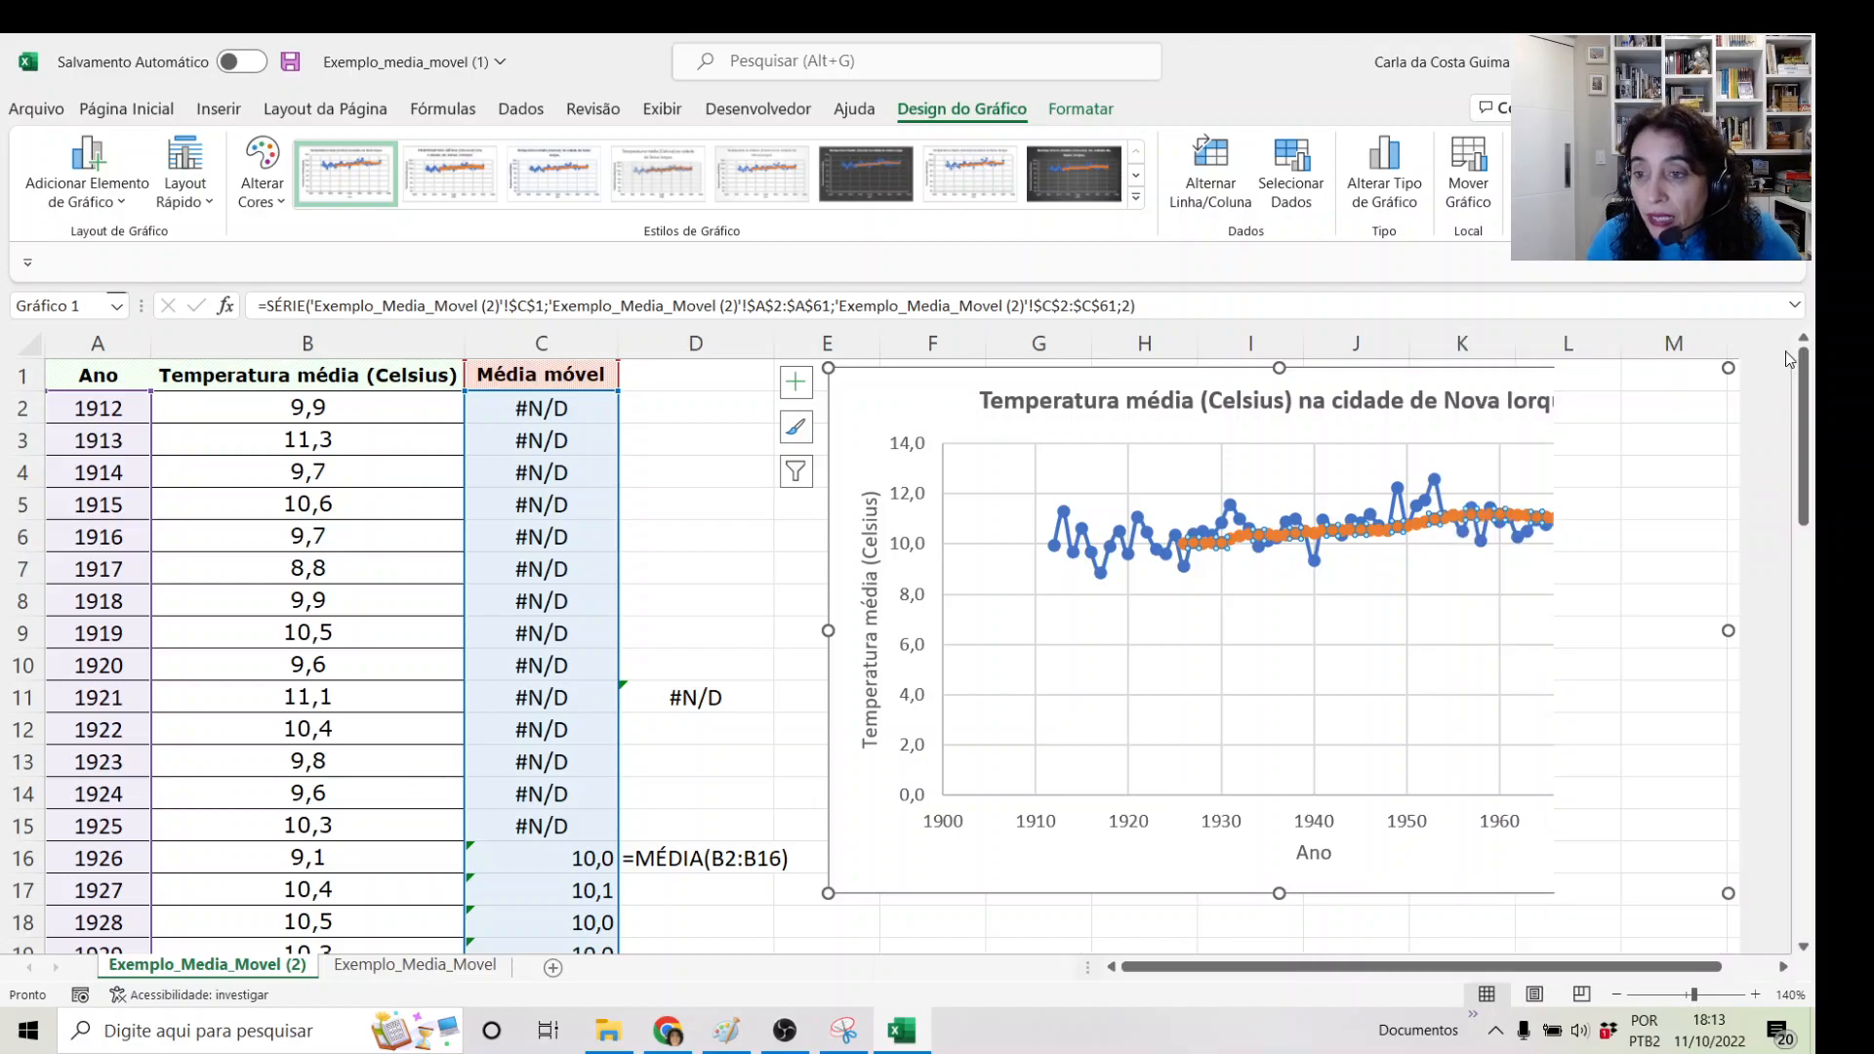
{"action": "right_click", "coordinate": [1379, 540]}
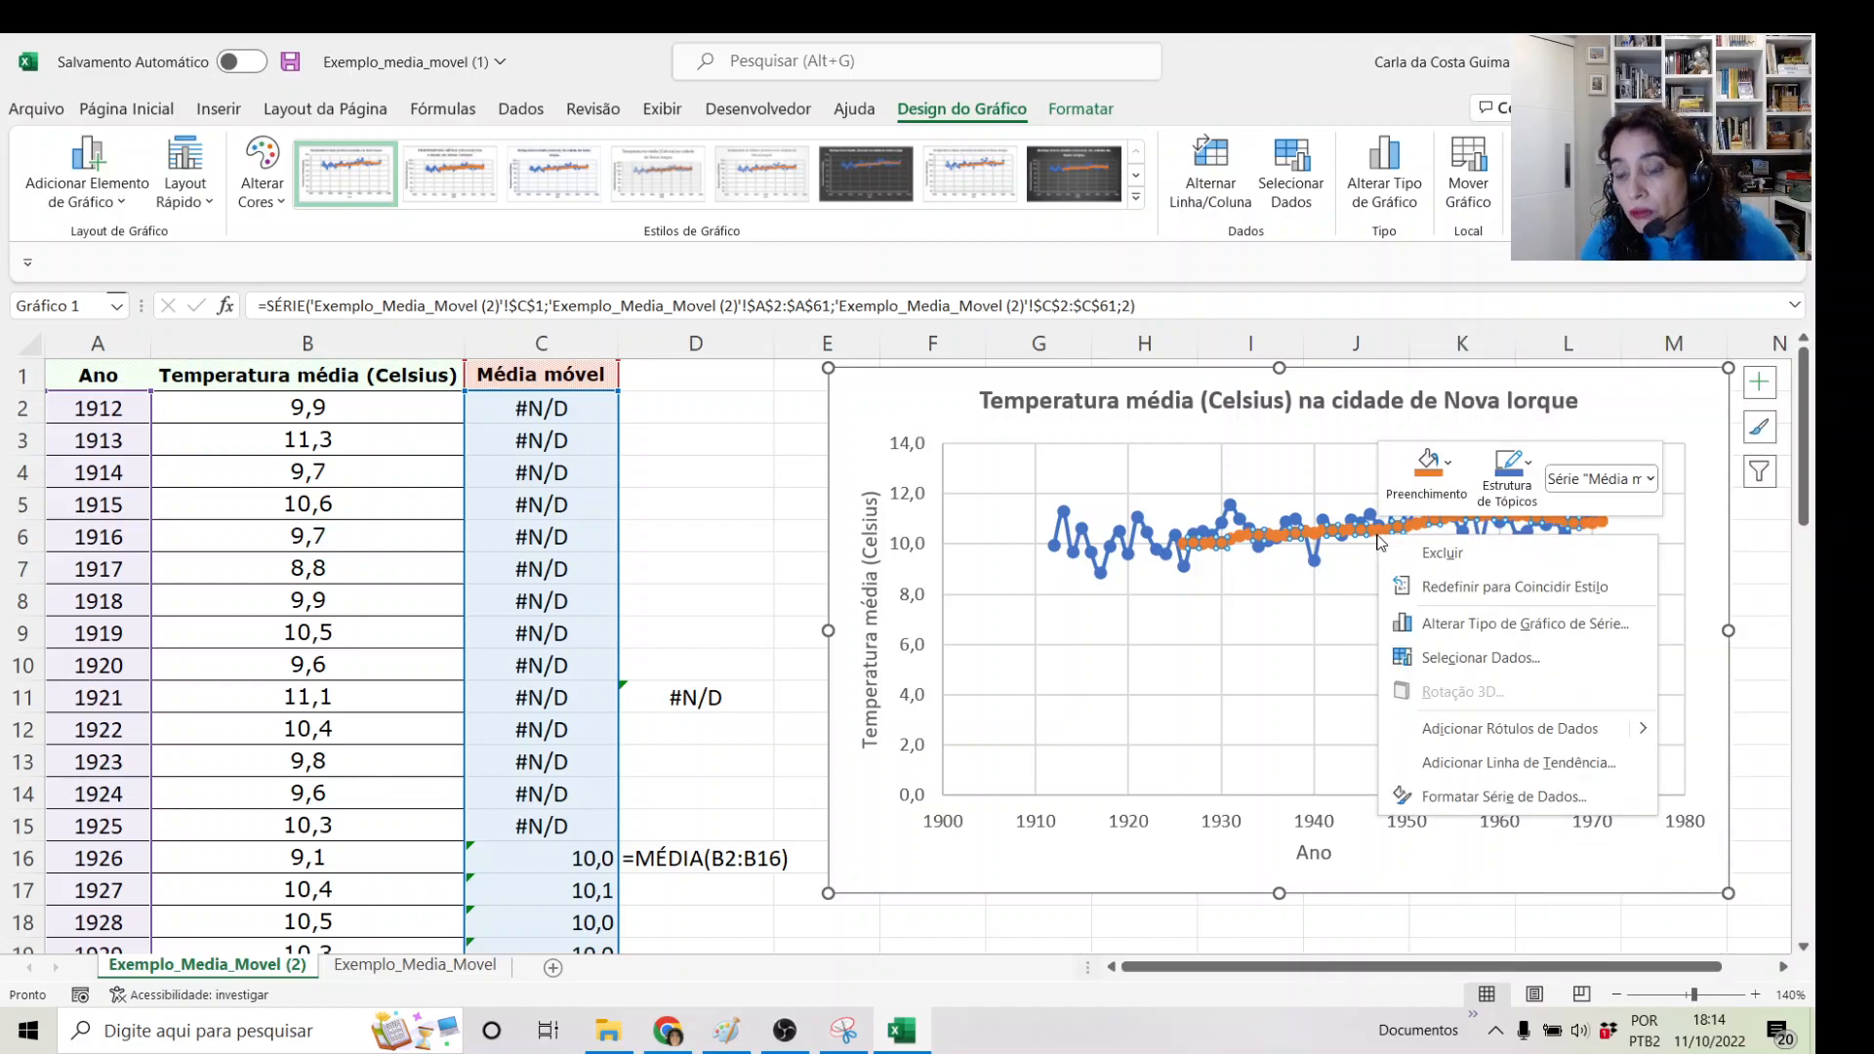
{"action": "left_click", "coordinate": [1445, 622]}
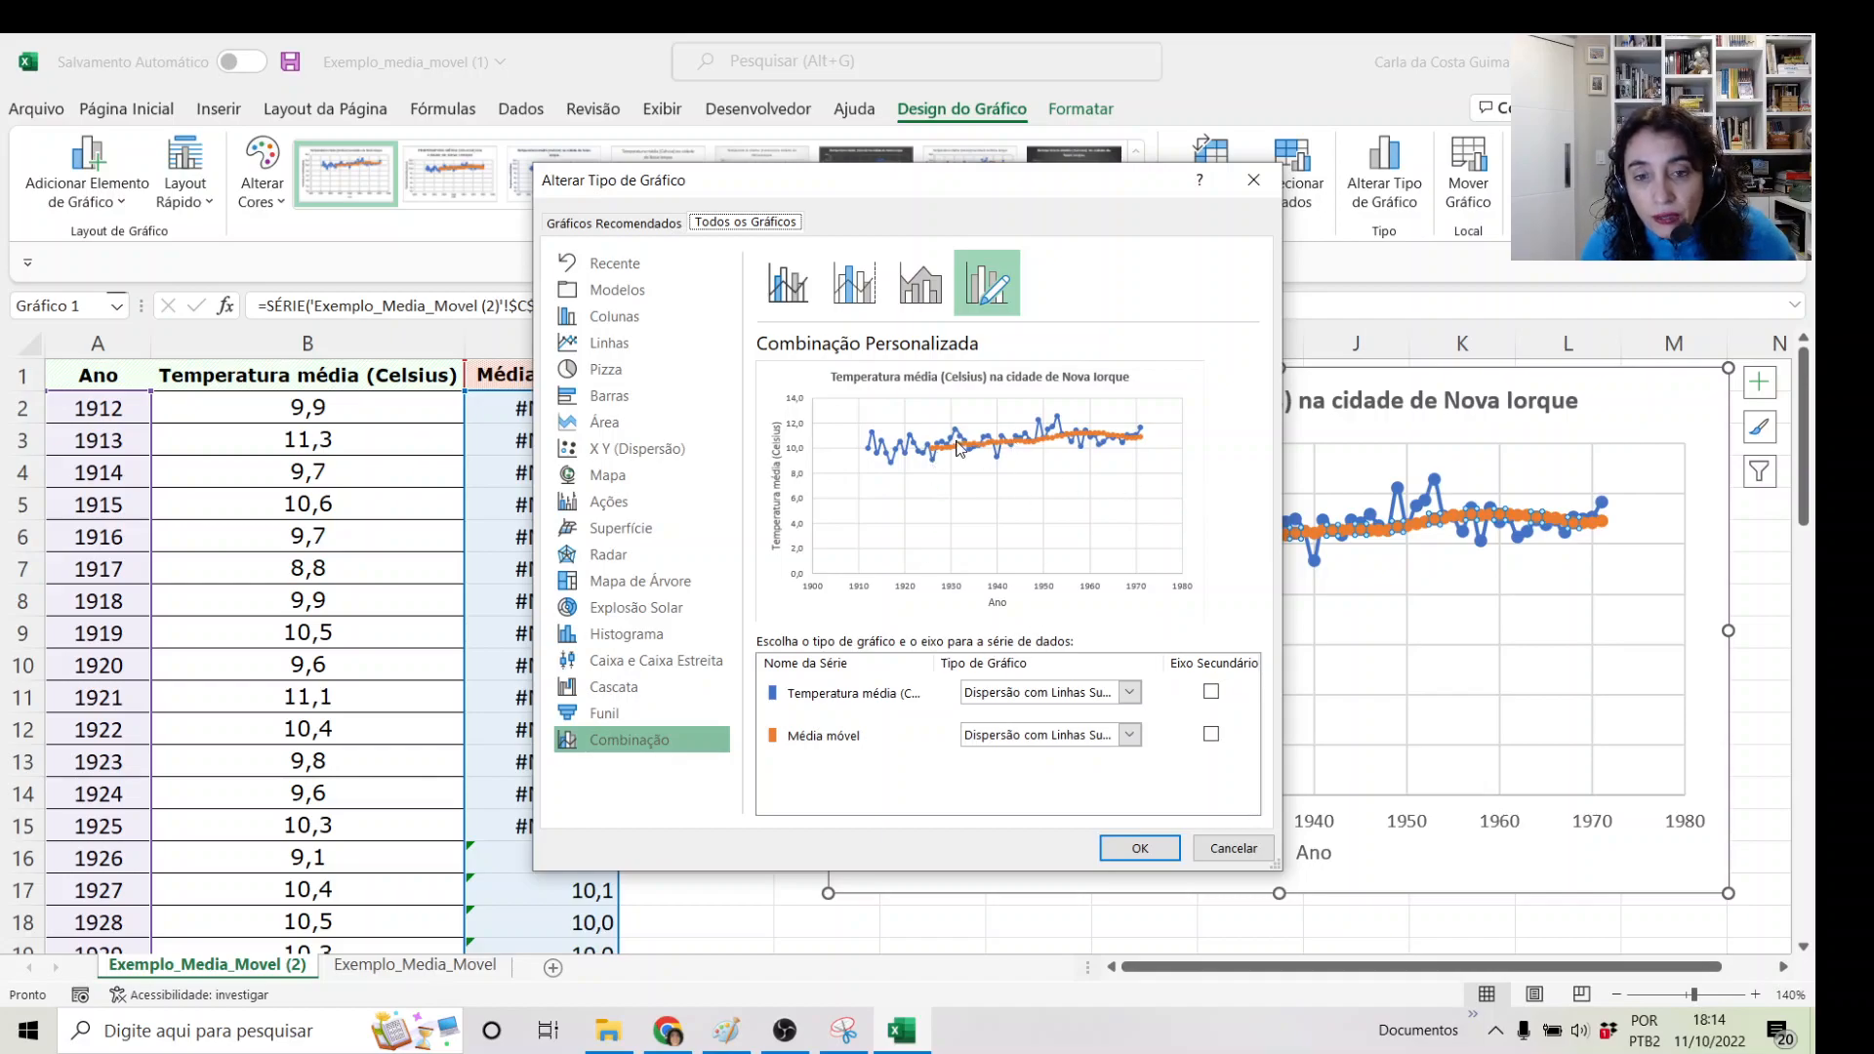
{"action": "left_click", "coordinate": [1130, 735]}
{"action": "left_click", "coordinate": [1142, 691]}
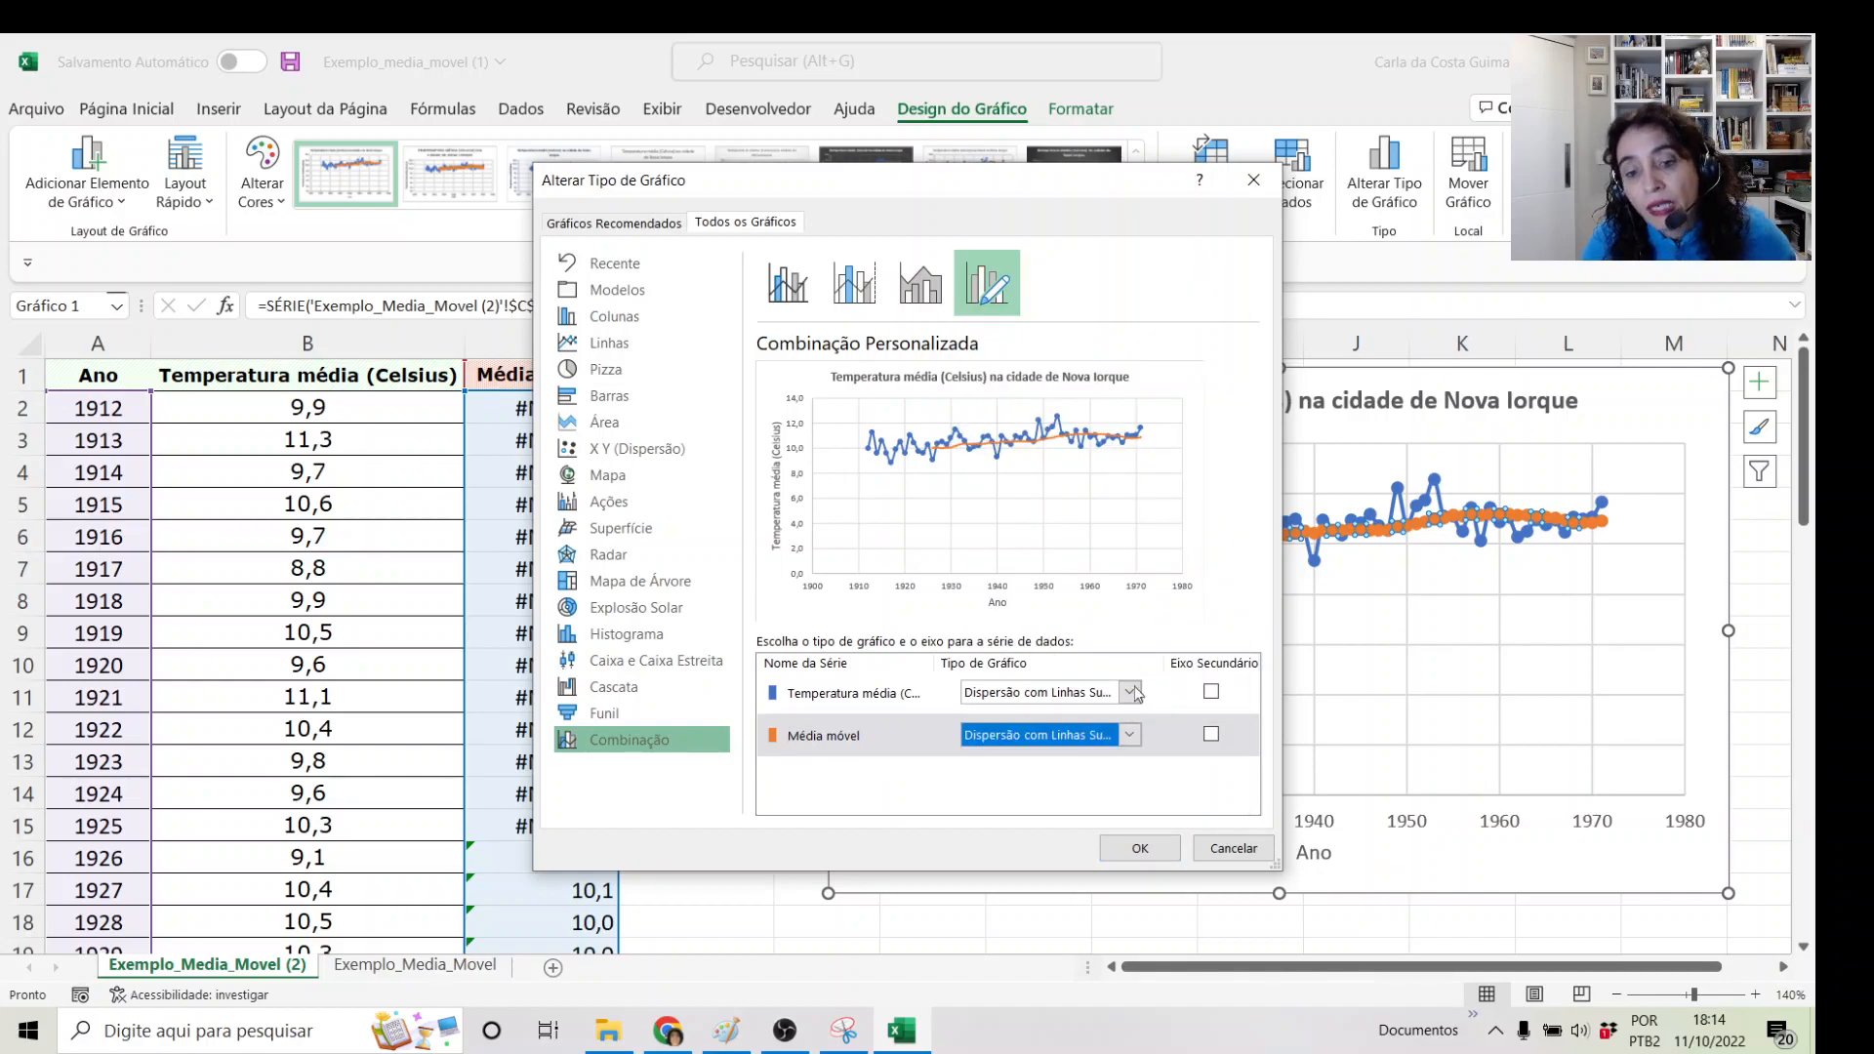
{"action": "left_click", "coordinate": [1139, 845]}
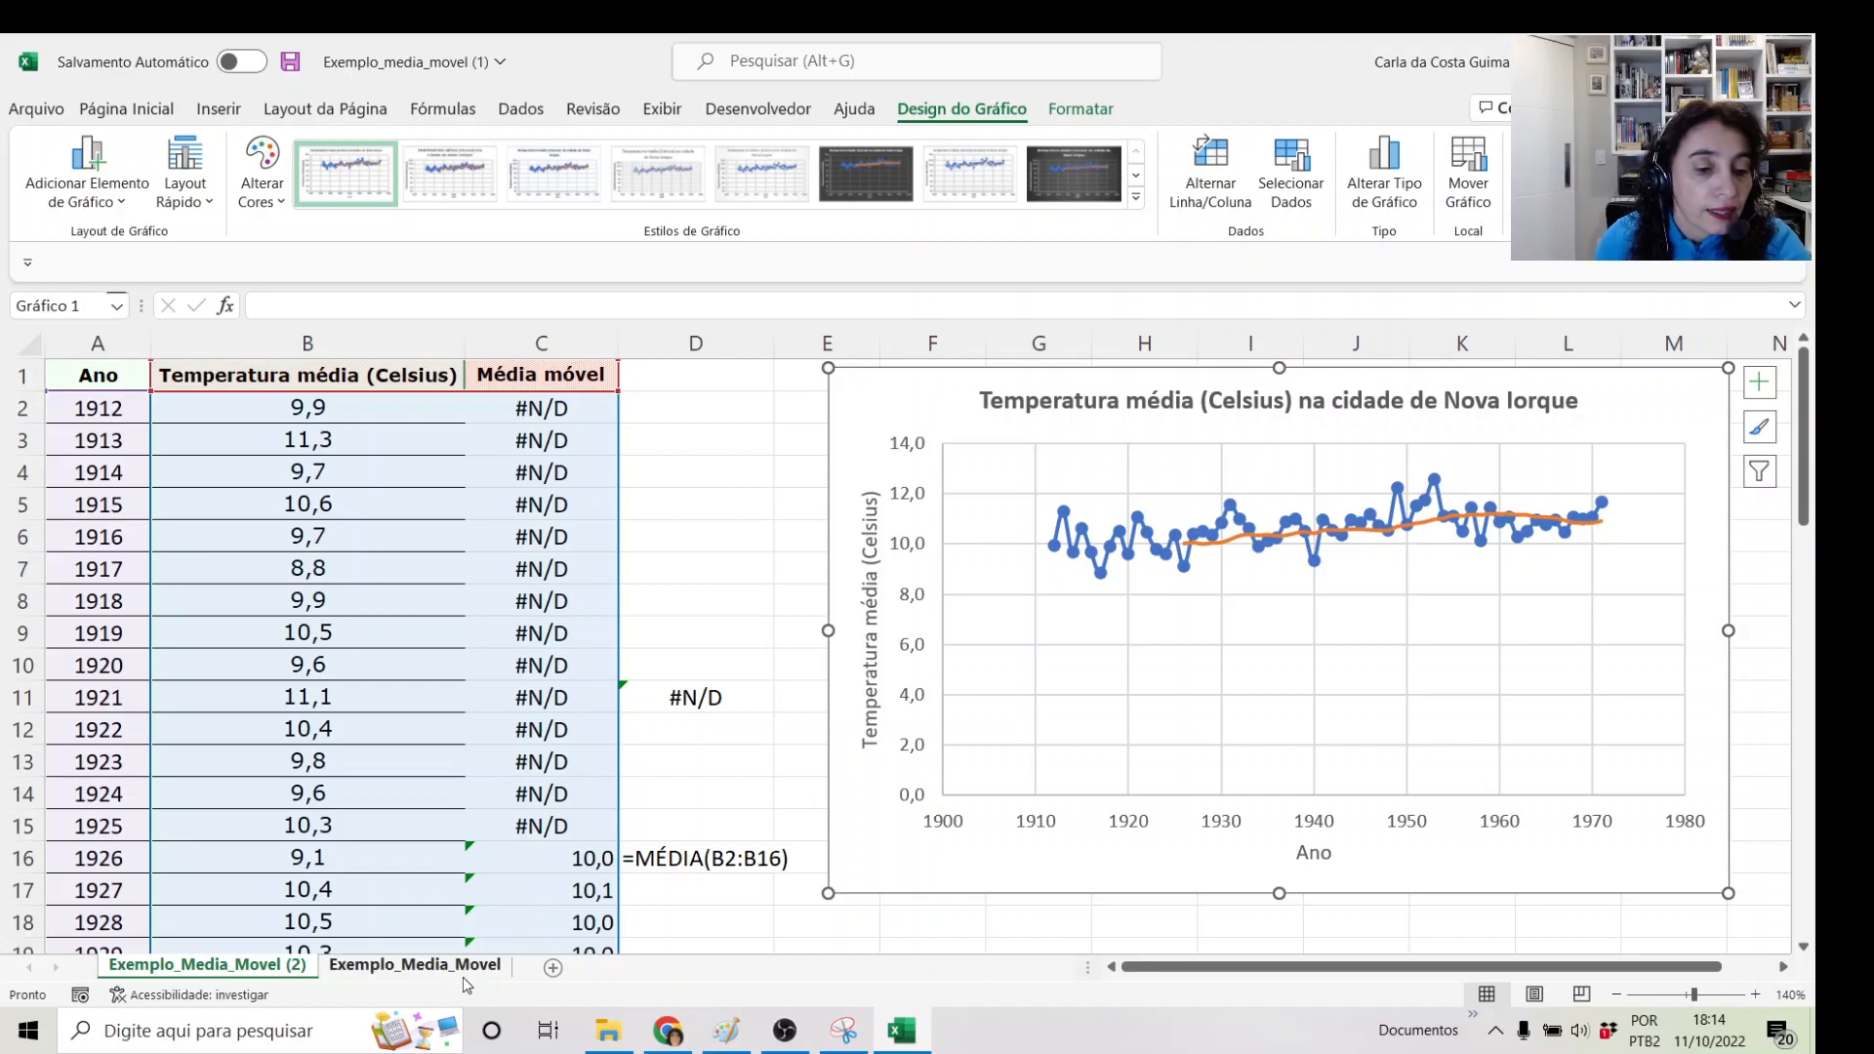
- On the Exemplo_Media_Movel sheet, change the chart's Média móvel series to scatter with smooth lines and no markers, and deselect the chart
{"action": "left_click", "coordinate": [415, 964]}
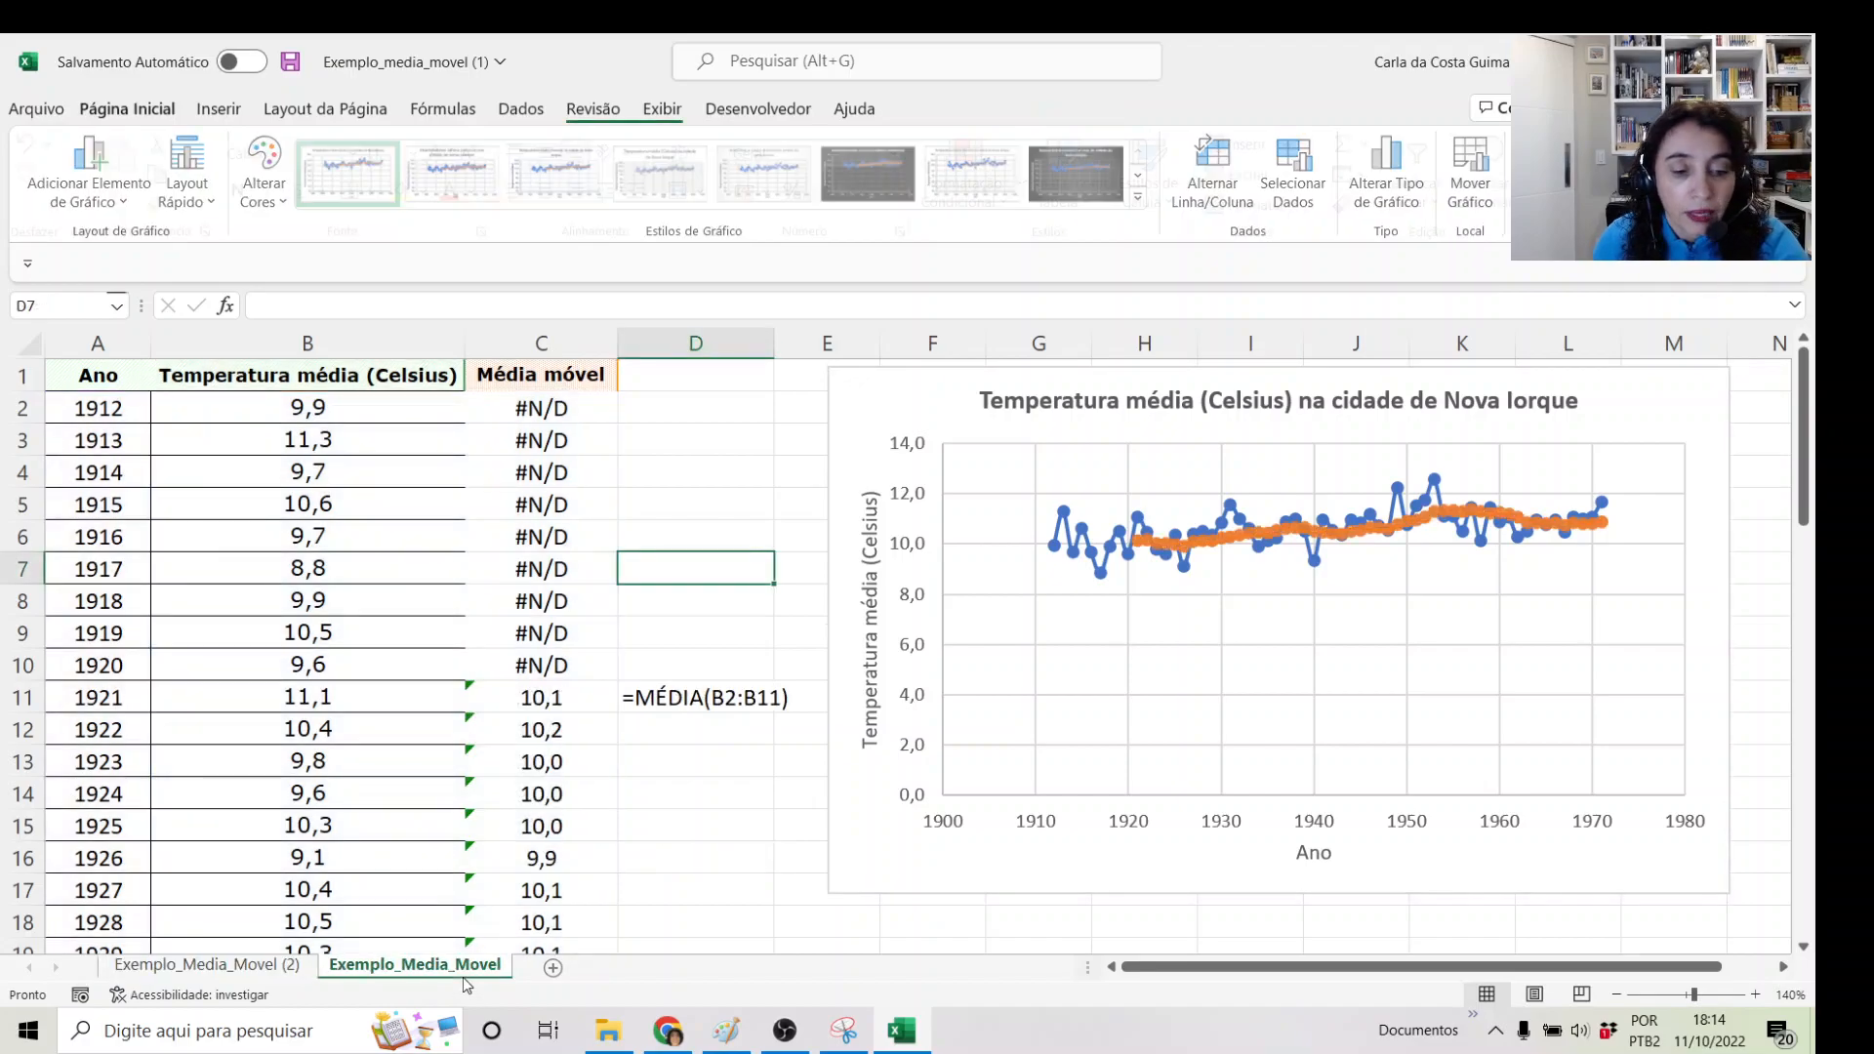
{"action": "right_click", "coordinate": [1296, 531]}
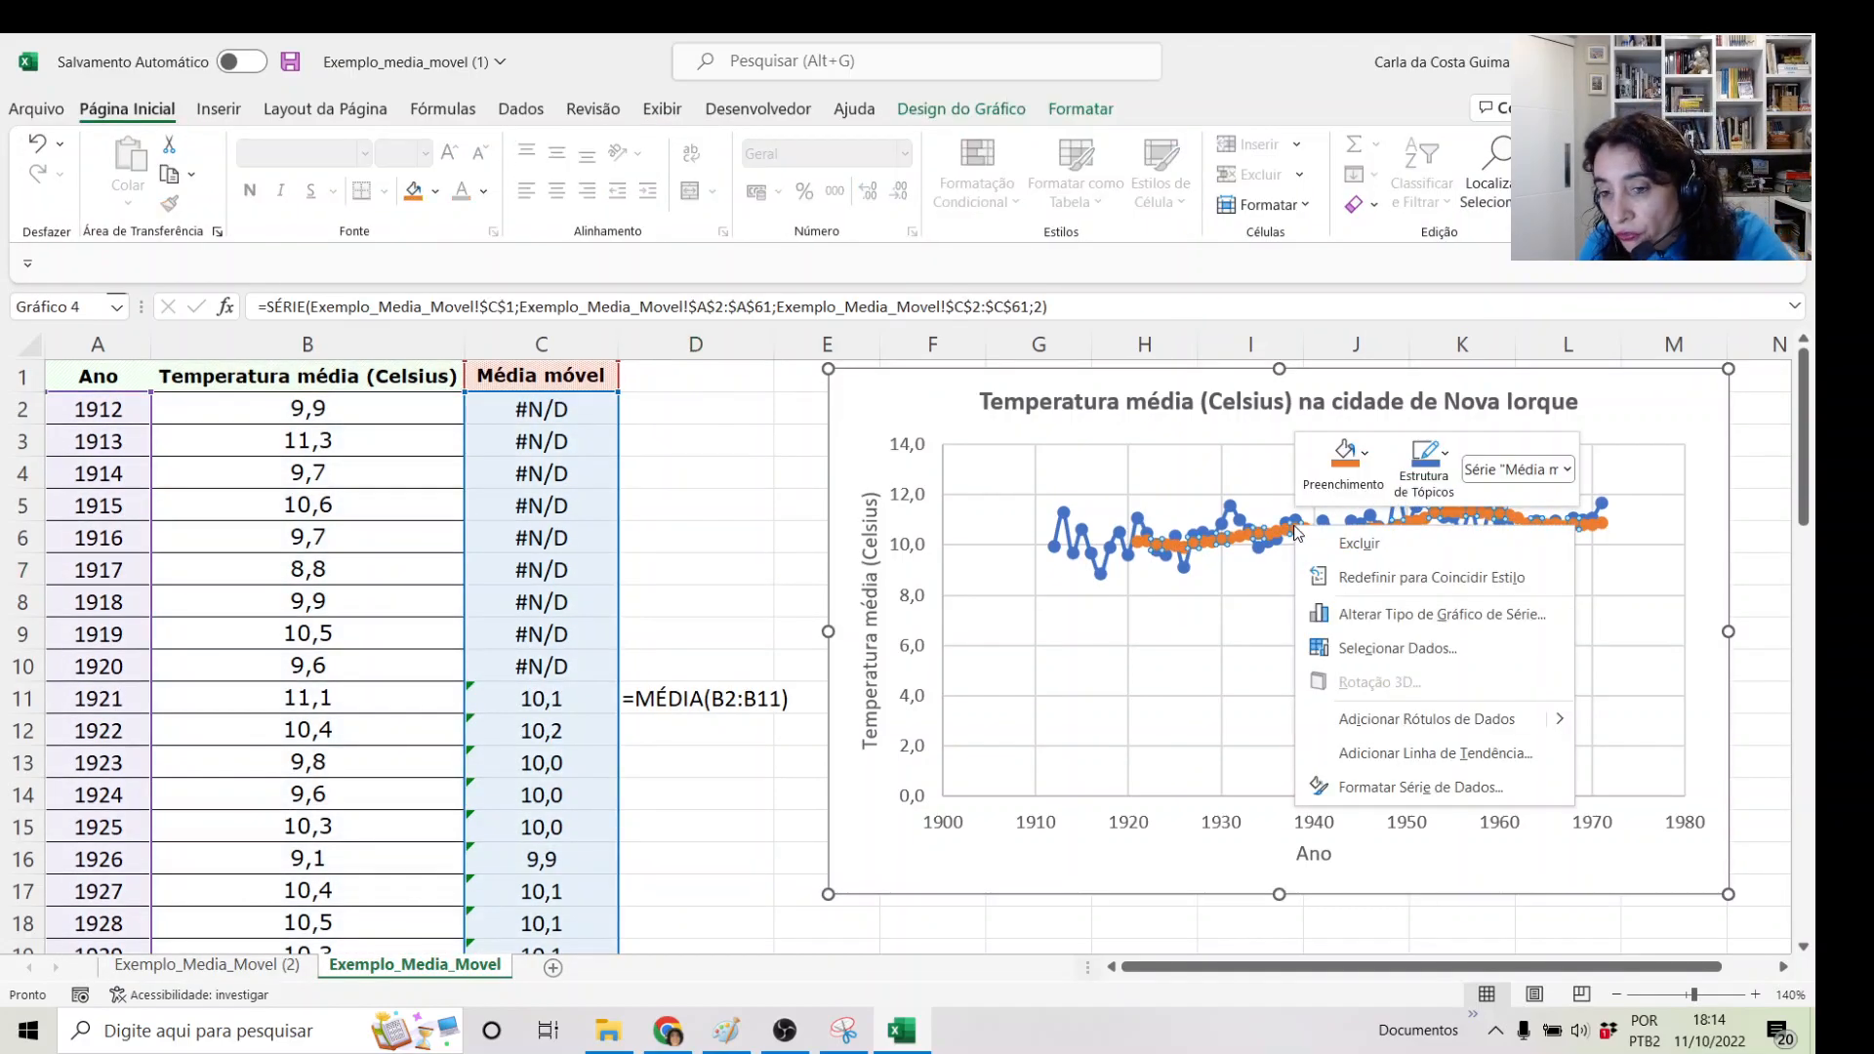
{"action": "left_click", "coordinate": [1369, 660]}
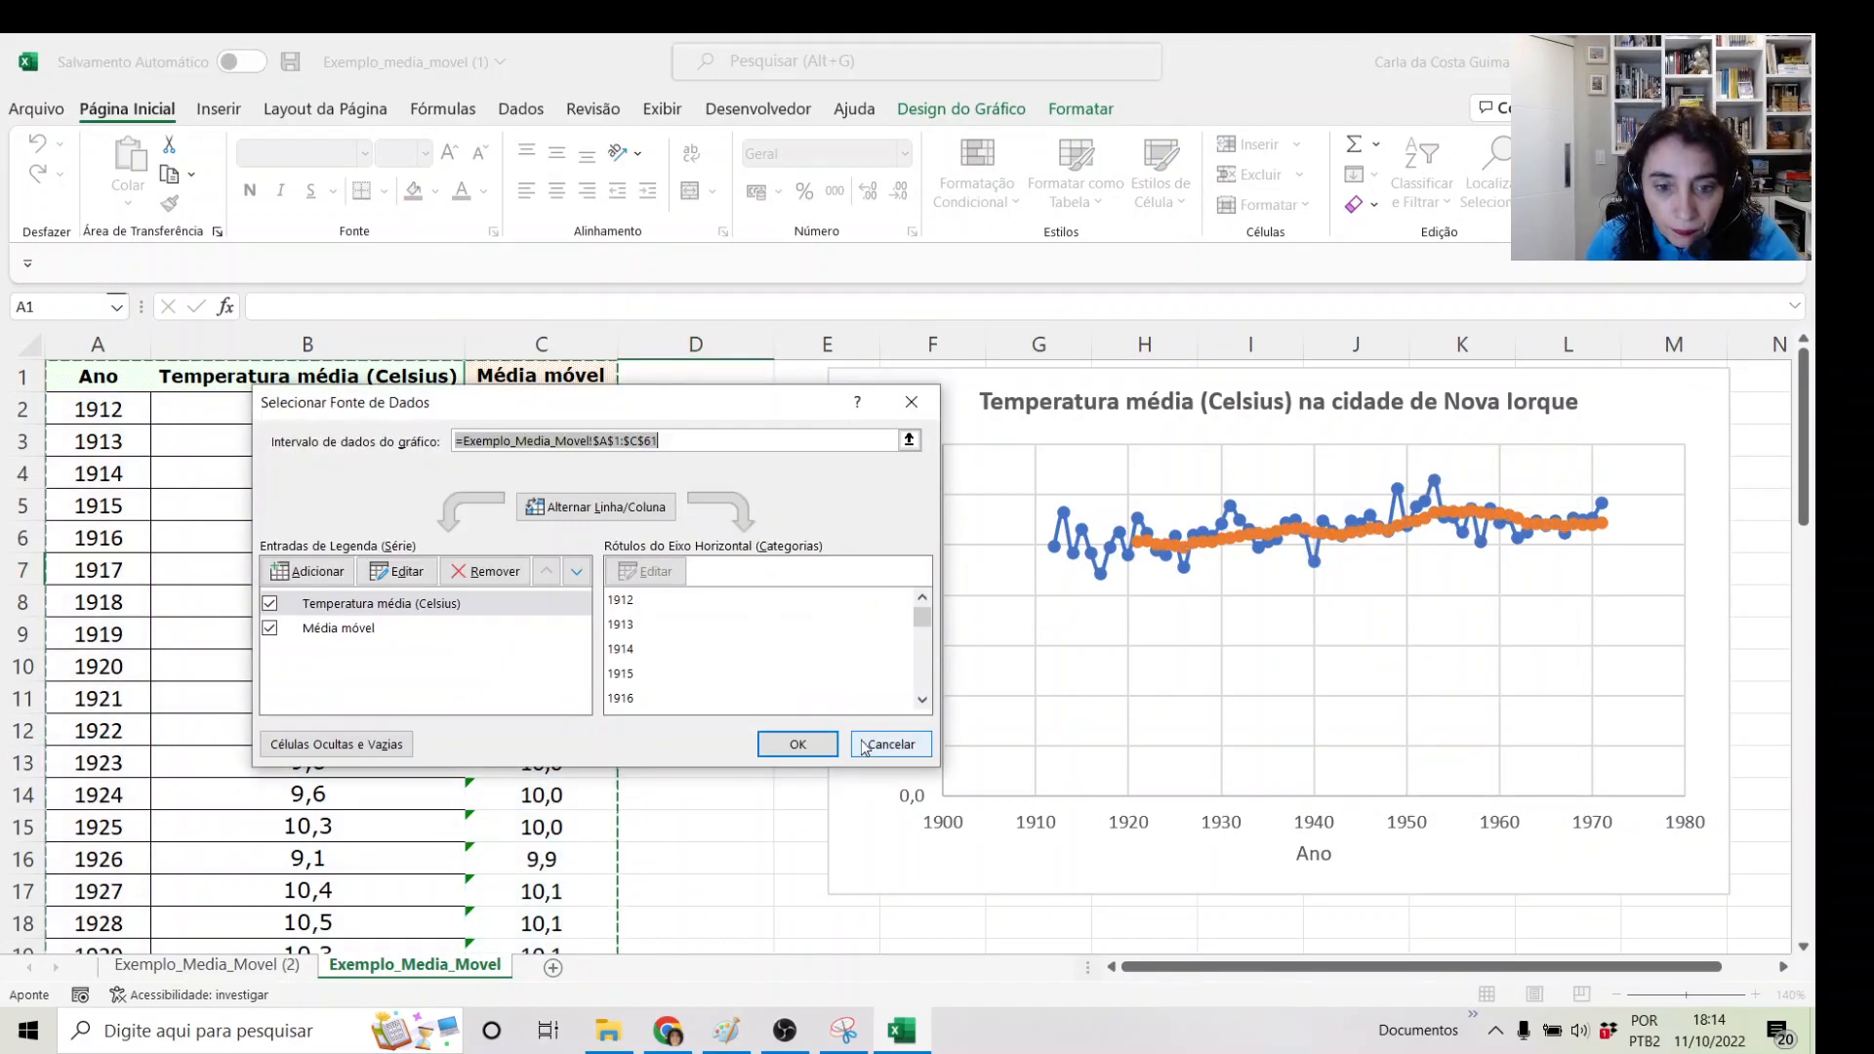
{"action": "key", "text": "Escape"}
{"action": "right_click", "coordinate": [1277, 537]}
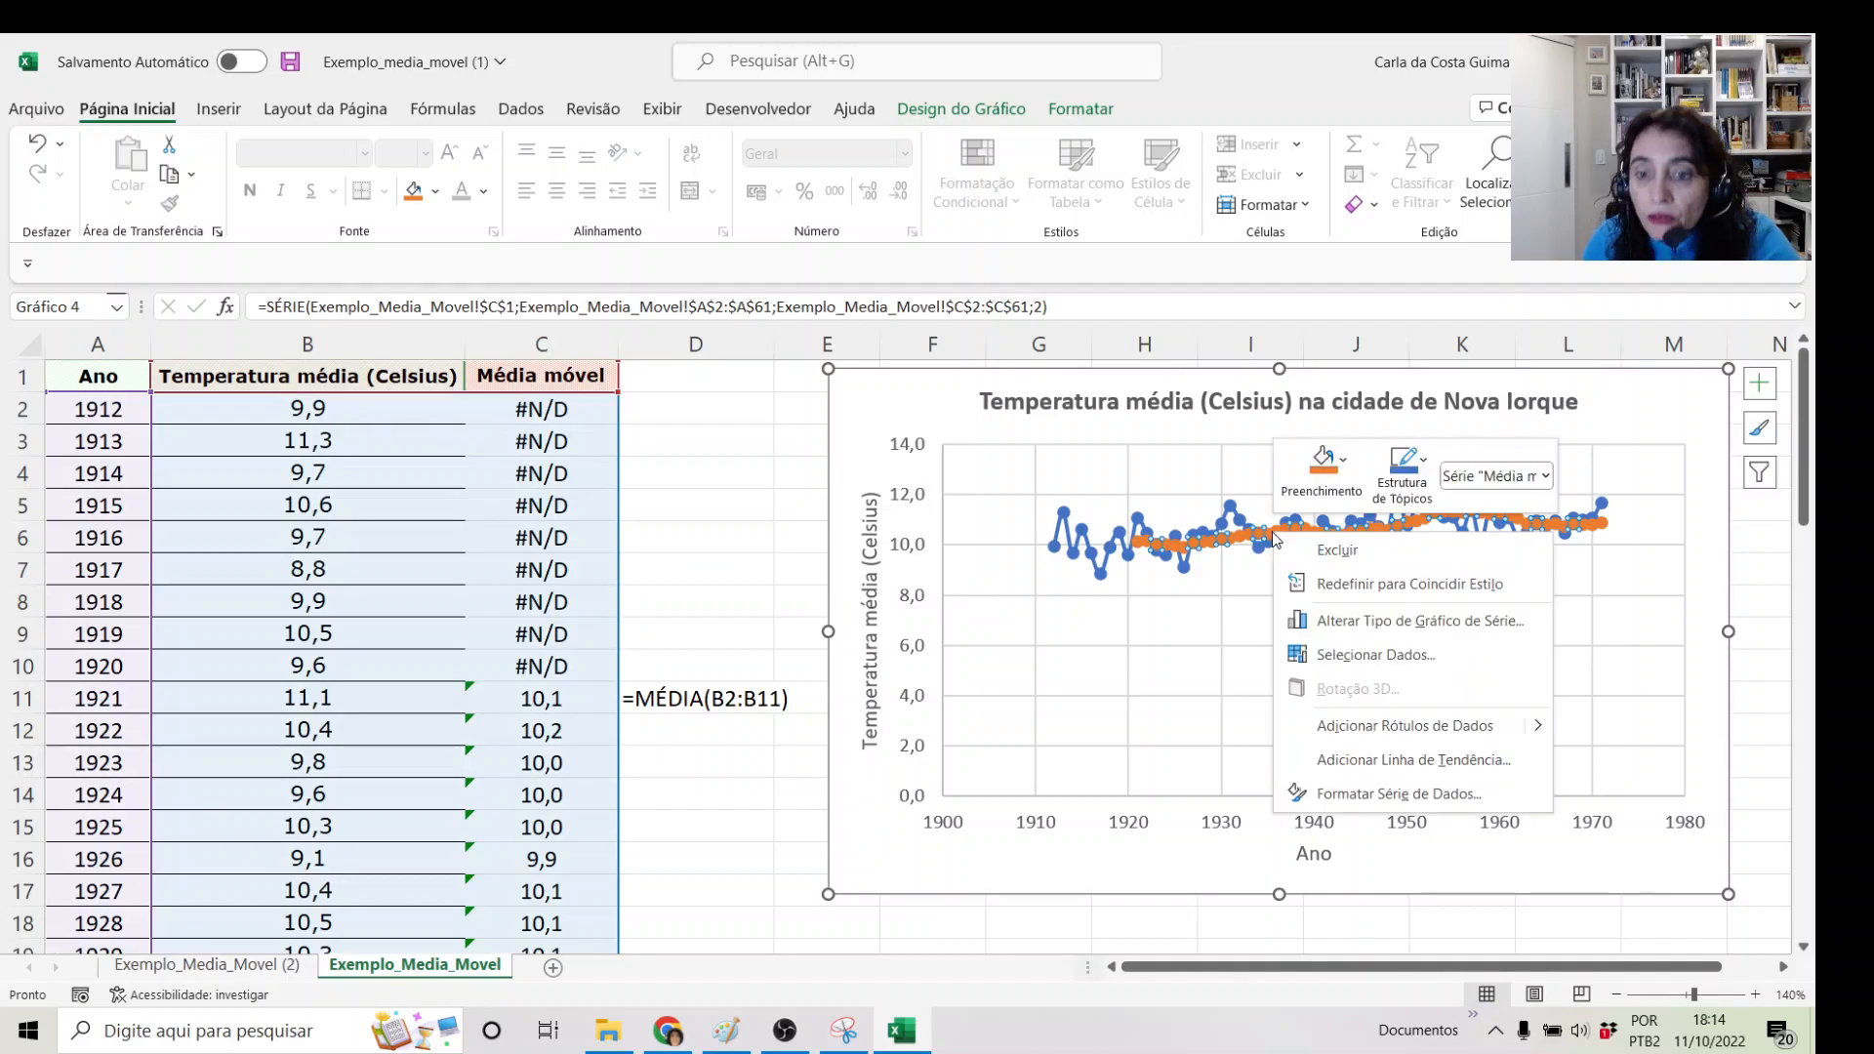
{"action": "left_click", "coordinate": [1365, 621]}
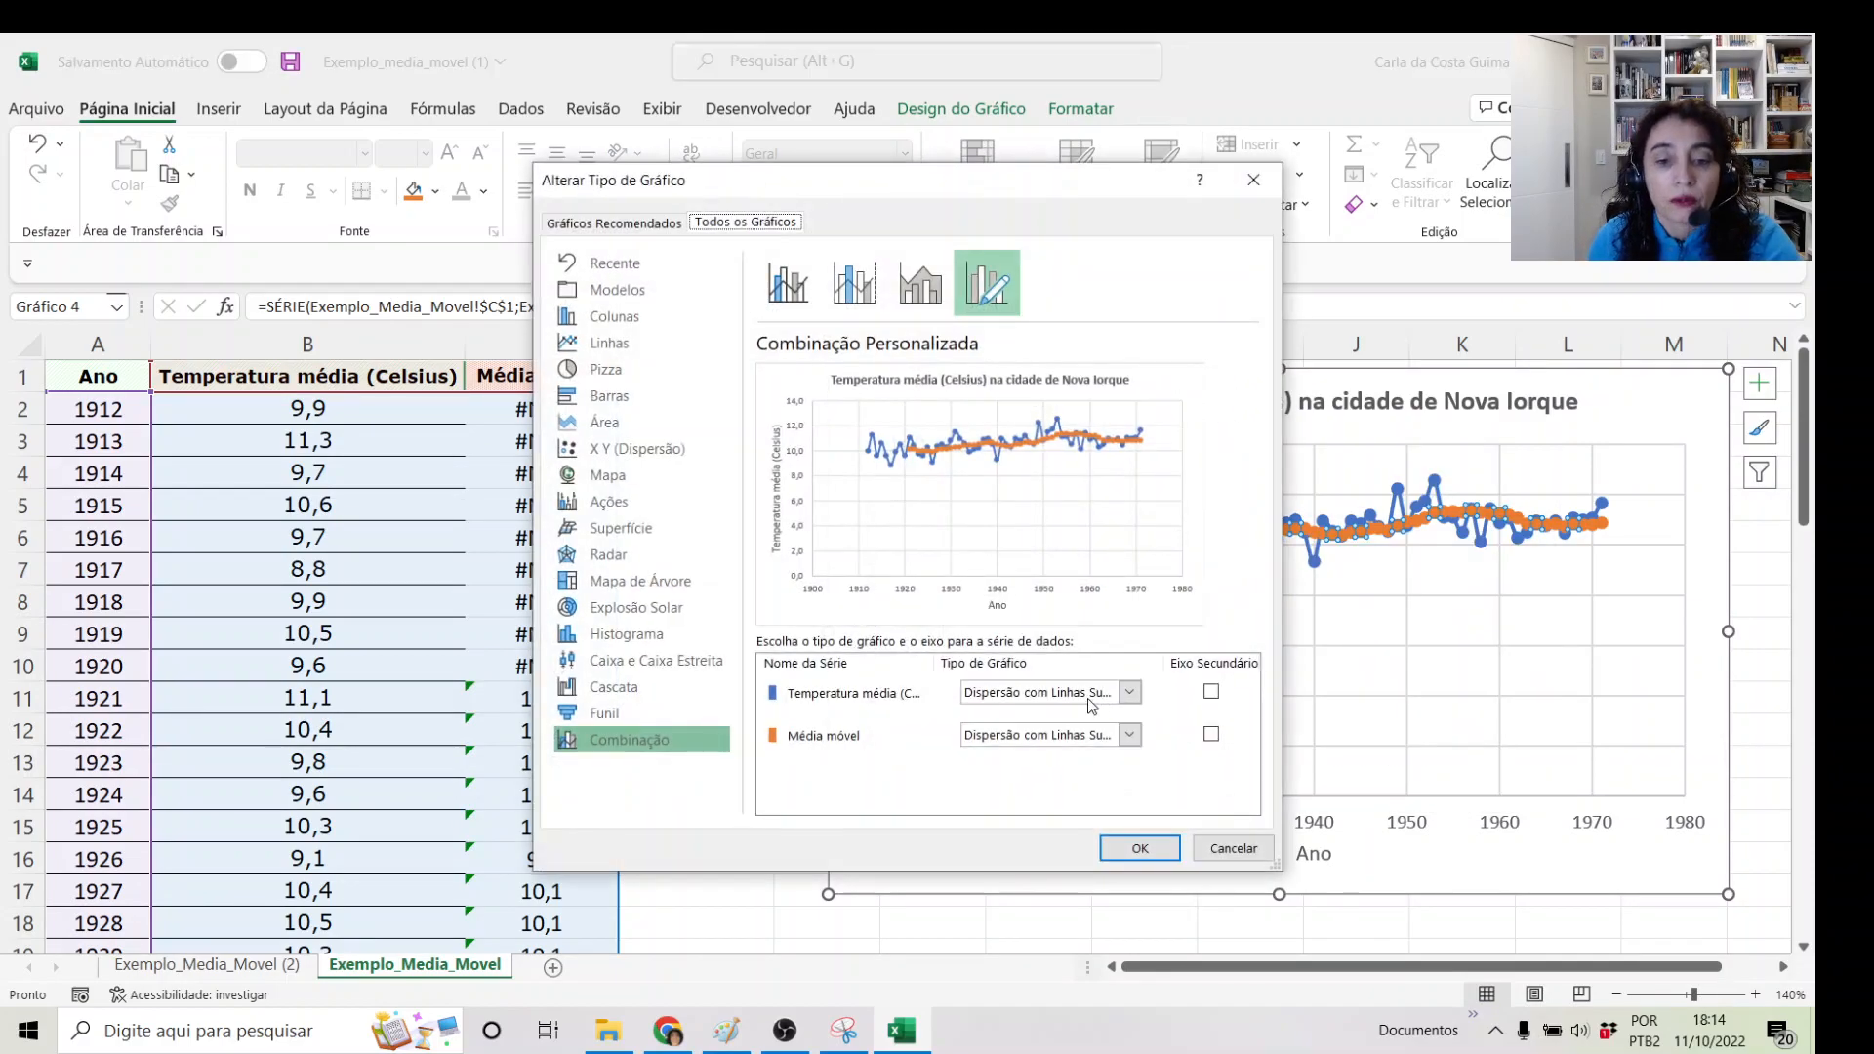
{"action": "left_click", "coordinate": [1129, 735]}
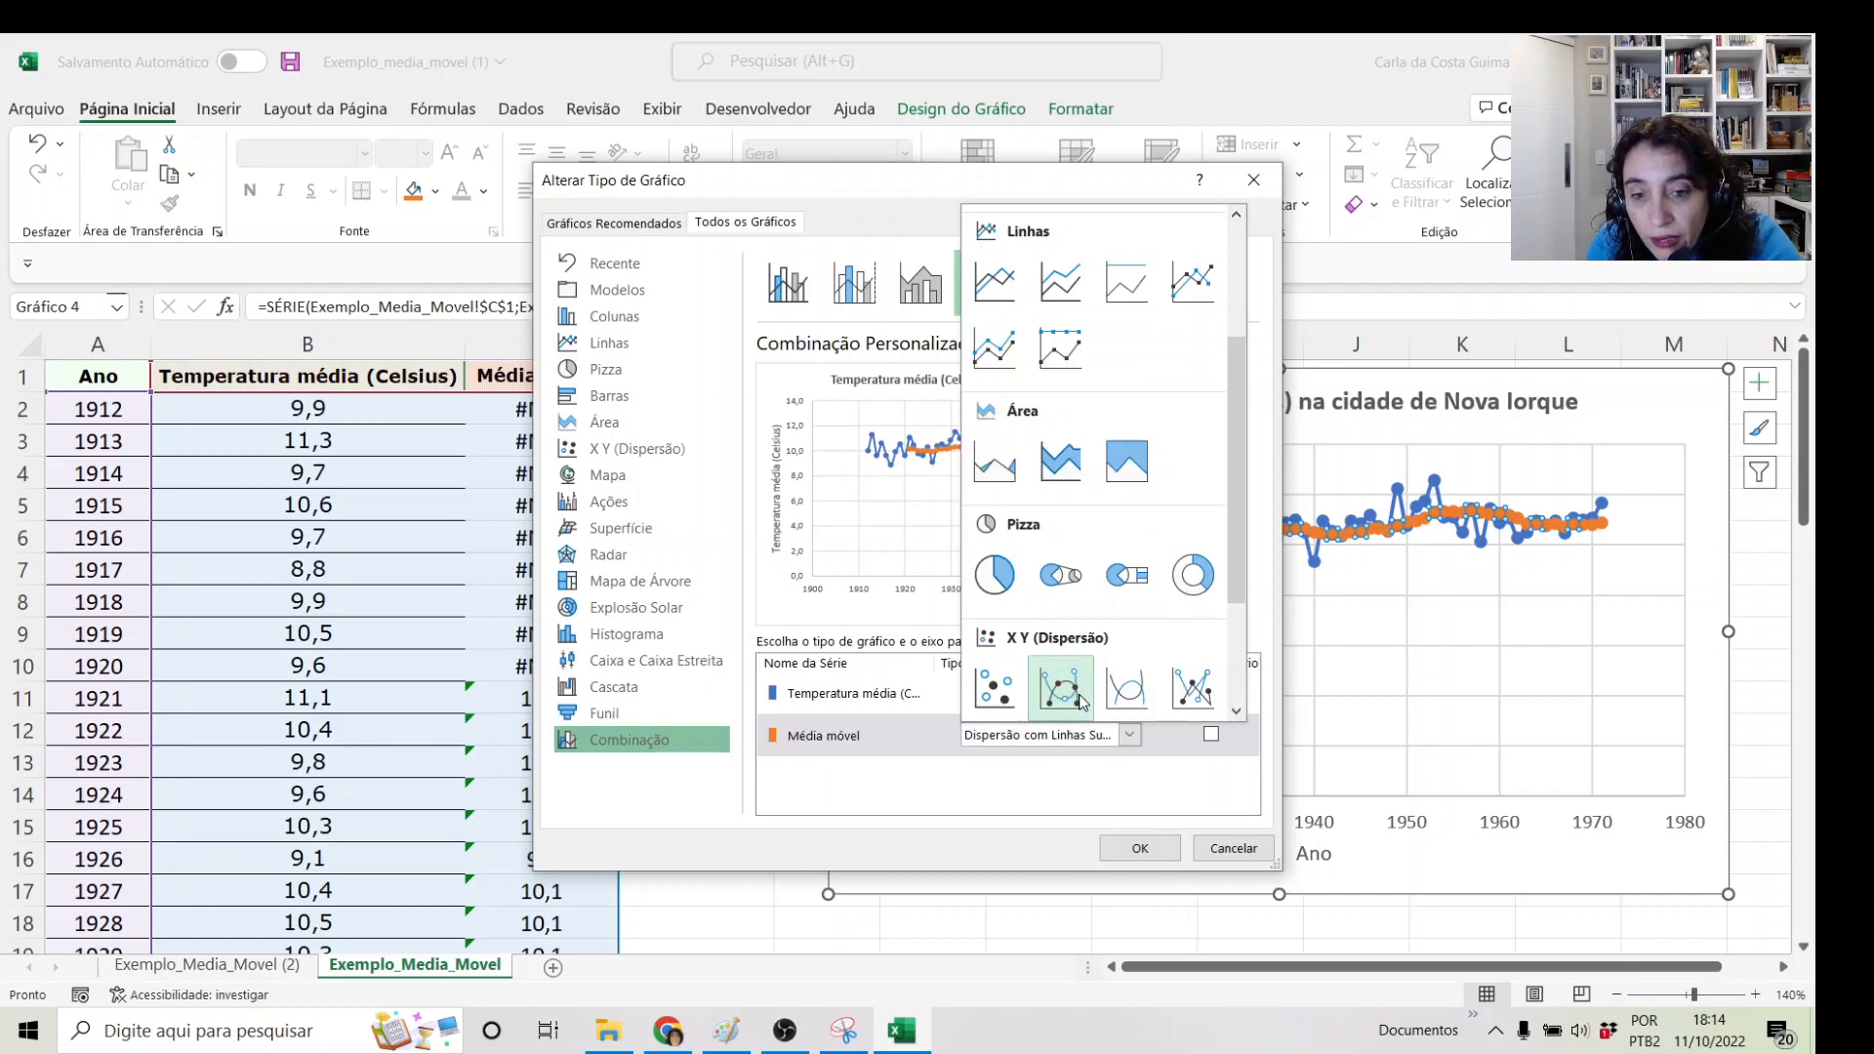
{"action": "left_click", "coordinate": [1129, 691]}
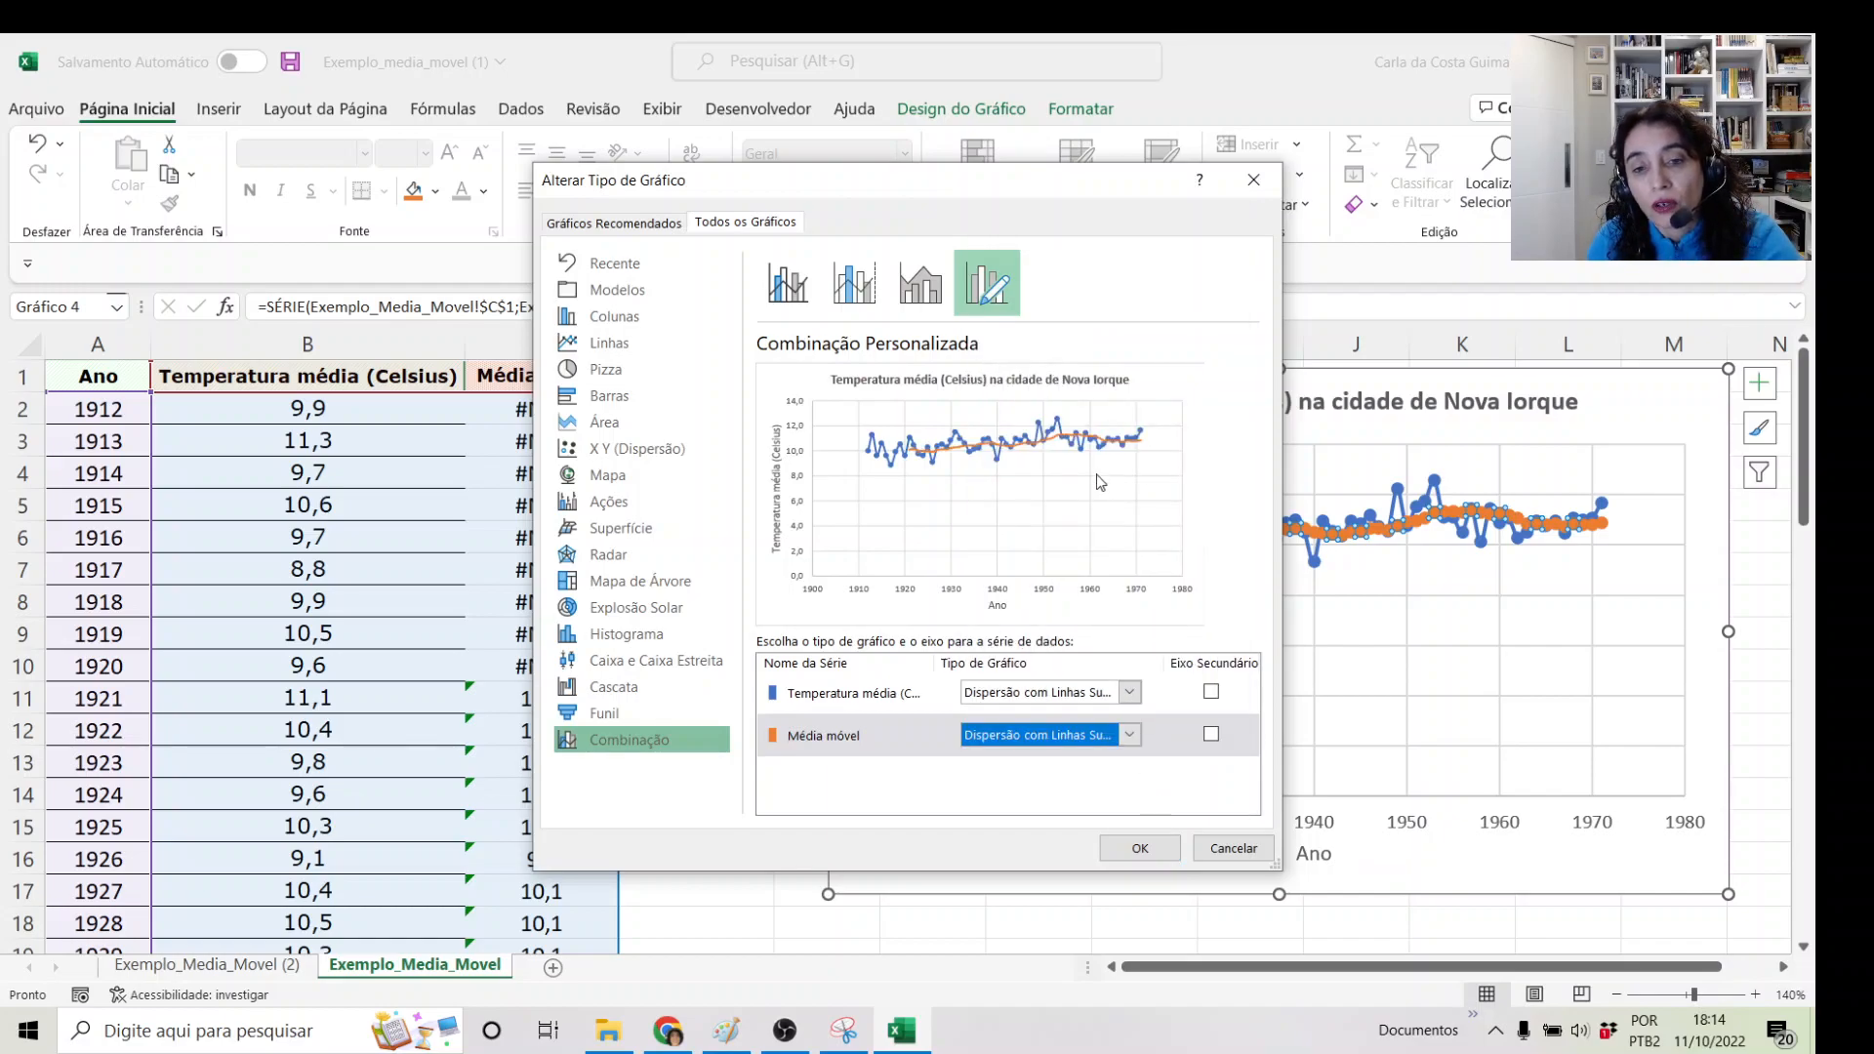
{"action": "left_click", "coordinate": [1138, 848]}
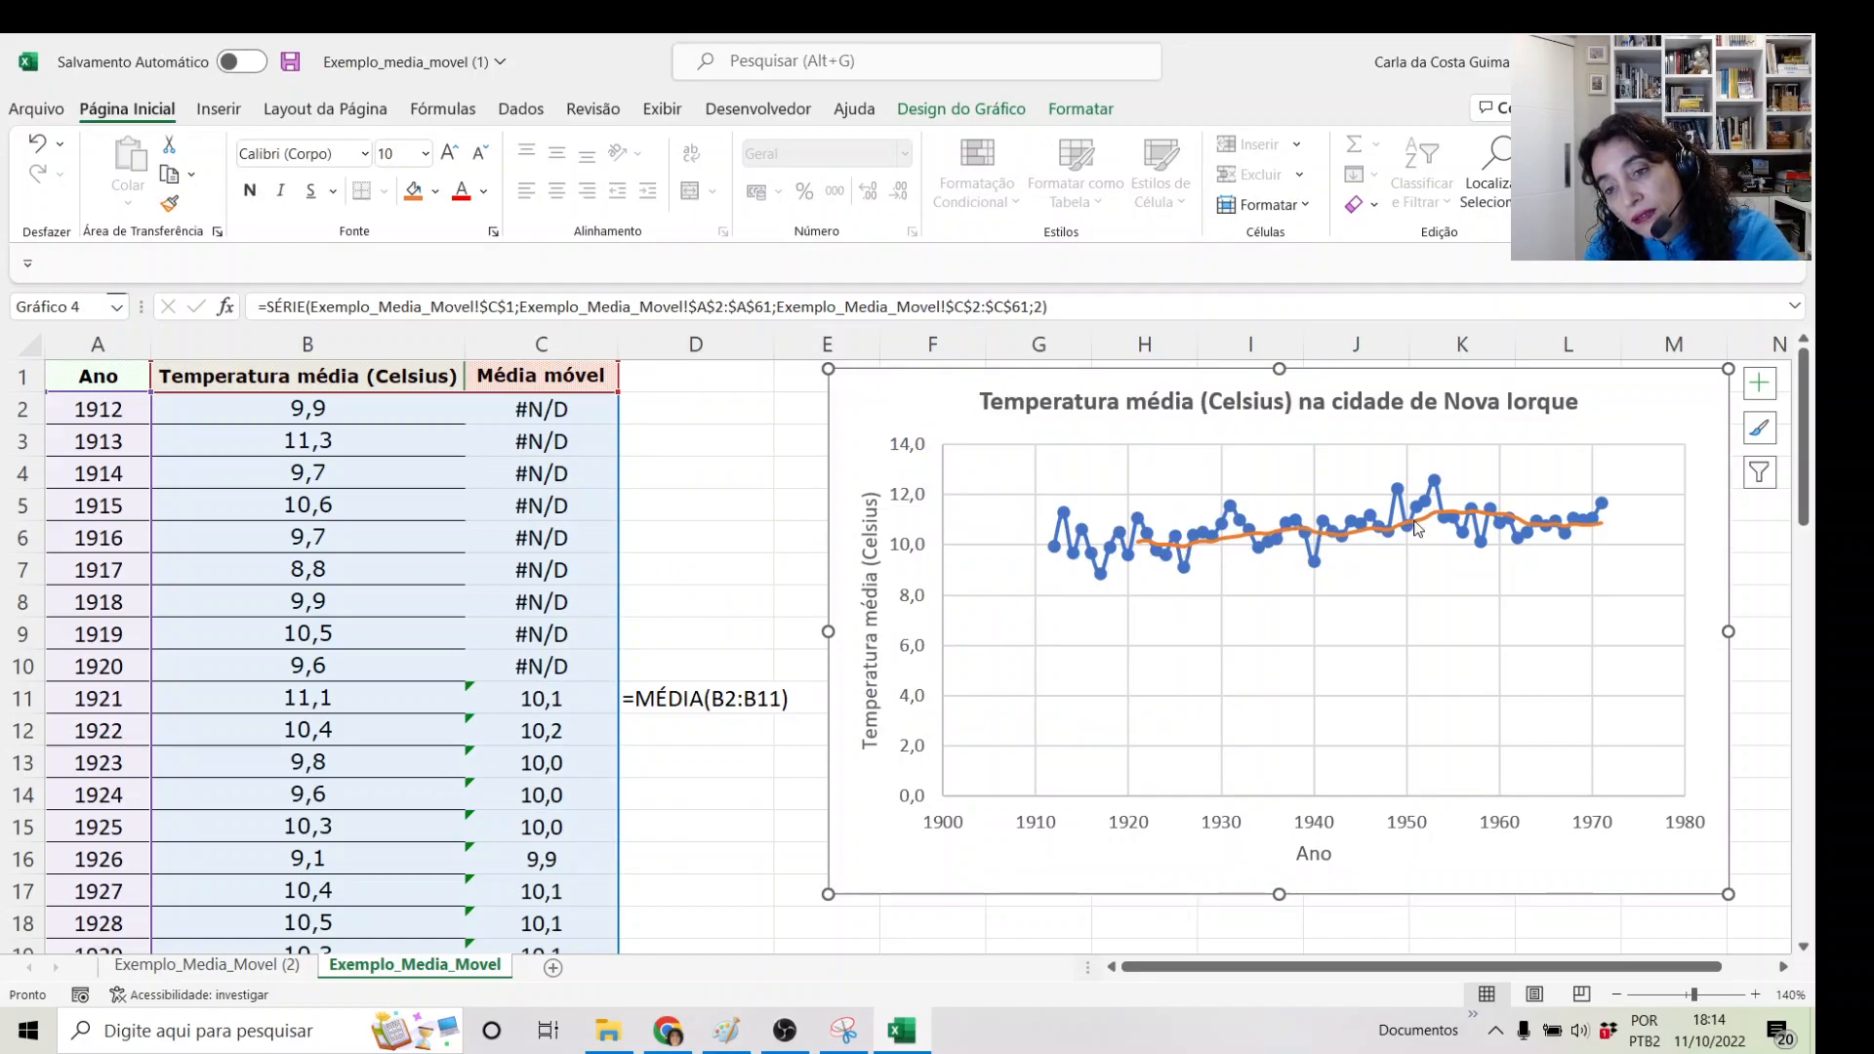
{"action": "mouse_move", "coordinate": [1592, 532]}
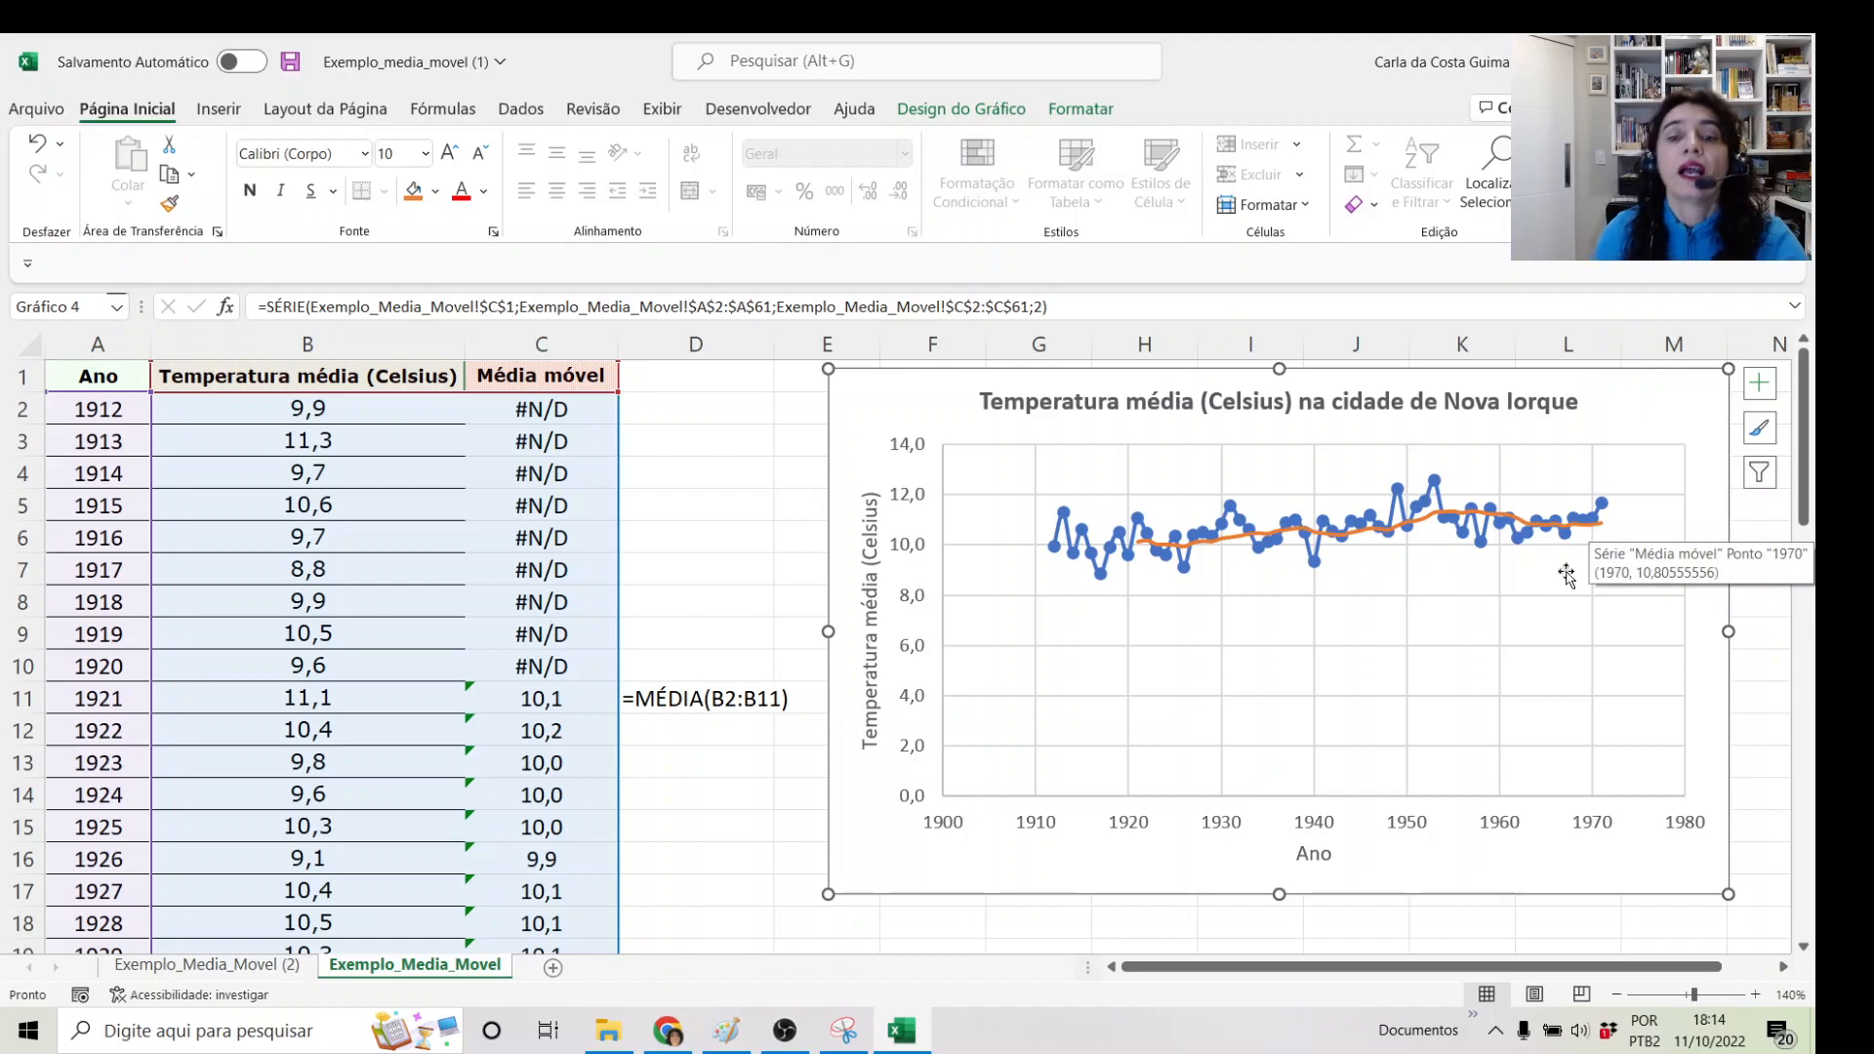
{"action": "left_click", "coordinate": [670, 604]}
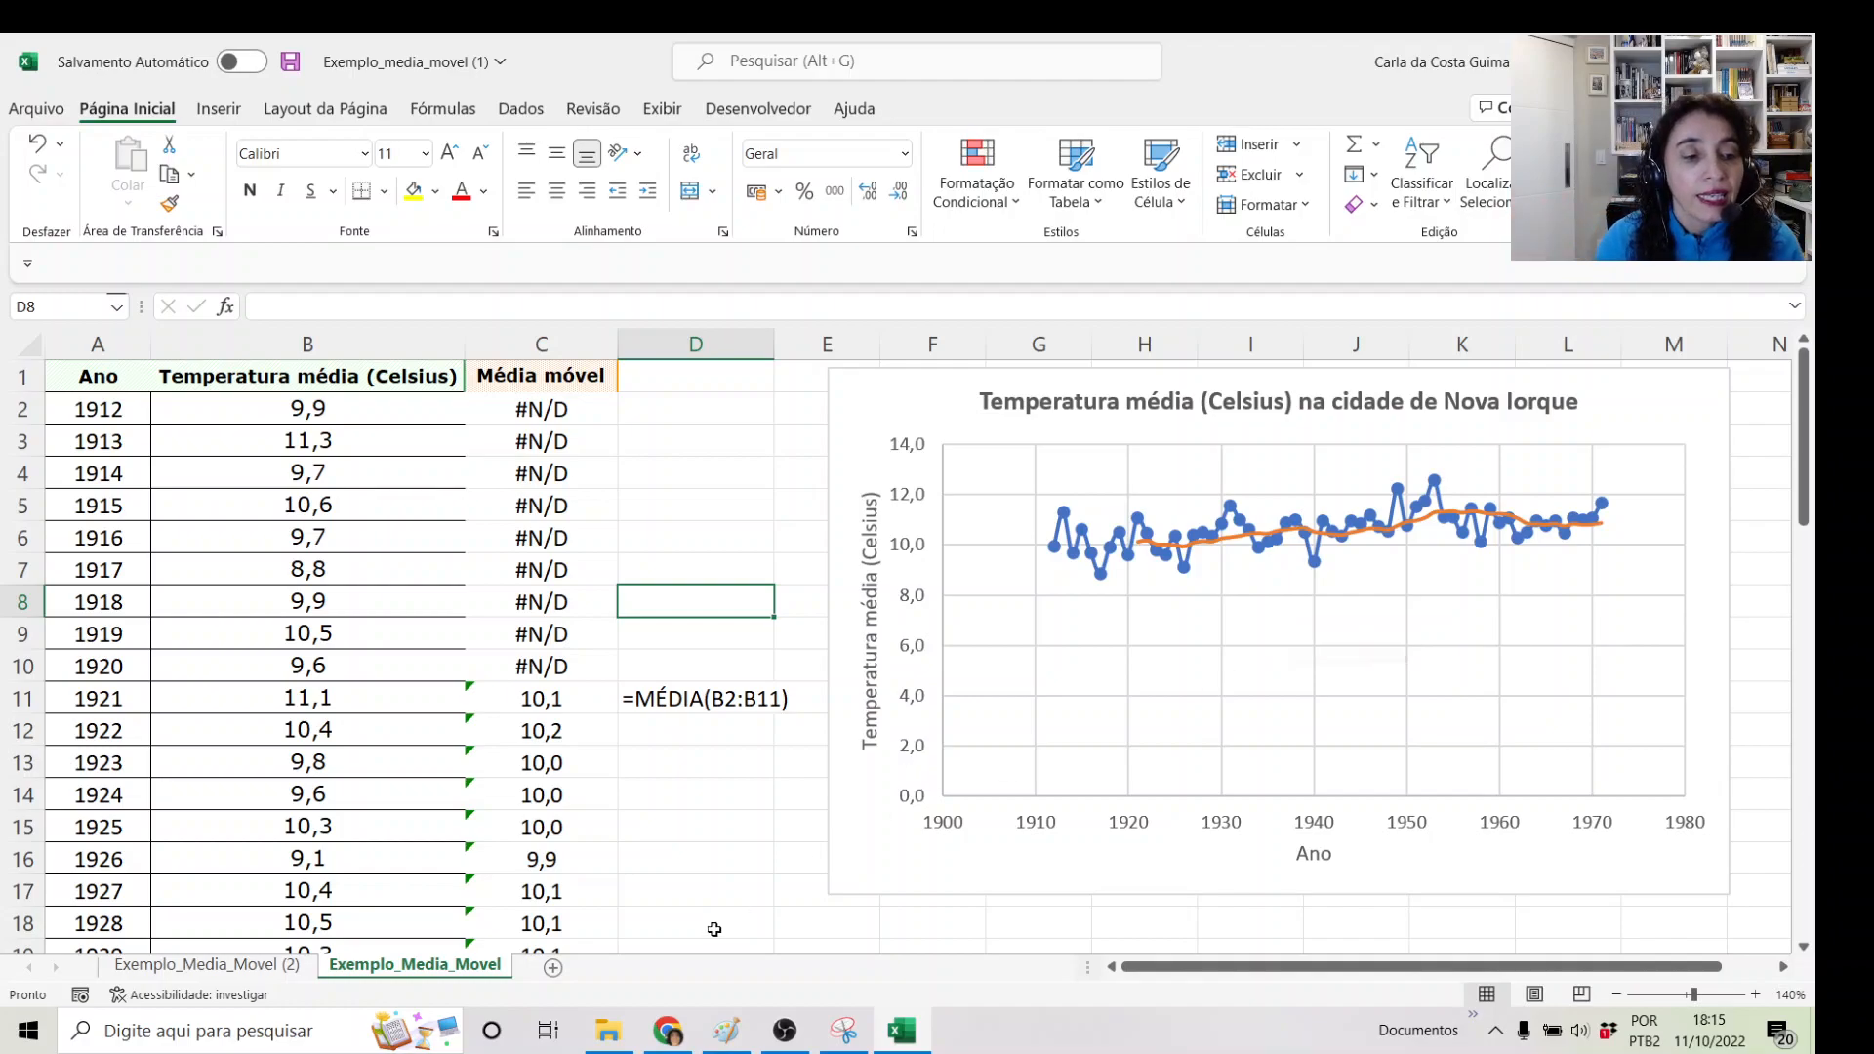
{"action": "left_click", "coordinate": [785, 1031]}
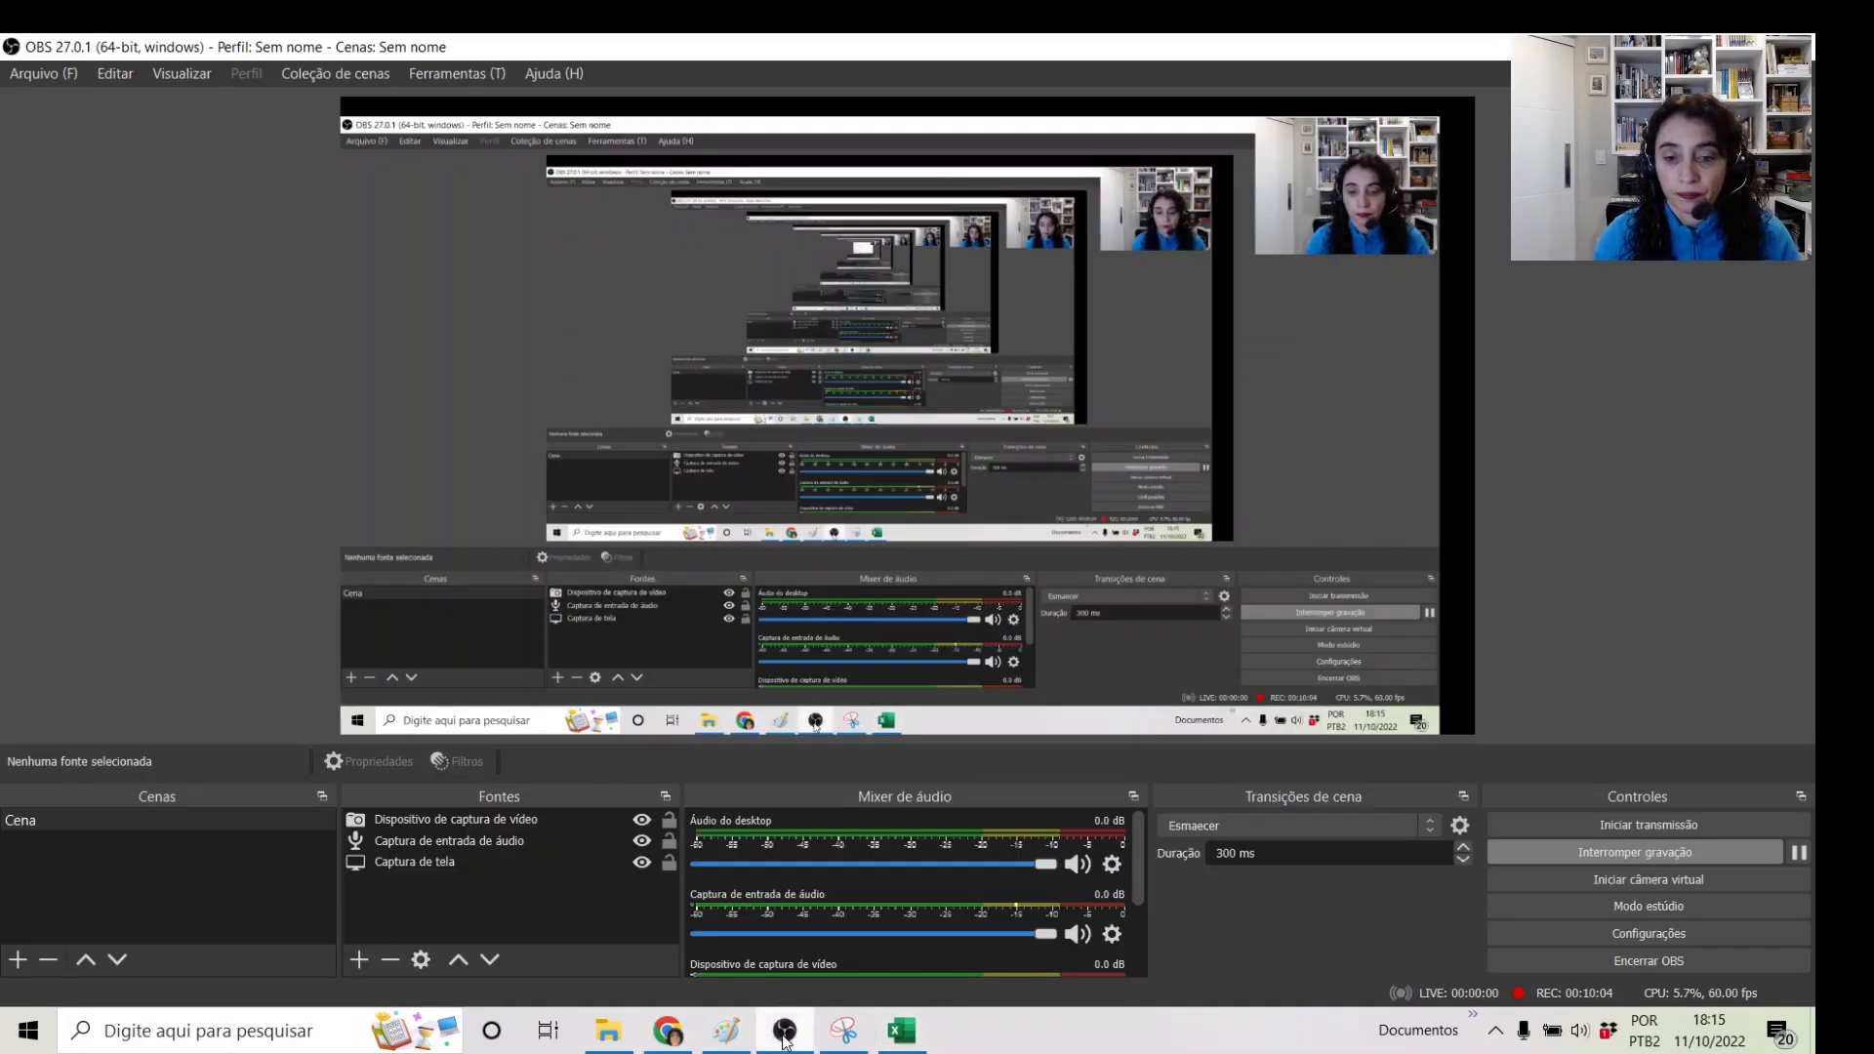